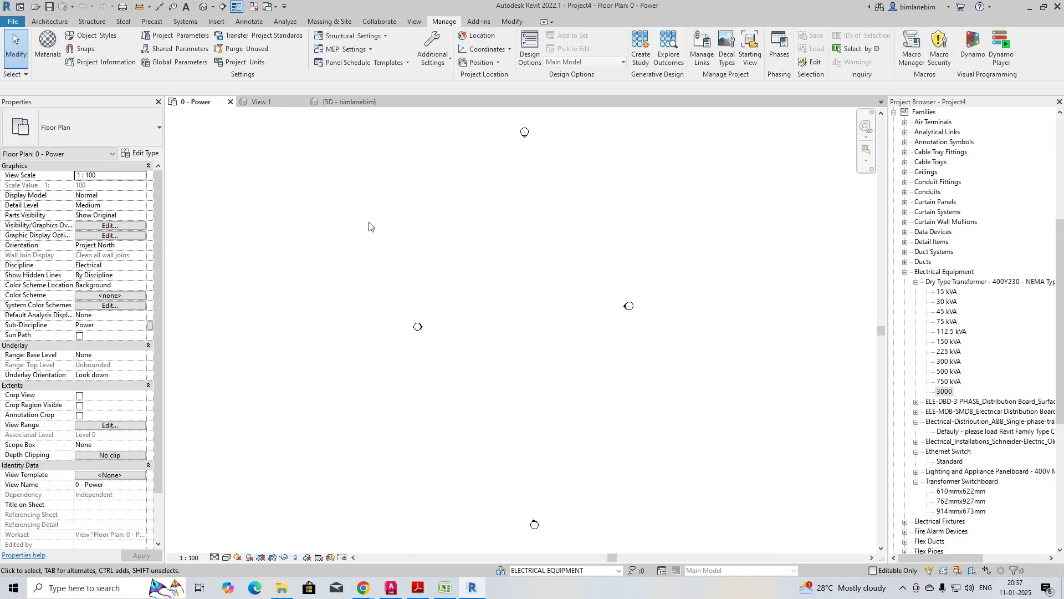
Step: Switch to AutoCAD, examine the equipment and cable tray layout in SUBSTATION BUILDING.dwg, and return to Revit
left_click(390, 589)
scroll(416, 363, "down", 3)
middle_click_drag(416, 361, 406, 456)
mouse_move(378, 217)
middle_mouse_down()
mouse_move(377, 317)
mouse_move(390, 192)
middle_mouse_up()
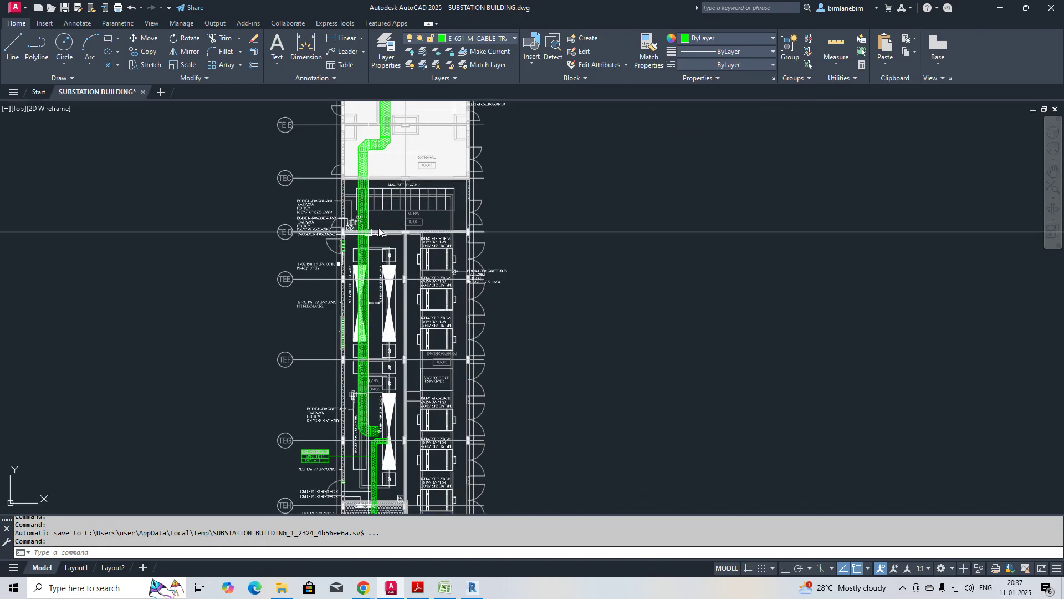
left_click(998, 8)
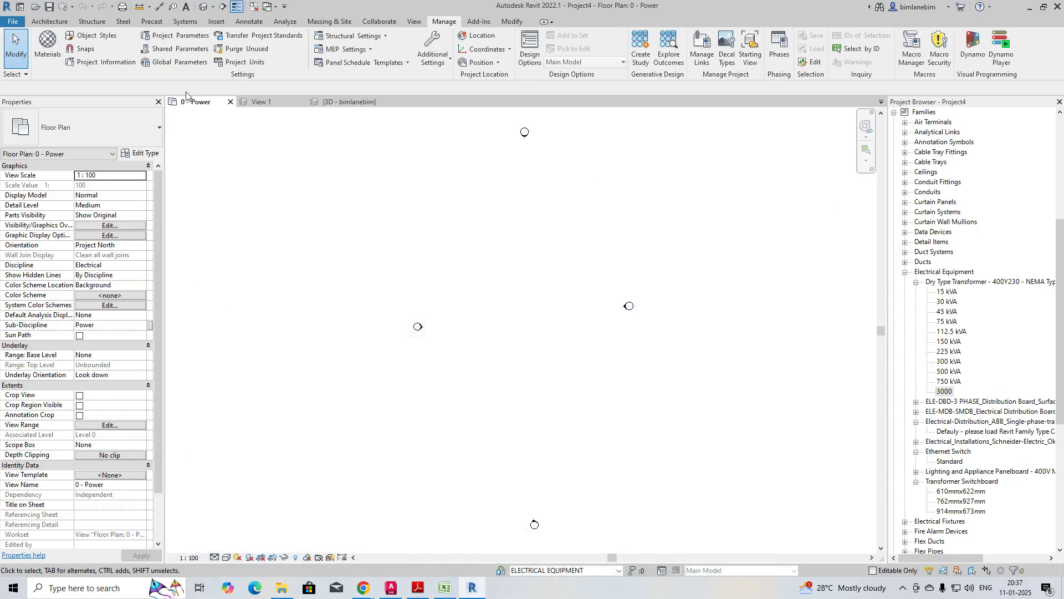
Step: Link the Revit file ARCHI MODEL.rvt into the project with Auto - Internal Origin to Internal Origin positioning
left_click(211, 24)
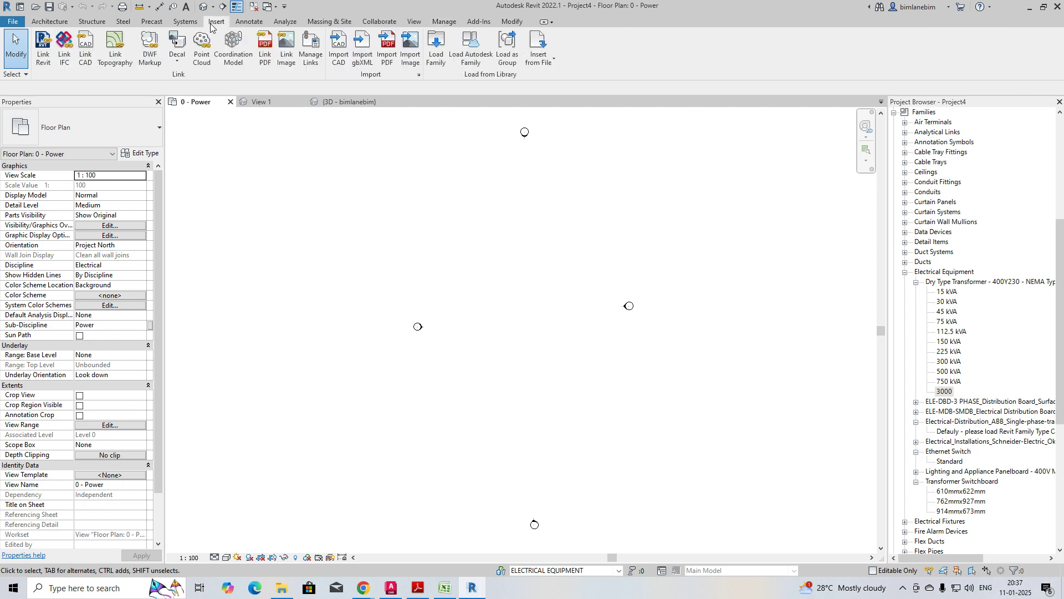
left_click(47, 52)
left_click(389, 243)
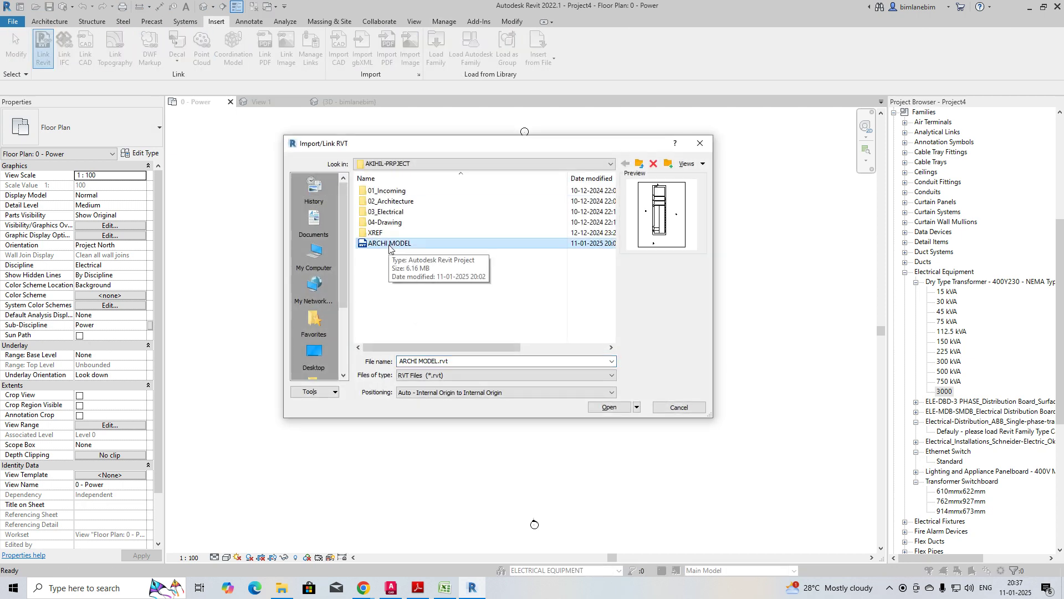
left_click(608, 407)
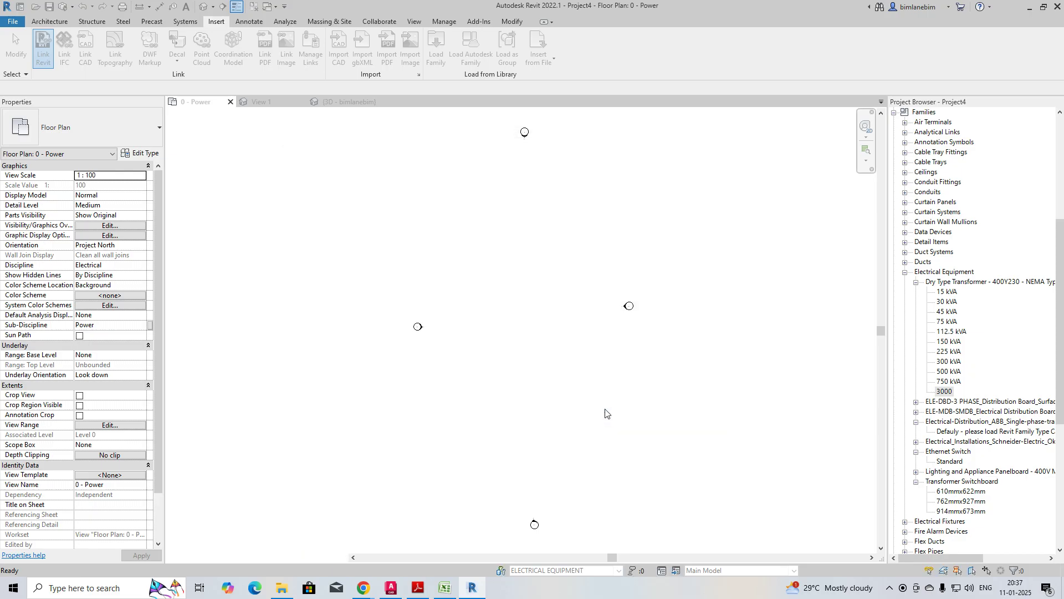
middle_click_drag(572, 363, 468, 368)
left_click(468, 368)
Step: Open the 3D view and stretch one side of the section box outward over the linked model
left_click(208, 8)
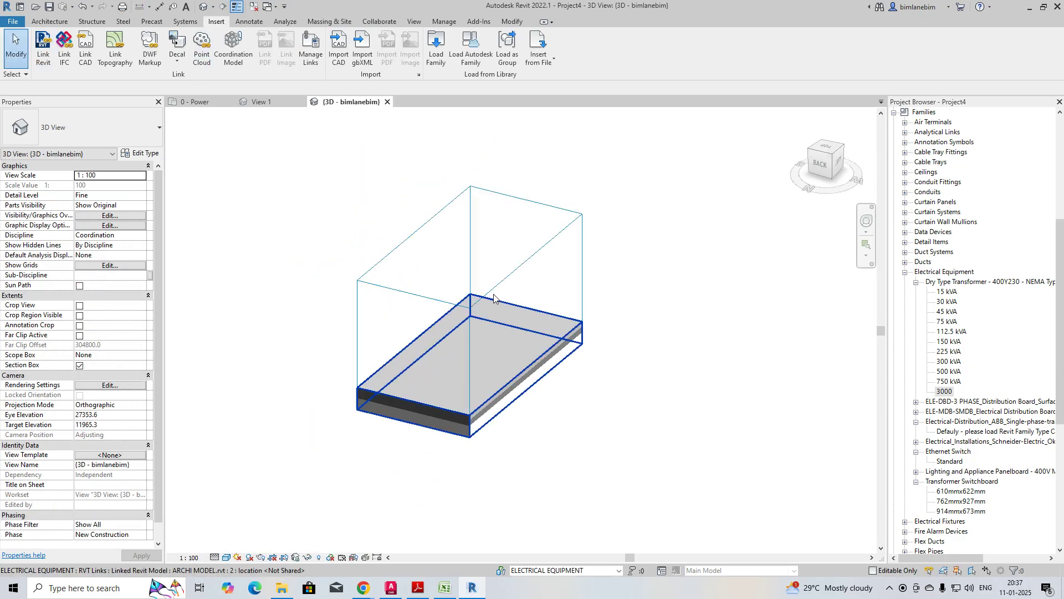
left_click(525, 324)
left_click_drag(528, 325, 760, 383)
scroll(458, 345, "down", 1)
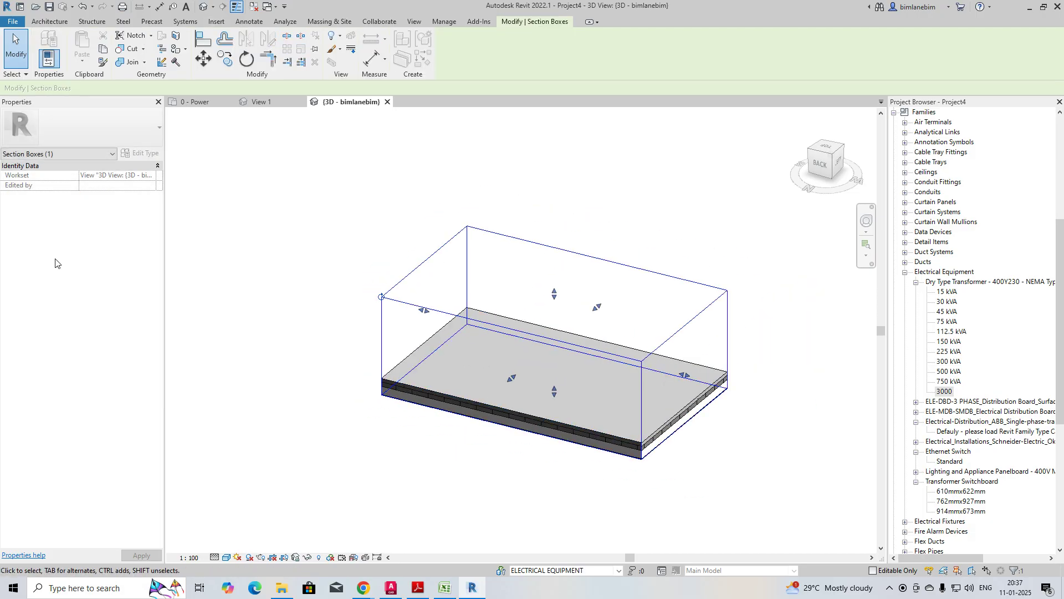
Step: Turn off the 3D view's section box
key("Escape")
left_click(79, 365)
scroll(342, 333, "down", 5)
middle_click_drag(504, 385, 543, 370, "shift")
Step: Toggle the visibility of one annotation category in the 3D view's visibility/graphic overrides and apply the change
key("g")
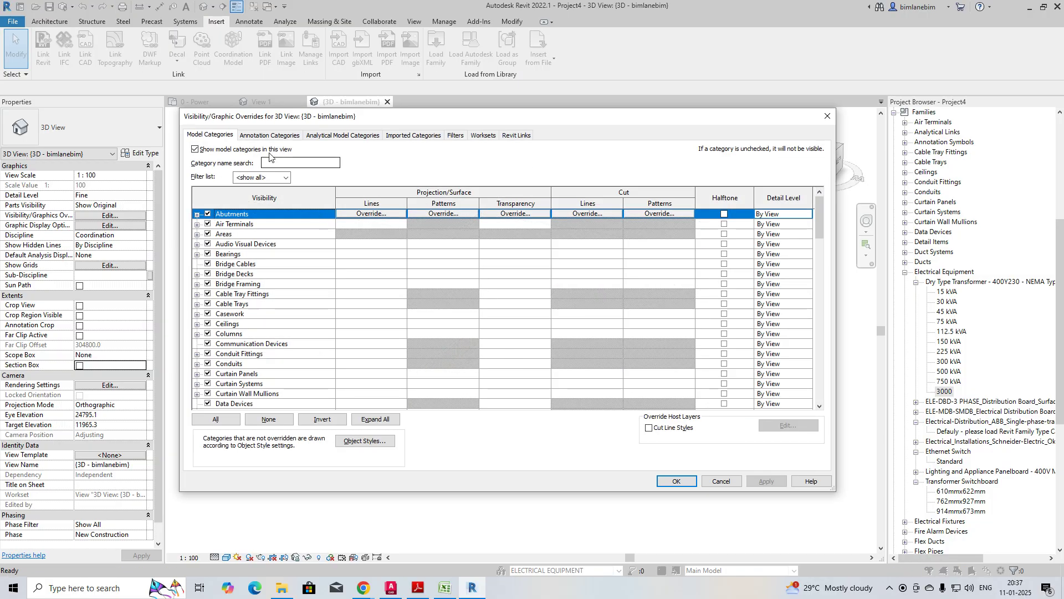
left_click(269, 135)
left_click(253, 285)
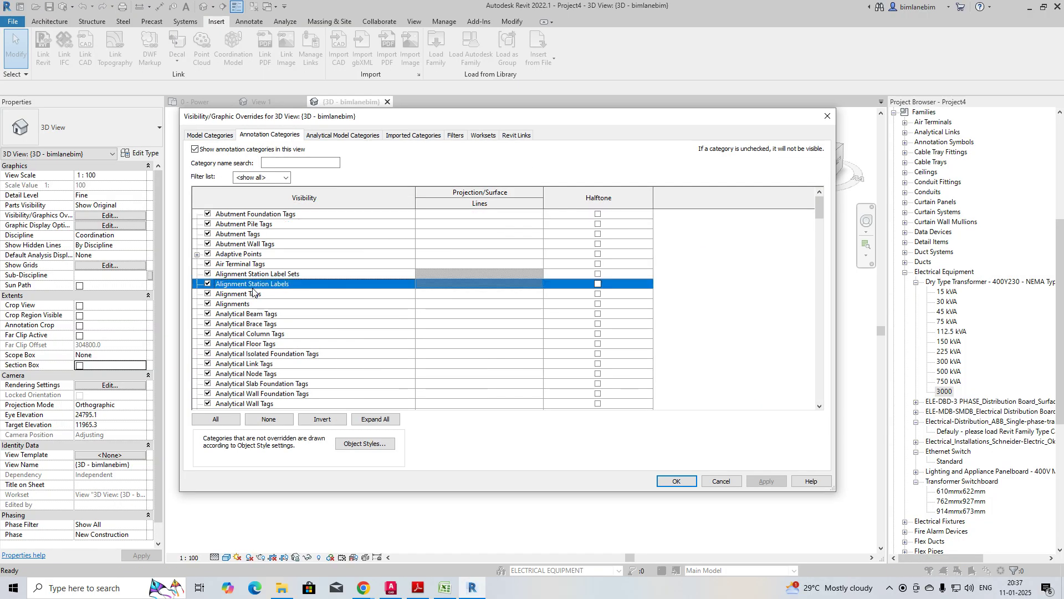
scroll(253, 292, "down", 15)
left_click(208, 355)
left_click(677, 481)
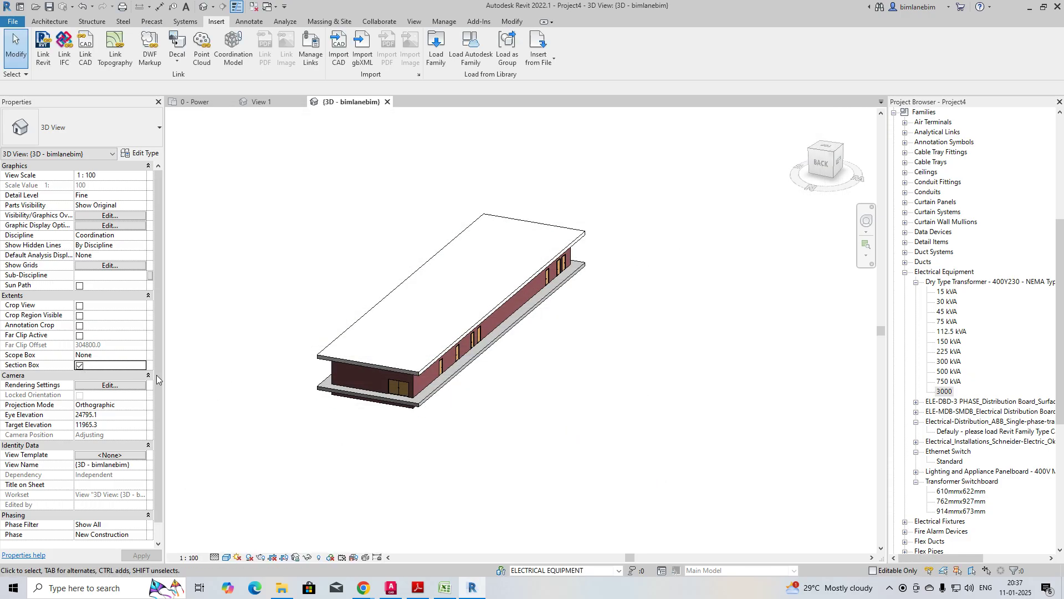
Step: Turn the section box back on and lower its top face below the roof to expose the building's interior
left_click(444, 395)
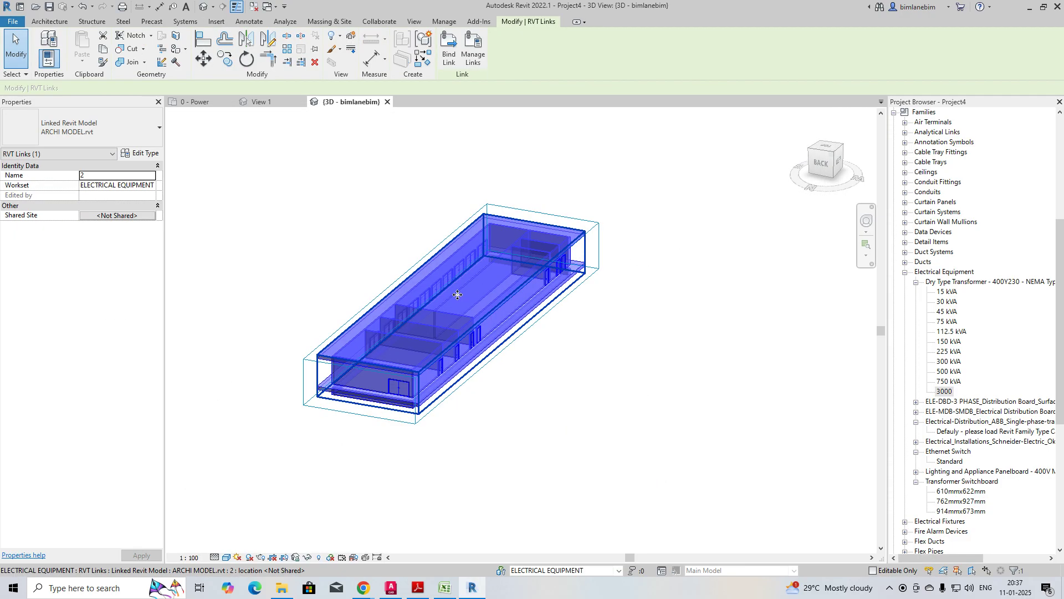
left_click(441, 402)
left_click_drag(452, 291, 453, 296)
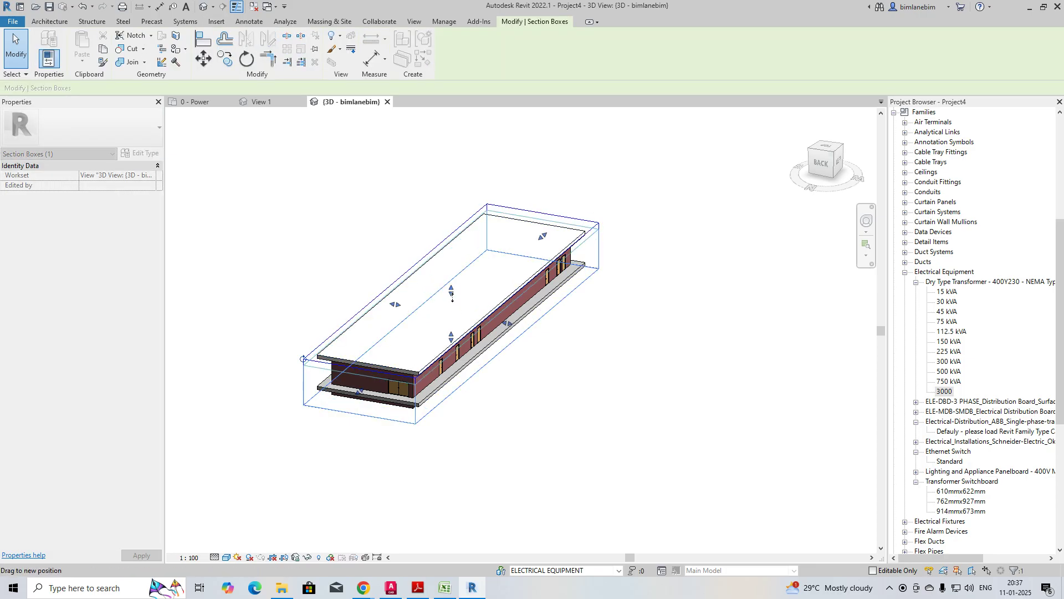
middle_click_drag(452, 299, 569, 371, "shift")
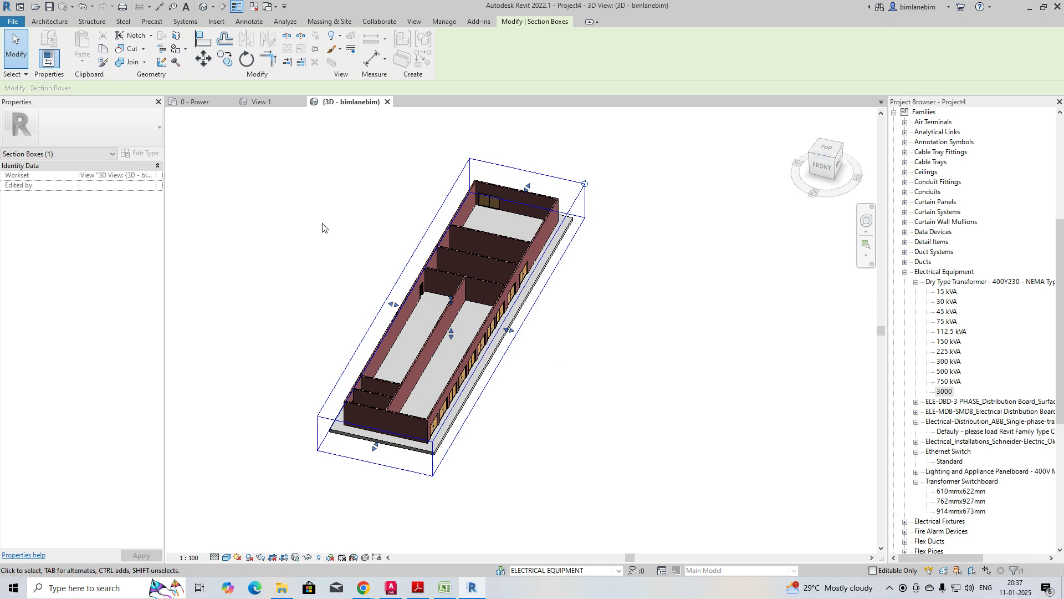
Step: Return to the 0 - Power floor plan
left_click(195, 102)
left_click(321, 277)
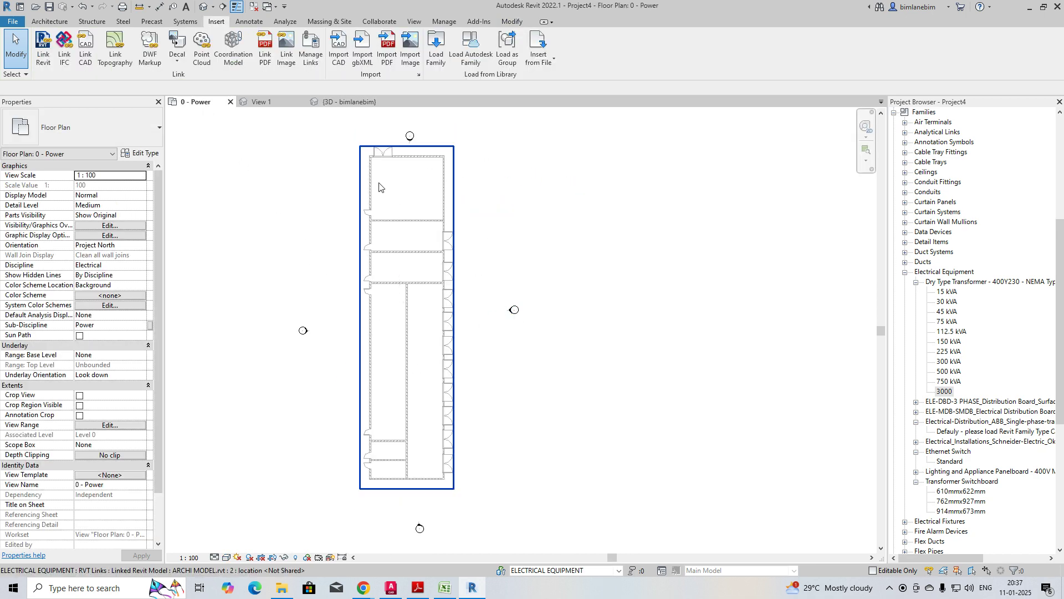
left_click(335, 55)
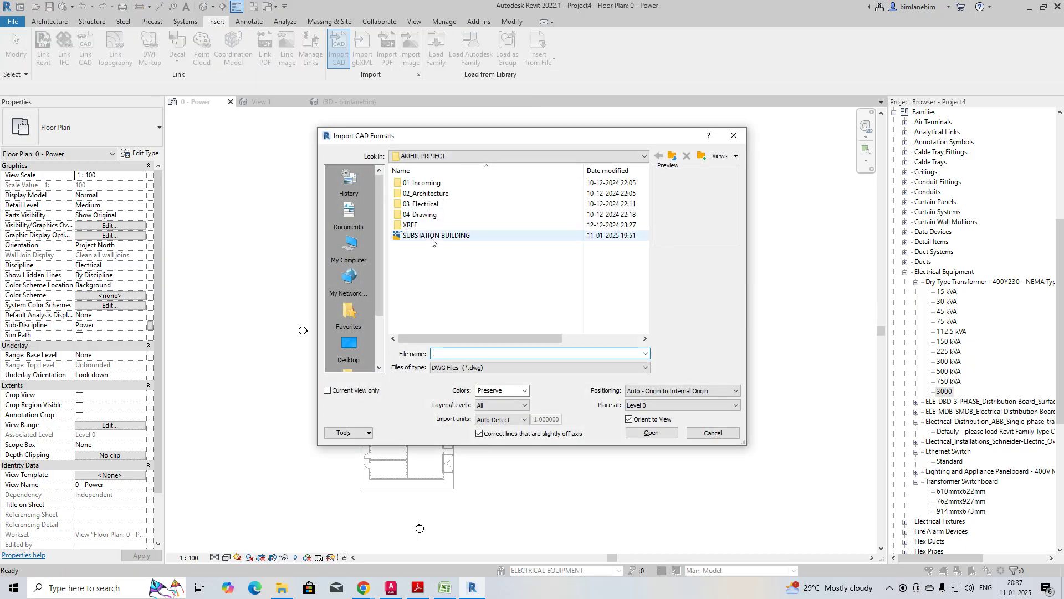
left_click(433, 237)
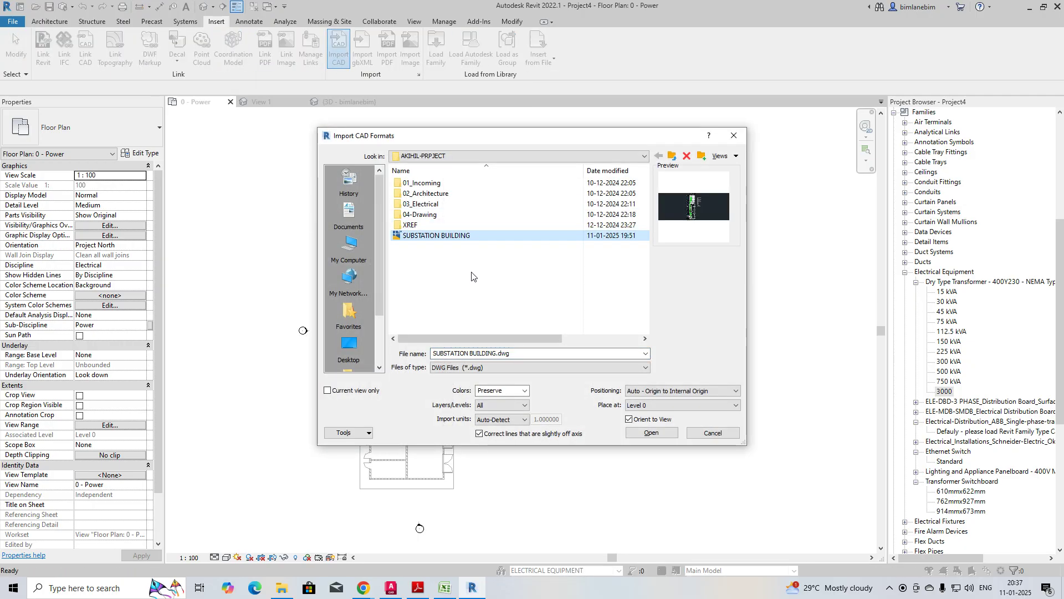
key("Escape")
Step: Switch to AutoCAD, fit the whole drawing in view, save SUBSTATION BUILDING.dwg, and return to Revit
key("alt+Tab")
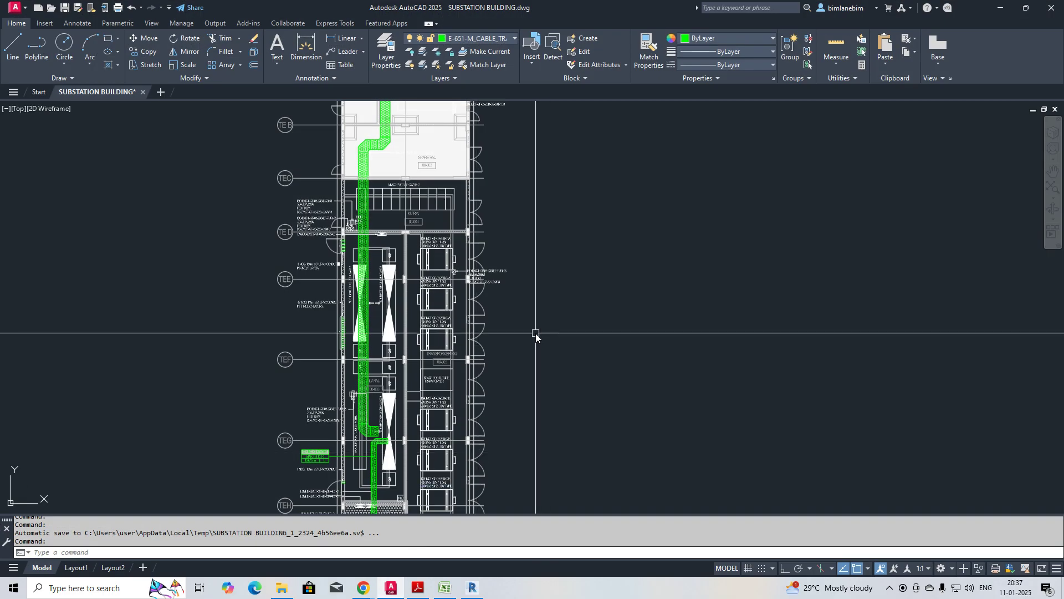
middle_click(536, 333)
middle_click(535, 333)
key("ctrl+s")
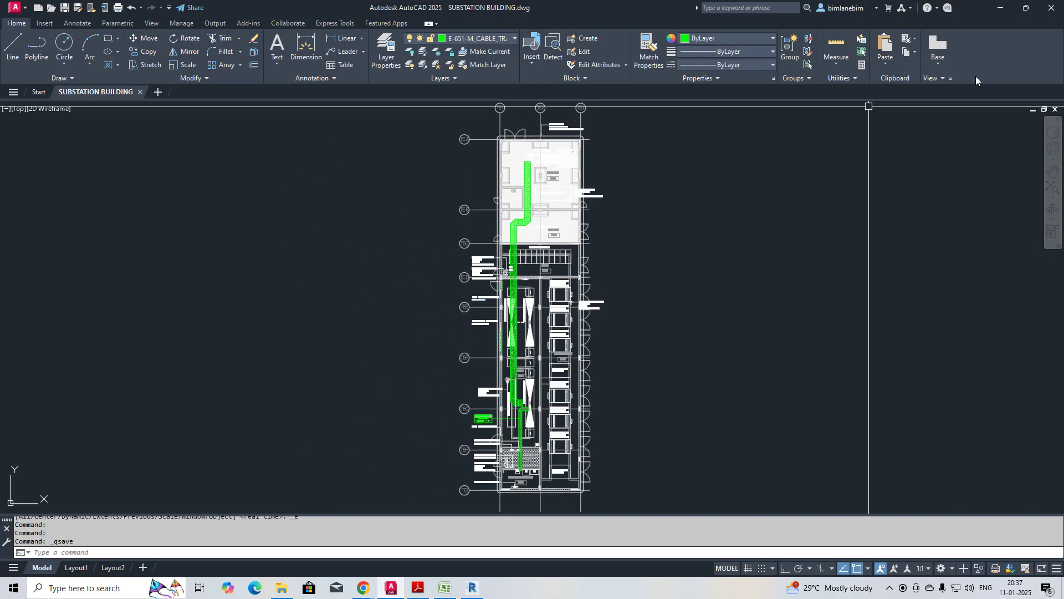
left_click(996, 11)
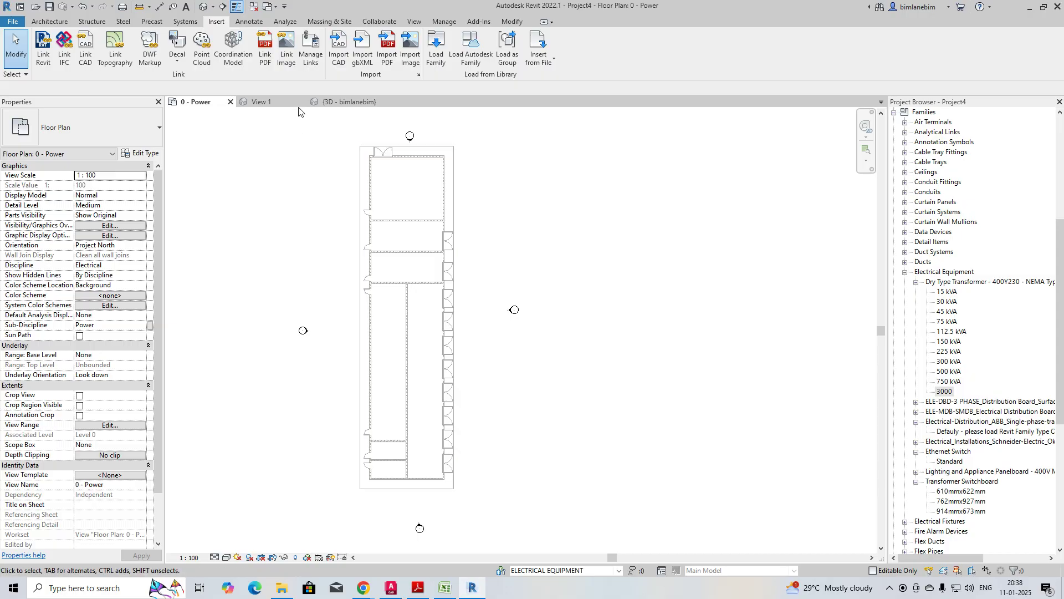
Step: Import SUBSTATION BUILDING.dwg into the floor plan at Level 0 with Auto - Origin to Internal Origin positioning and preserved colors
left_click(339, 50)
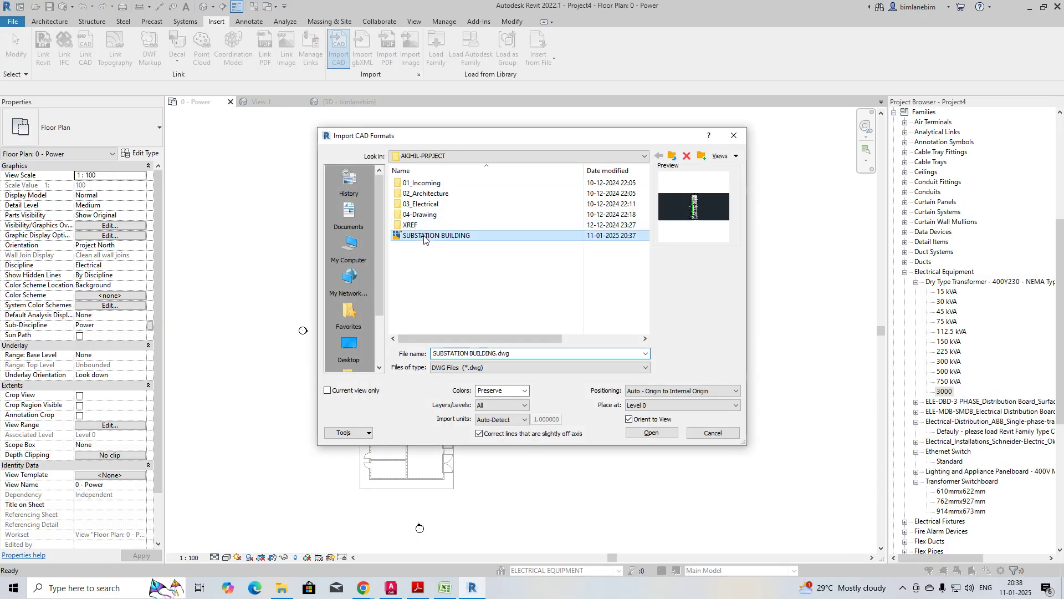
left_click(648, 434)
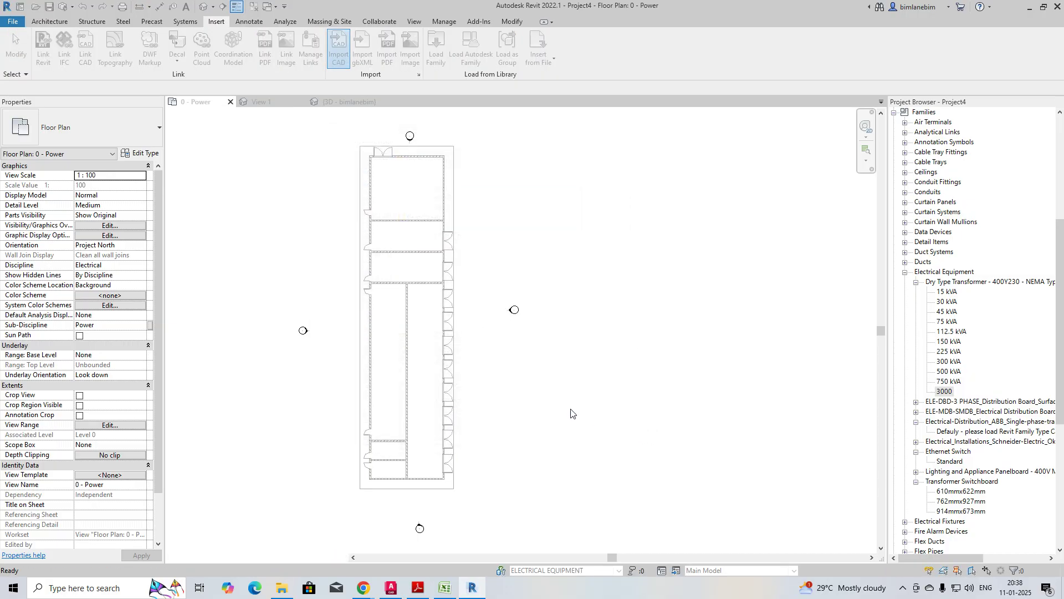
scroll(434, 304, "up", 5)
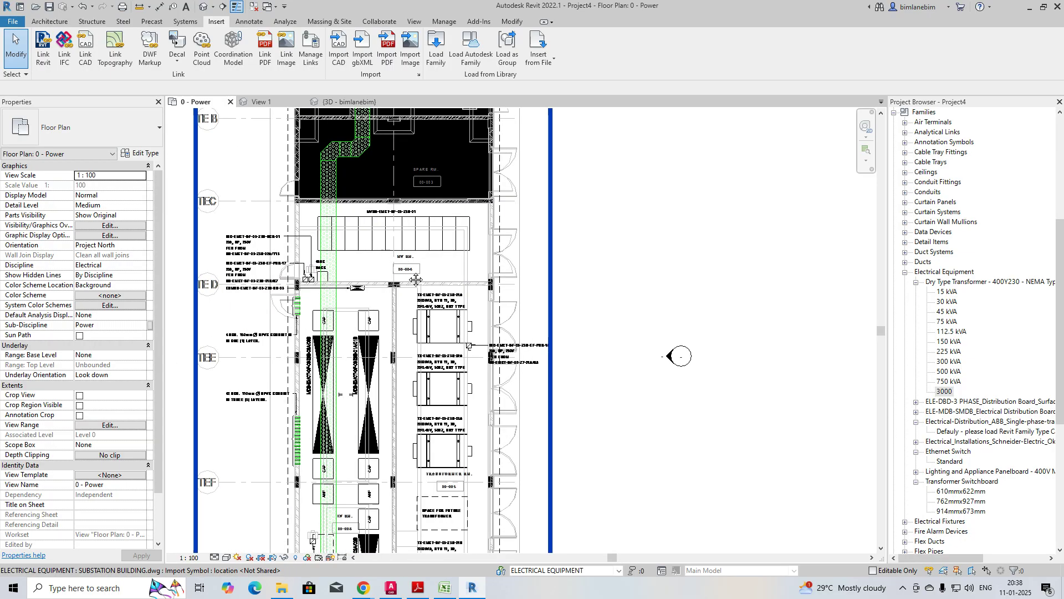
middle_click_drag(457, 278, 452, 216)
scroll(451, 219, "down", 2)
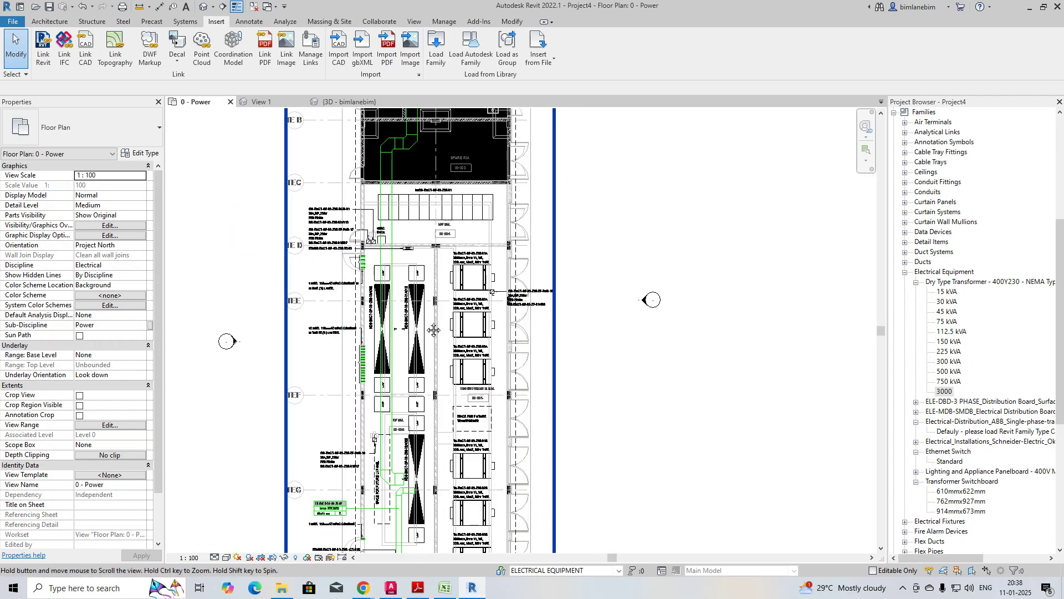
middle_click_drag(432, 329, 432, 283)
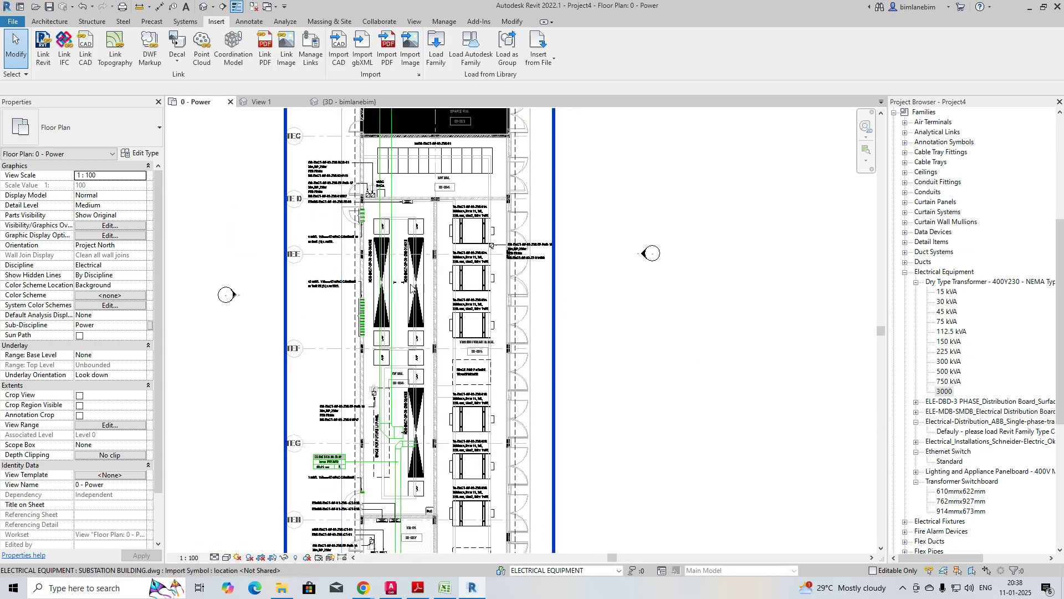
Step: Place an Electrical-Distribution_ABB_Single-phase-transformer on the easternmost panel of the MVSG-EMCT-GF-03-Z3B-01 row in the MV room
scroll(987, 353, "down", 1)
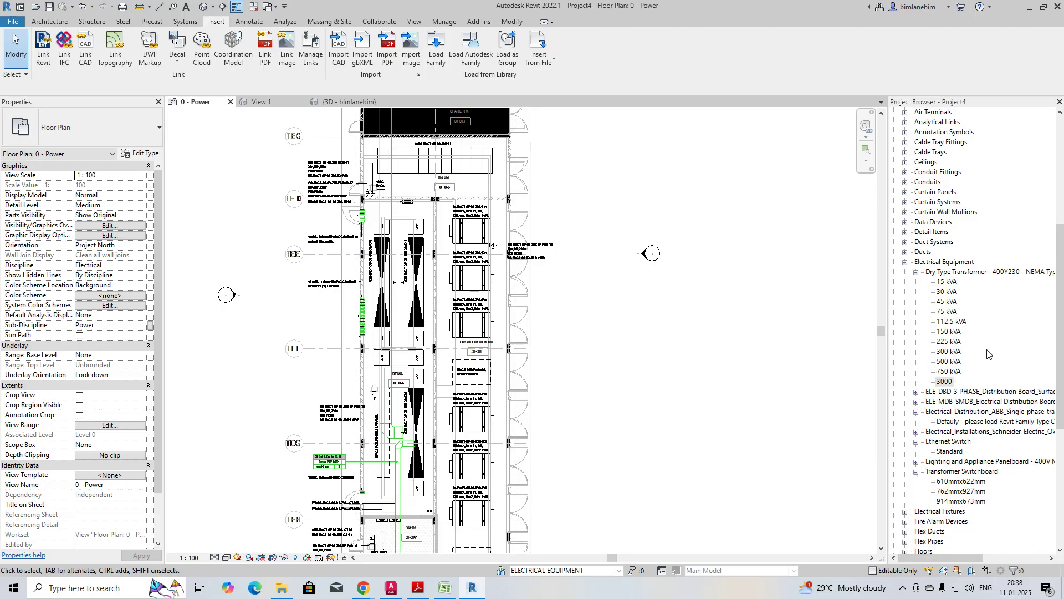
scroll(980, 402, "down", 2)
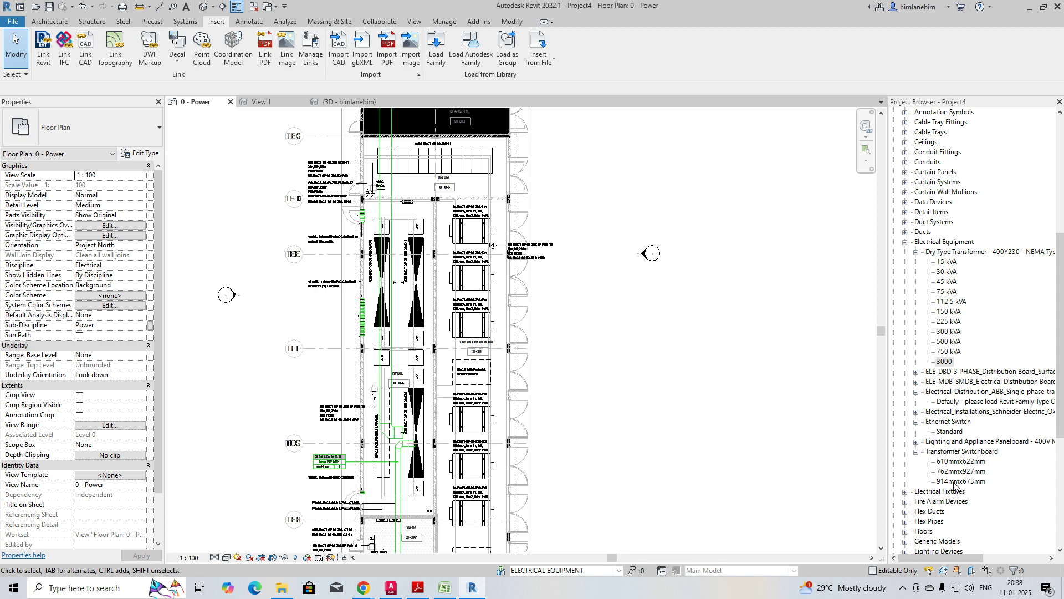
left_click_drag(966, 404, 499, 355)
scroll(449, 331, "up", 3)
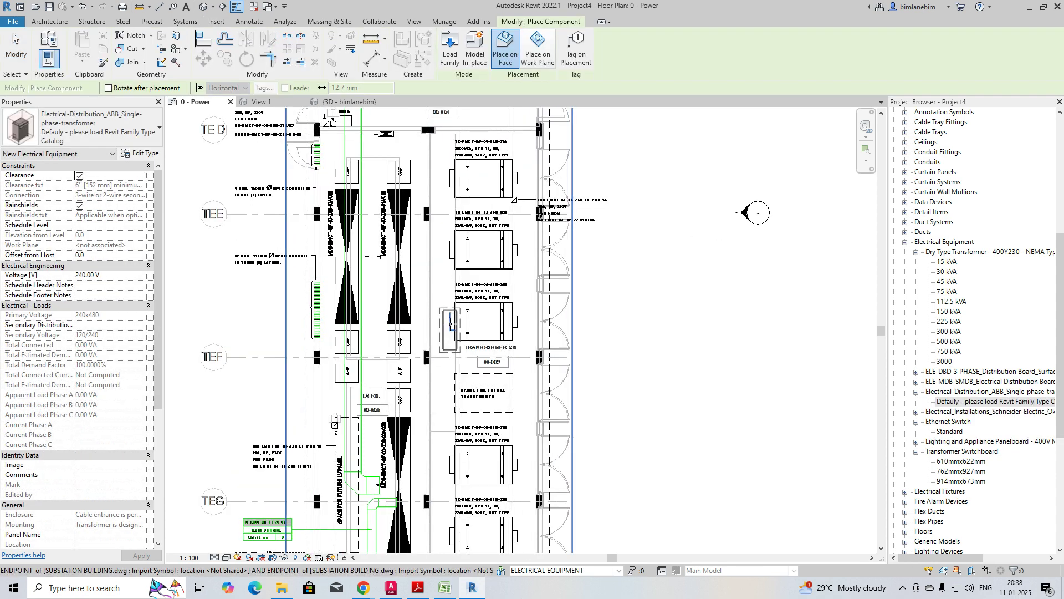
middle_click_drag(450, 329, 425, 505)
scroll(485, 248, "up", 3)
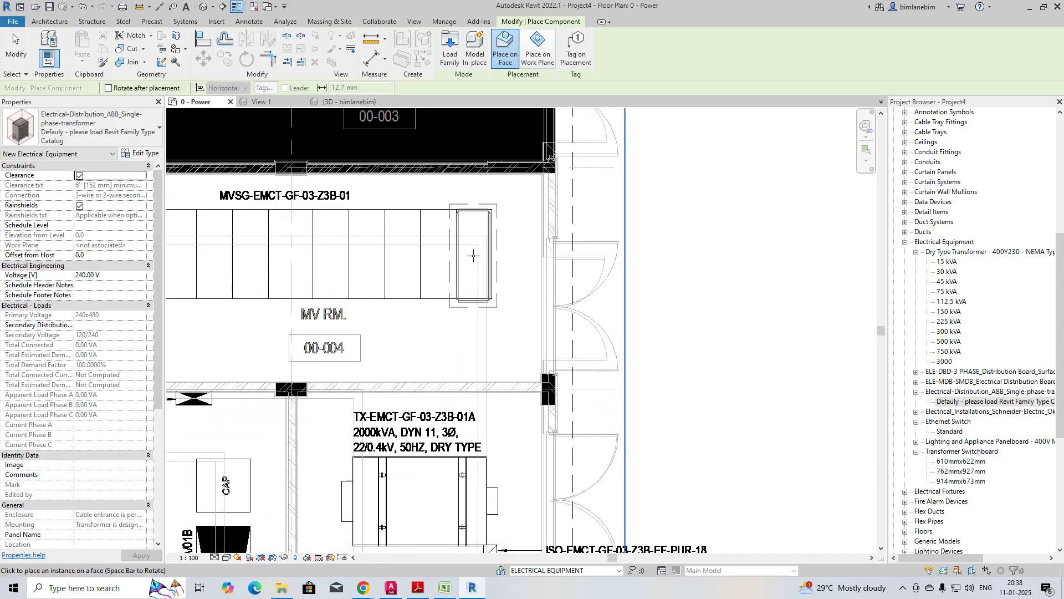
left_click(473, 255)
key("Escape")
key("Escape")
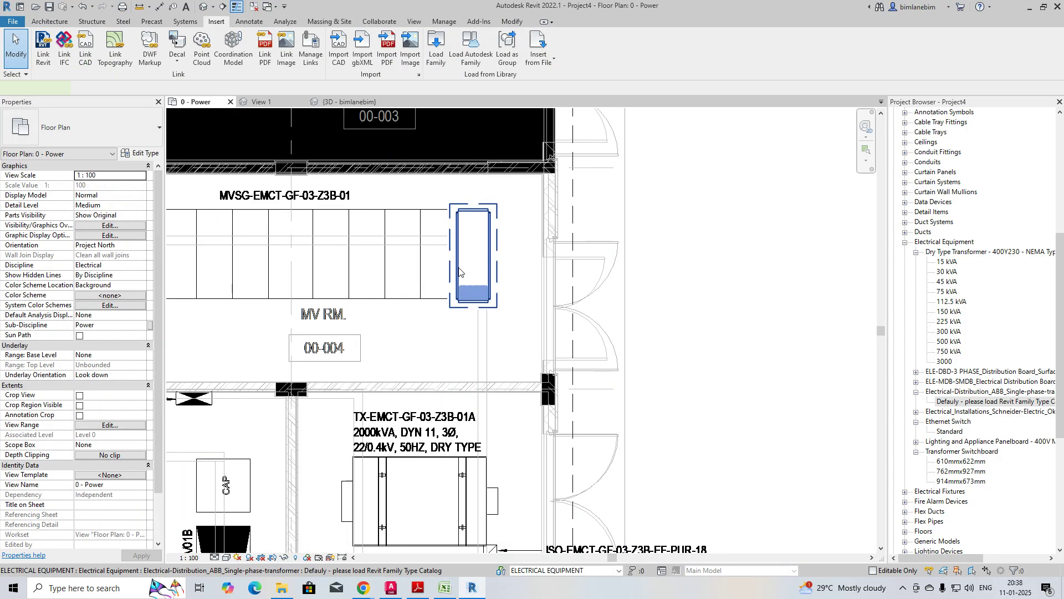
Step: Select the placed transformer and isolate it in 3D with a selection box
left_click(458, 267)
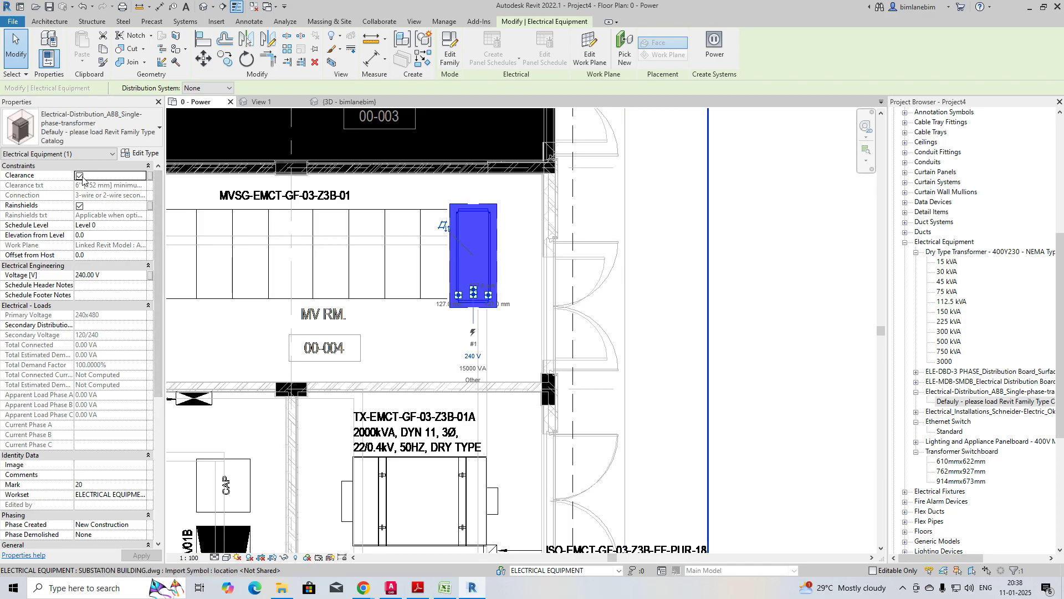
key("Escape")
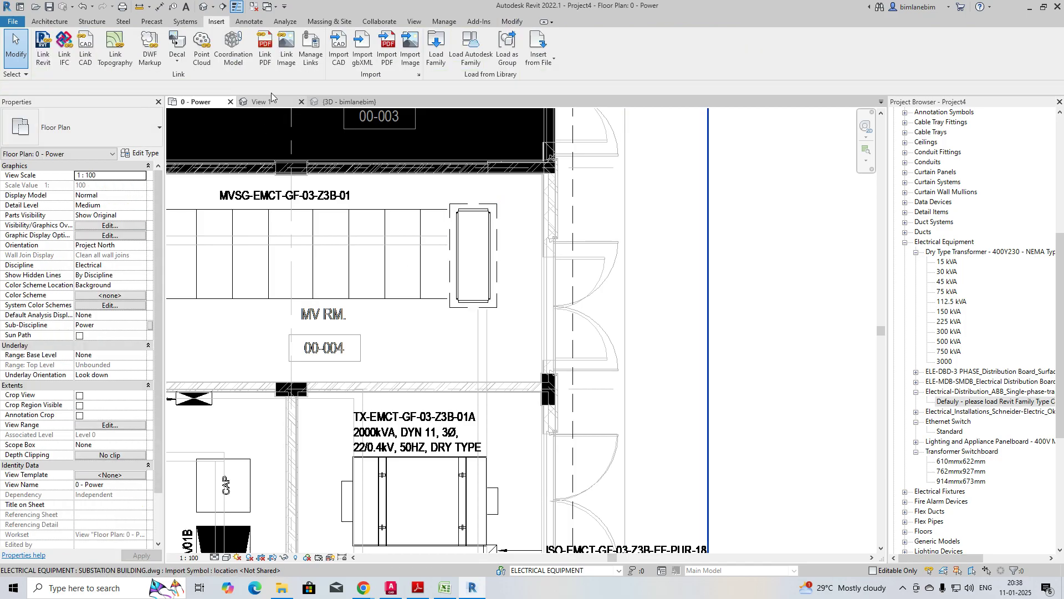
left_click(458, 256)
left_click(331, 64)
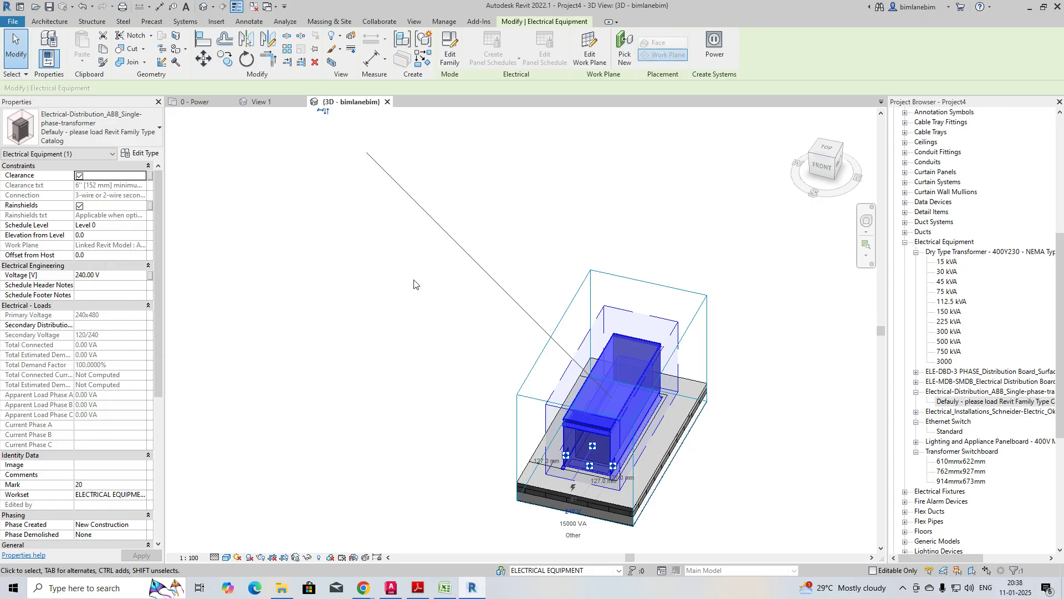
Step: Turn off the Clearance option of the transformer in the 3D view and deselect it
left_click(463, 344)
middle_click_drag(464, 344, 480, 271, "shift")
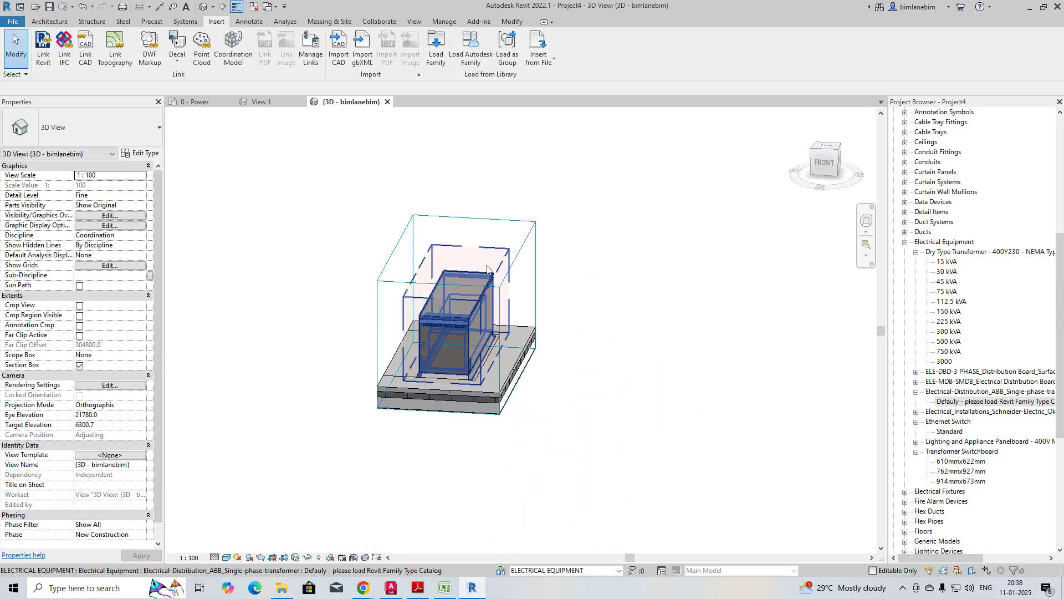
left_click(500, 260)
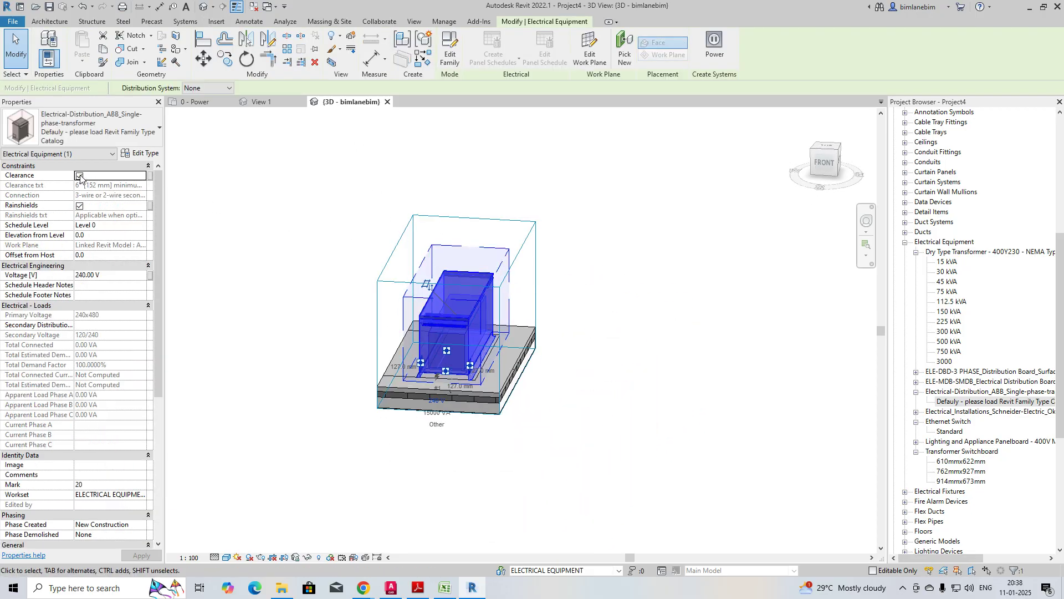
left_click(272, 224)
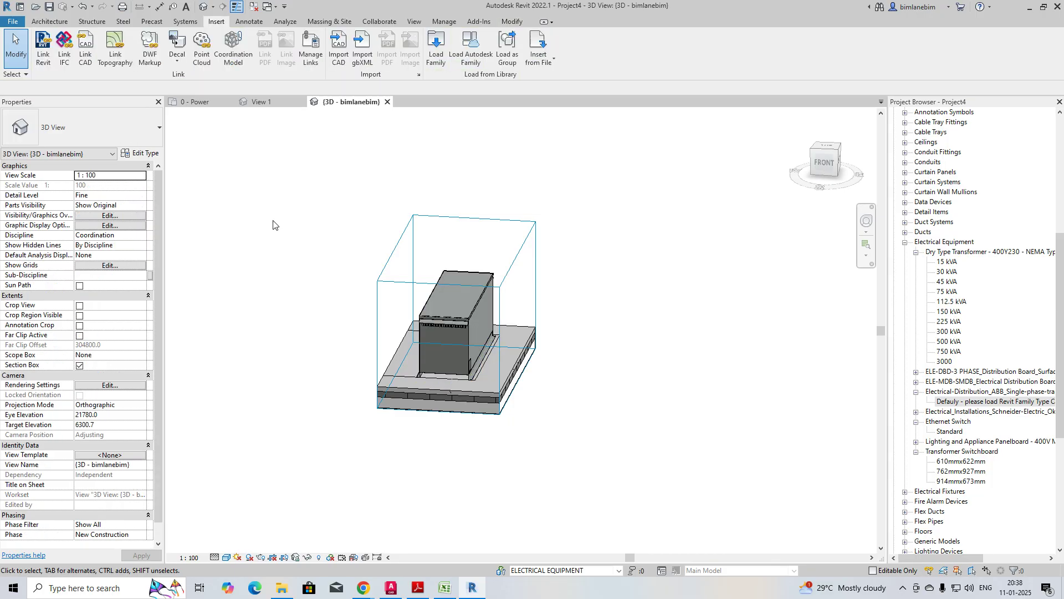
Step: Copy the transformer westward along the MVSG-EMCT-GF-03-Z3B-01 row in the 0 - Power plan, placing ten copies on the panels
left_click(212, 103)
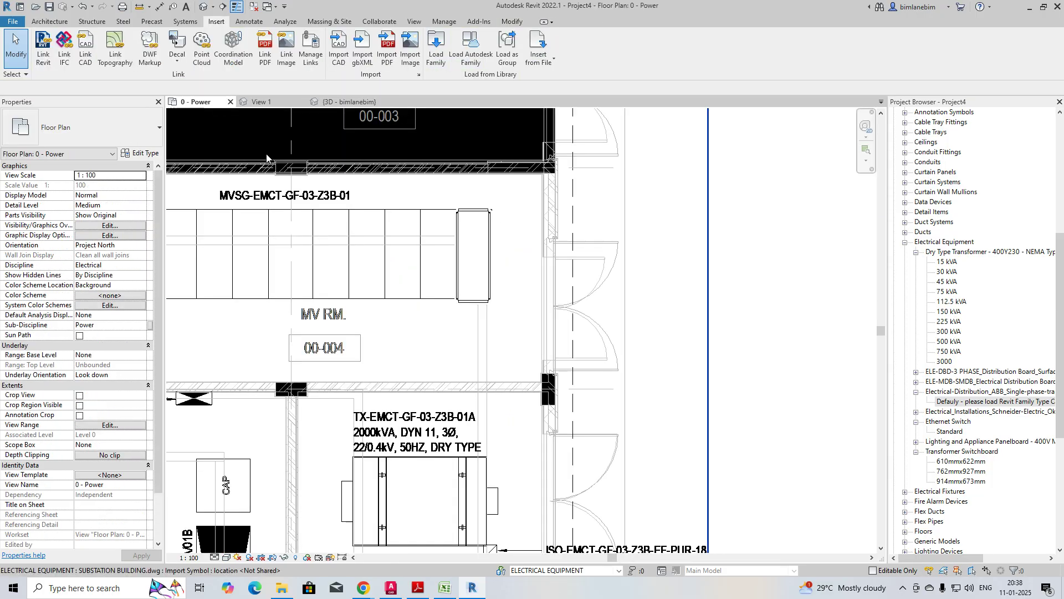
left_click(467, 269)
key("c")
key("o")
left_click(489, 209)
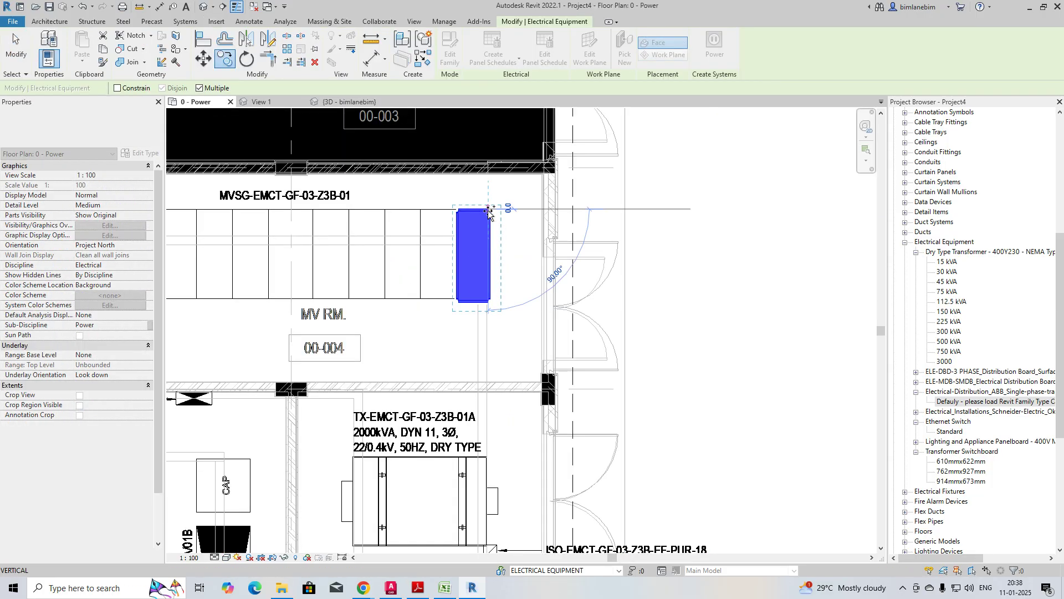
left_click_drag(454, 212, 377, 210)
left_click(383, 209)
middle_click_drag(346, 215, 464, 215)
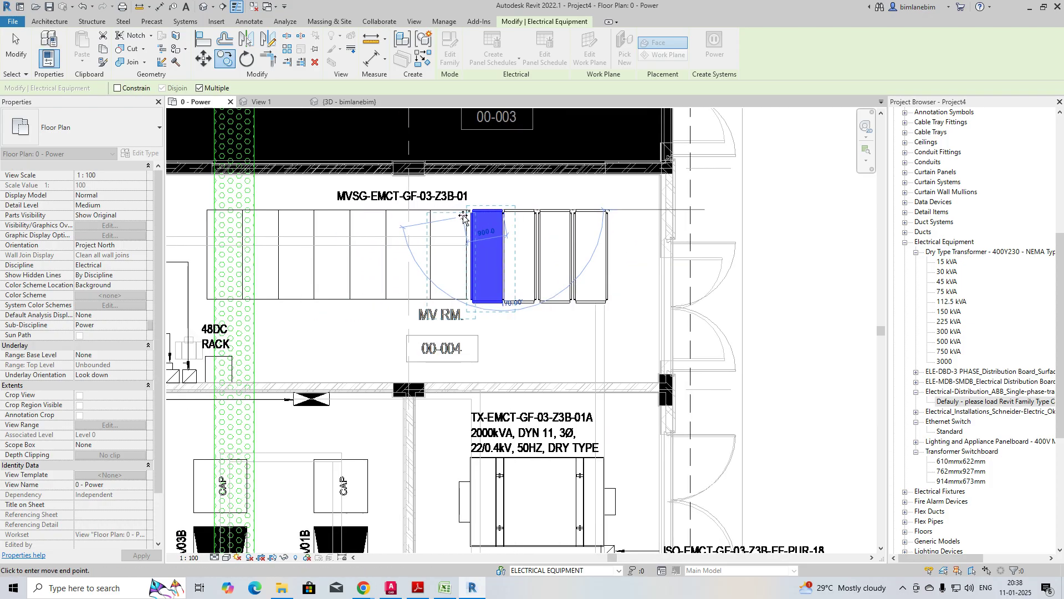
left_click_drag(464, 211, 265, 210)
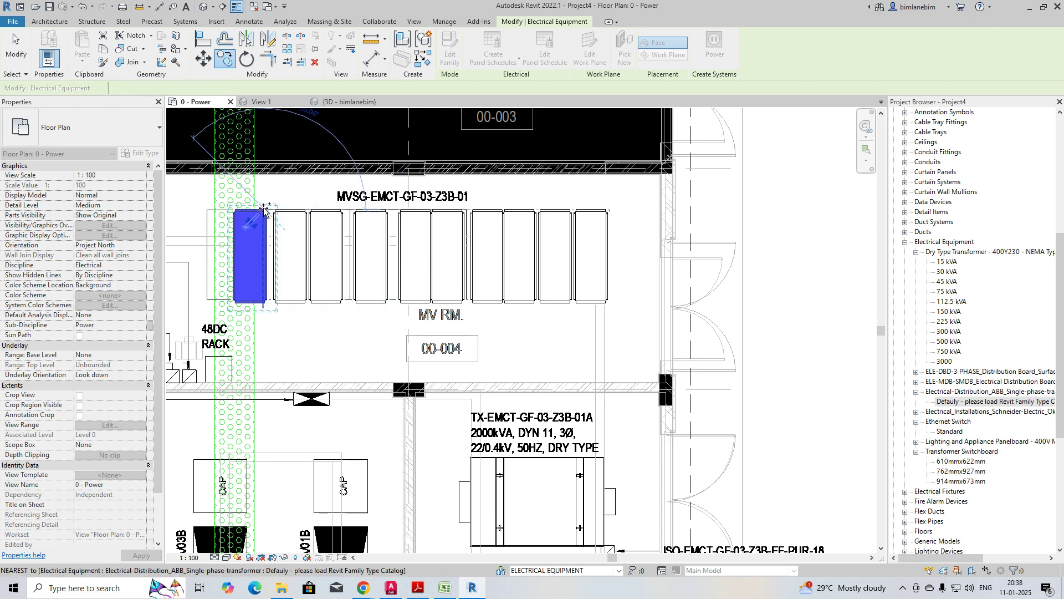
left_click(225, 210)
key("Escape")
key("Escape")
scroll(282, 272, "down", 1)
middle_click_drag(287, 268, 362, 270)
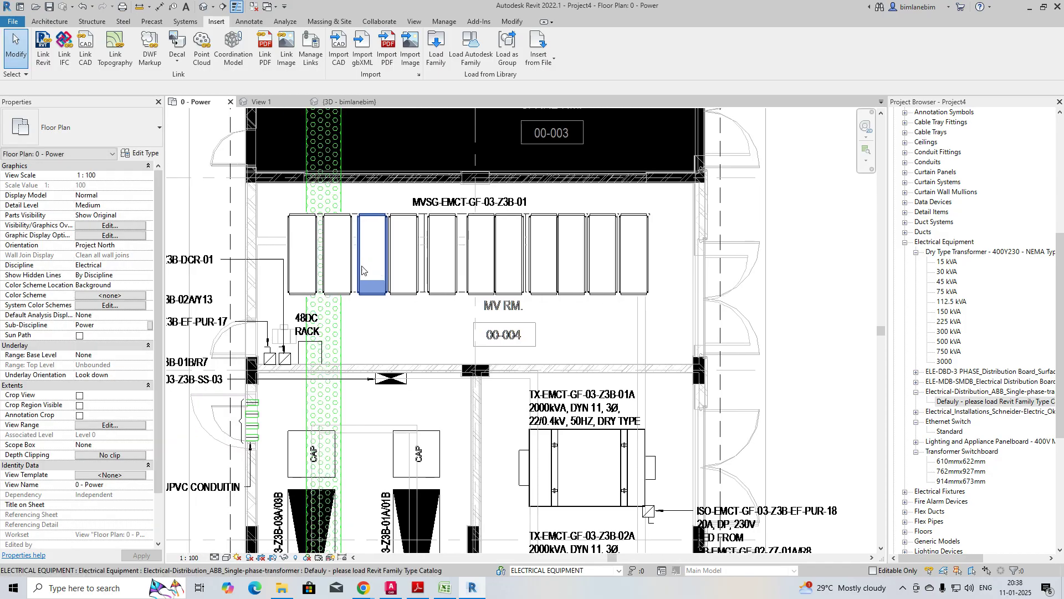
Step: Shift the first, second and fourth transformers from the row's west end slightly east
left_click(311, 271)
key("Escape")
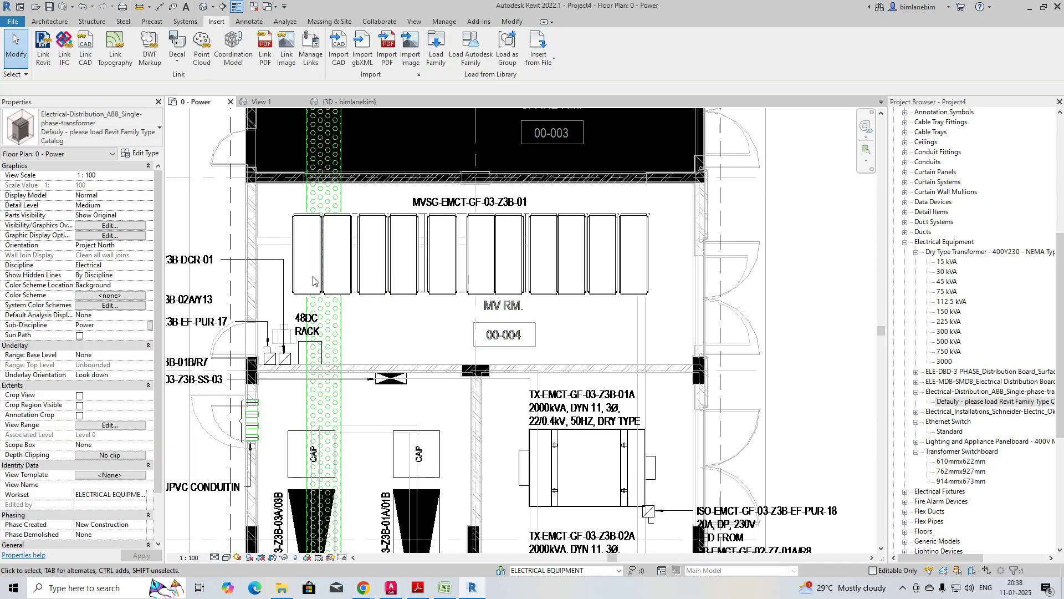
left_click(350, 270)
left_click_drag(351, 268, 356, 269)
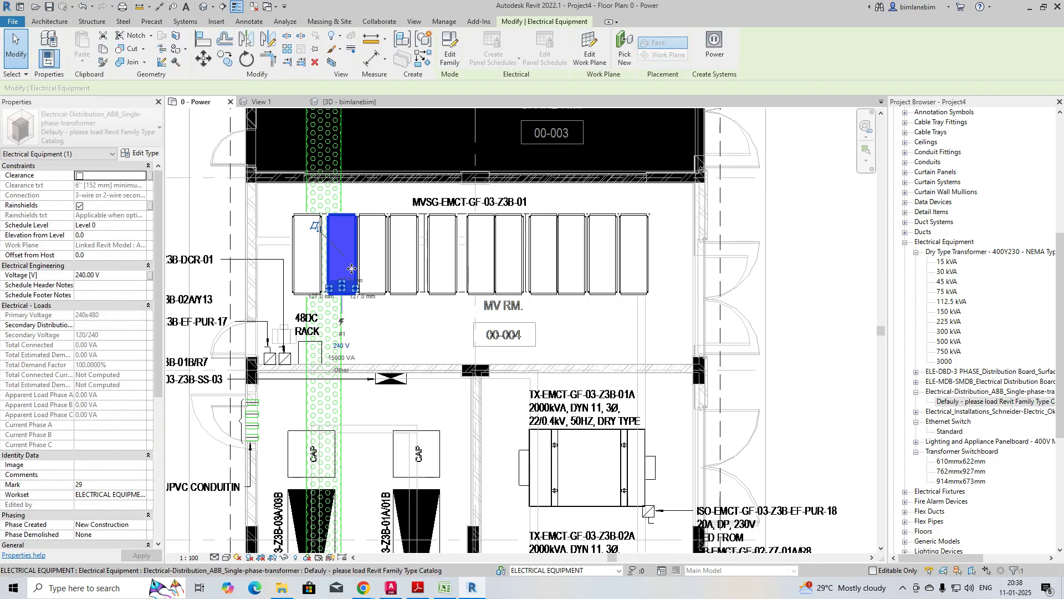
key("Escape")
left_click(405, 266)
key("Right")
key("Escape")
Step: Select all eleven transformers in the MV room row and isolate them in 3D with a selection box
left_click_drag(285, 205, 663, 316)
key("ctrl+z")
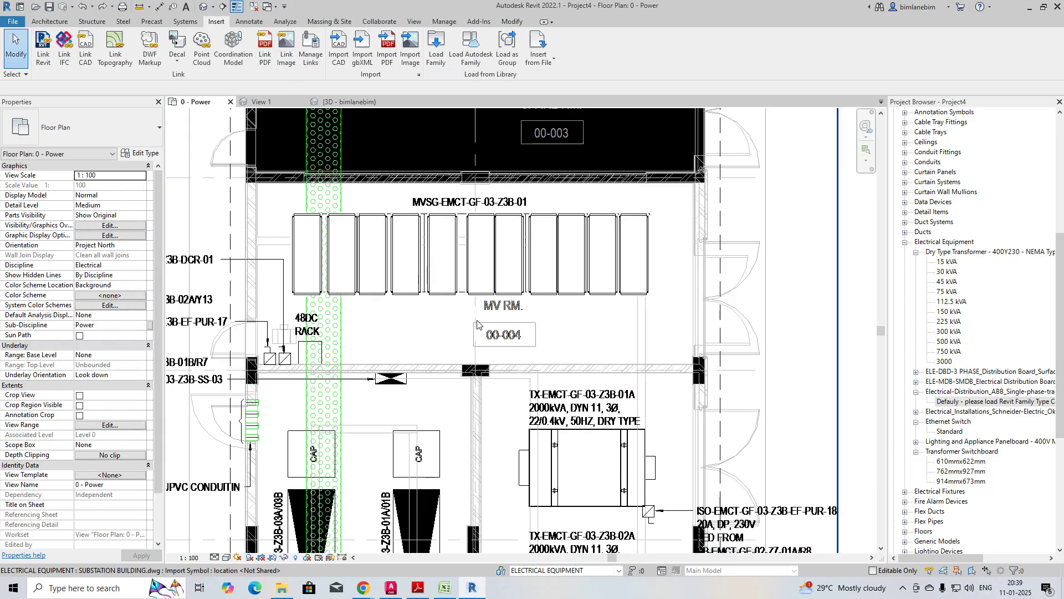
left_click(704, 324)
left_click(315, 51)
key("Escape")
scroll(462, 279, "down", 1)
left_click_drag(338, 256, 623, 303)
left_click(331, 64)
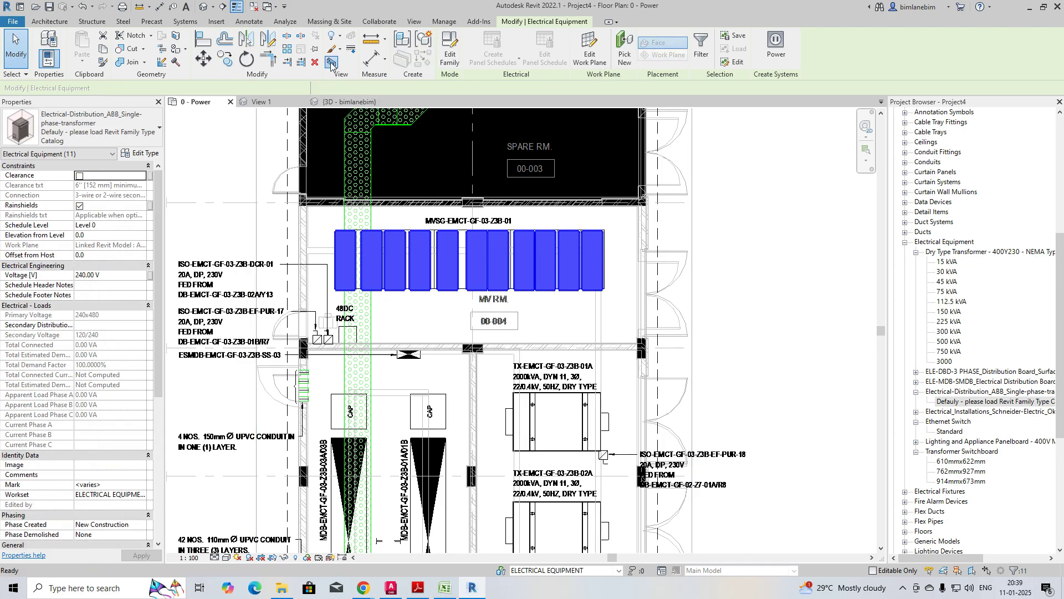
left_click(331, 62)
middle_click_drag(765, 382, 839, 438, "shift")
left_click(838, 437)
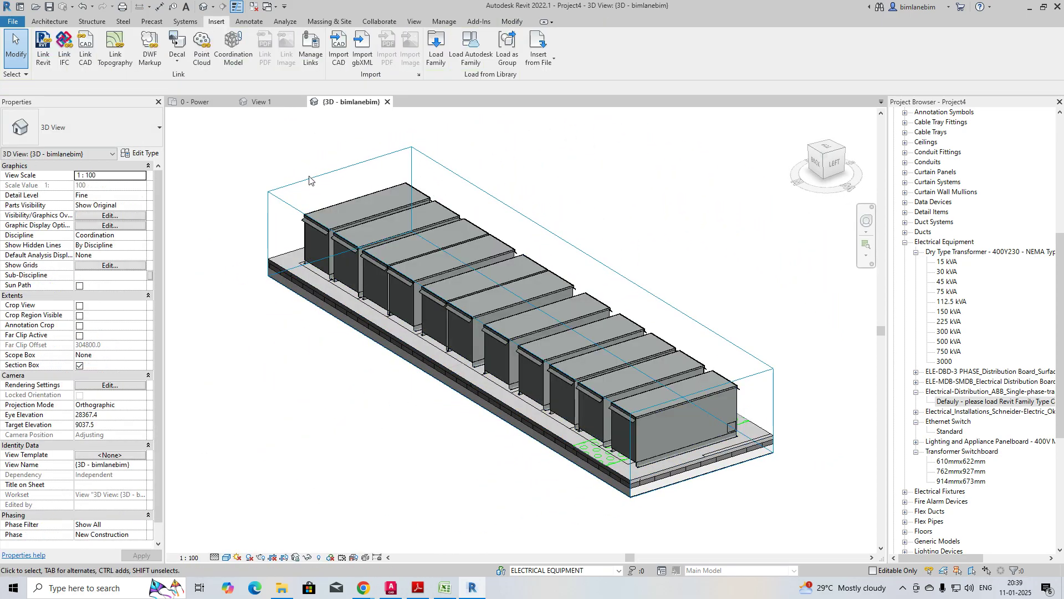
Step: In the 0 - Power plan, move the fifth transformer from the west end east against its neighbour
left_click(260, 103)
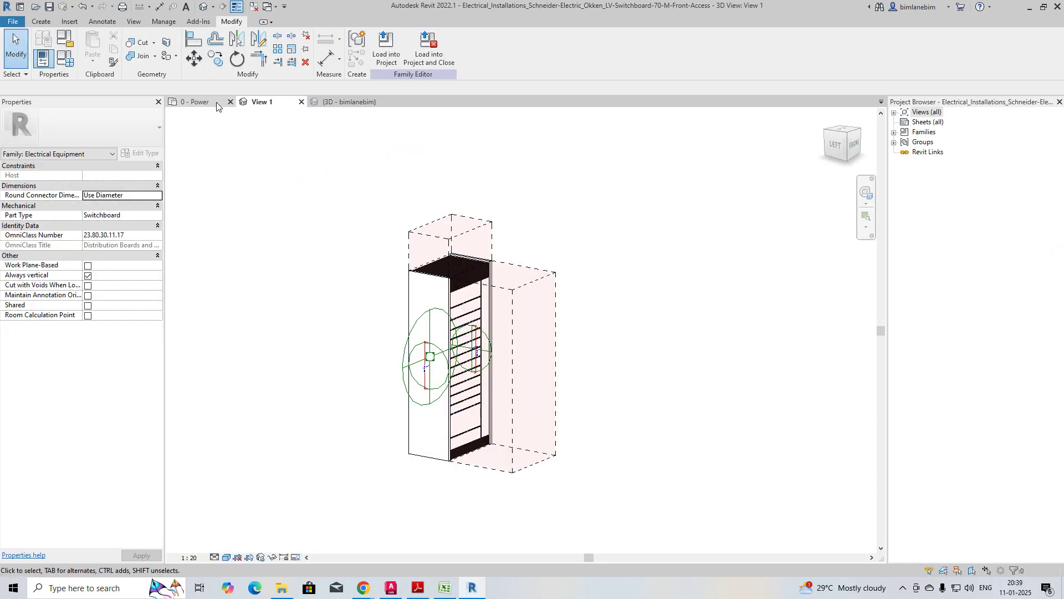
left_click(200, 104)
scroll(459, 259, "up", 2)
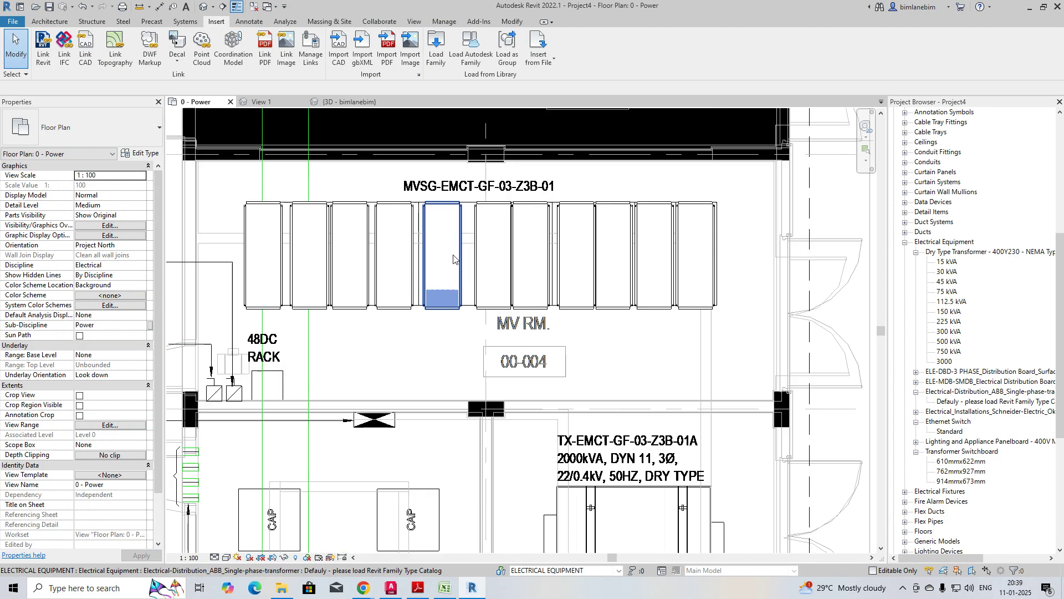
left_click(459, 257)
key("Right")
key("Right")
key("Right")
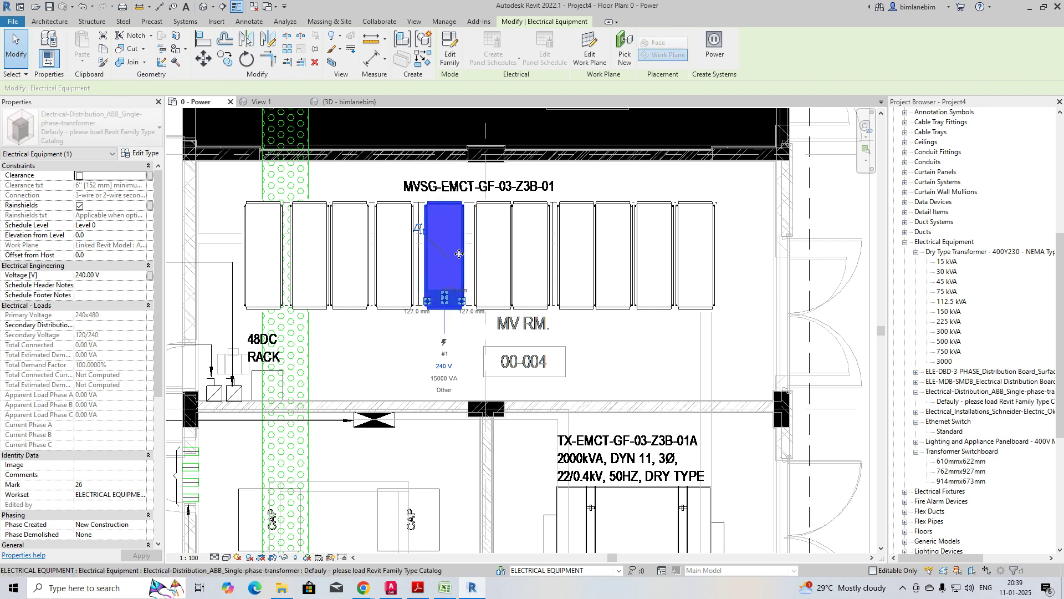
key("Escape")
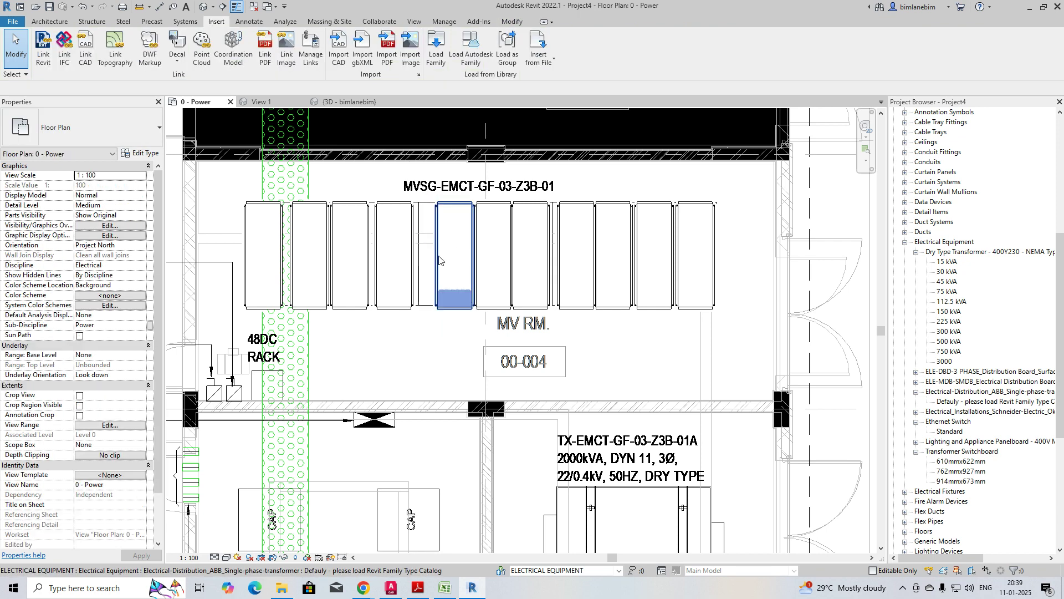
Step: Move the fourth and third transformers from the west end east, each against its eastern neighbour
left_click(413, 259)
left_click_drag(413, 260, 432, 264)
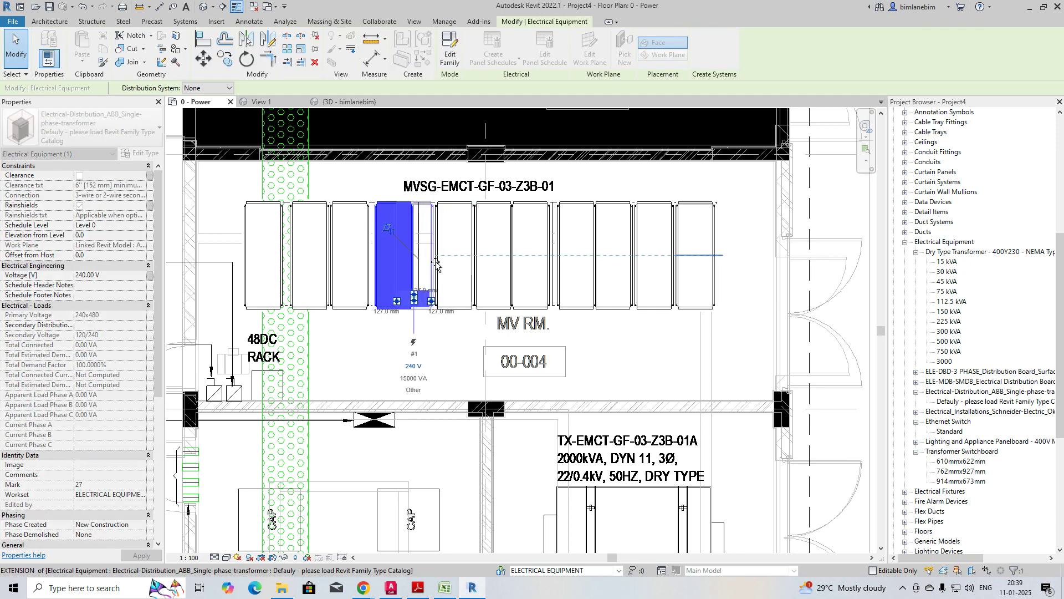
key("Escape")
left_click(366, 279)
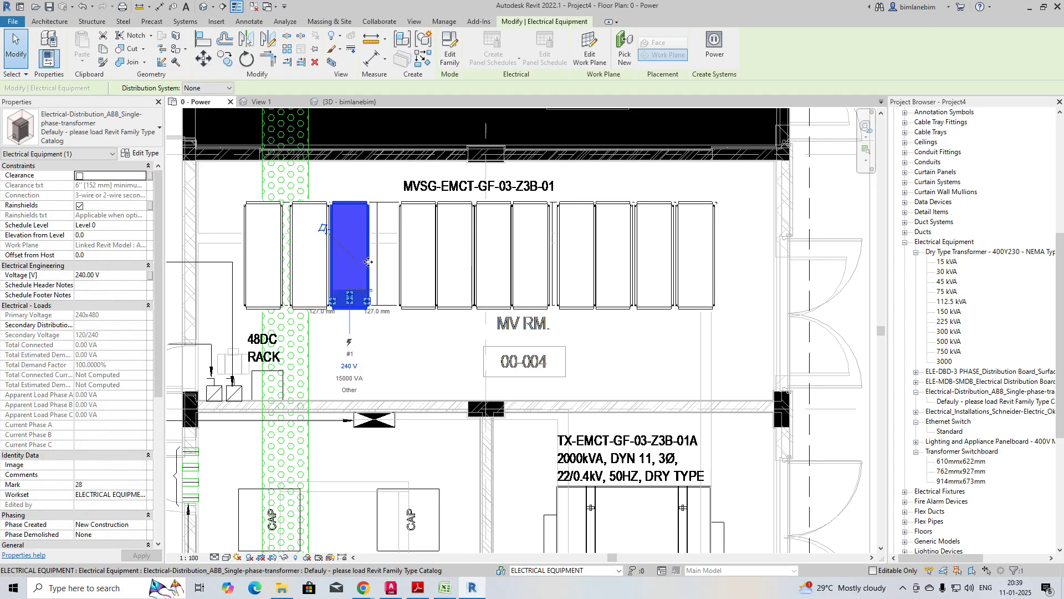
left_click_drag(366, 279, 403, 266, "ctrl")
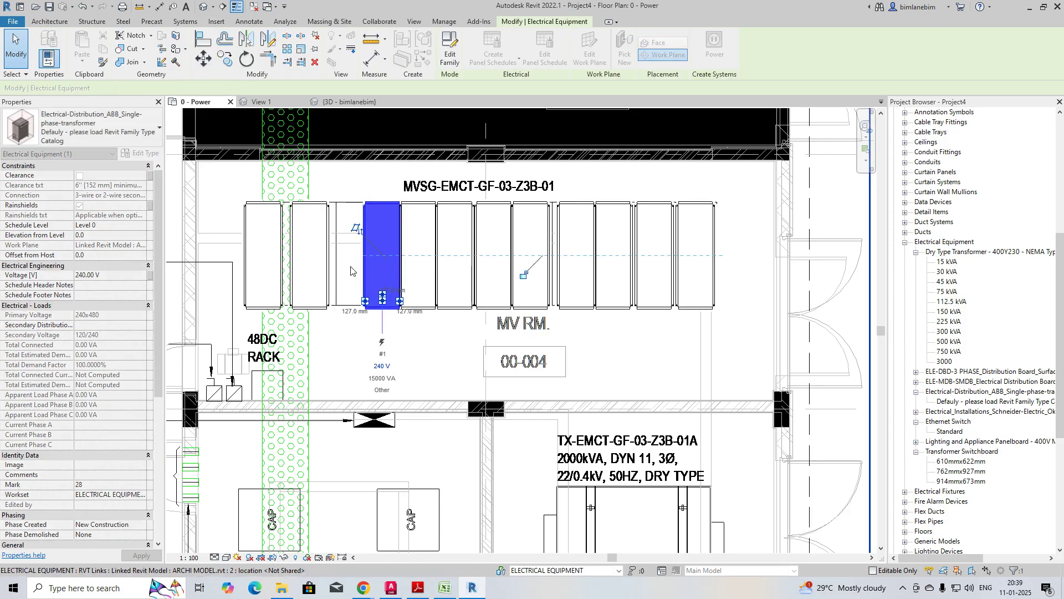
key("Escape")
Step: Move the two westernmost transformers east, each against its eastern neighbour
left_click(327, 266)
left_click_drag(327, 266, 361, 269, "ctrl")
key("Escape")
left_click(281, 256)
left_click_drag(281, 256, 320, 259)
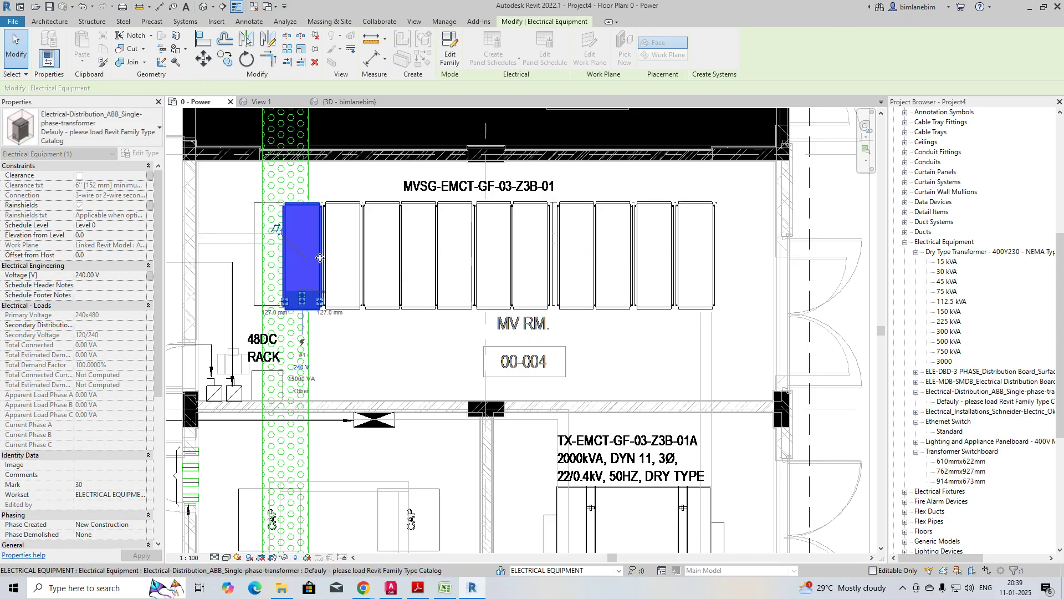
key("Escape")
Step: Select the seven western transformers together and shift them east against the remaining four
scroll(327, 307, "down", 2)
scroll(325, 305, "up", 1)
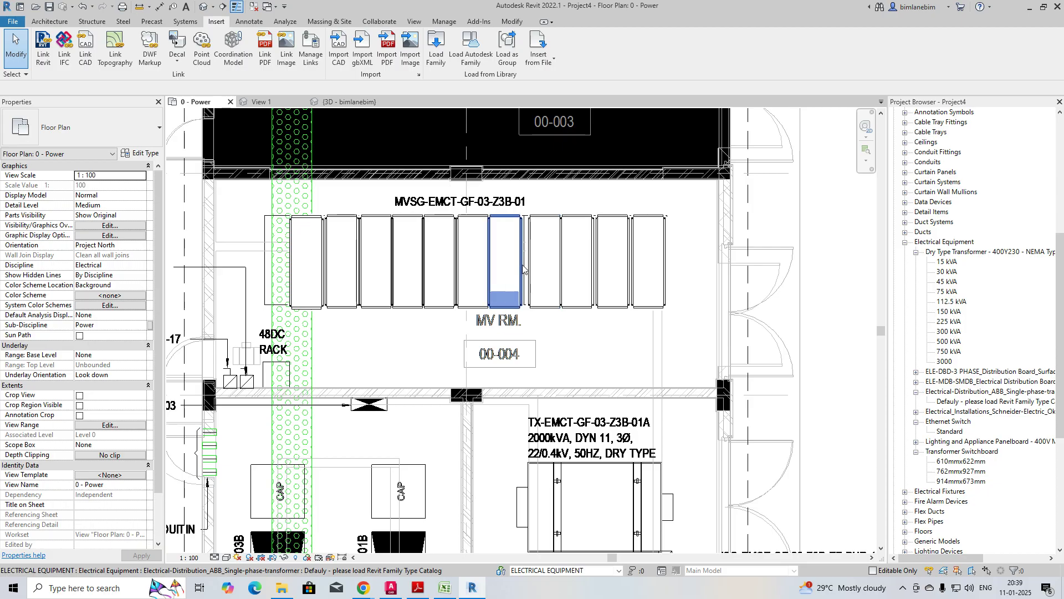
left_click(492, 266)
left_click(472, 266, "ctrl")
left_click(440, 266, "ctrl")
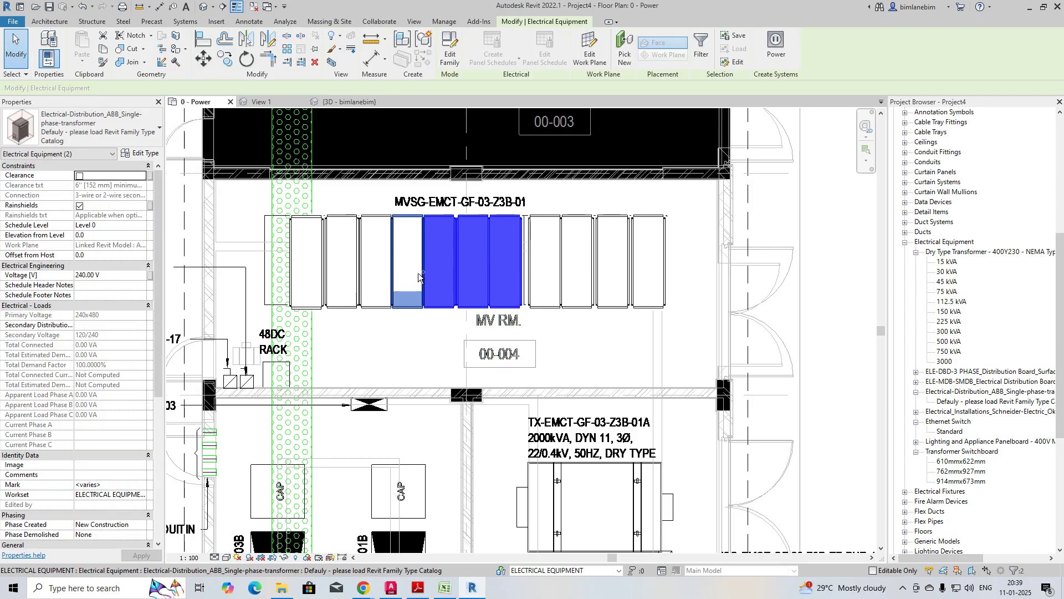
left_click(408, 269, "ctrl")
left_click(383, 277, "ctrl")
left_click(344, 274, "ctrl")
left_click(318, 278, "ctrl")
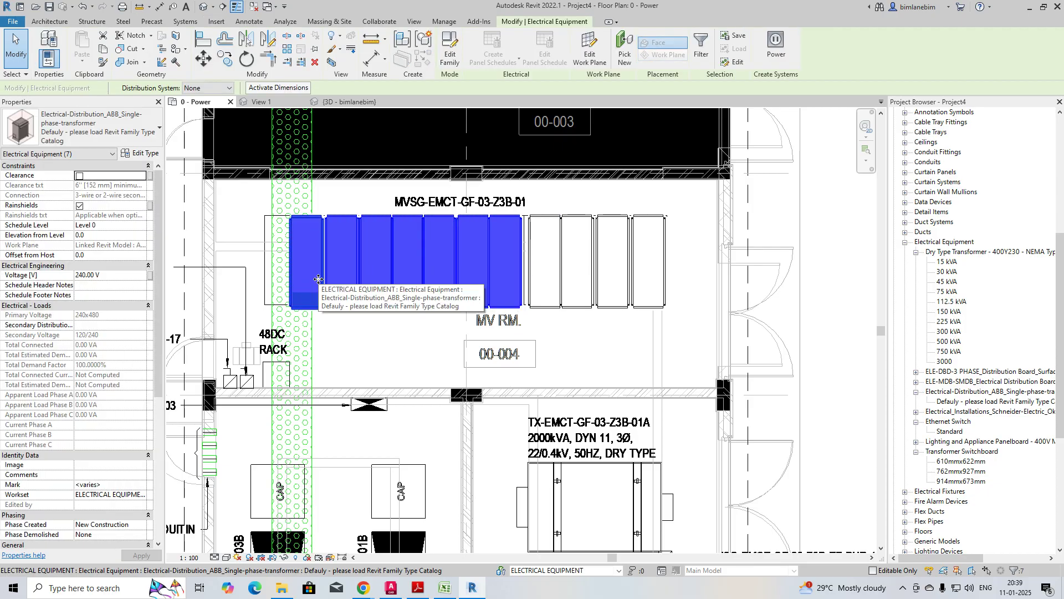
key("Right")
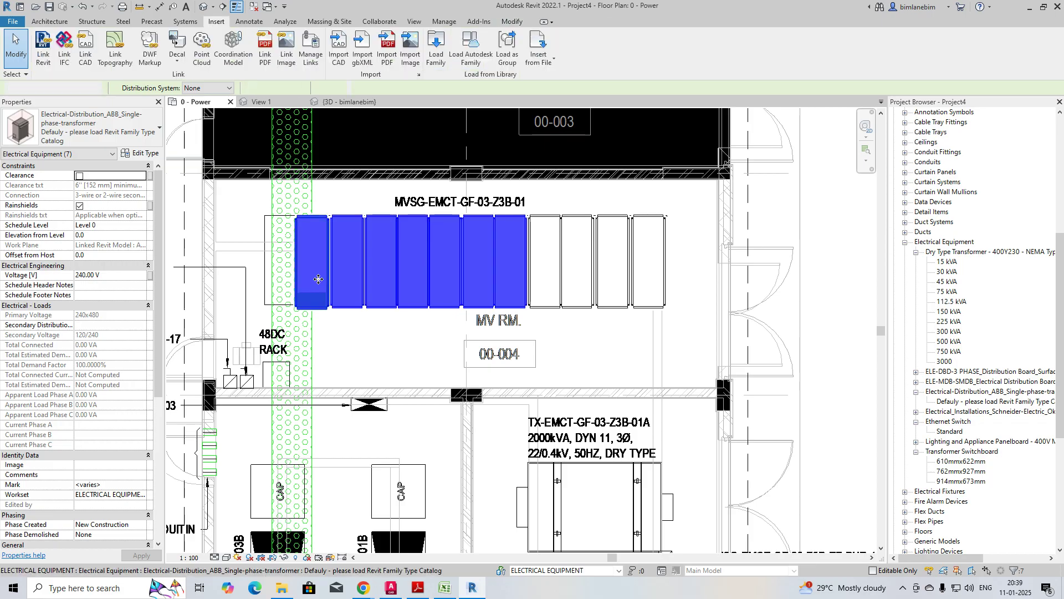
key("Escape")
Step: Copy the westernmost transformer onto the empty panel at the west end of the row
left_click(314, 300)
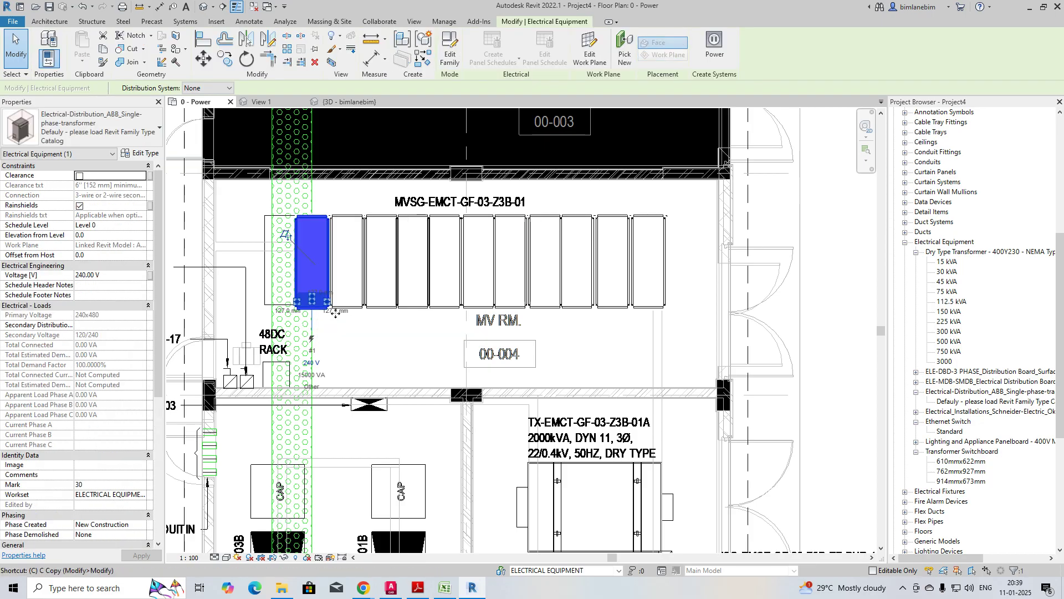
key("c")
left_click(329, 308)
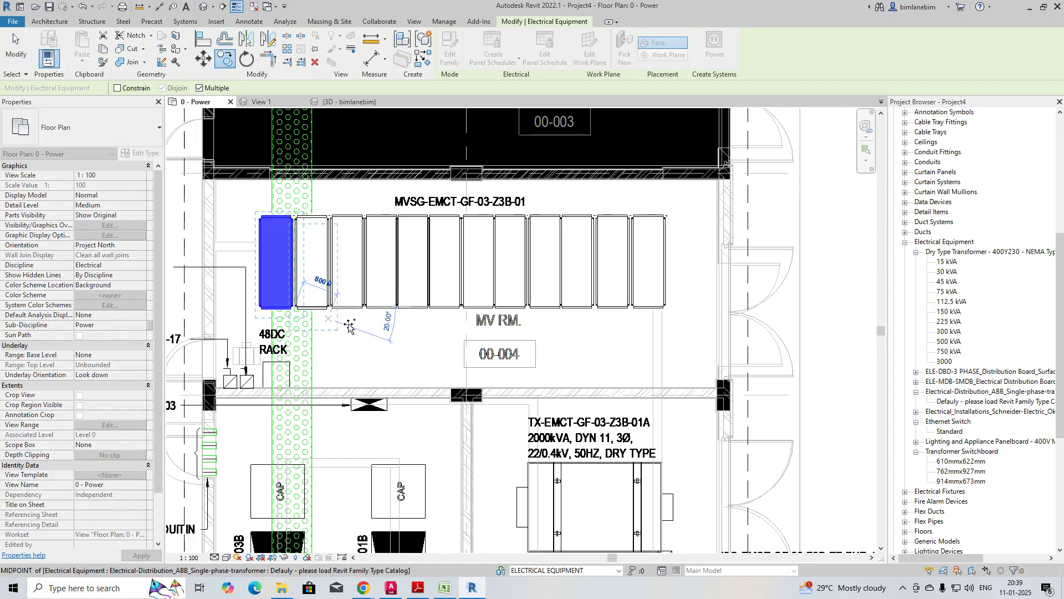
left_click(295, 308)
key("Escape")
Step: In the 3D view, raise the top of the section box well above the transformer row
left_click(340, 102)
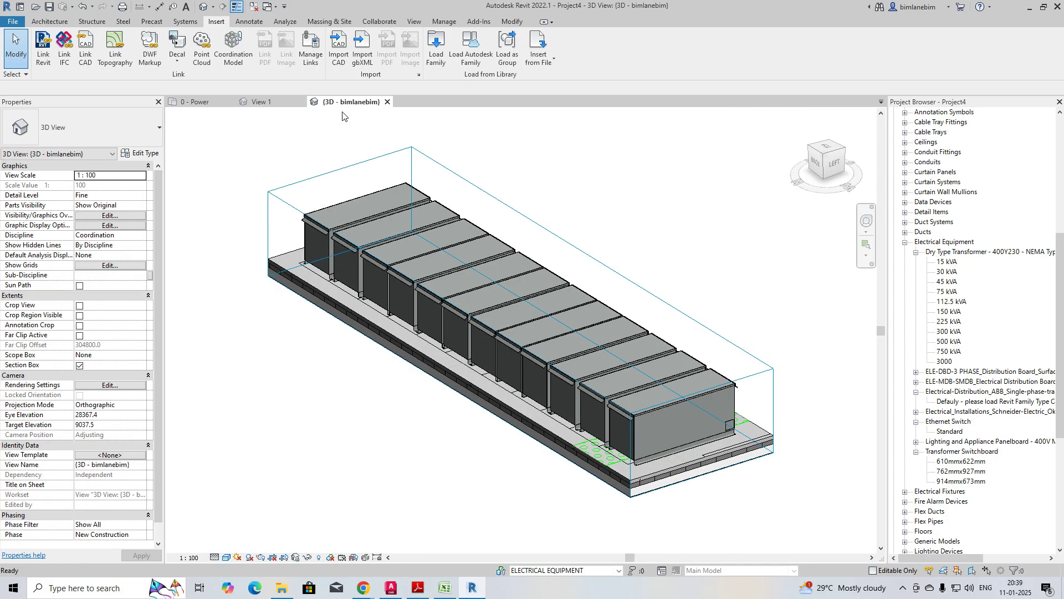
middle_click_drag(391, 316, 466, 449, "shift")
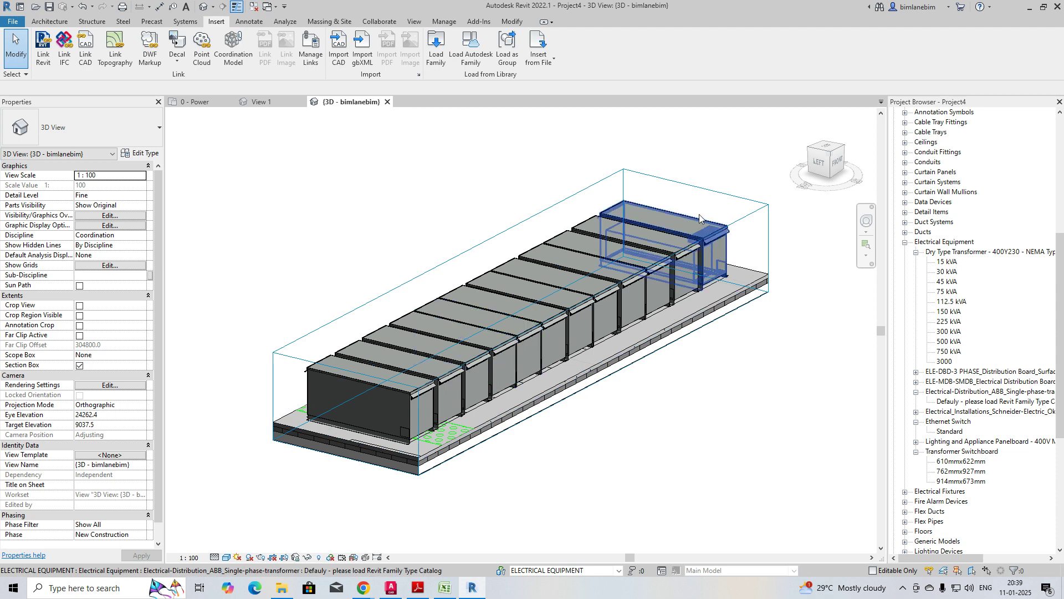
left_click(769, 218)
scroll(630, 238, "down", 1)
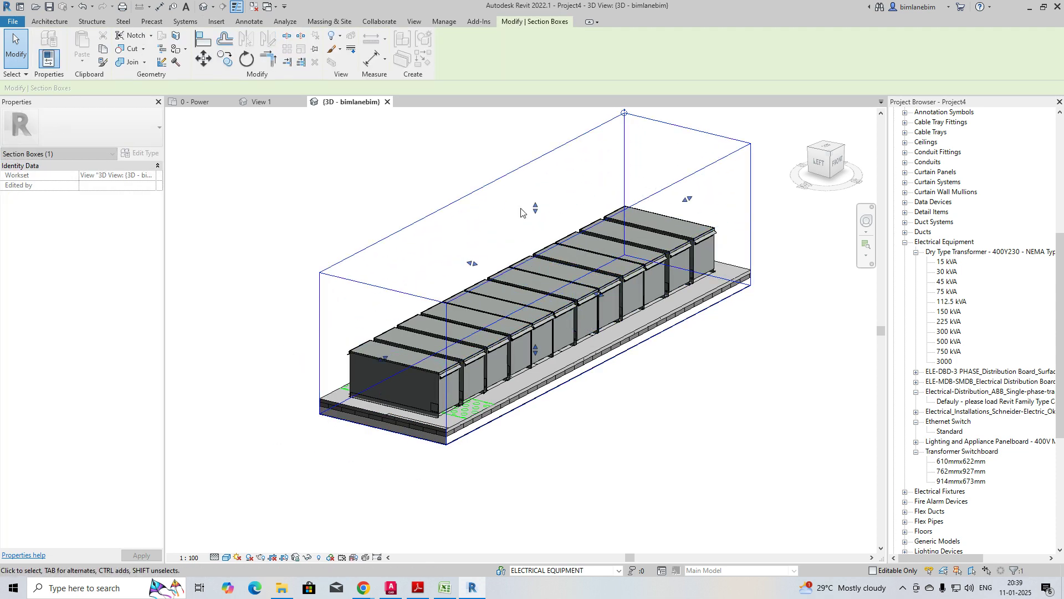
middle_click_drag(516, 332, 396, 317, "shift")
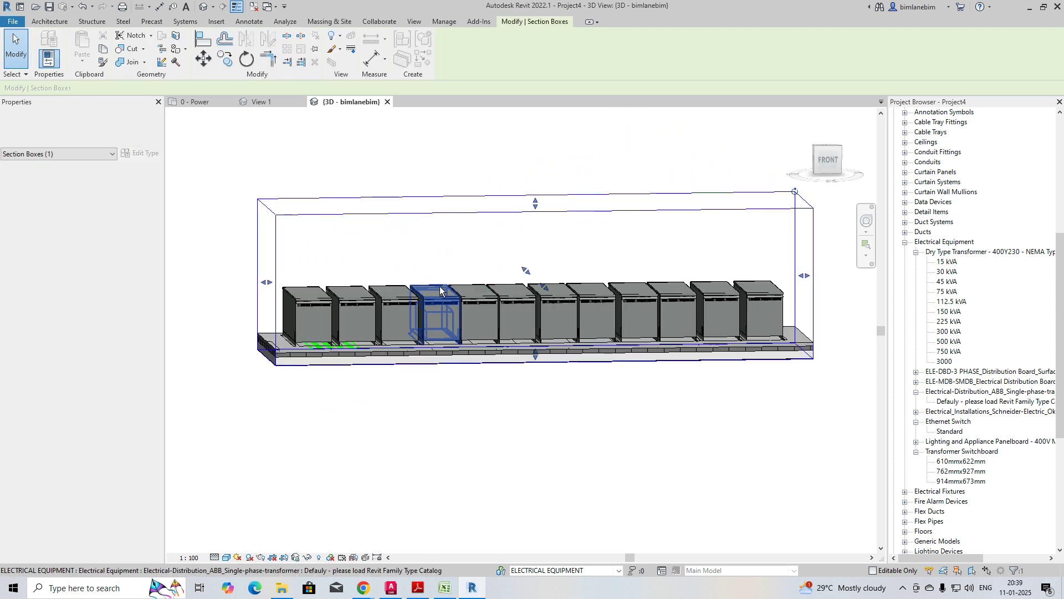
Step: Examine the spacing and alignment of the transformer row from the front in the 3D view
left_click(824, 163)
scroll(801, 171, "down", 1)
middle_click_drag(787, 172, 404, 297)
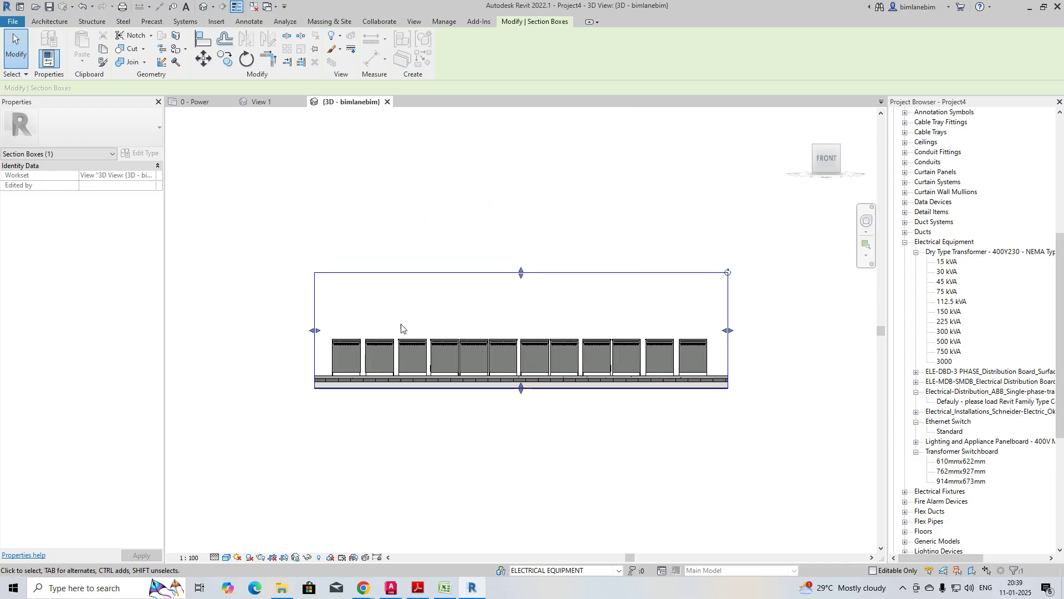
scroll(353, 373, "up", 2)
key("Escape")
middle_click_drag(626, 374, 359, 328)
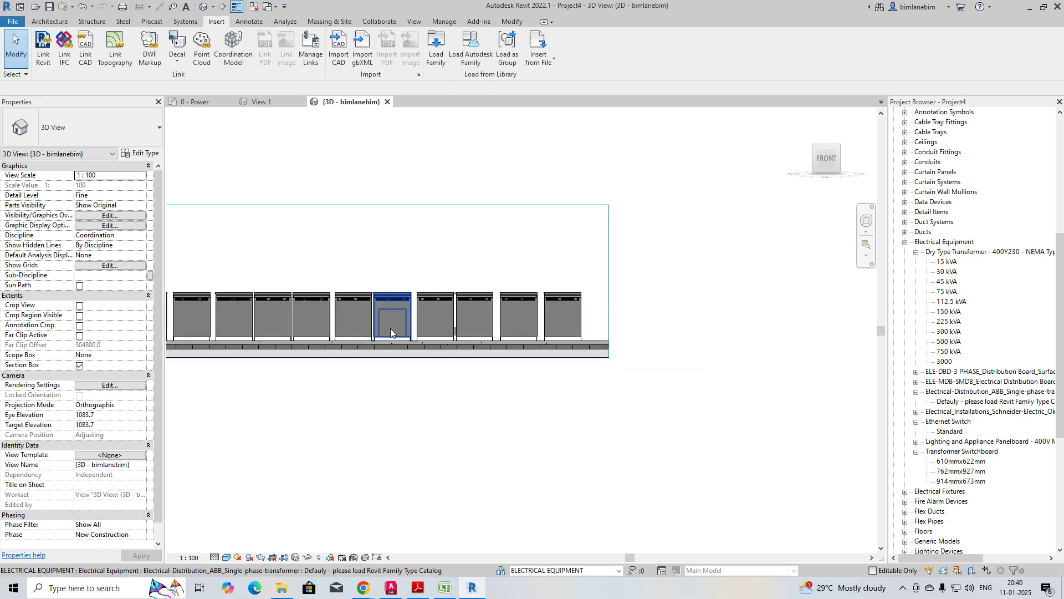
scroll(404, 322, "up", 1)
left_click(407, 319)
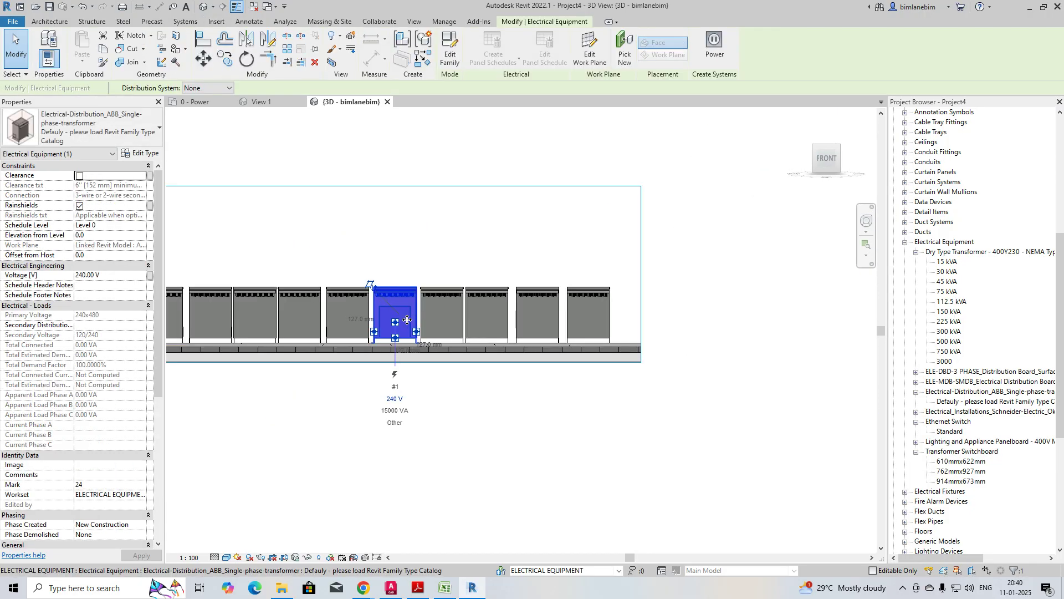
key("Escape")
scroll(492, 323, "down", 3)
middle_click_drag(472, 329, 233, 143, "shift")
Step: Place a Dry Type Transformer - 400Y230 of type 3000 on the TX-EMCT-GF-03-Z3B-01A outline in the 0 - Power plan
left_click(210, 103)
scroll(417, 329, "down", 3)
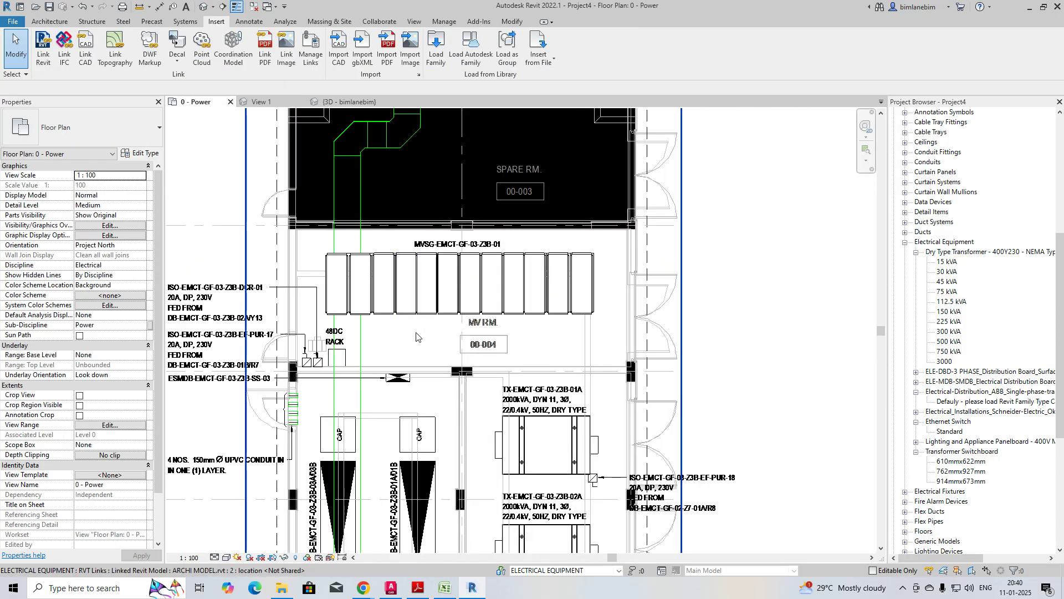
middle_click_drag(420, 355, 423, 233)
middle_click_drag(414, 332, 398, 270)
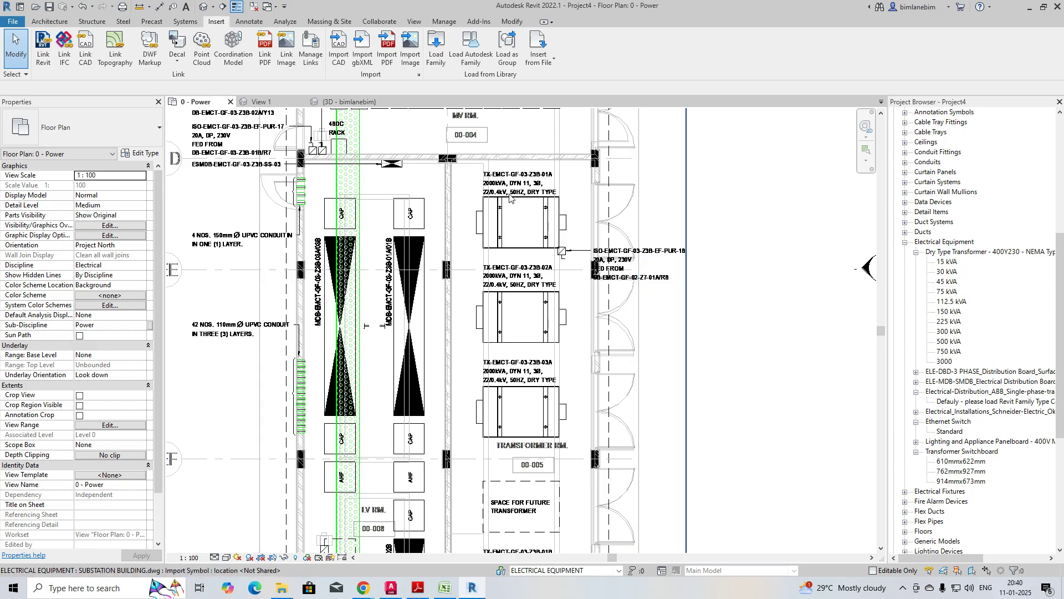
left_click(945, 361)
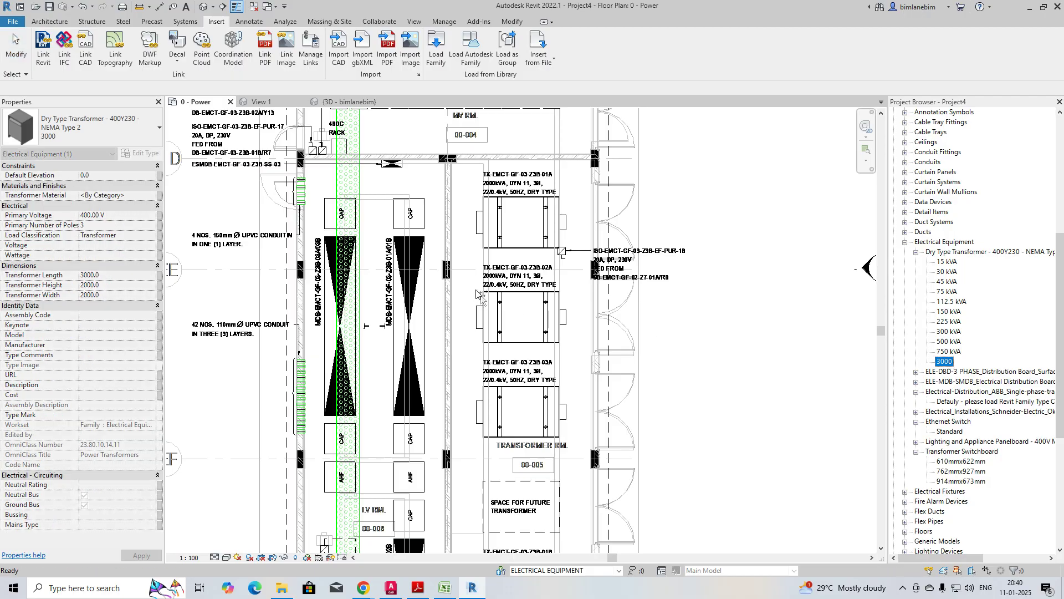
left_click_drag(480, 297, 481, 292)
scroll(521, 205, "up", 2)
left_click(522, 192)
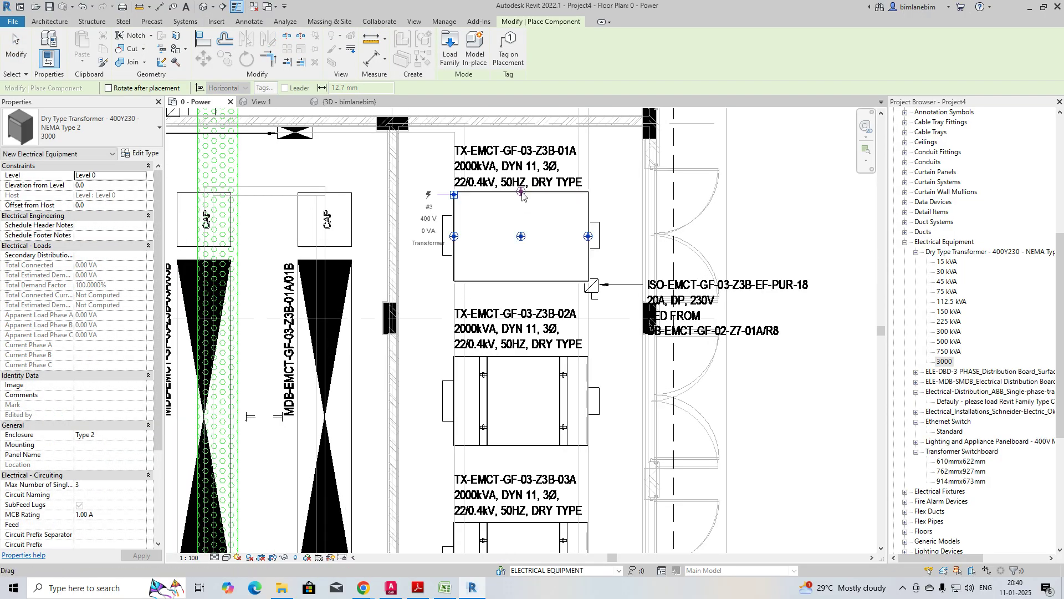
Step: Copy the placed transformer onto the TX-EMCT-GF-03-Z3B-02A and TX-EMCT-GF-03-Z3B-03A outlines with multiple copies enabled
key("Escape")
left_click(527, 194)
key("c")
key("o")
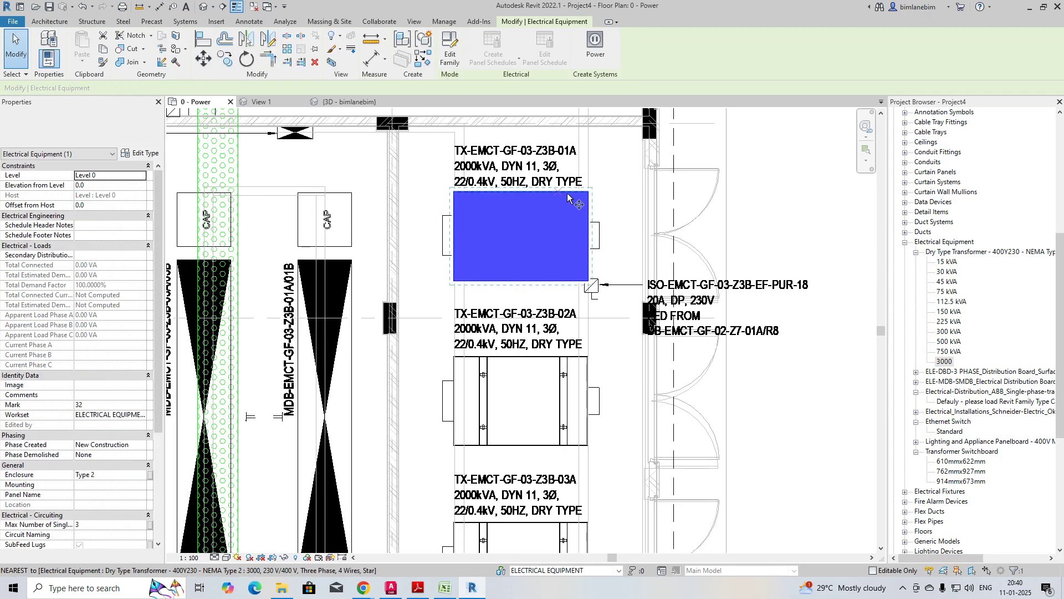
key("c")
key("o")
left_click(587, 191)
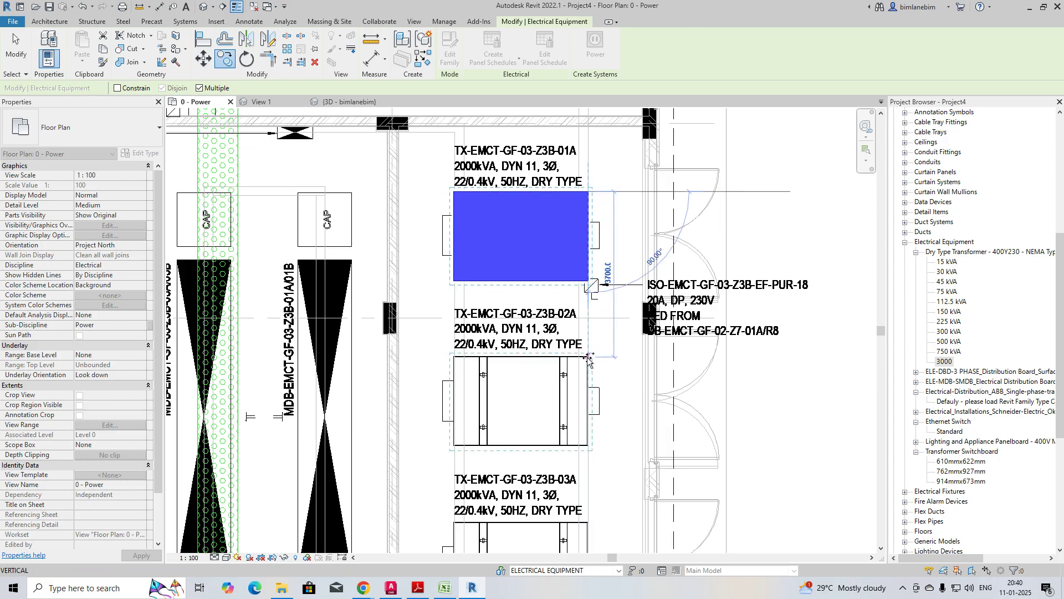
left_click(588, 357)
middle_click_drag(588, 408, 571, 283)
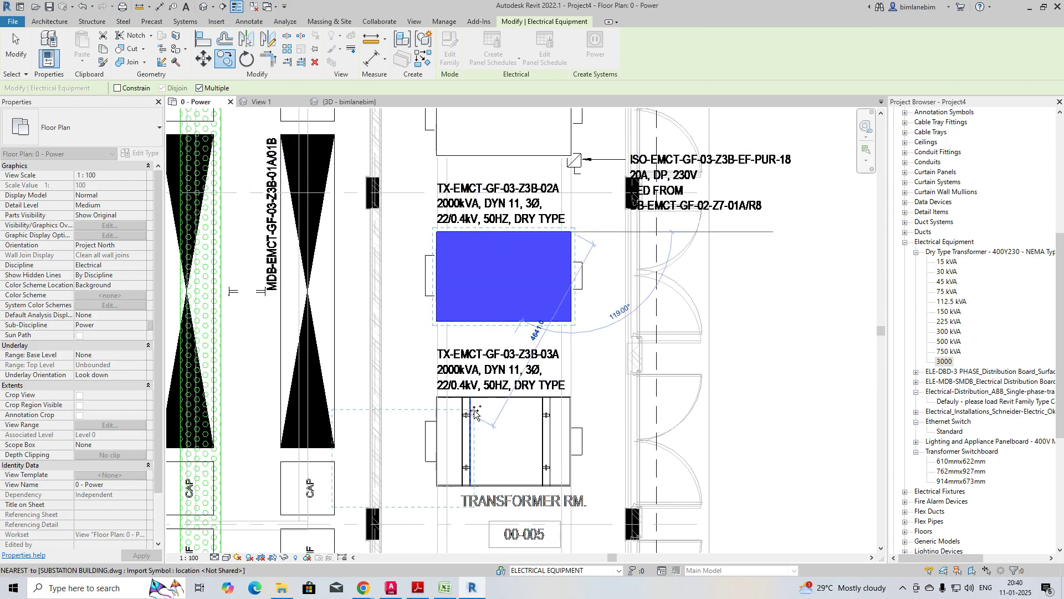
middle_click_drag(475, 413, 485, 259)
left_click(551, 239)
Step: Continue copying the transformer onto the TX-EMCT-GF-03-Z3B-01B, 02B and 03B outlines, skipping the future transformer space, and finish the copy
middle_click_drag(552, 404, 524, 231)
middle_click_drag(520, 399, 518, 317)
left_click(518, 315)
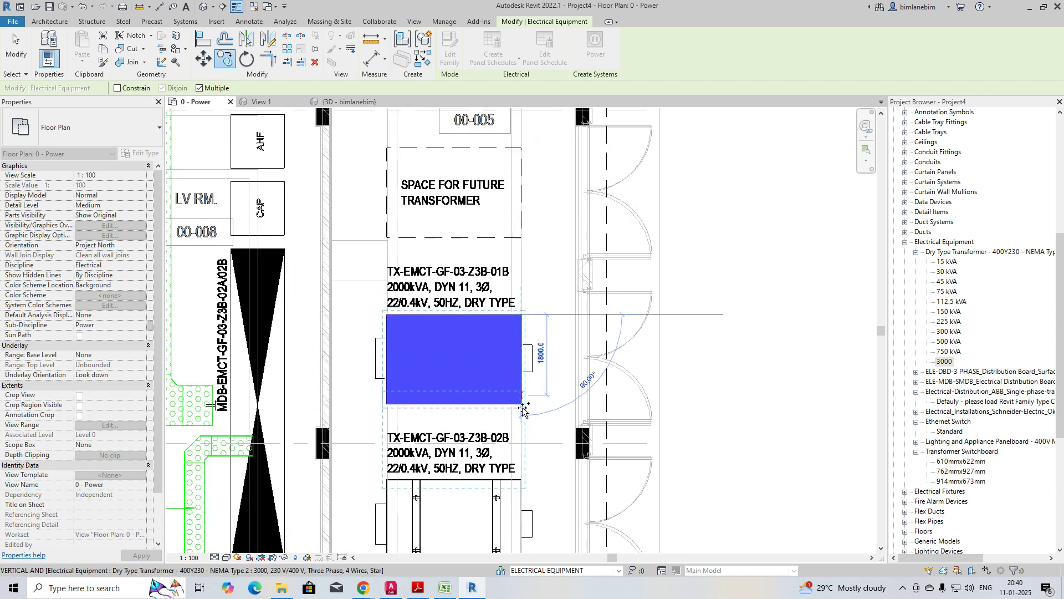
middle_click_drag(516, 447, 512, 278)
left_click(510, 313)
middle_click_drag(507, 406, 503, 244)
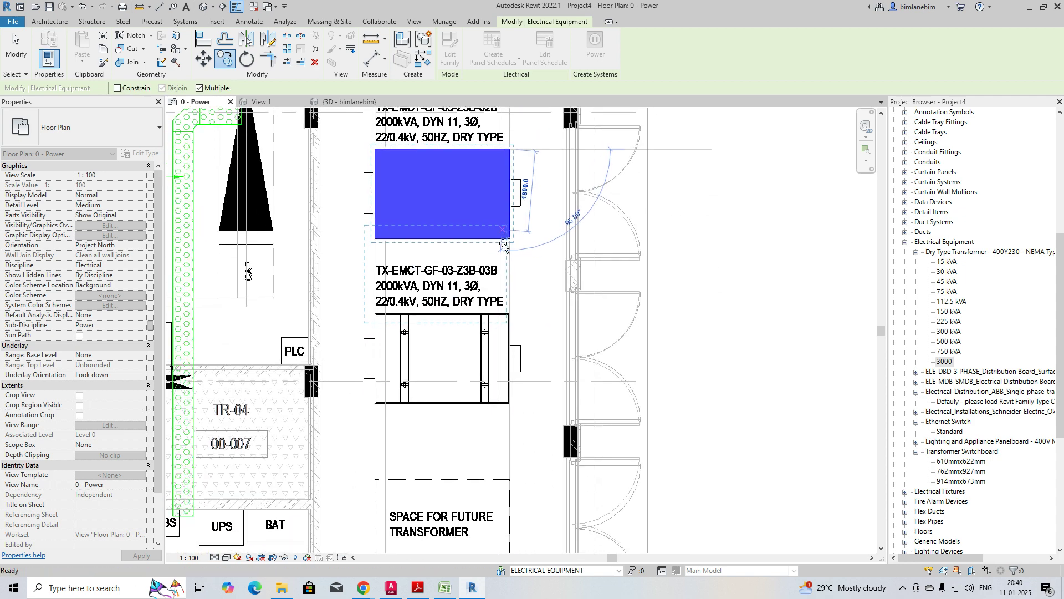
left_click(510, 315)
scroll(509, 315, "down", 5)
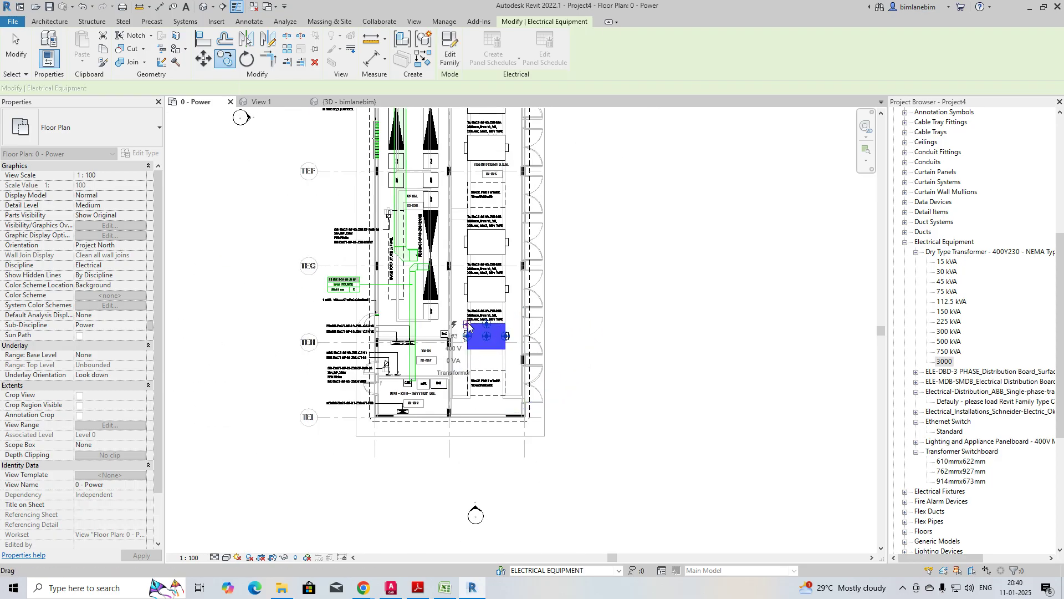
key("Escape")
key("Escape")
middle_click_drag(381, 392, 442, 400)
Step: Fit the 3D view's section box around the MV panels and all the transformers and inspect them from the transformer side
left_click(339, 102)
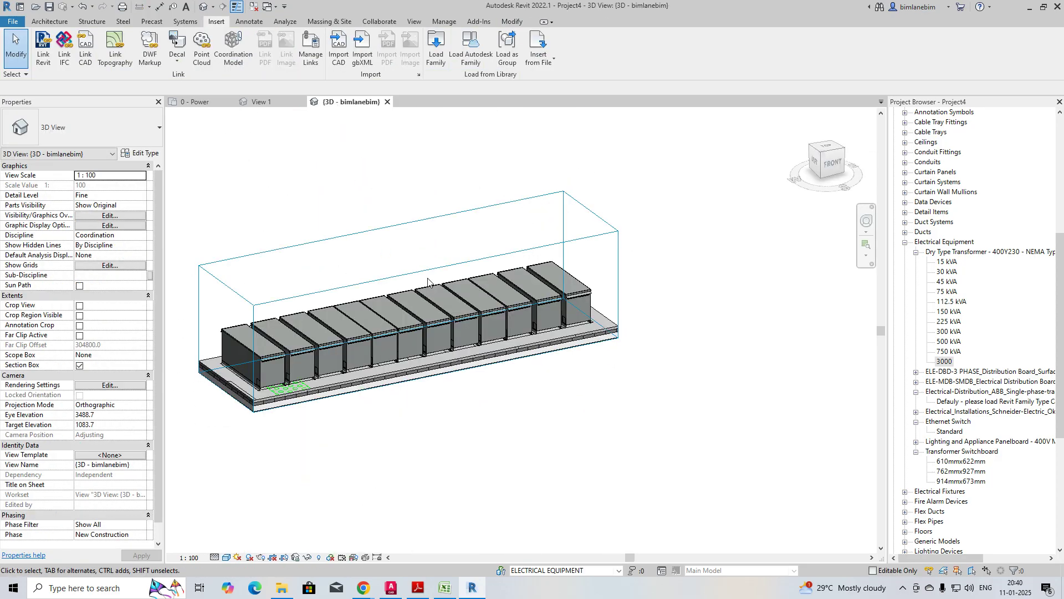
left_click(195, 102)
scroll(266, 138, "down", 4)
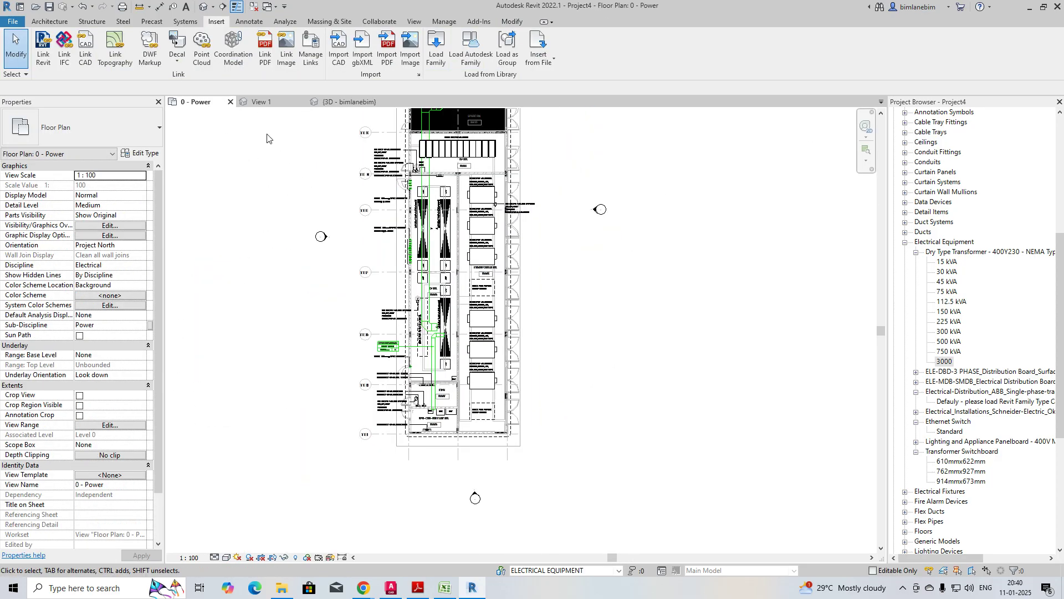
left_click_drag(499, 397, 499, 396)
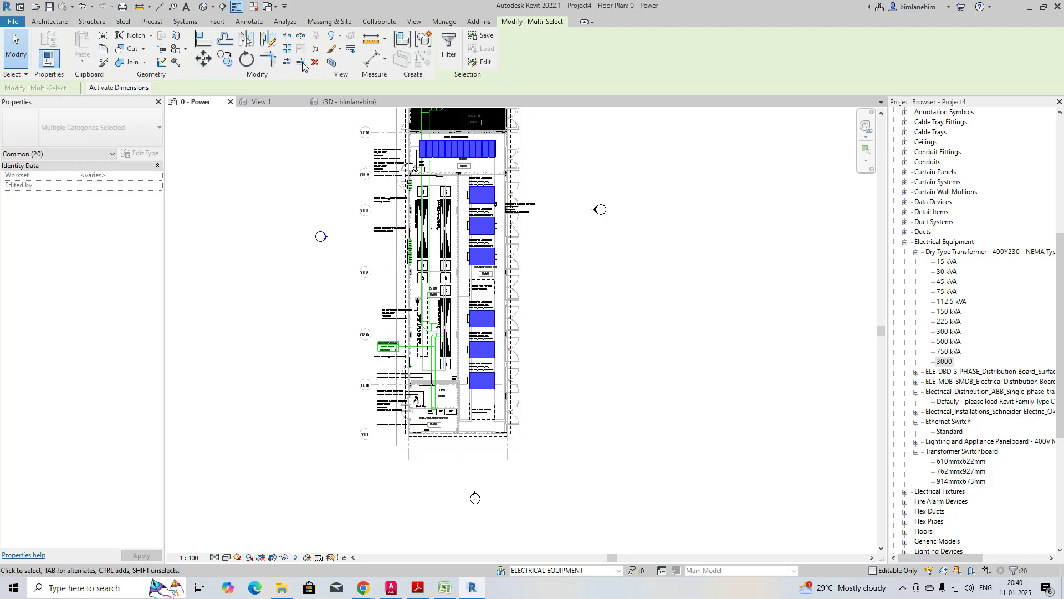
left_click(334, 64)
middle_click_drag(541, 315, 388, 285, "shift")
key("Escape")
middle_click_drag(521, 395, 524, 475, "shift")
middle_click_drag(573, 434, 448, 393)
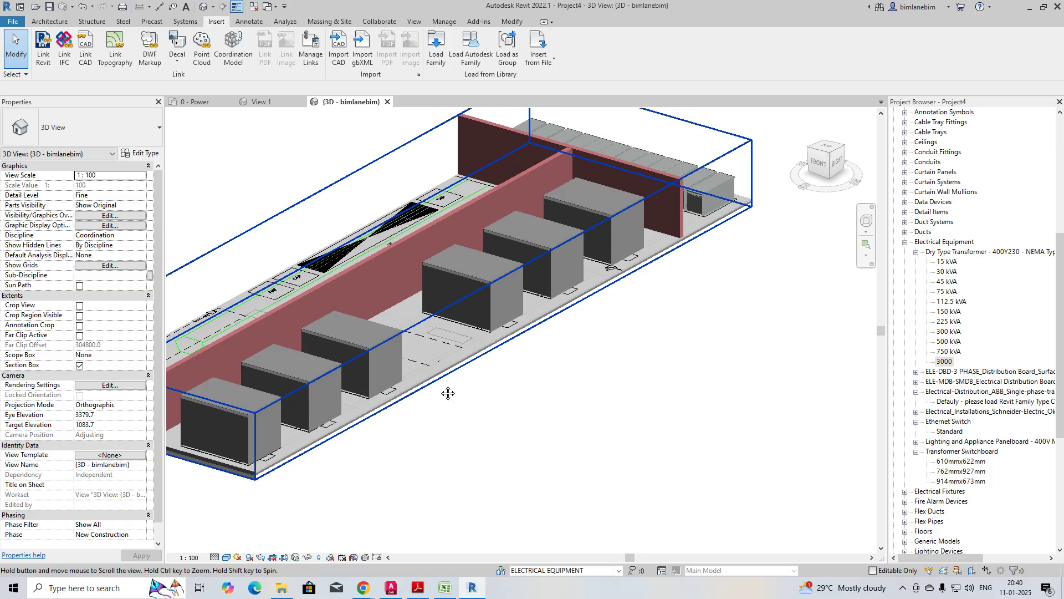
scroll(442, 391, "down", 1)
Step: Place a Transformer Switchboard of type 914mmx673mm on the MDB-EMCT-GF-03-Z3B-01A/01B outline in the 0 - Power plan
left_click(195, 102)
scroll(445, 222, "up", 4)
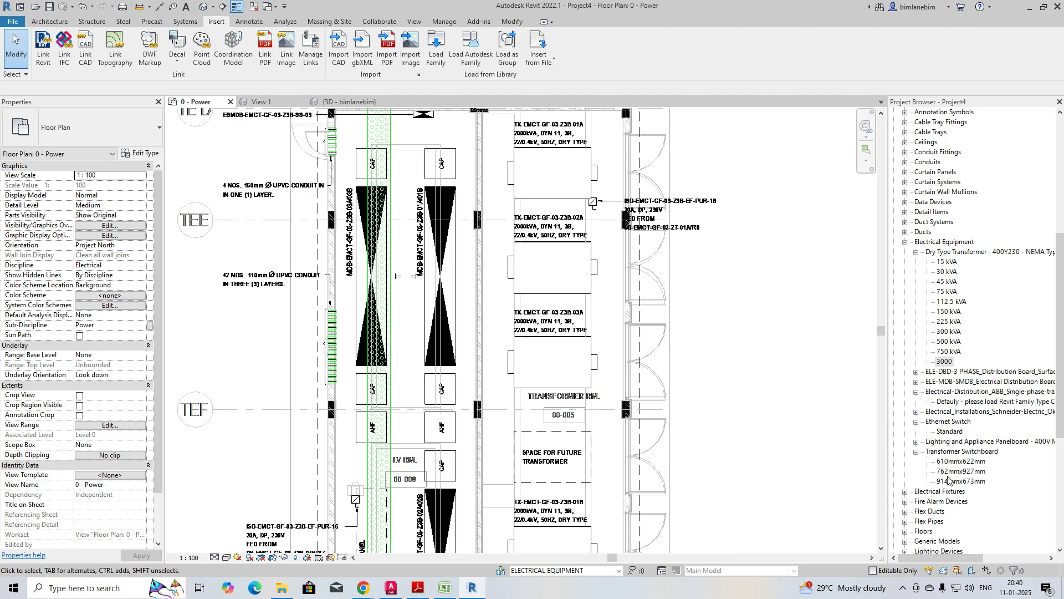
double_click(955, 433)
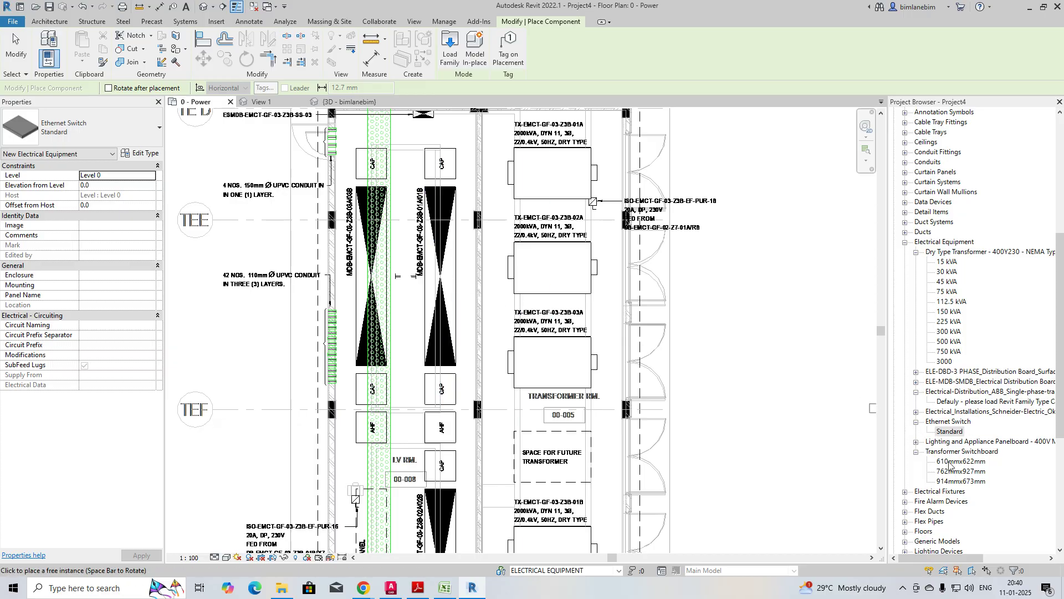
key("Escape")
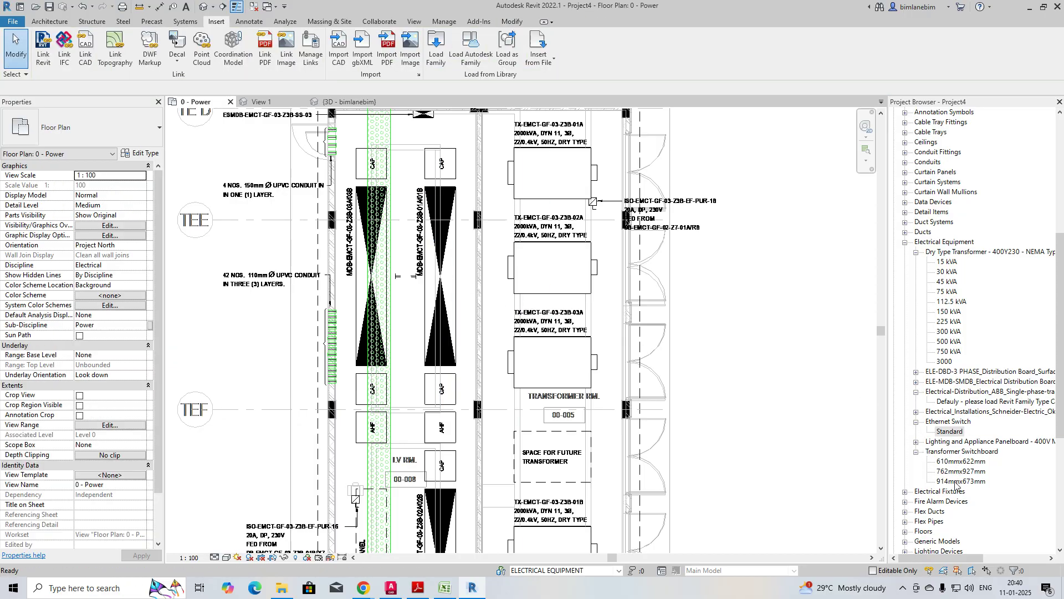
double_click(956, 482)
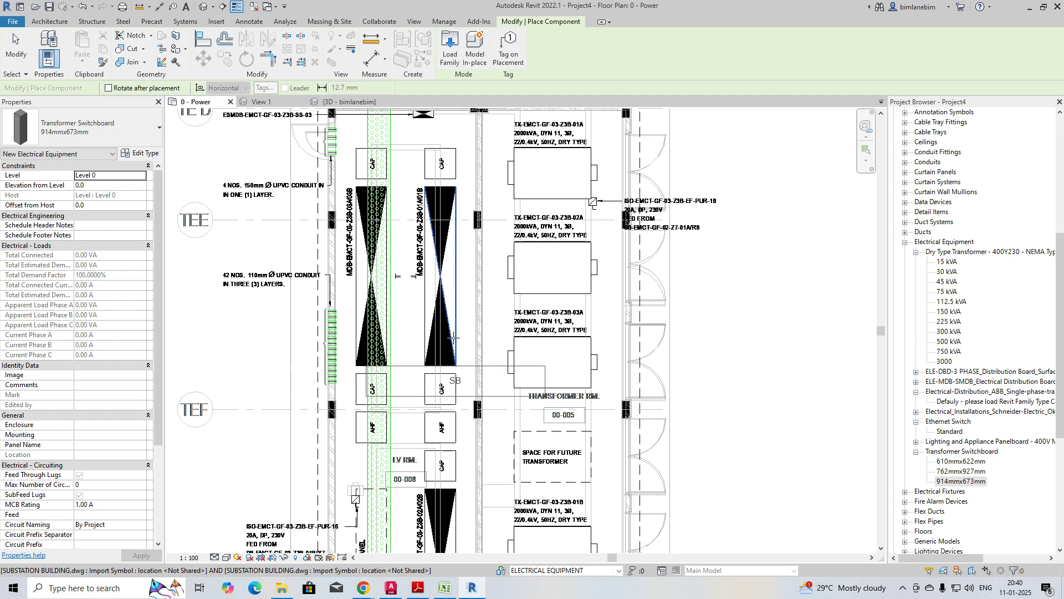
left_click(426, 276)
key("Escape")
Step: Copy the switchboard onto the other two MDB outlines and the space for the future LV panel
scroll(441, 288, "down", 2)
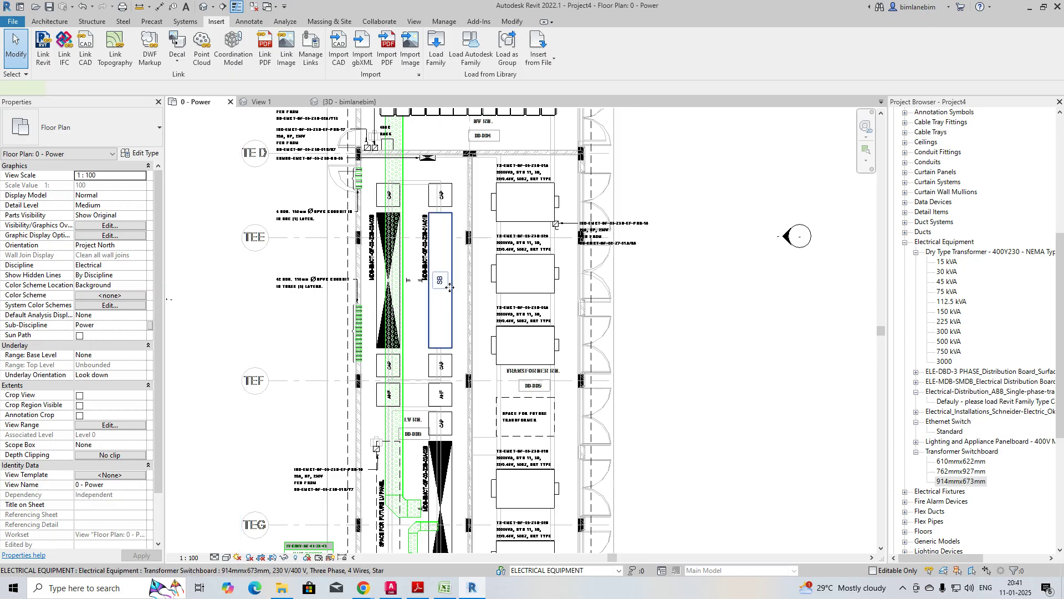
left_click(450, 287)
middle_click_drag(452, 285, 453, 231)
left_click(453, 158)
left_click(453, 387)
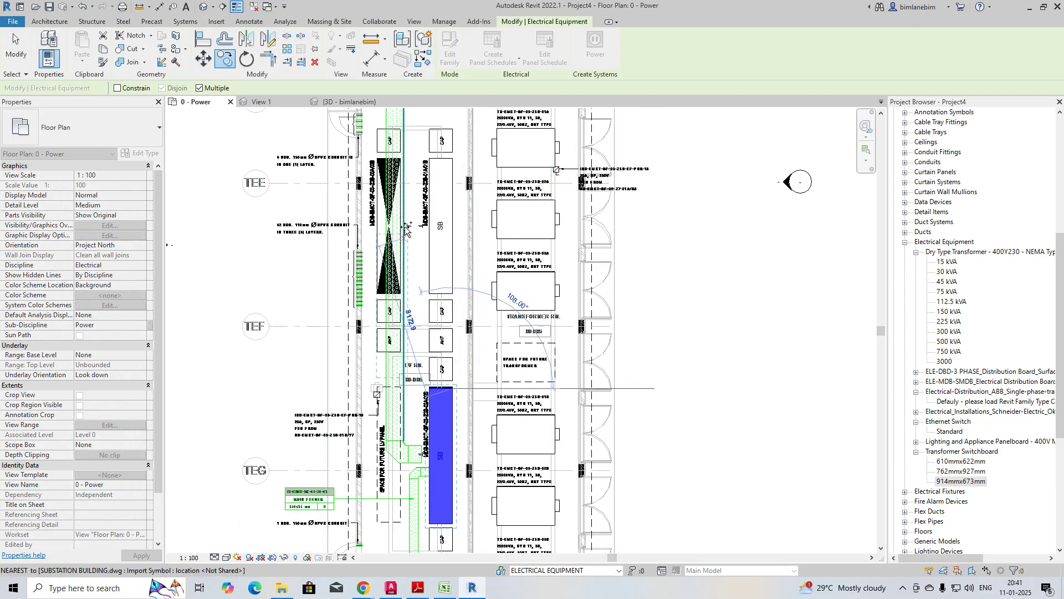
left_click(402, 163)
middle_click_drag(403, 389, 403, 281)
key("Escape")
key("Escape")
scroll(355, 129, "down", 5)
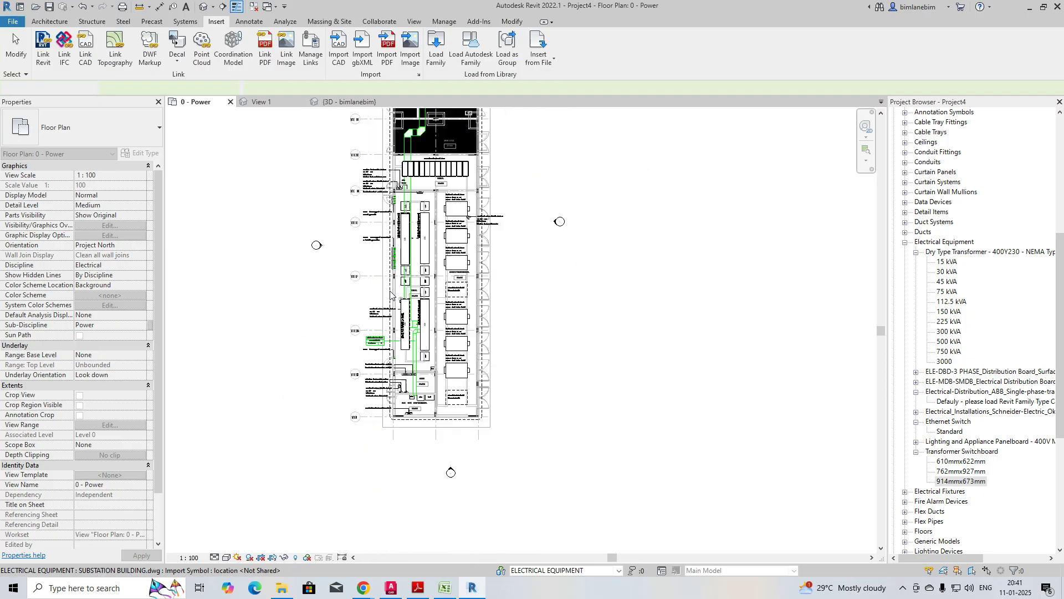
Step: In the 3D view, resize the section box to enclose the switchboards, the transformer room and its row of exterior doors
left_click(347, 102)
mouse_move(499, 333)
middle_mouse_down("shift")
mouse_move(579, 337)
mouse_move(482, 323)
middle_mouse_up("shift")
left_click(459, 319)
left_click_drag(445, 300, 311, 416)
middle_click_drag(407, 395, 253, 390, "shift")
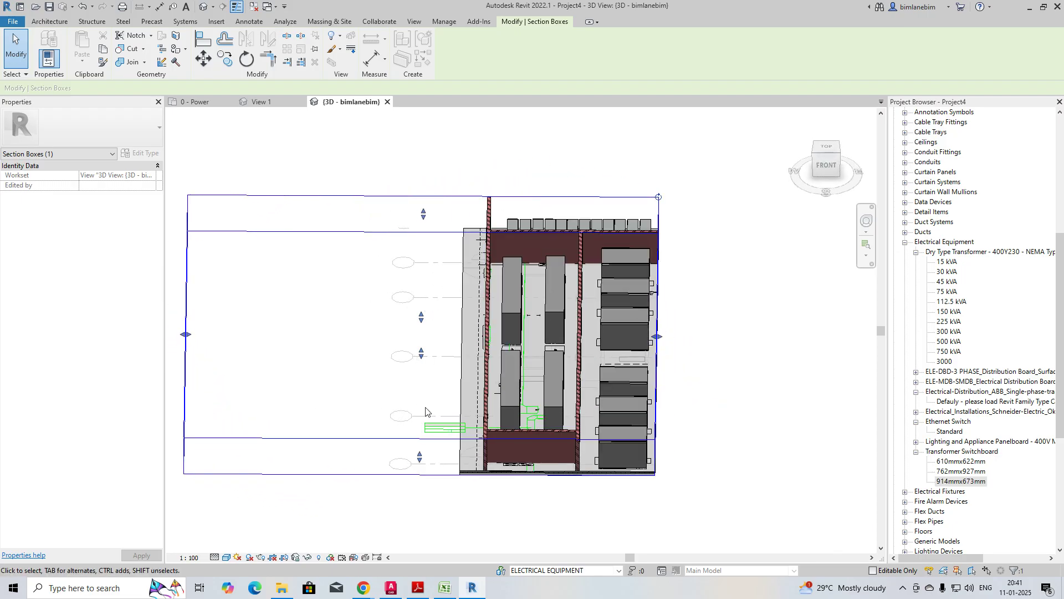
left_click_drag(268, 323, 544, 346)
middle_click_drag(734, 344, 502, 280)
left_click_drag(508, 260, 602, 260)
middle_click_drag(491, 302, 575, 319, "shift")
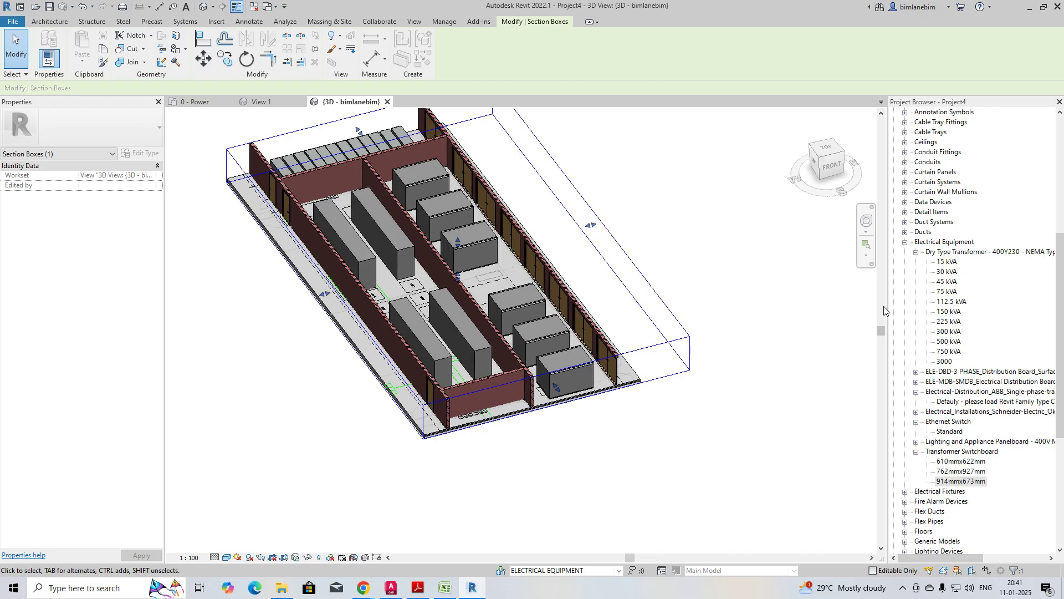
Step: In the 0 - Power plan, place surface-mounted SMDB boards on the two ESMDB outlines in TR-04 and the USMDB outline in the battery room
left_click(222, 104)
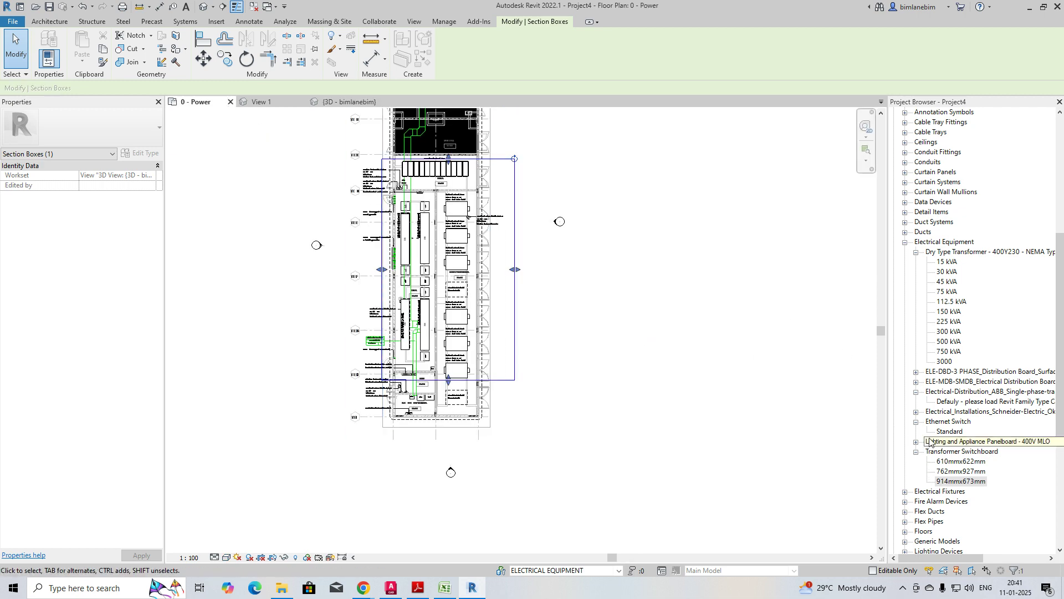
left_click(915, 382)
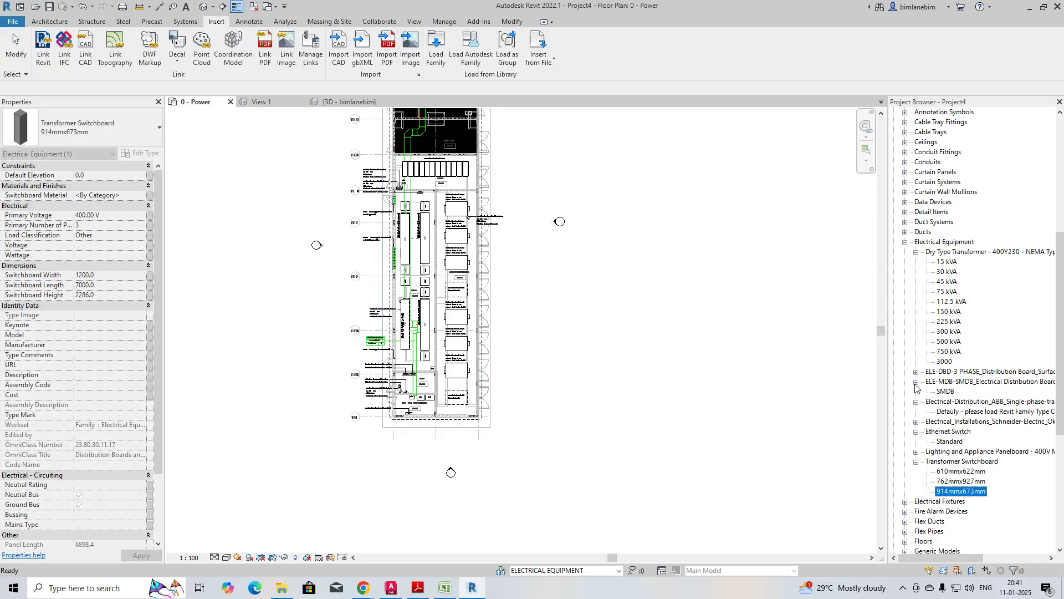
left_click(945, 392)
scroll(424, 405, "up", 4)
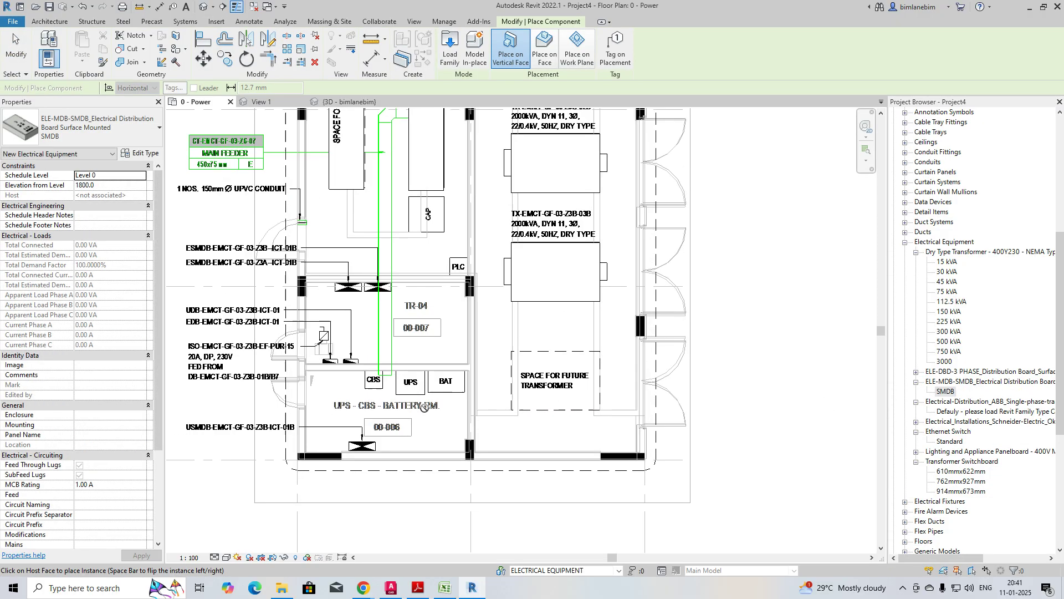
scroll(376, 283, "up", 4)
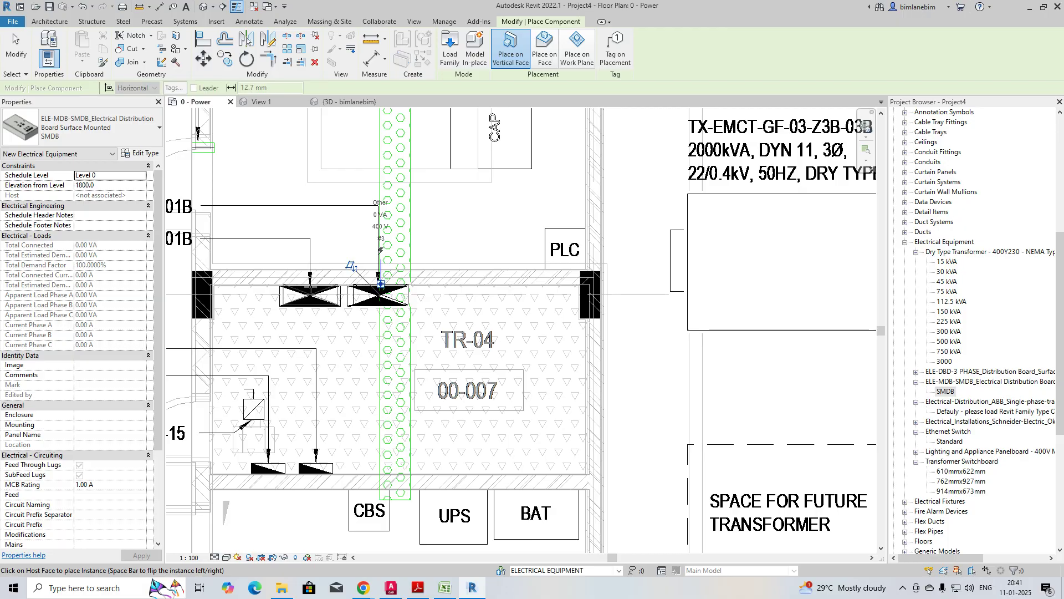
left_click(310, 287)
scroll(360, 316, "down", 1)
middle_click_drag(362, 400, 415, 261)
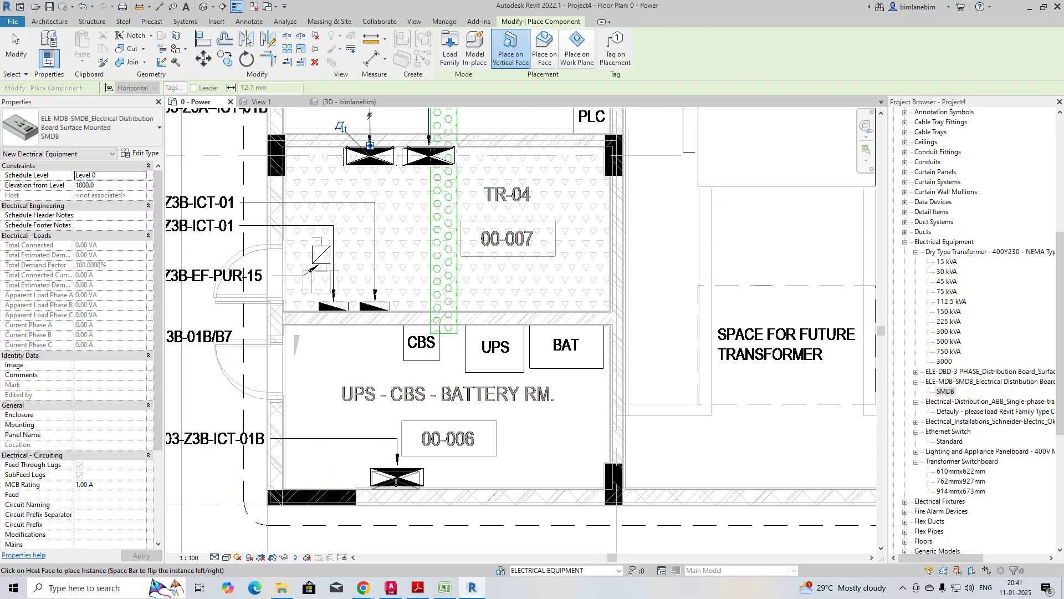
scroll(408, 472, "down", 3)
key("Escape")
key("Escape")
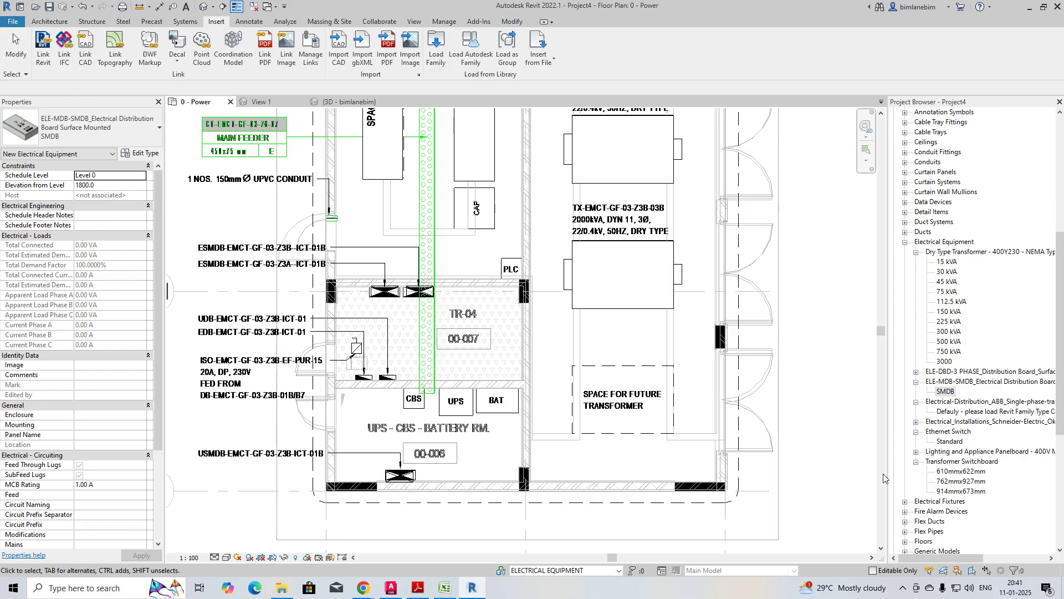
Step: Place ELE-DBD-3 PHASE distribution boards of type DB on the UDB and EDB outlines along the south wall of TR-04
left_click(916, 372)
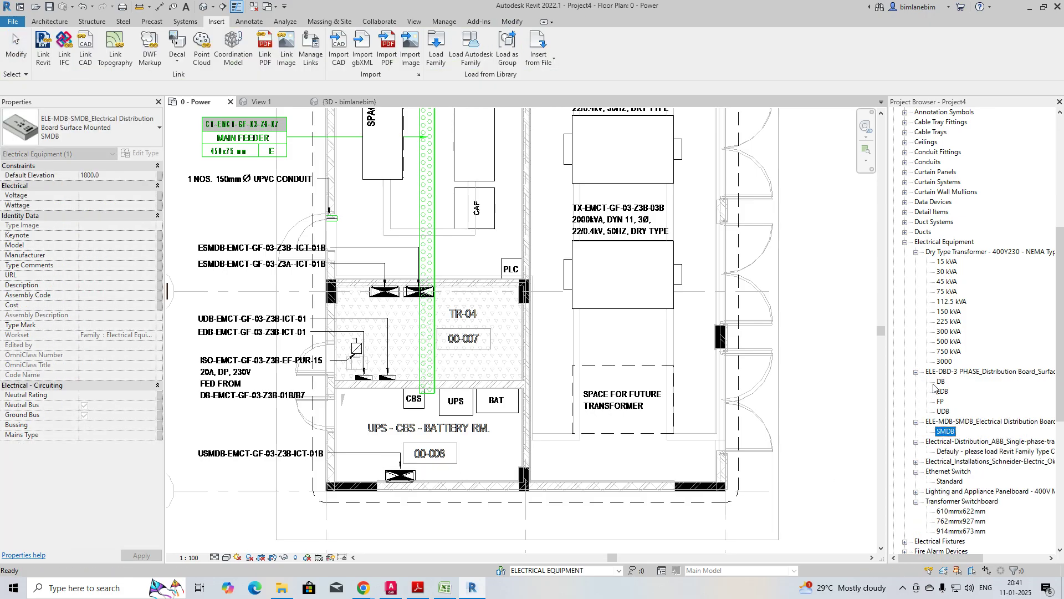
left_click(941, 382)
left_click_drag(413, 398, 411, 397)
scroll(387, 387, "up", 5)
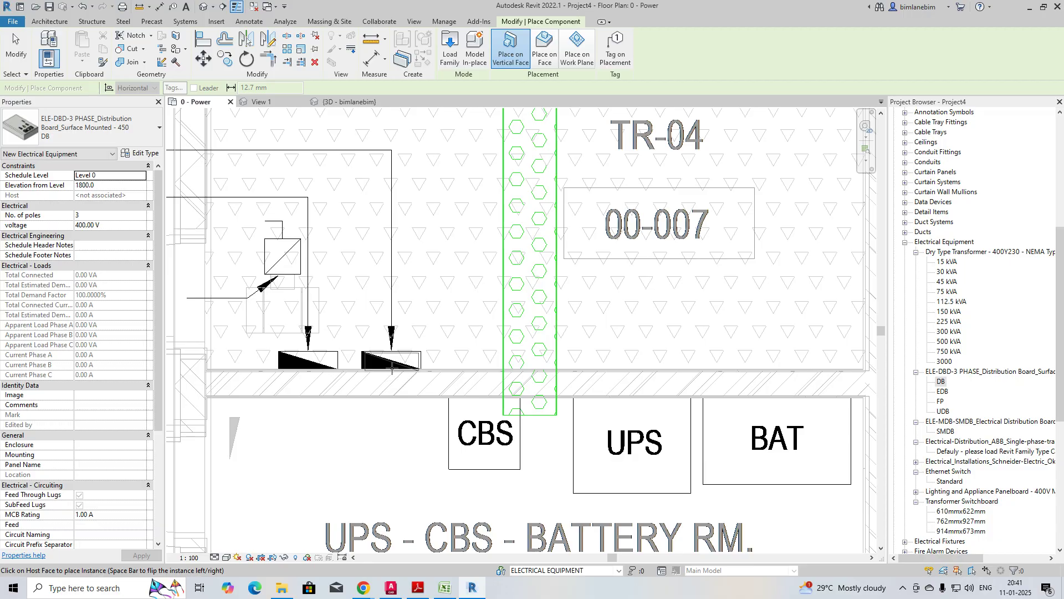
scroll(309, 368, "down", 6)
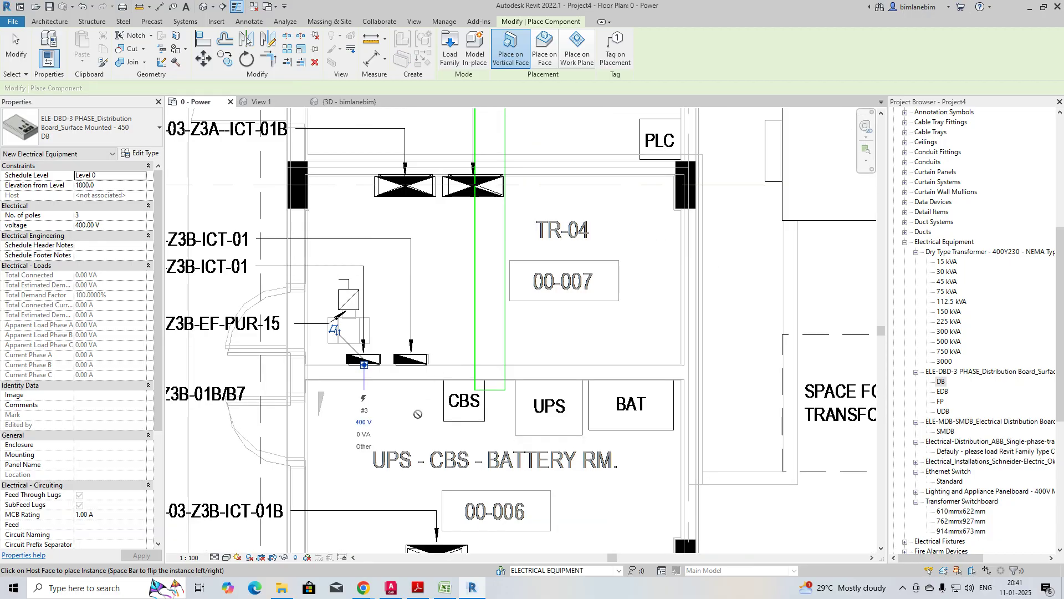
scroll(442, 487, "down", 6)
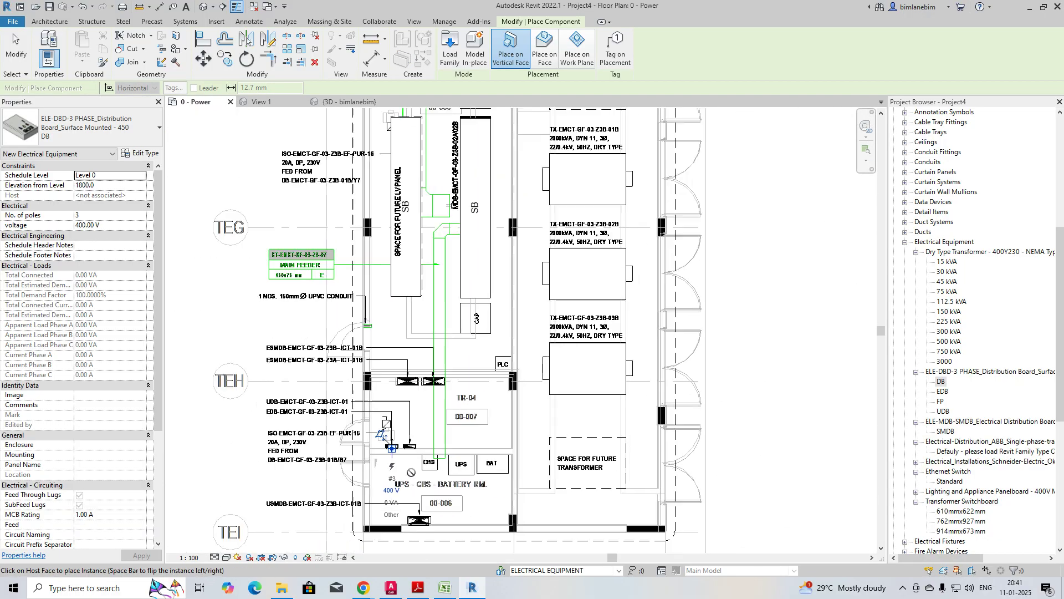
key("Escape")
Step: In the 3D view, extend the section box beyond the south end of the building
middle_click_drag(341, 305, 324, 434)
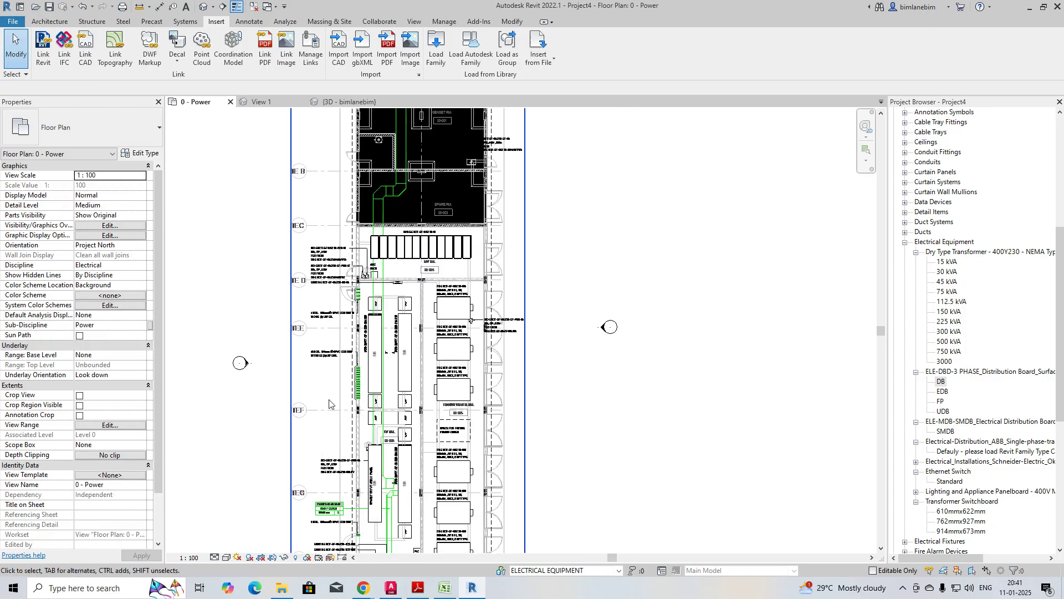
mouse_move(393, 273)
middle_mouse_down()
mouse_move(382, 412)
mouse_move(377, 268)
middle_mouse_up()
scroll(396, 242, "up", 1)
scroll(381, 376, "down", 1)
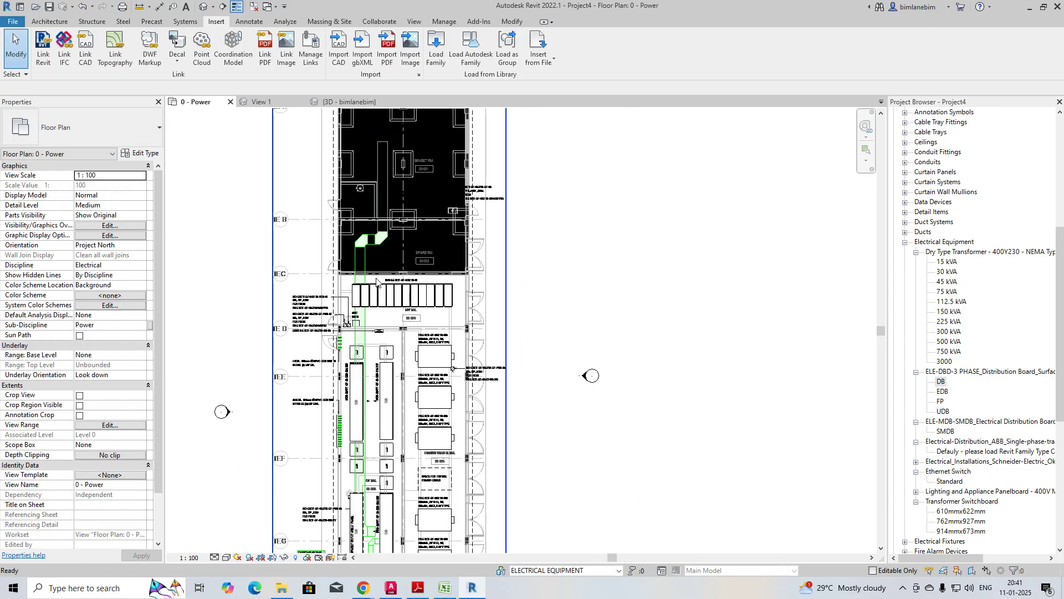
scroll(377, 268, "down", 3)
left_click(349, 103)
middle_click_drag(417, 302, 370, 320, "shift")
middle_click_drag(483, 459, 413, 411, "shift")
left_click(409, 413)
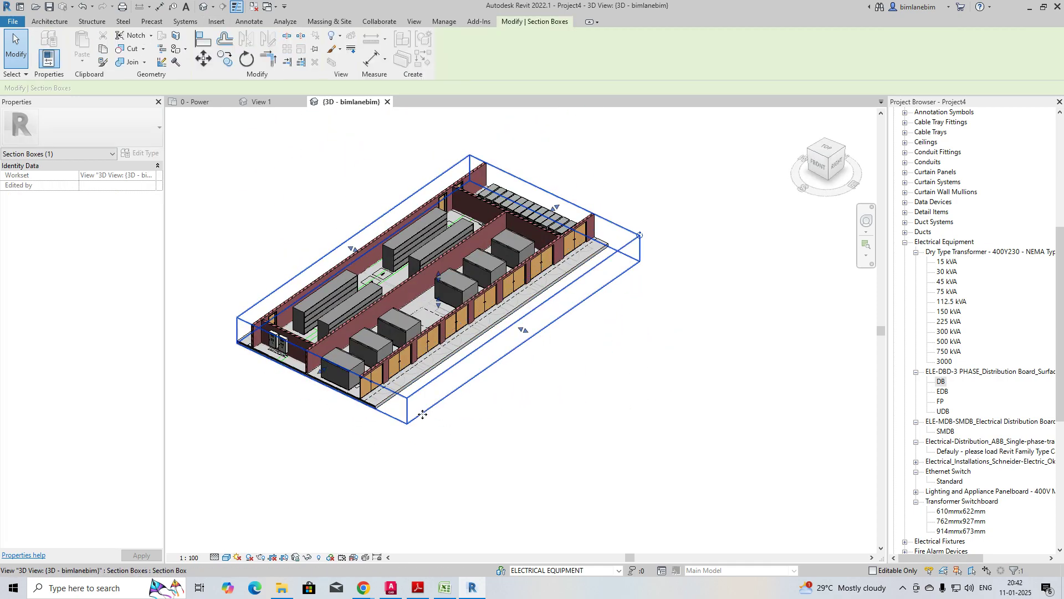
left_click_drag(323, 371, 268, 406)
Step: Examine the wall-mounted distribution boards in TR-04 and the battery room in 3D, and return to the 0 - Power plan
scroll(271, 369, "up", 3)
middle_click_drag(282, 429, 397, 410, "shift")
middle_click_drag(567, 165, 568, 290)
scroll(553, 272, "up", 5)
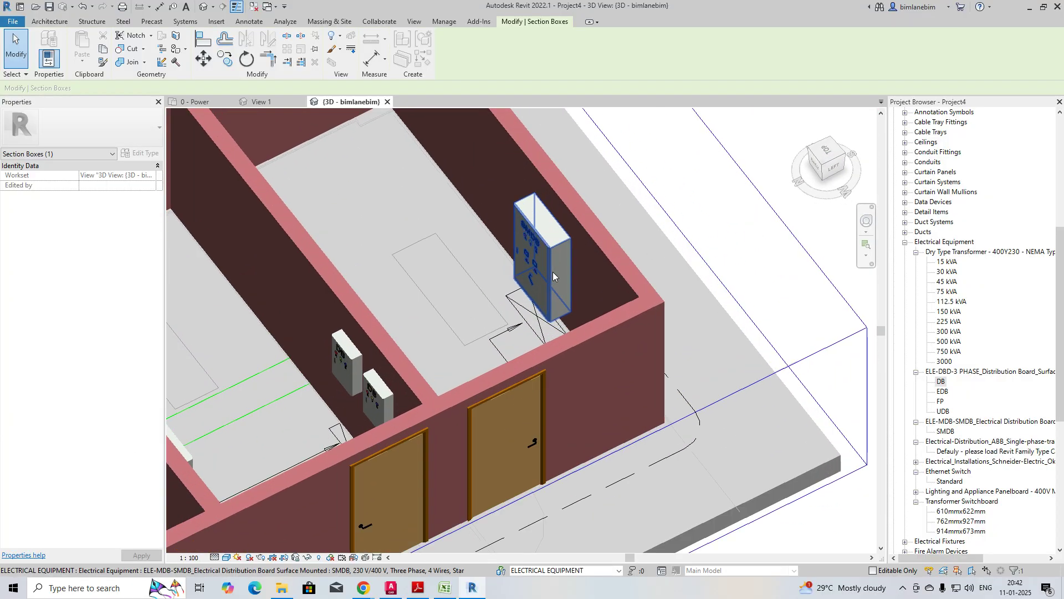
scroll(557, 321, "down", 5)
scroll(557, 322, "down", 4)
middle_click_drag(657, 375, 339, 257, "shift")
left_click(203, 103)
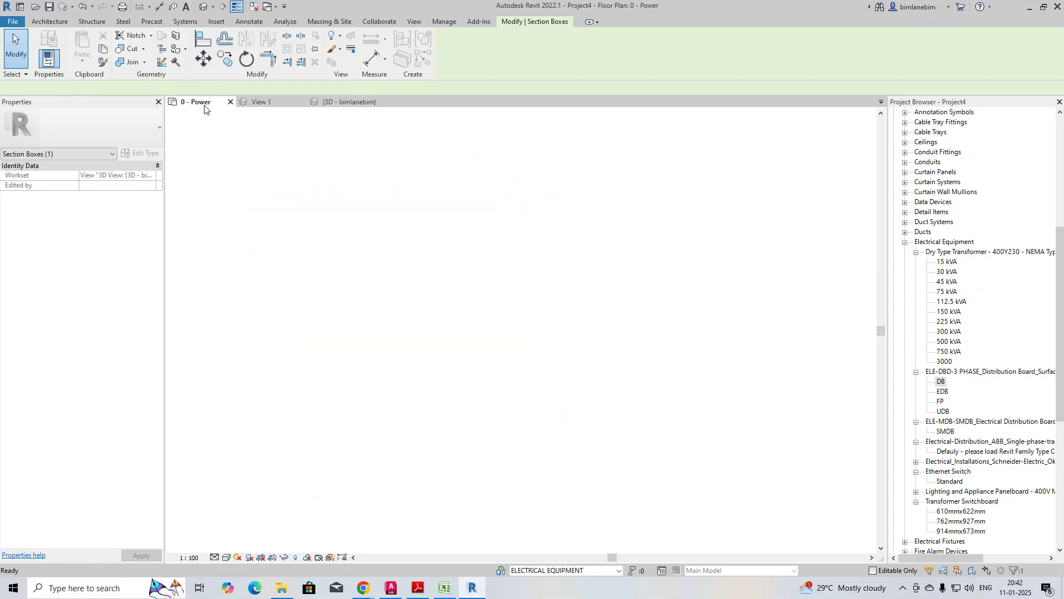
scroll(370, 463, "up", 5)
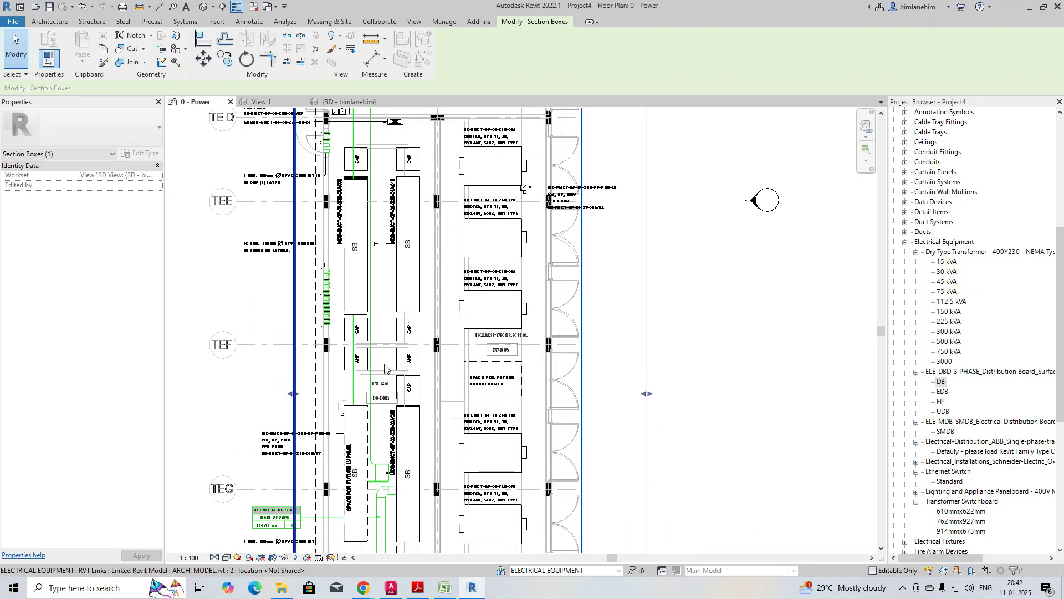
scroll(379, 333, "down", 5)
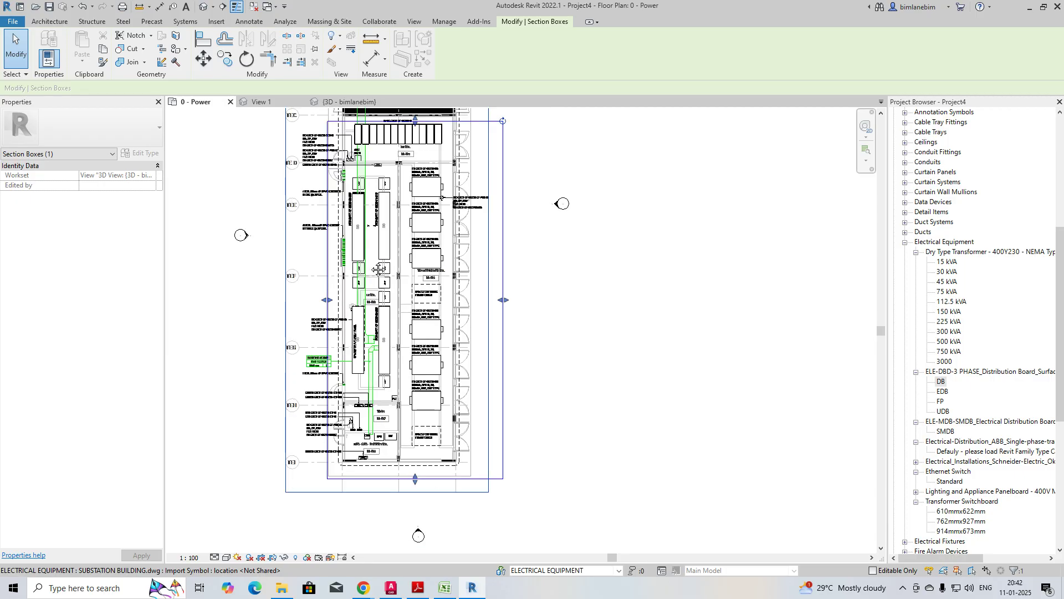
scroll(360, 443, "up", 3)
scroll(360, 332, "up", 6)
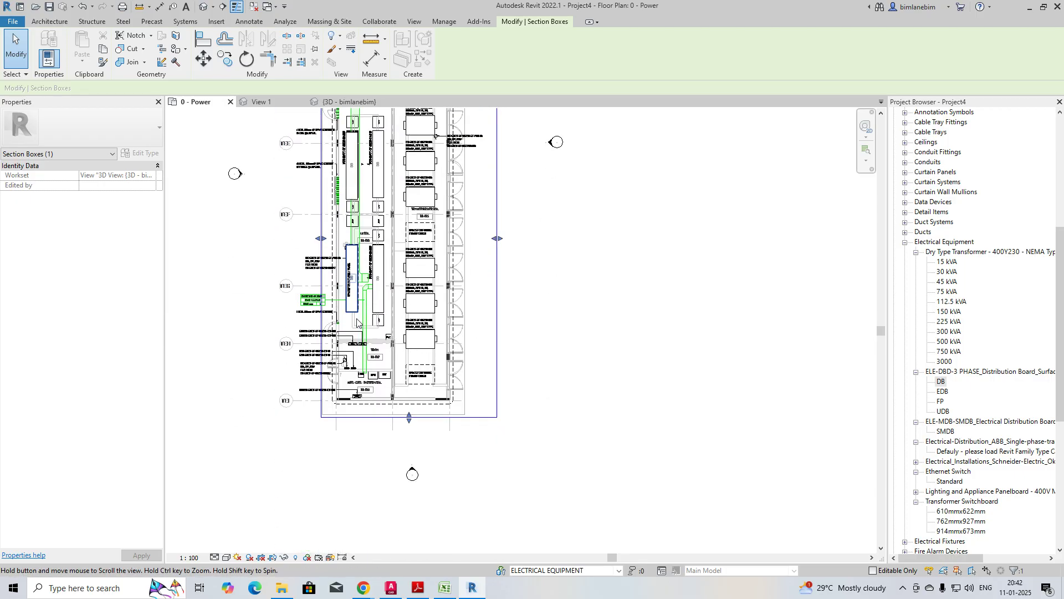
scroll(364, 380, "down", 4)
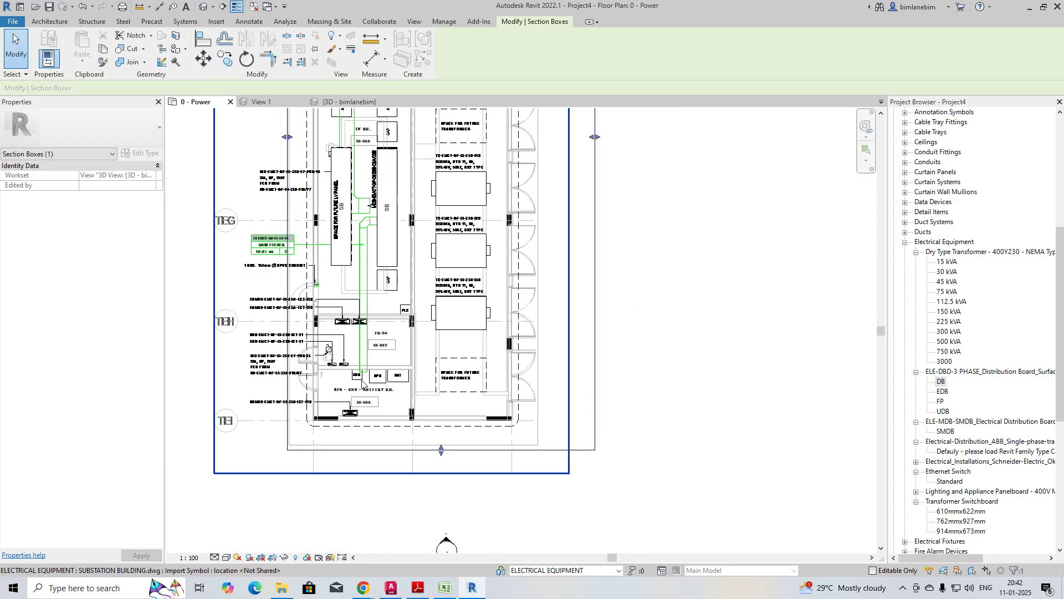
scroll(942, 390, "down", 2)
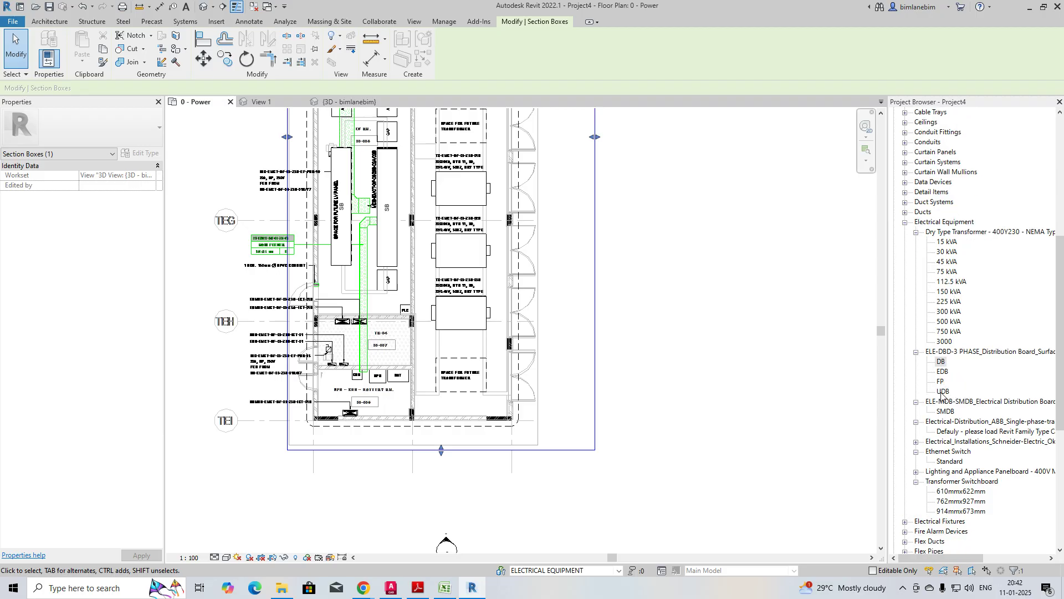
double_click(943, 391)
scroll(356, 381, "up", 4)
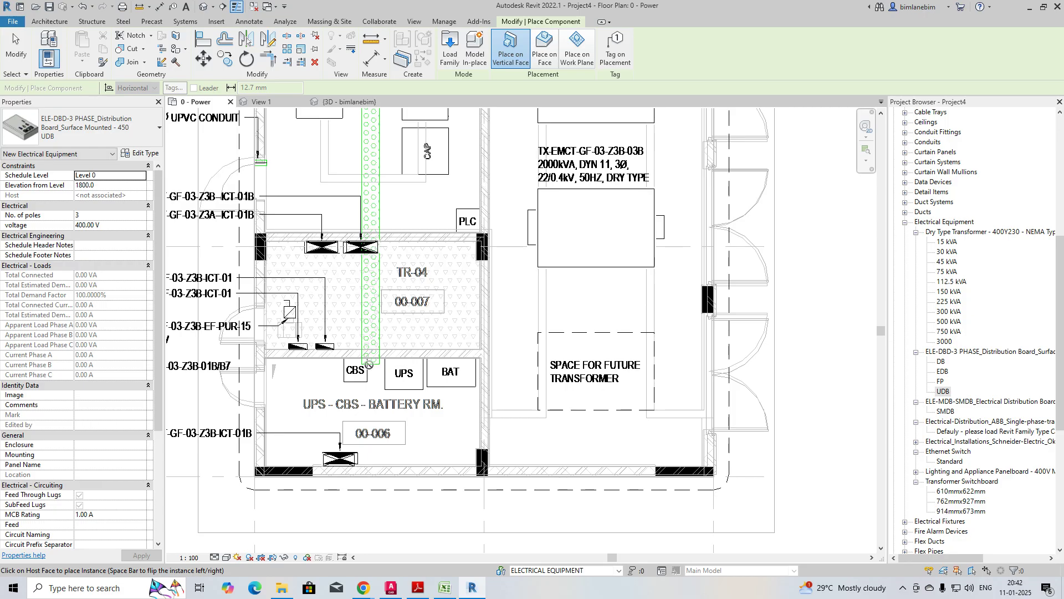
key("Escape")
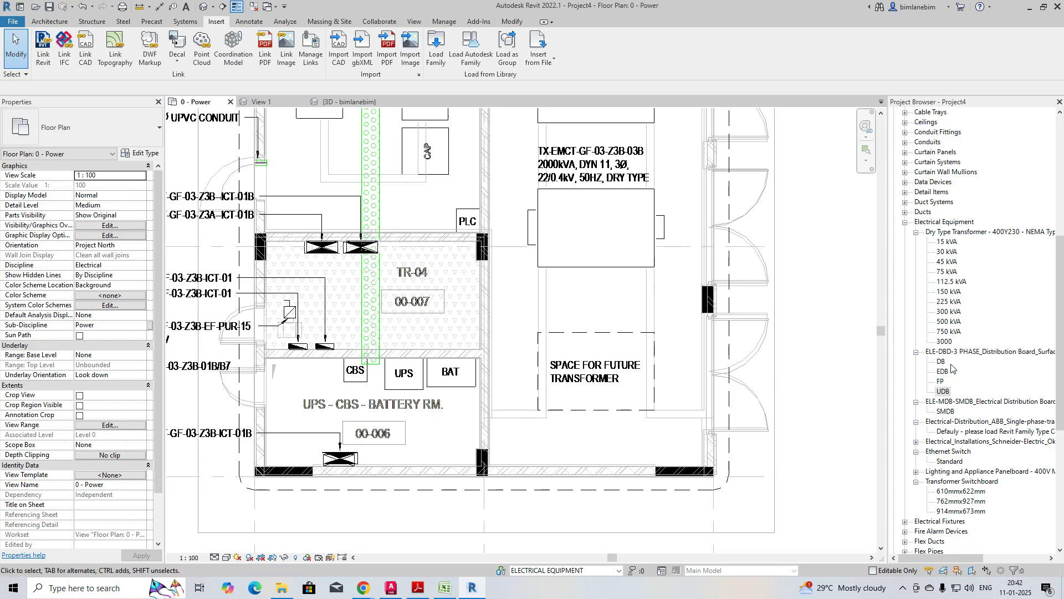
Step: Place Ethernet Switch equipment of type Standard on the CBS, UPS and BAT outlines along the battery room's north wall
scroll(947, 355, "down", 2)
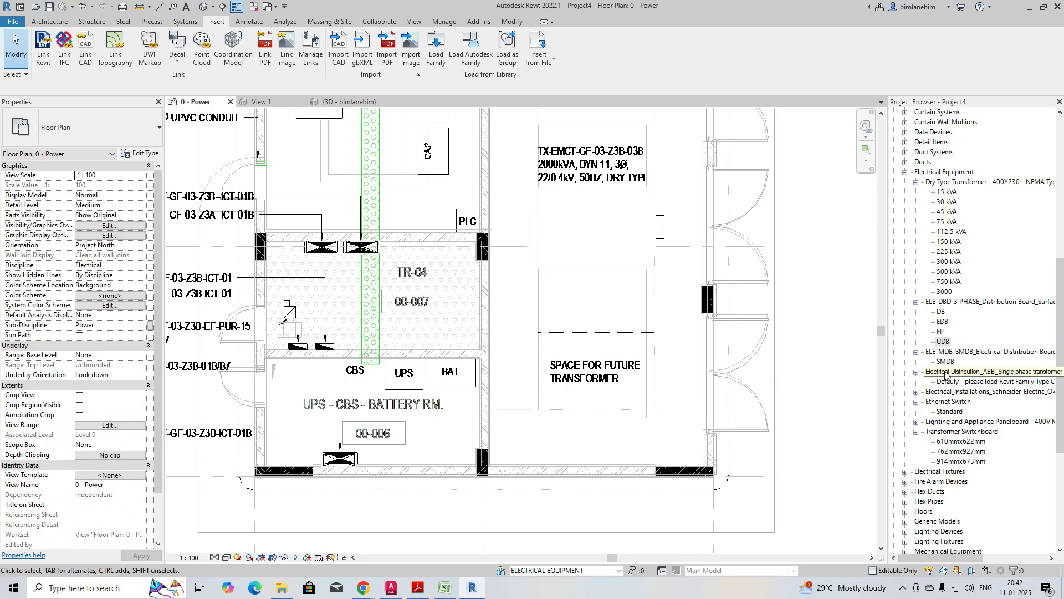
left_click(948, 411)
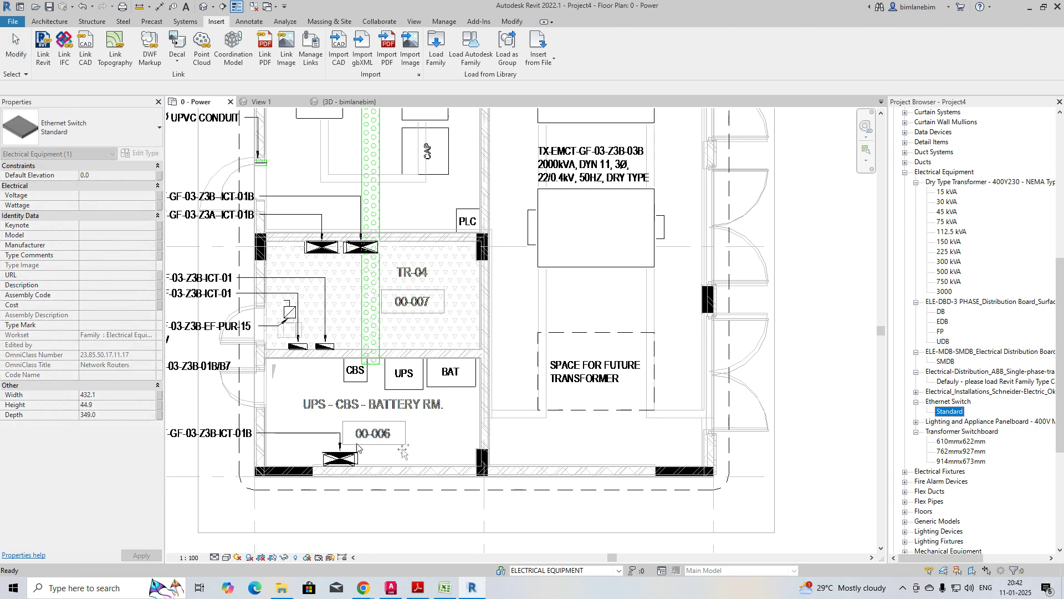
left_click_drag(357, 444, 282, 443)
scroll(344, 467, "up", 3)
scroll(359, 323, "up", 3)
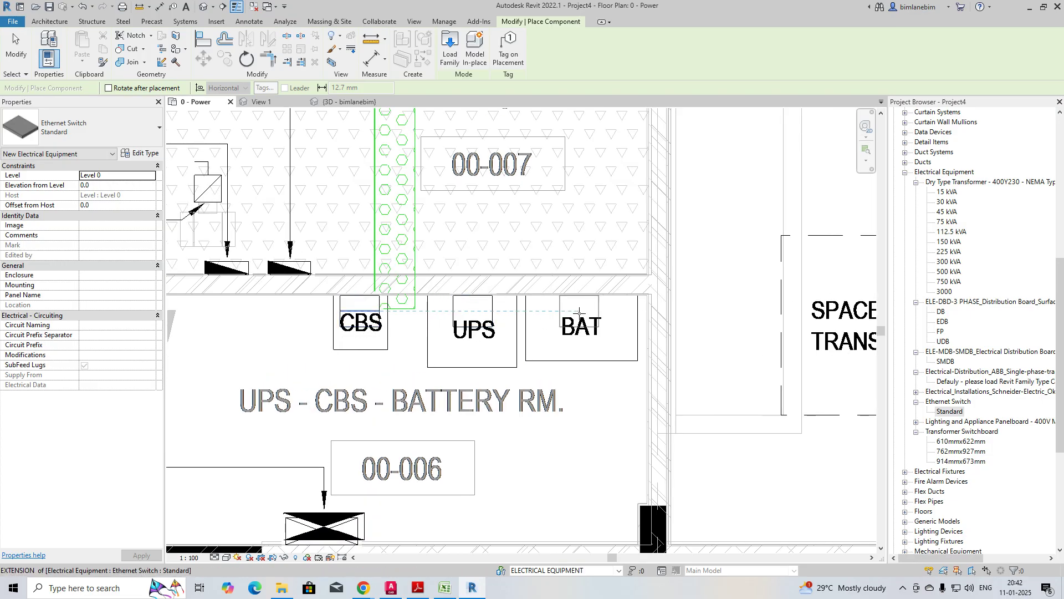
left_click(477, 312)
key("Escape")
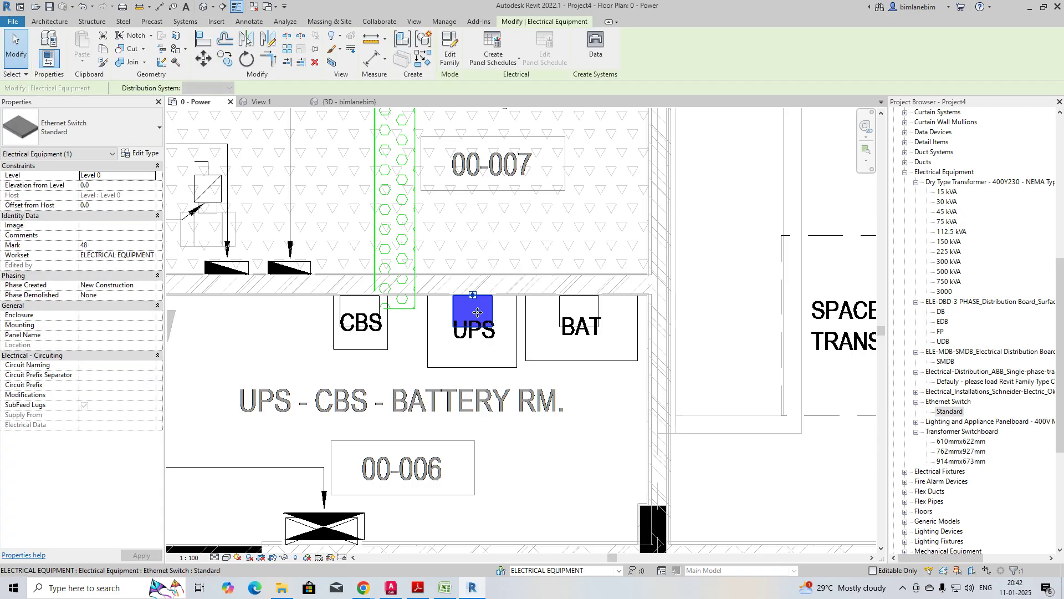
Step: Check the Ethernet Switch type properties and delete the switches from the CBS, UPS and BAT outlines
left_click(143, 154)
key("Escape")
left_click(140, 154)
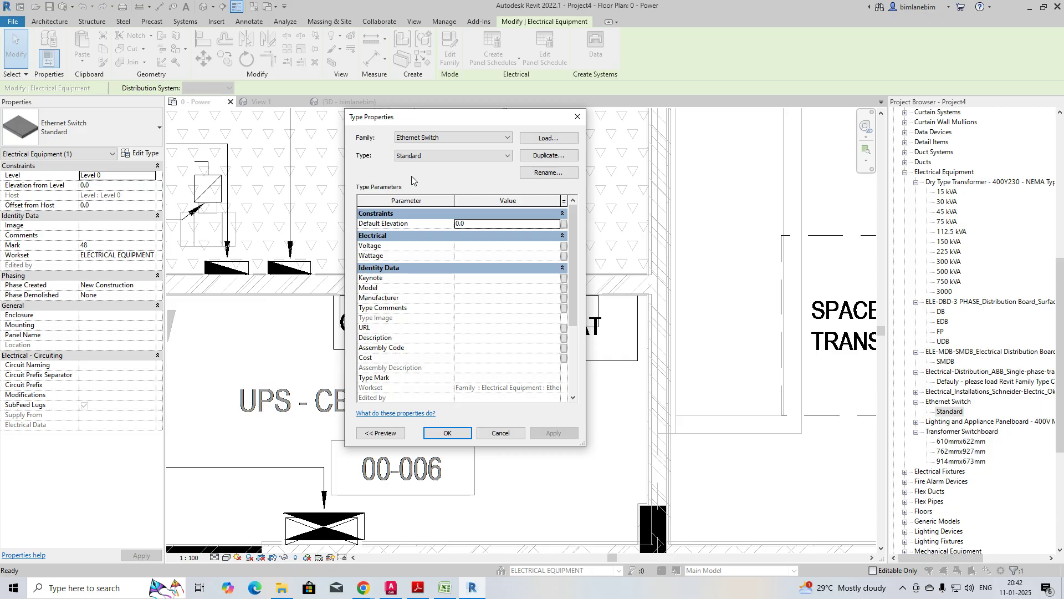
key("Escape")
key("Escape")
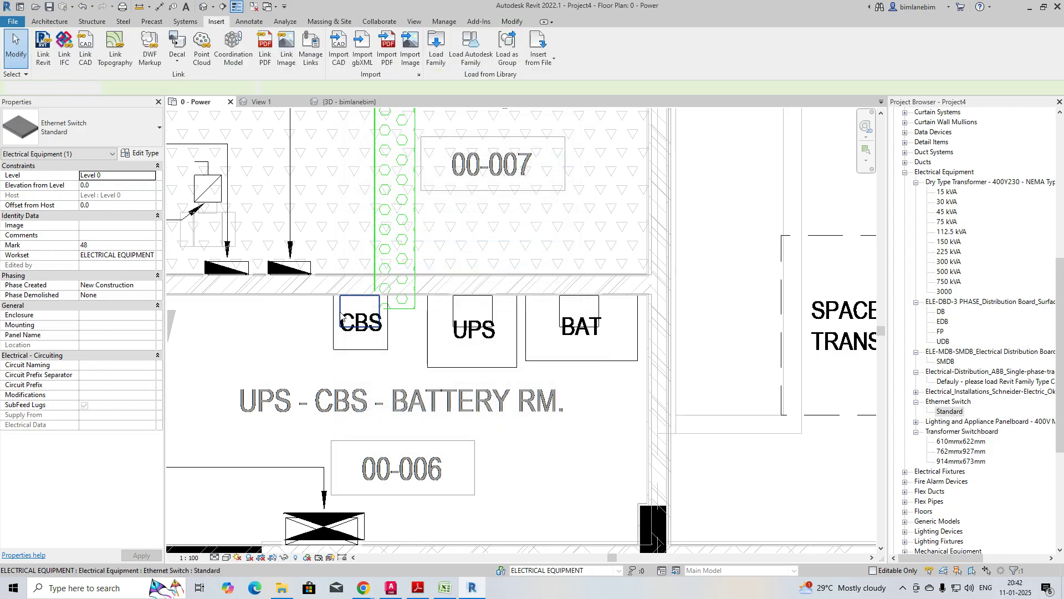
left_click(345, 322)
key("Escape")
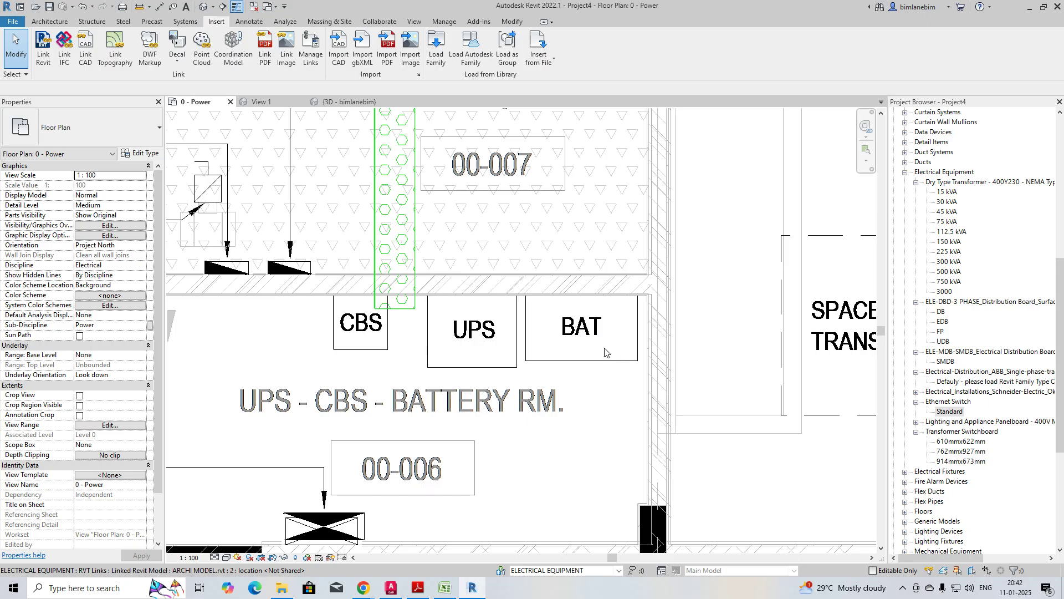
Step: Place an _EL_ELF_ISOLATOR_TYPE 3 electrical fixture, SIEC_Isolator 3 Phase Essential, against the west wall of TR-04 near the isolator outline
mouse_move(366, 592)
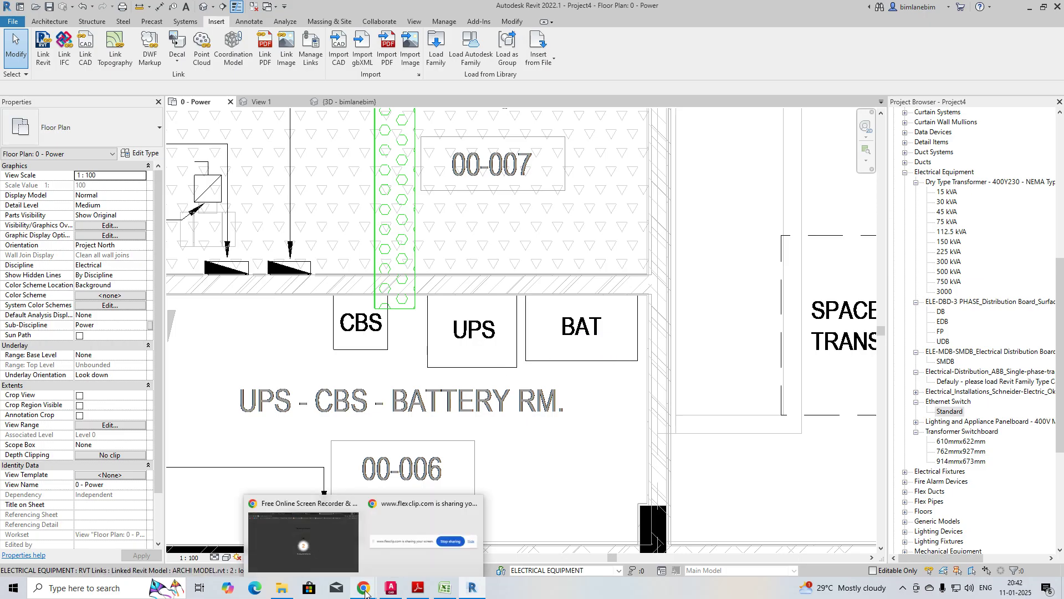
scroll(450, 342, "down", 3)
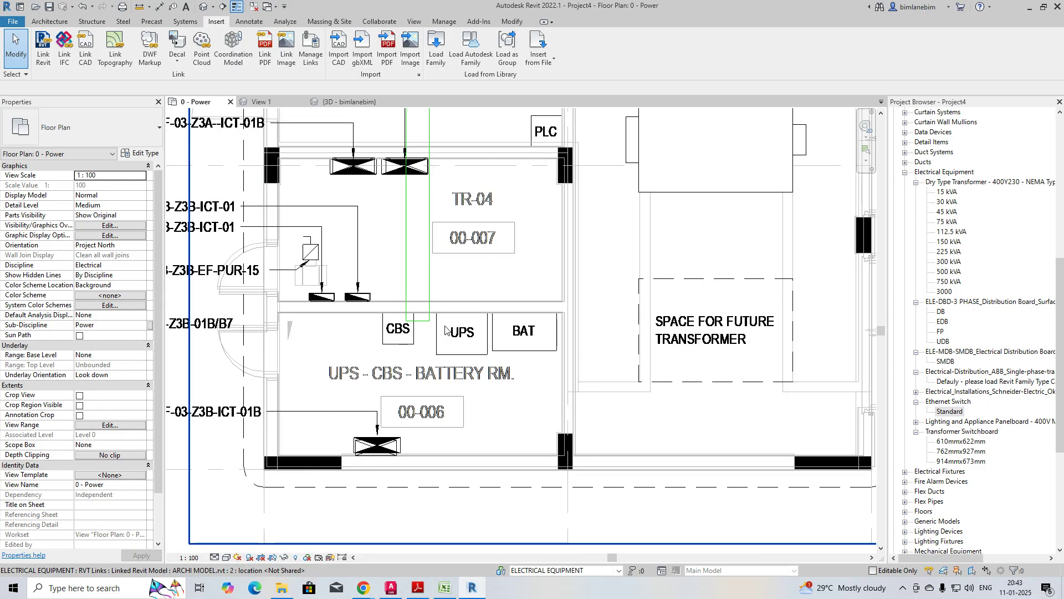
scroll(463, 365, "up", 1)
scroll(462, 366, "down", 3)
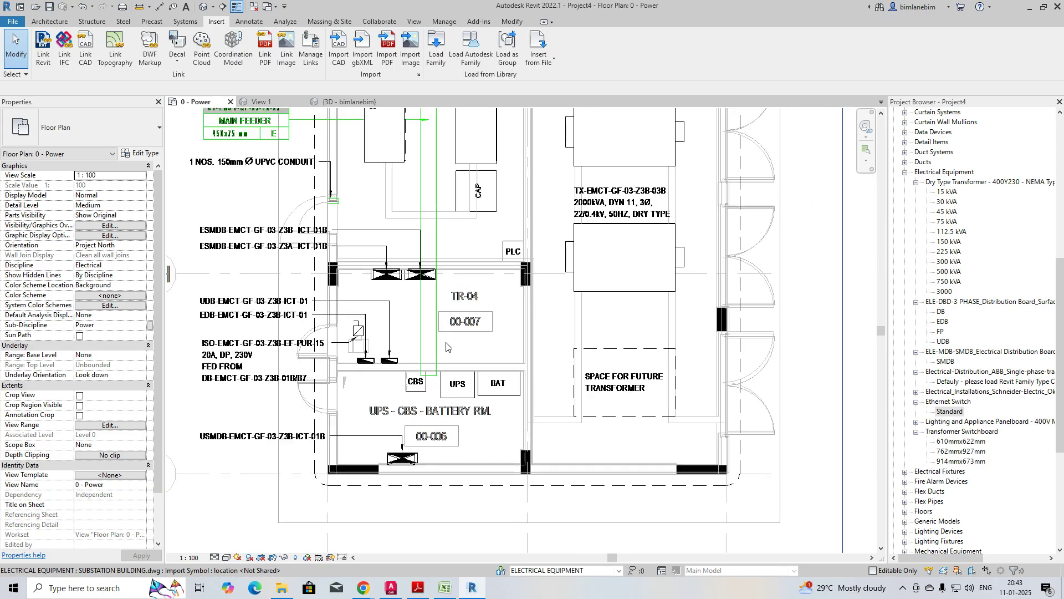
scroll(373, 387, "up", 3)
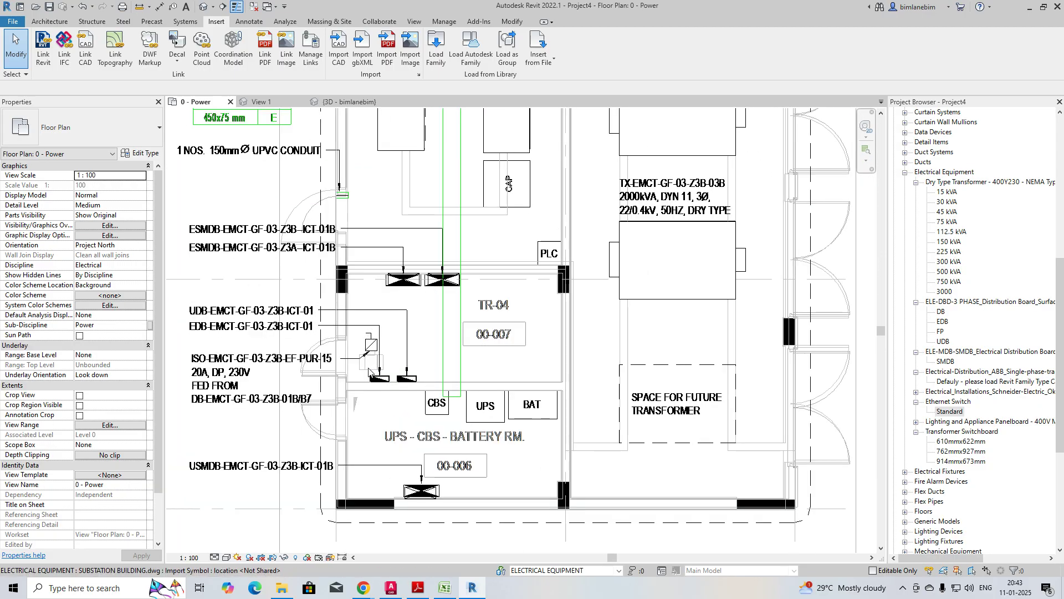
scroll(921, 393, "up", 3)
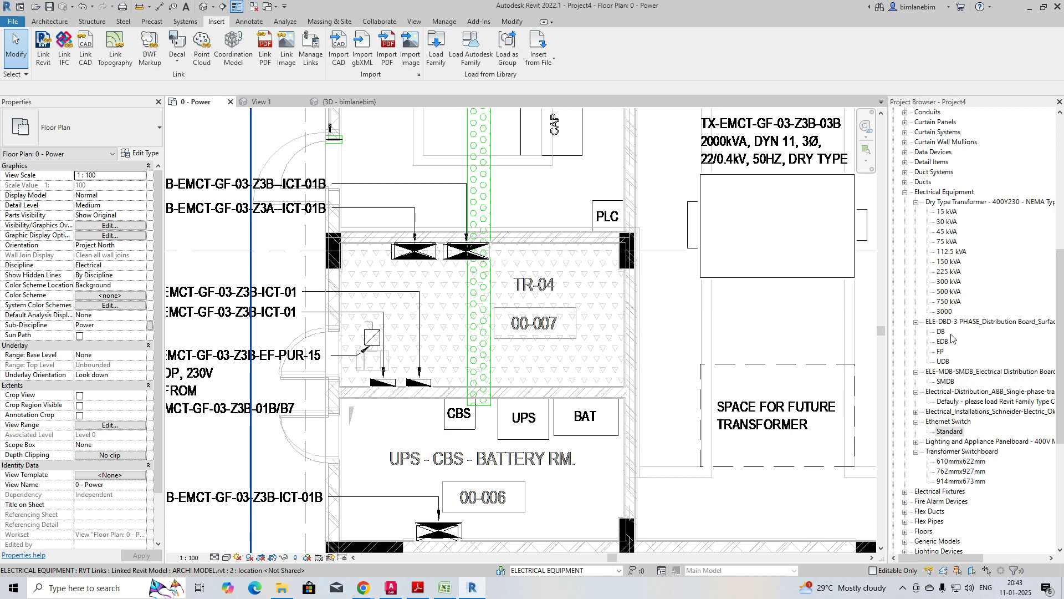
left_click(184, 22)
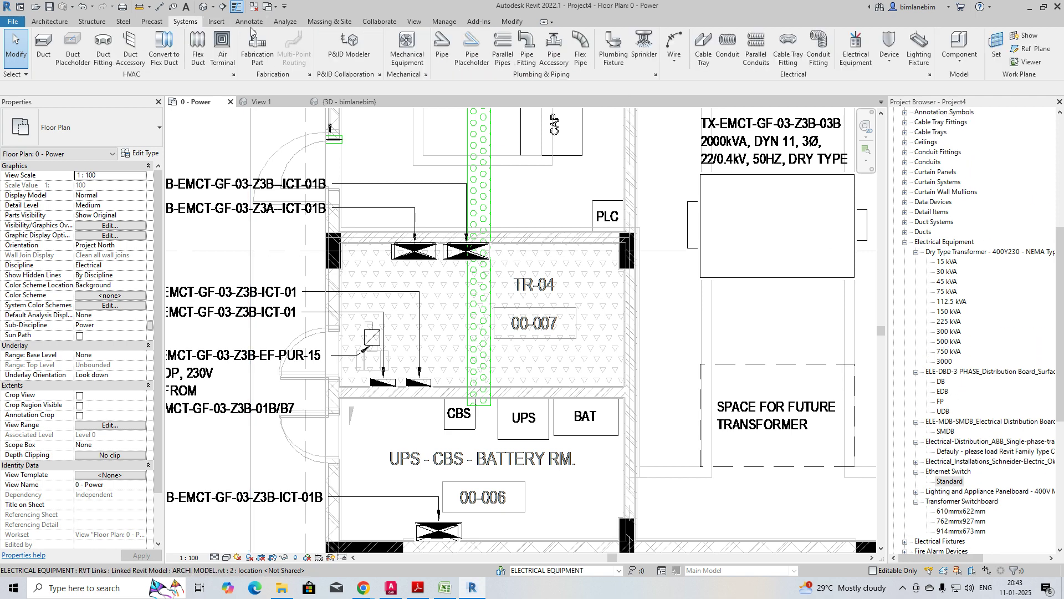
left_click(892, 65)
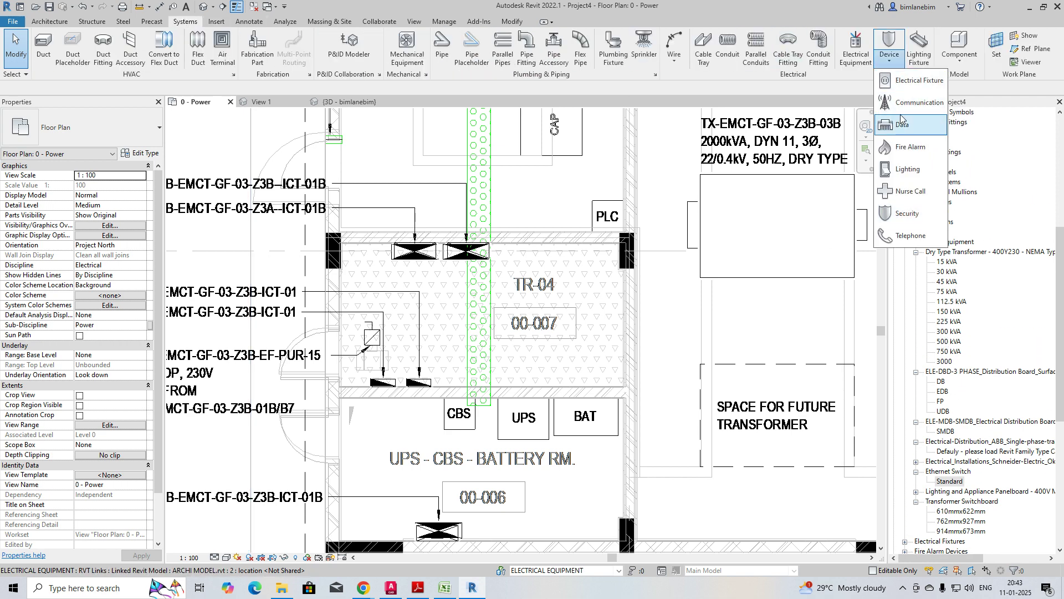
left_click(913, 82)
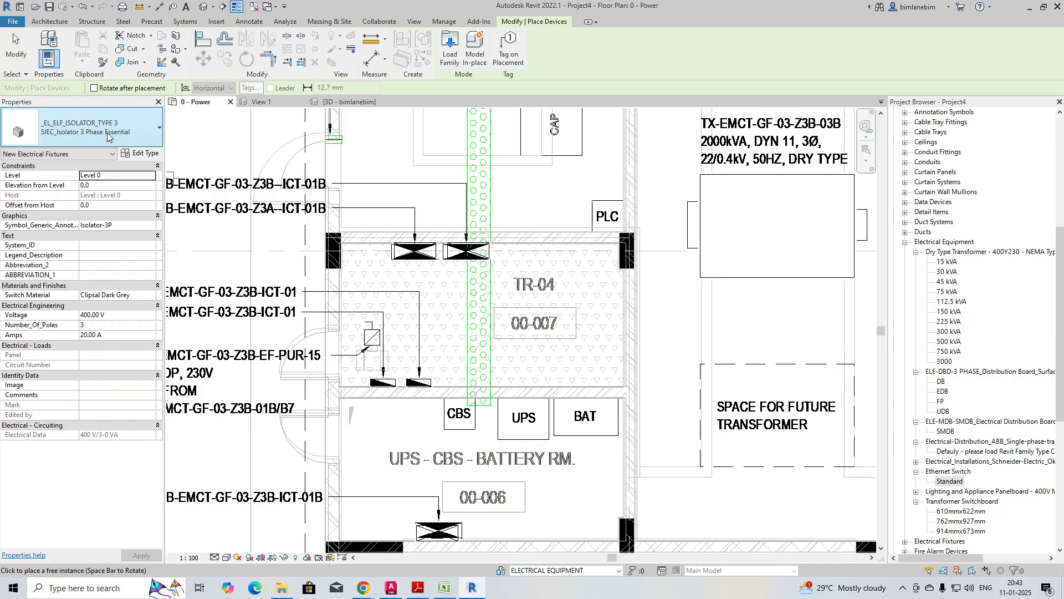
scroll(373, 327, "up", 4)
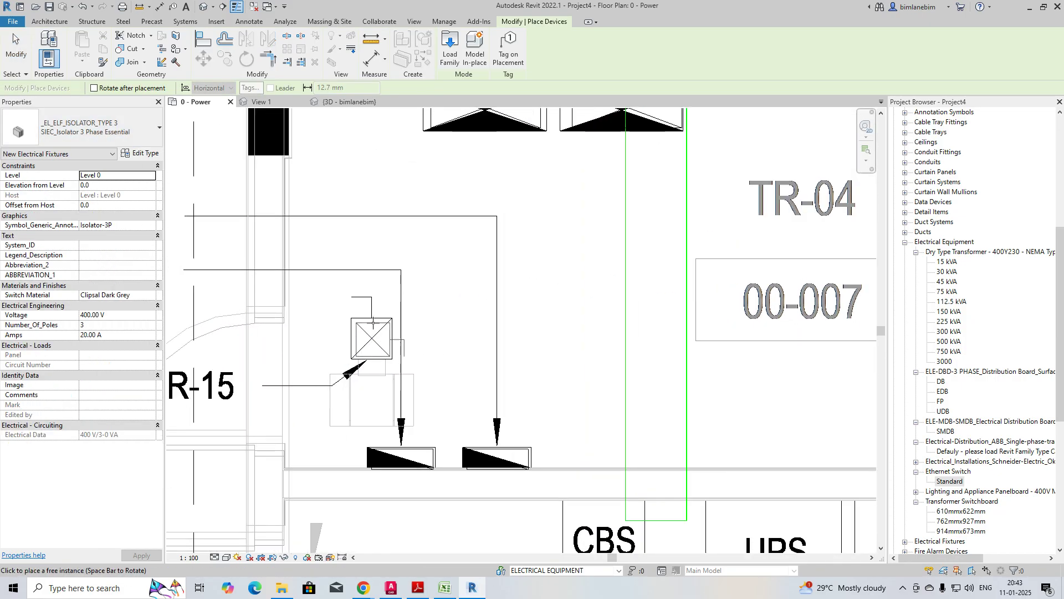
scroll(373, 323, "up", 1)
left_click(365, 321)
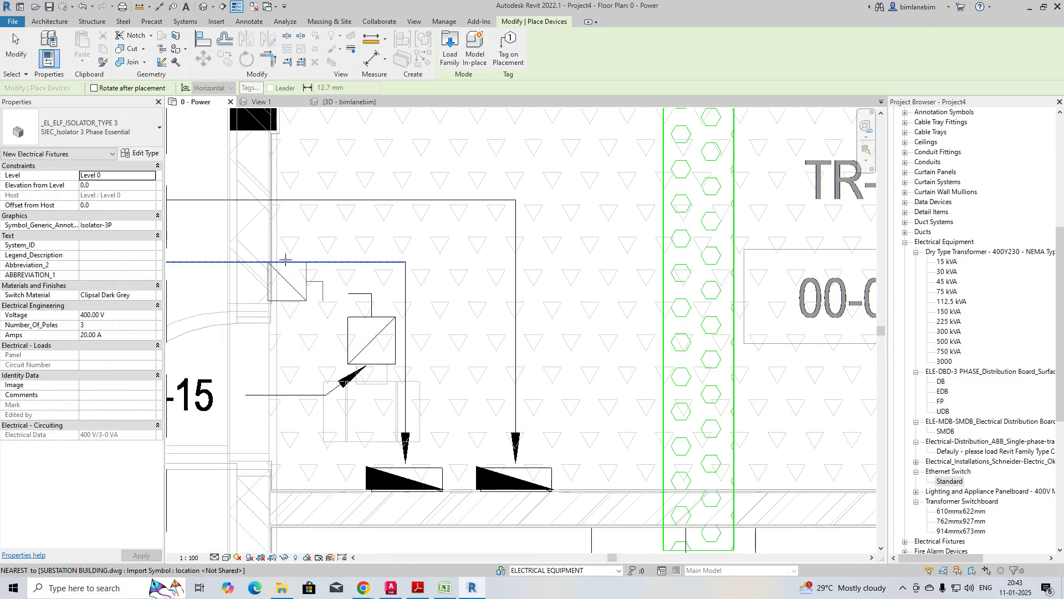
scroll(275, 252, "down", 6)
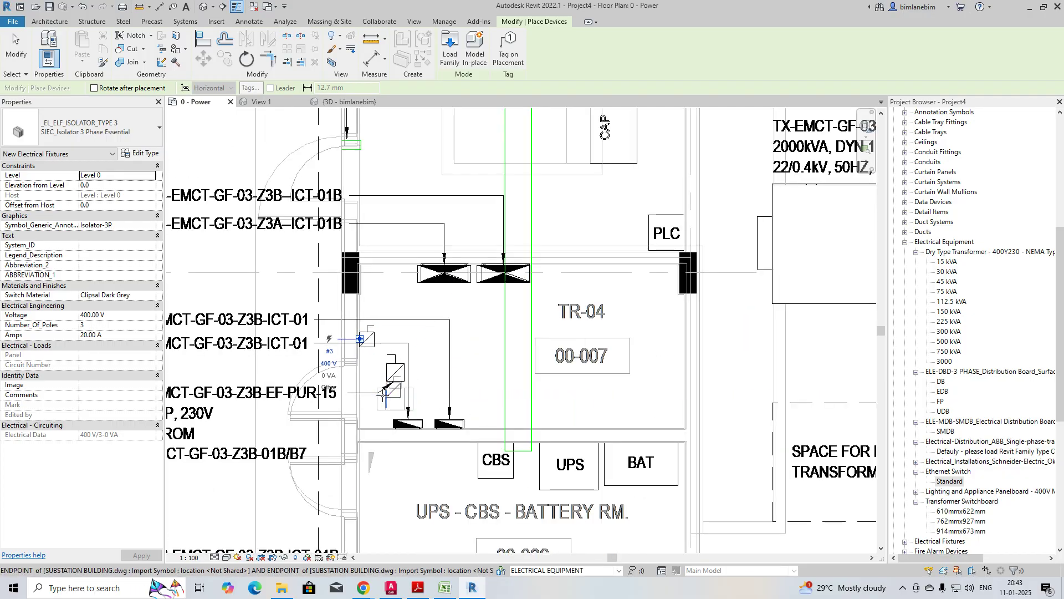
scroll(424, 422, "up", 2)
middle_click_drag(423, 421, 434, 517)
scroll(420, 435, "down", 2)
scroll(397, 410, "down", 1)
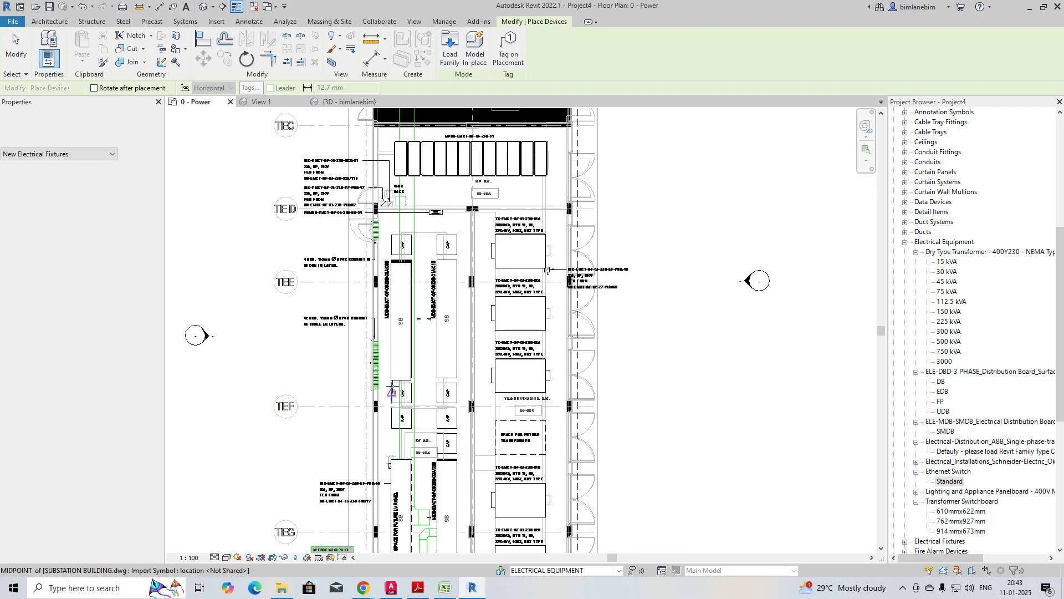
scroll(421, 232, "up", 1)
key("Escape")
Step: Create a similar board from a TR-04 SMDB and place it on the board outline along the LV room's north wall
scroll(429, 277, "down", 3)
middle_click_drag(428, 408, 428, 399)
scroll(427, 399, "up", 5)
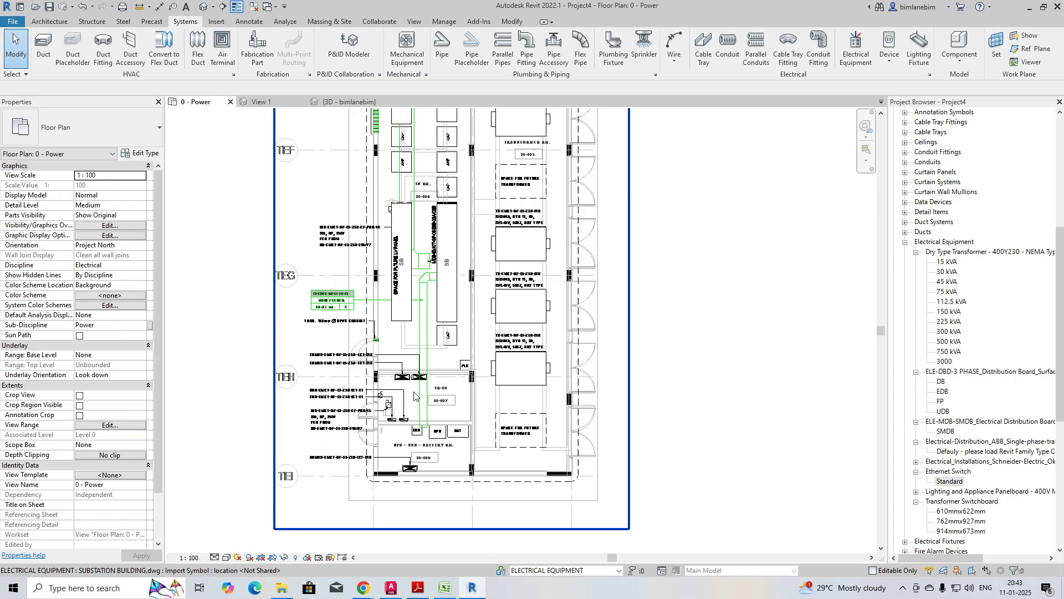
left_click(425, 375)
key("s")
scroll(415, 424, "down", 4)
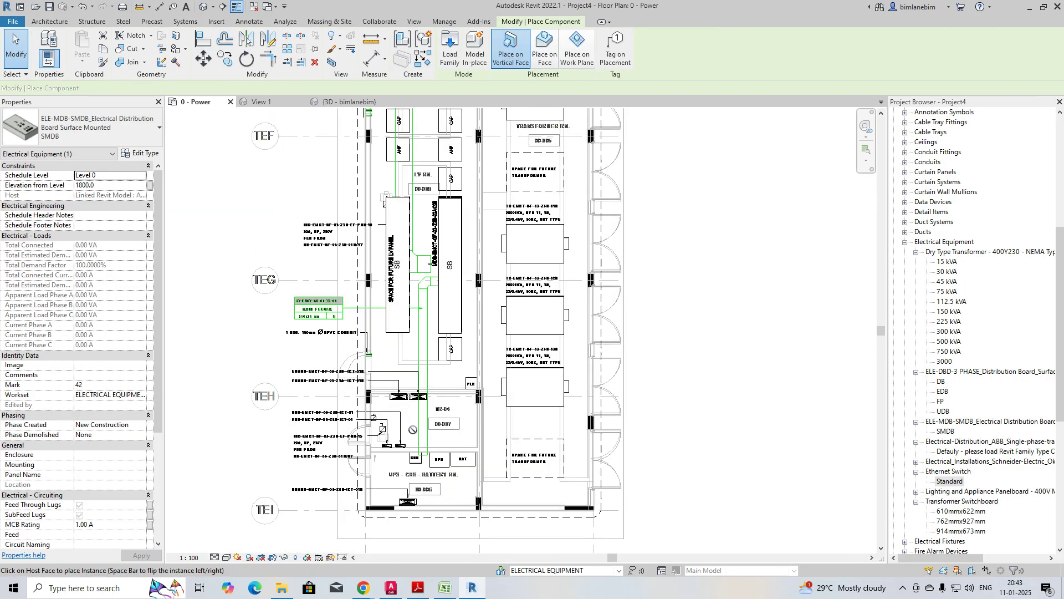
middle_click_drag(437, 321, 427, 540)
scroll(423, 205, "up", 2)
scroll(422, 204, "up", 4)
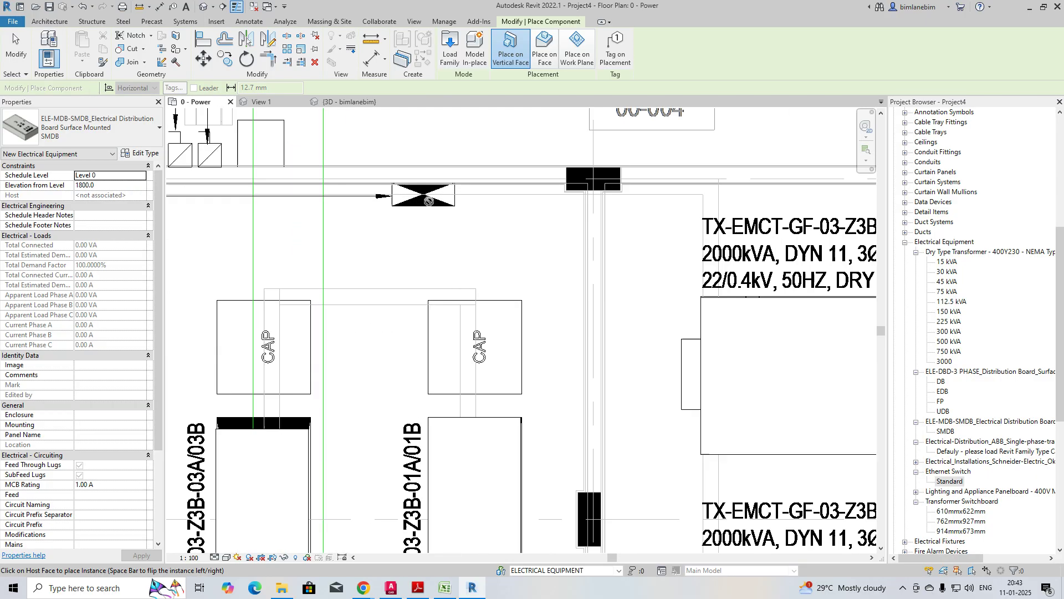
left_click(424, 183)
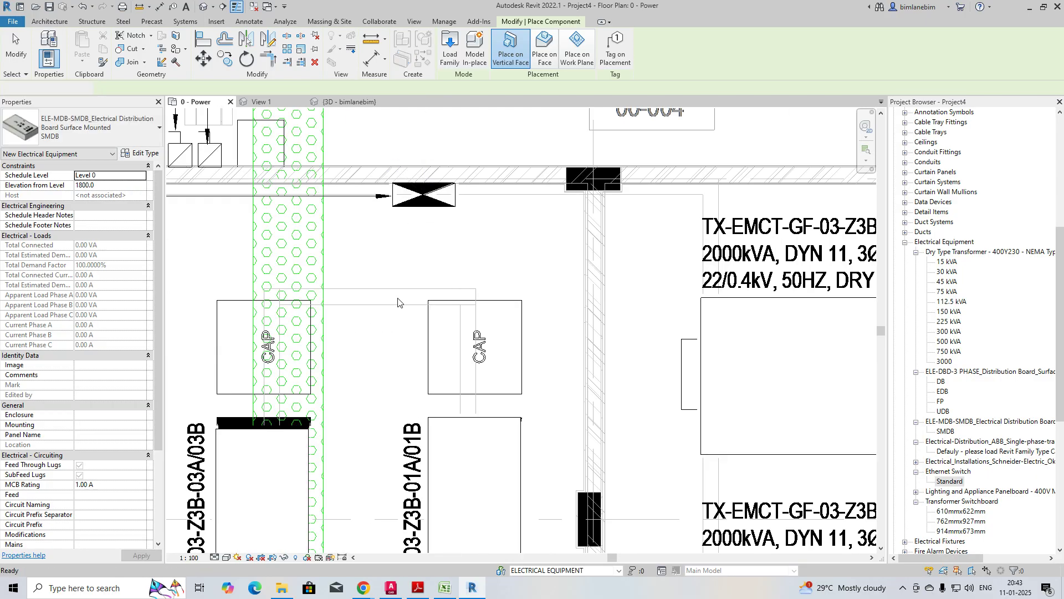
key("Escape")
Step: In the 0 - Power plan's visibility/graphic overrides, create a new rule-based filter named POWER-CT
scroll(381, 316, "down", 3)
middle_click_drag(382, 299, 402, 438)
scroll(406, 325, "down", 3)
middle_click_drag(429, 288, 421, 393)
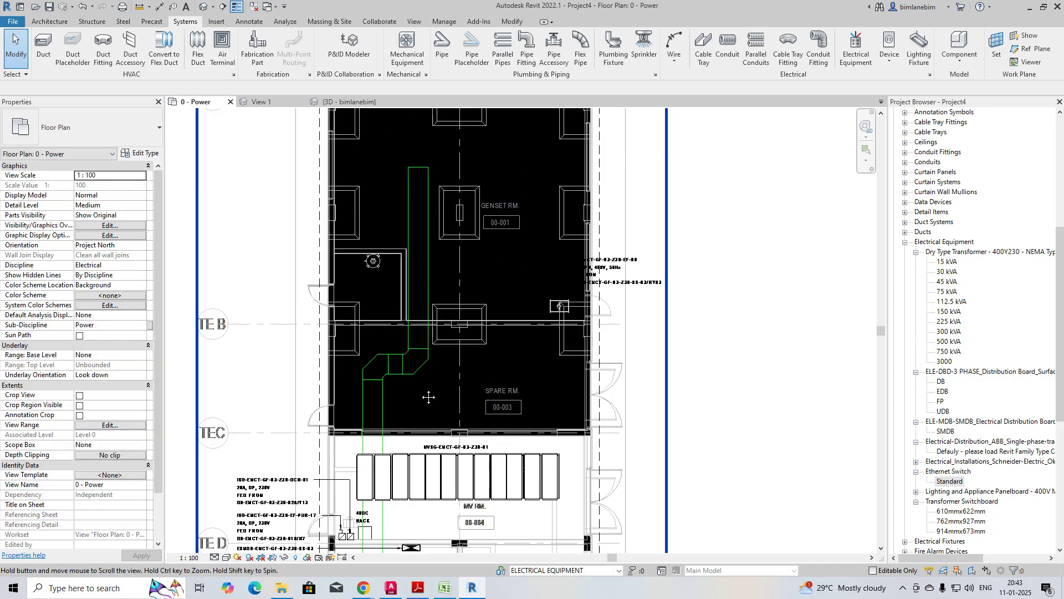
key("v")
key("v")
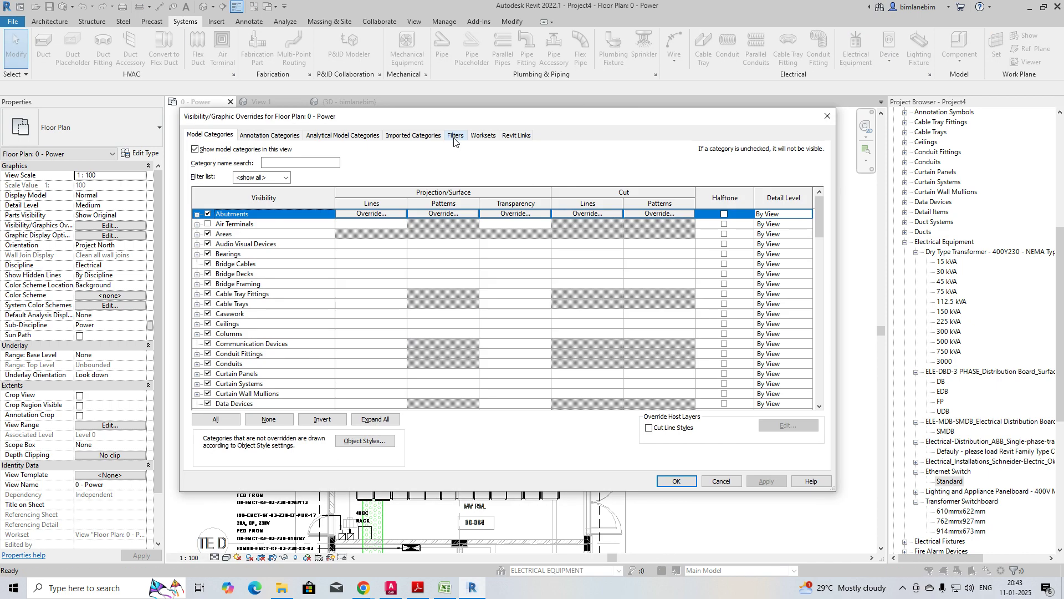
left_click(453, 135)
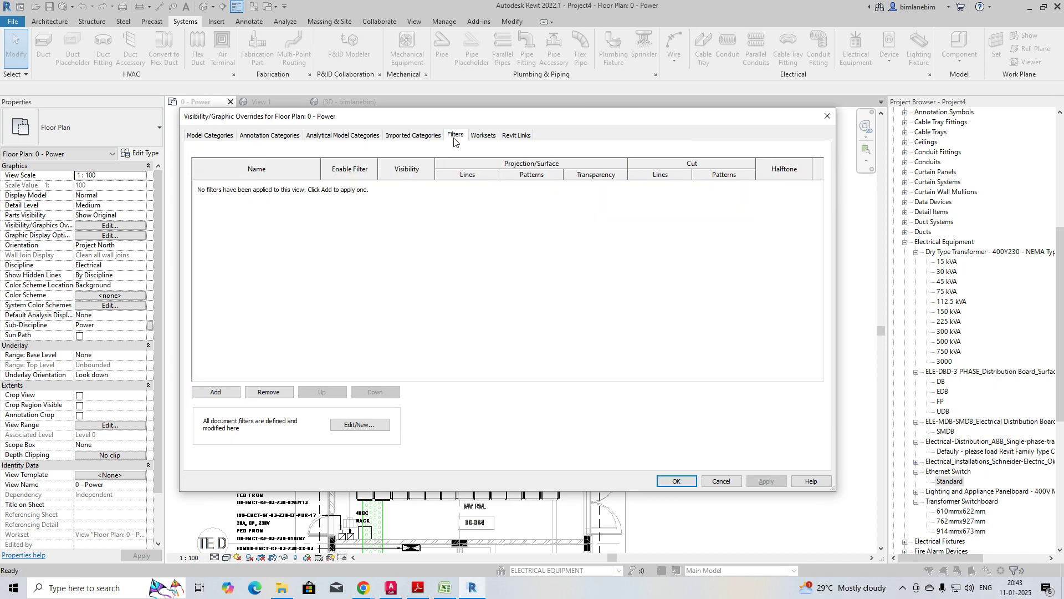
left_click(360, 426)
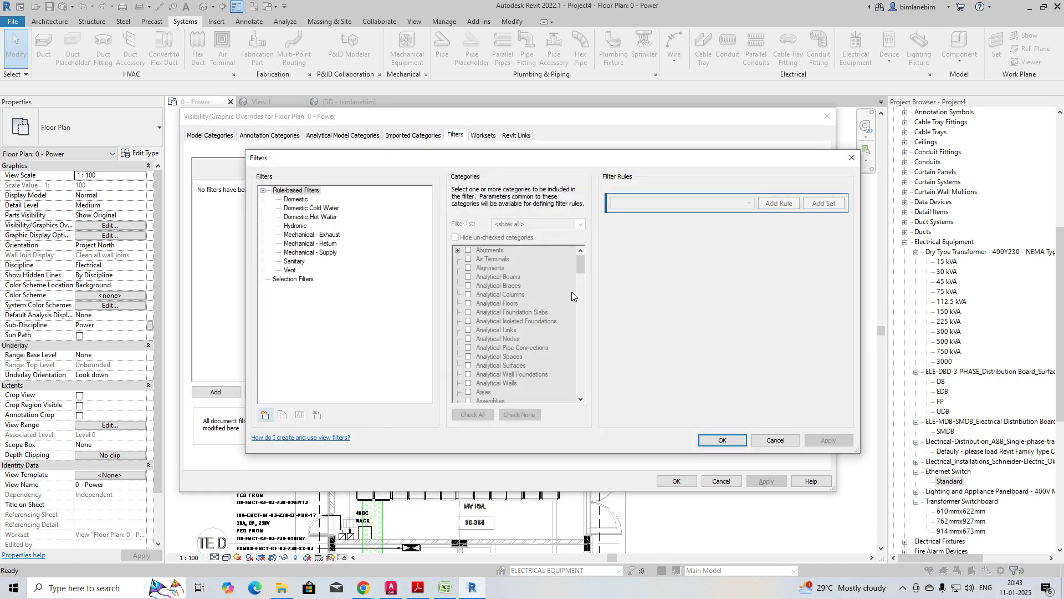
left_click(265, 414)
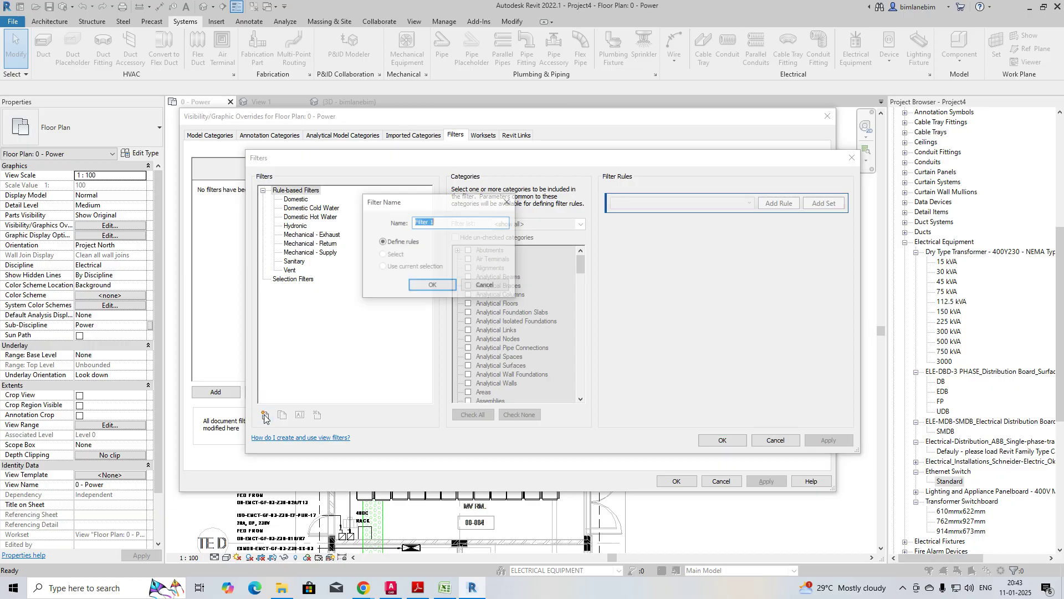
left_click(444, 287)
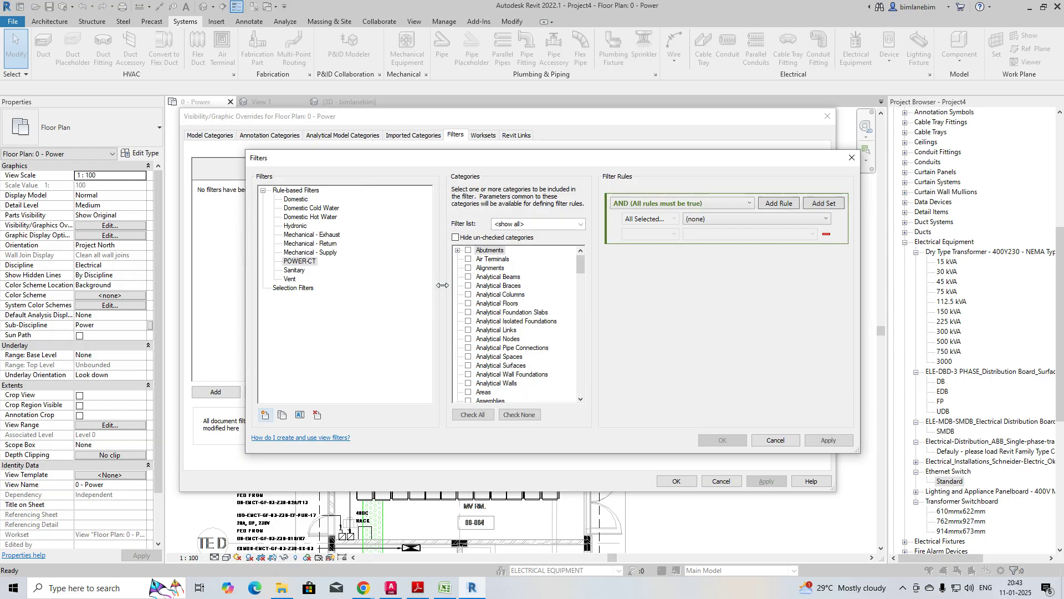
Step: Apply the POWER-CT filter to Cable Tray Fittings and Cable Trays with the rule Service Type equals POWER-CT
left_click(488, 296)
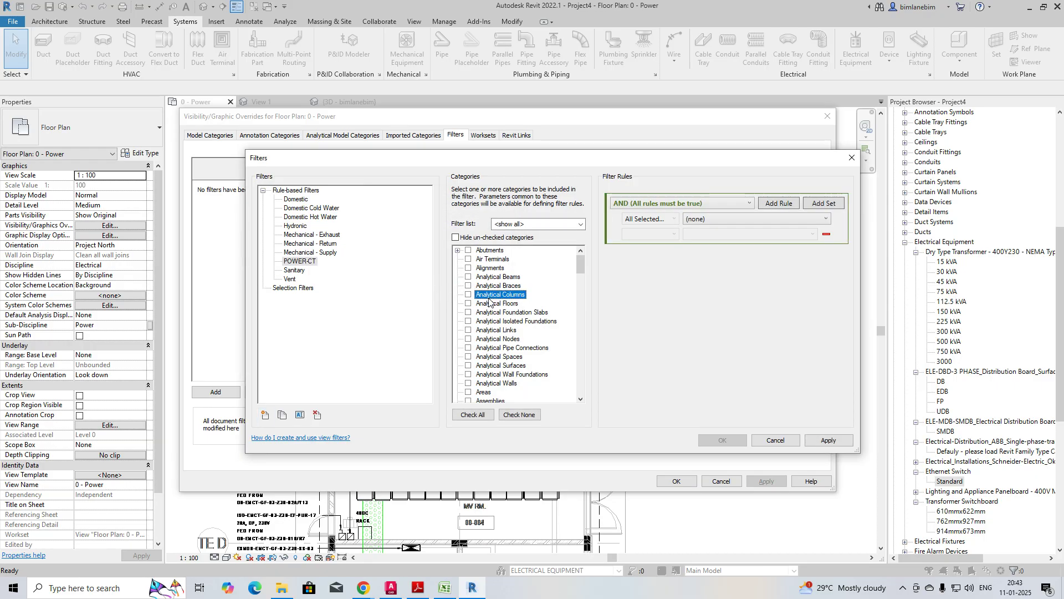
scroll(489, 301, "down", 1)
scroll(490, 304, "down", 3)
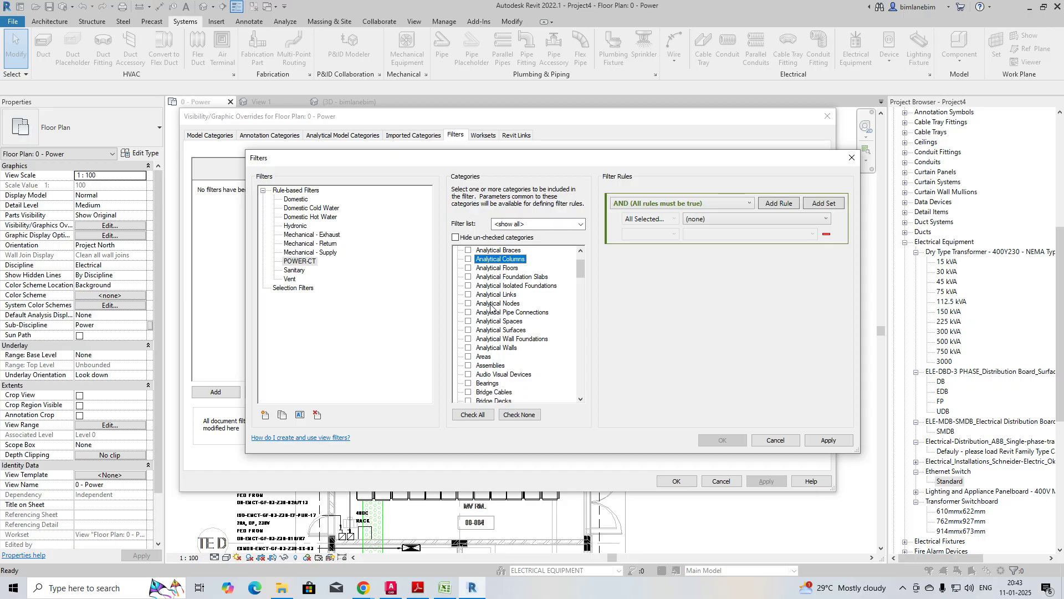
left_click(490, 365)
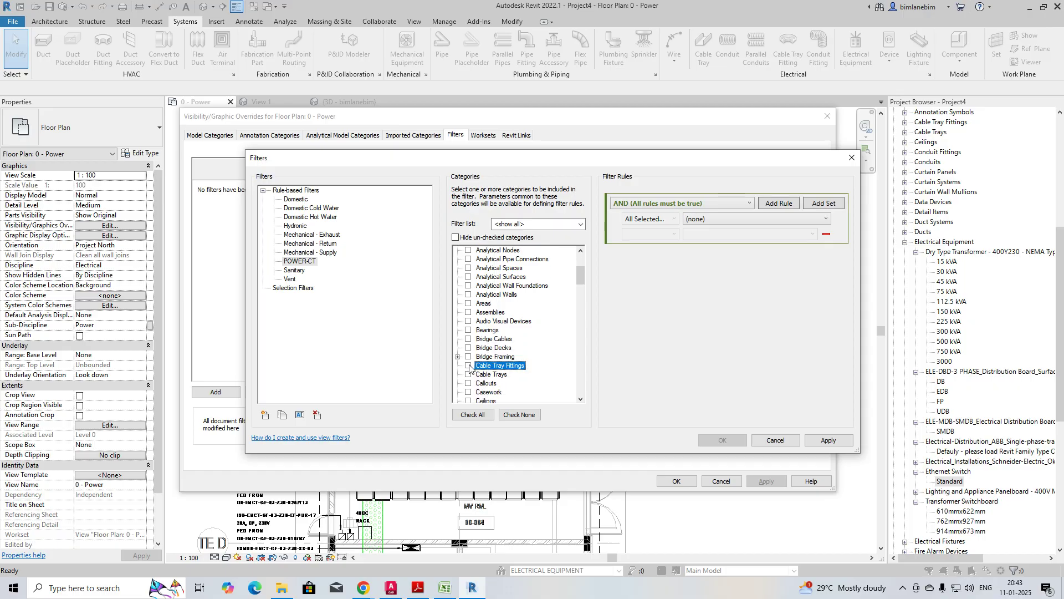
left_click(468, 374)
left_click(735, 220)
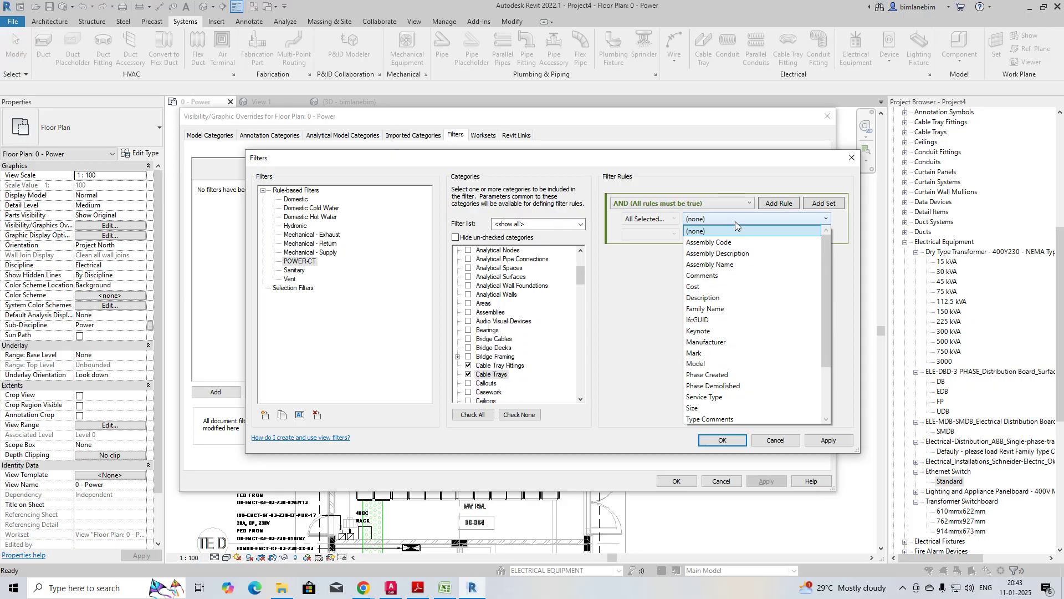
left_click(704, 397)
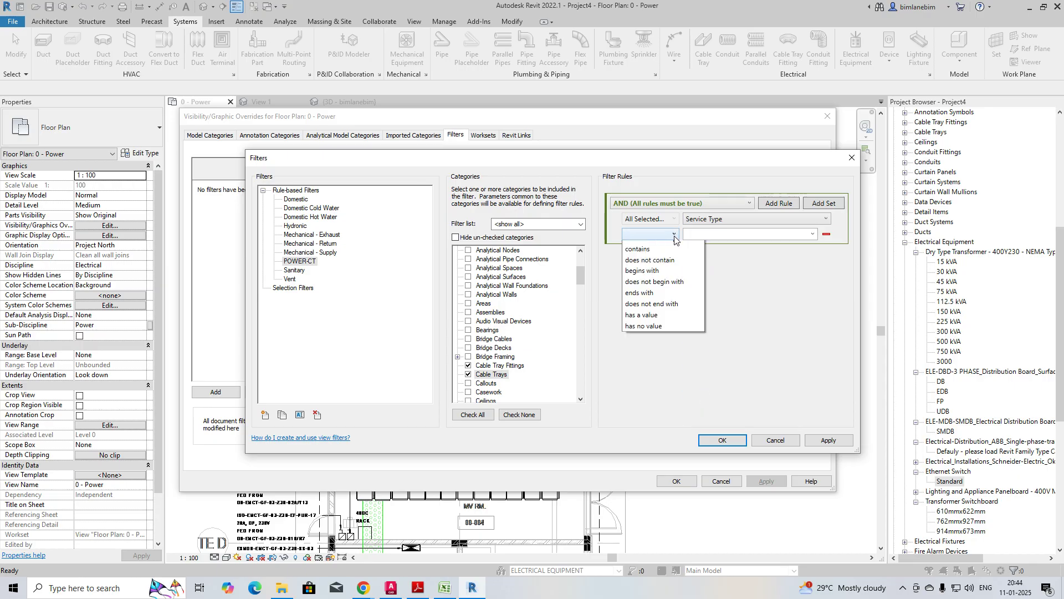
left_click(659, 244)
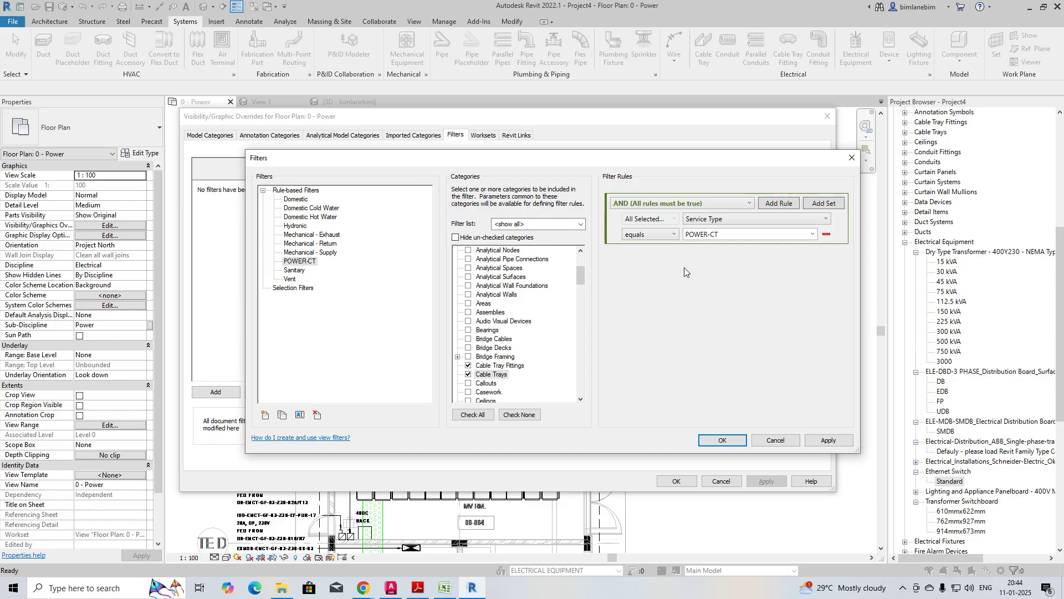
left_click(719, 440)
Step: Add the POWER-CT filter to the 0 - Power plan's list of applied filters
left_click(216, 392)
left_click(440, 327)
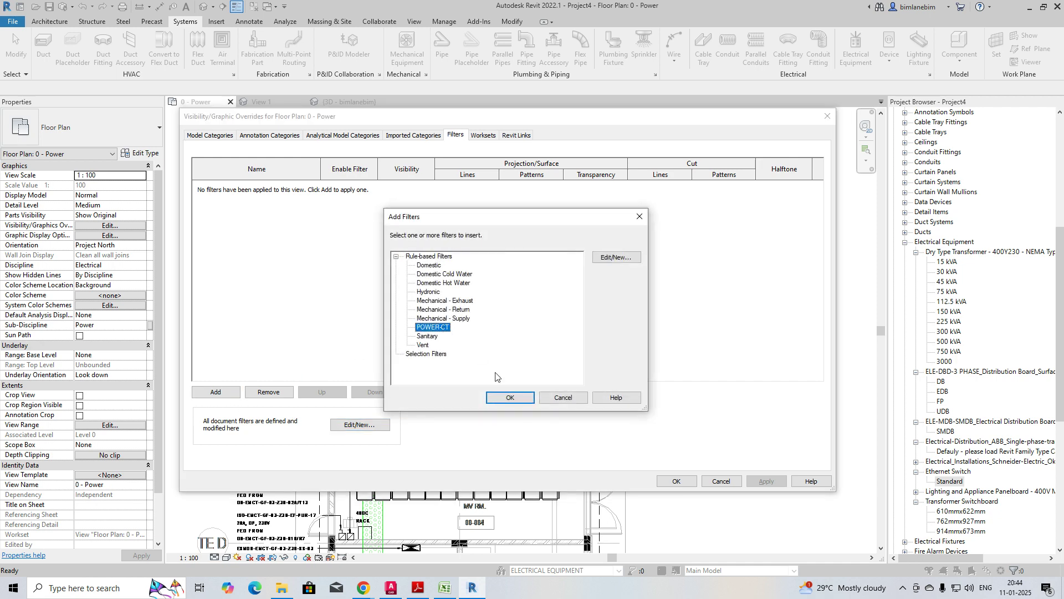
left_click(510, 397)
Step: Override the POWER-CT filter's projection lines with the colour Green and a line weight, keeping the line pattern at No Override
left_click(473, 185)
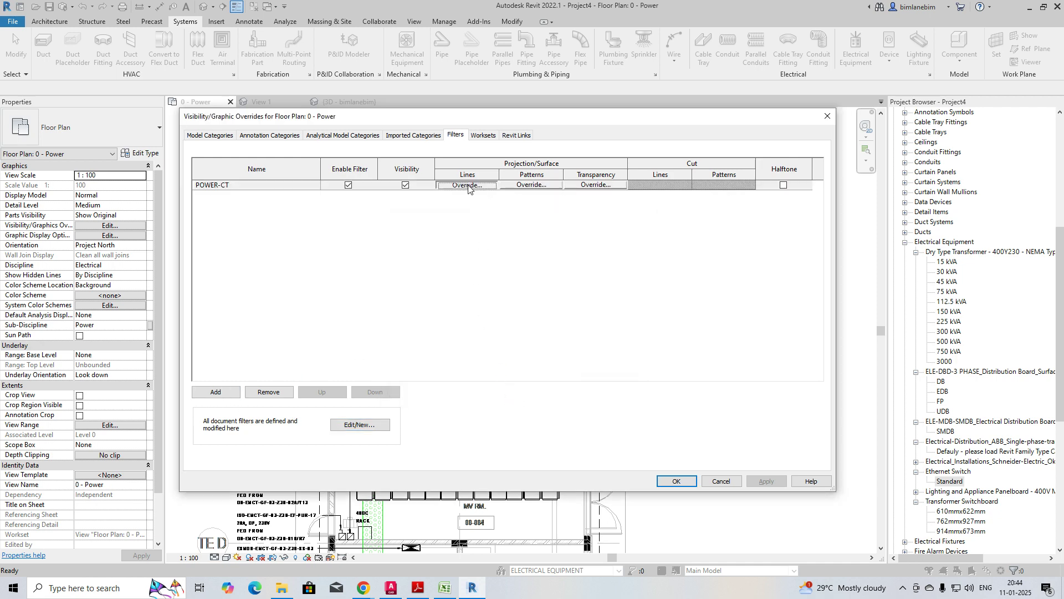
left_click(523, 284)
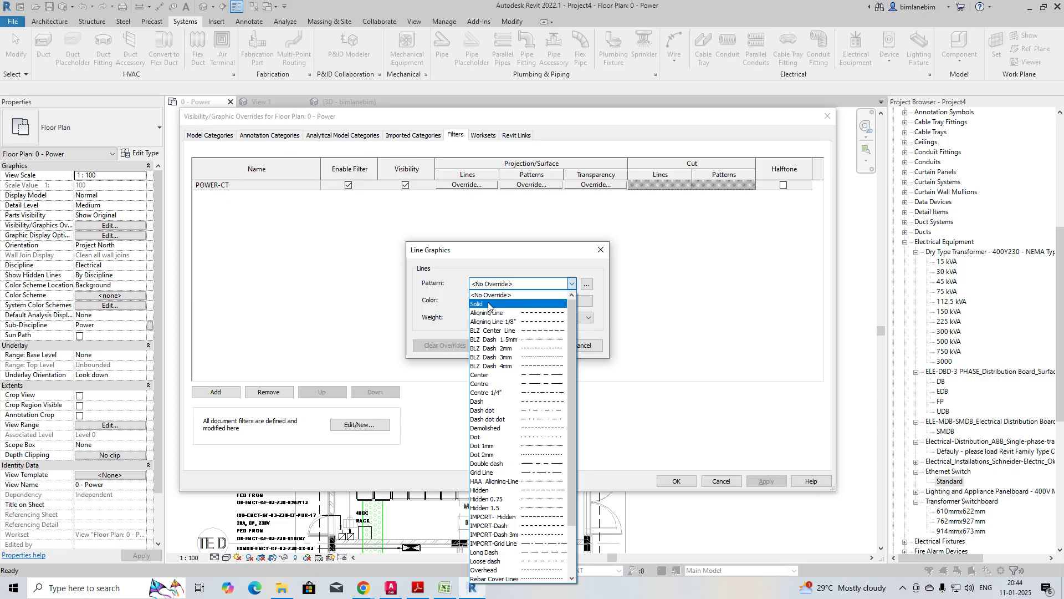
left_click(500, 293)
left_click(498, 302)
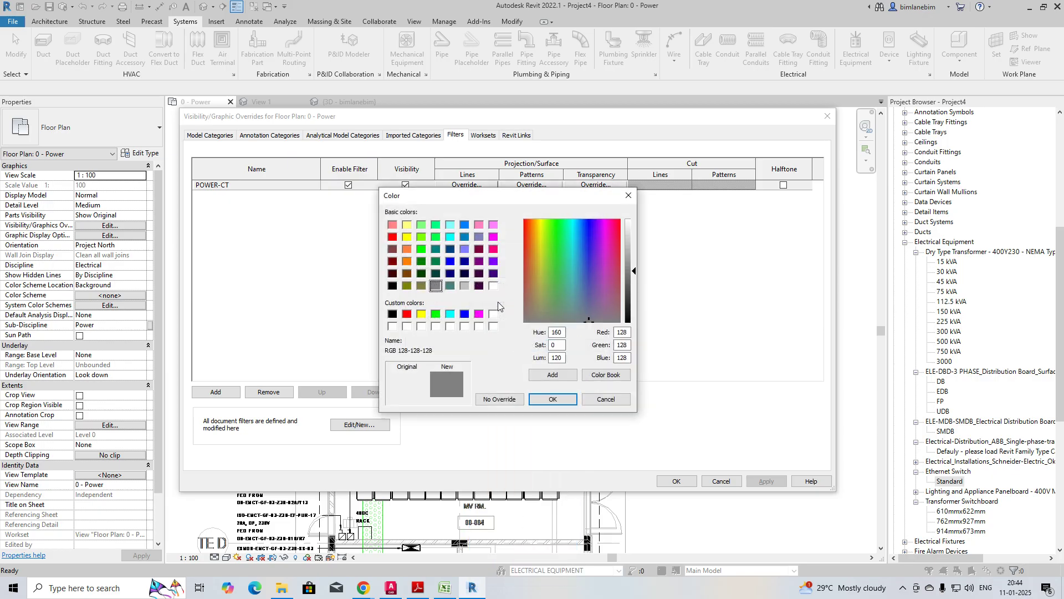
left_click(436, 315)
left_click(554, 399)
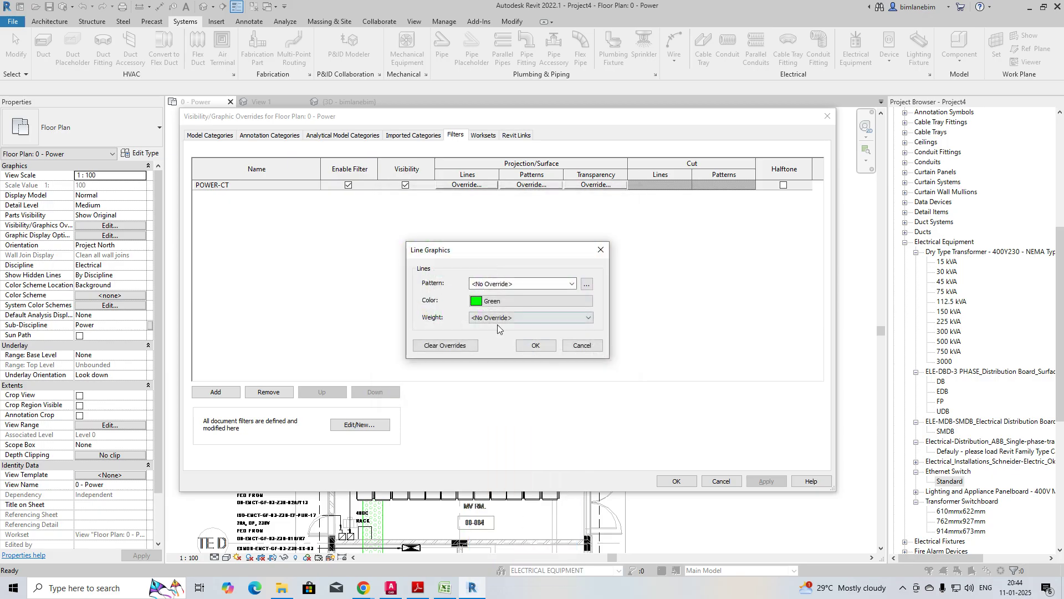
left_click(507, 320)
left_click(486, 337)
left_click(533, 346)
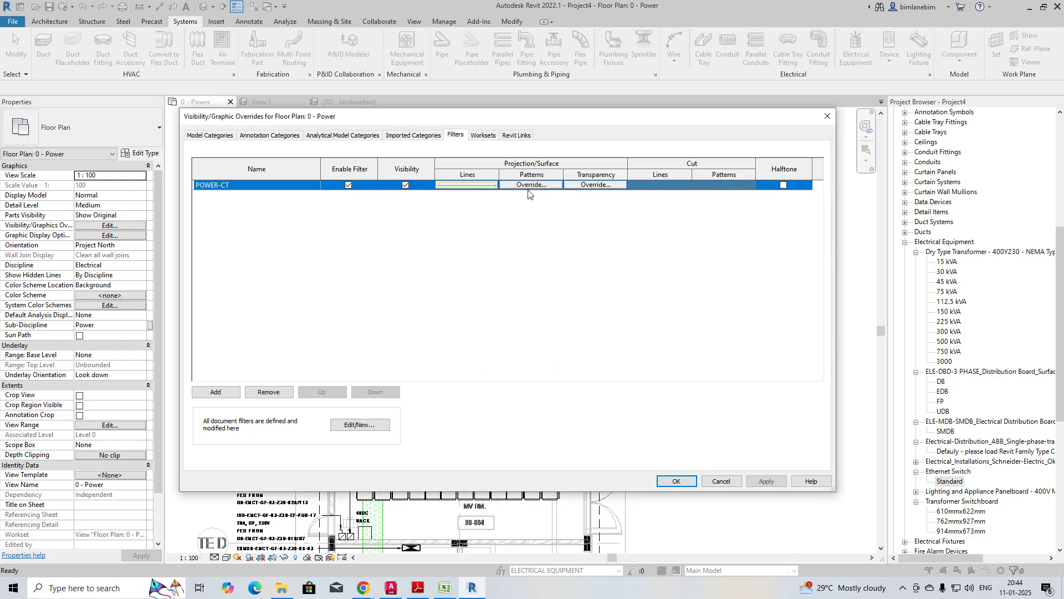
Step: Set the POWER-CT filter's projection foreground pattern to the dense diagonal crosshatch in Green
left_click(531, 186)
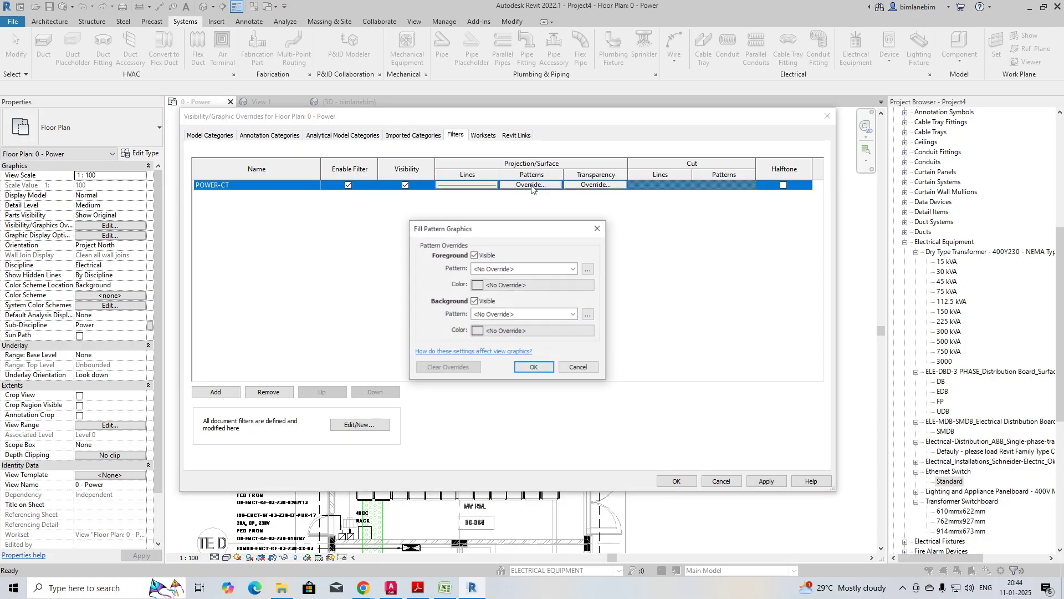
left_click(526, 269)
scroll(526, 338, "down", 1)
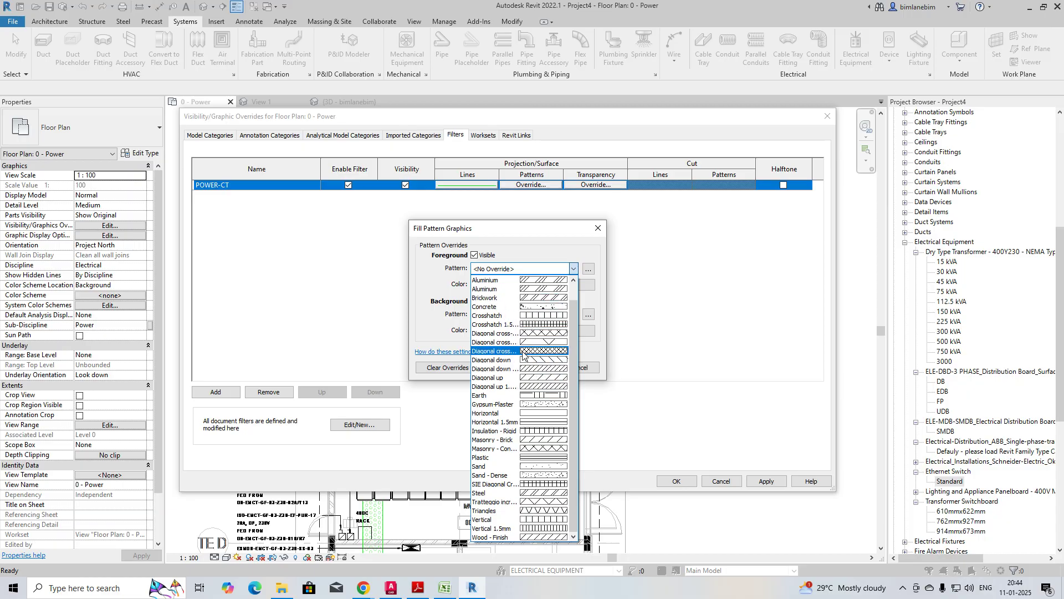
left_click(523, 351)
left_click(512, 285)
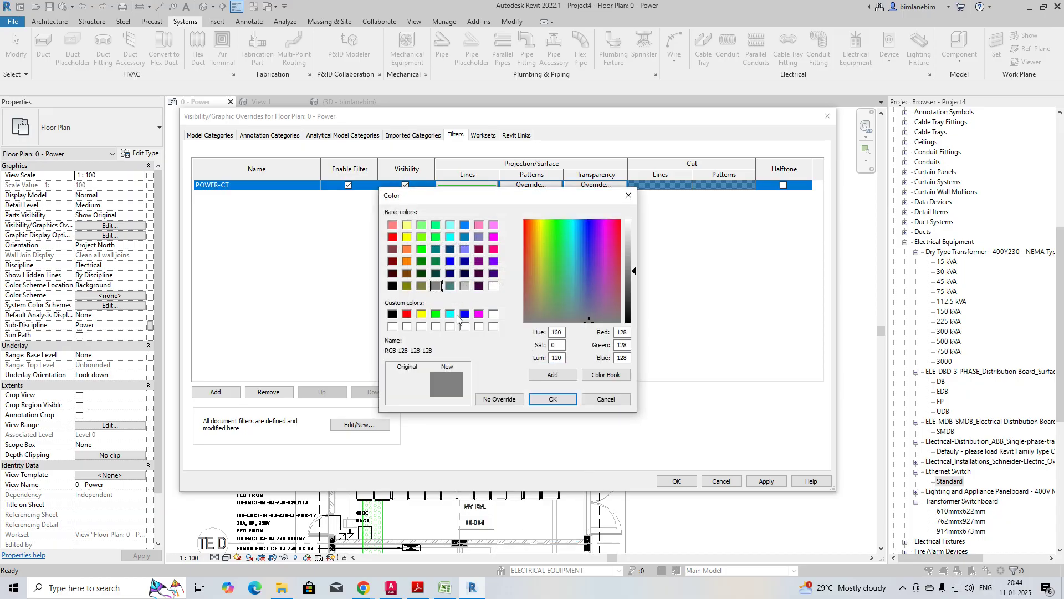
left_click(436, 314)
left_click(543, 399)
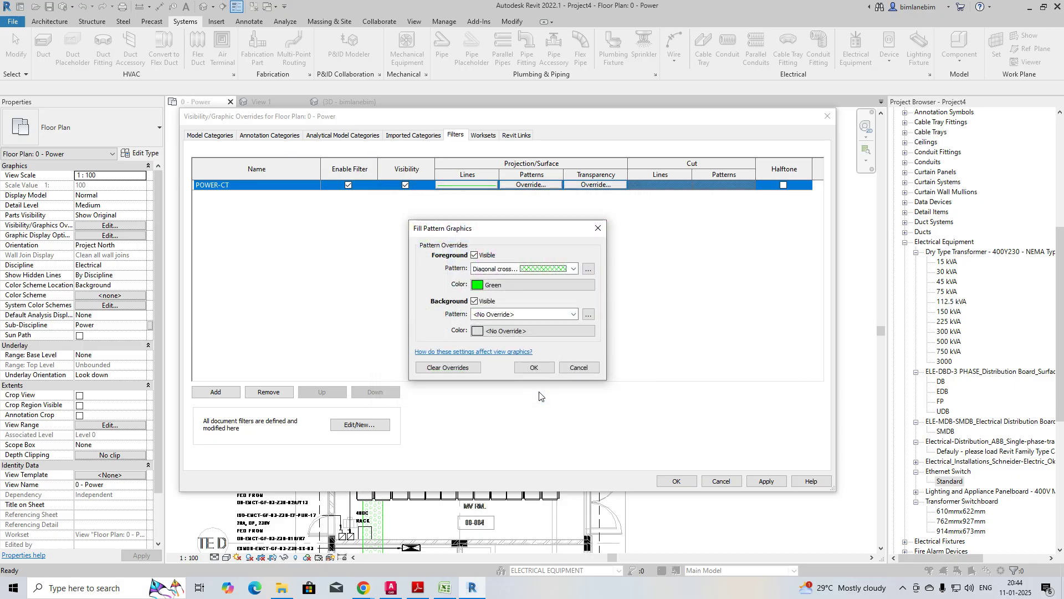
Step: Give the POWER-CT filter's background pattern the same dense diagonal crosshatch in Green and apply the view overrides
left_click(527, 314)
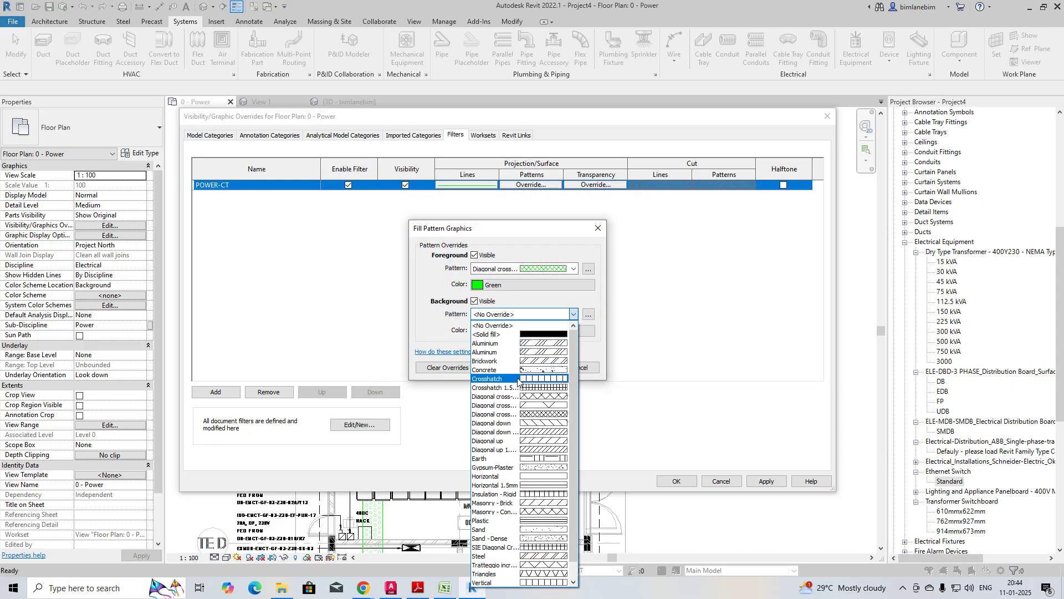
left_click(508, 414)
left_click(517, 331)
left_click(435, 314)
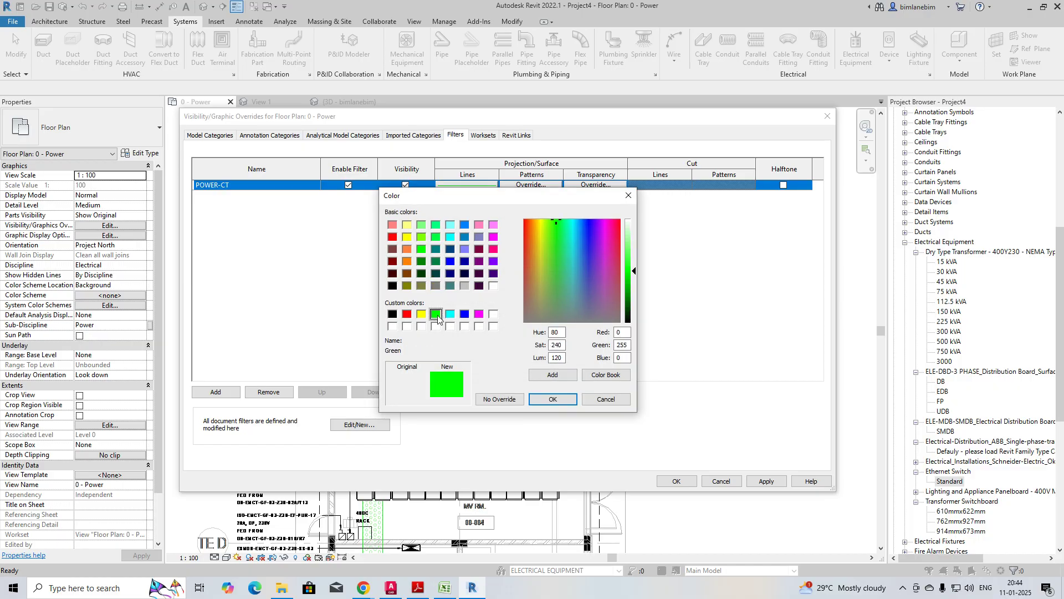
left_click(555, 400)
left_click(533, 367)
left_click(767, 480)
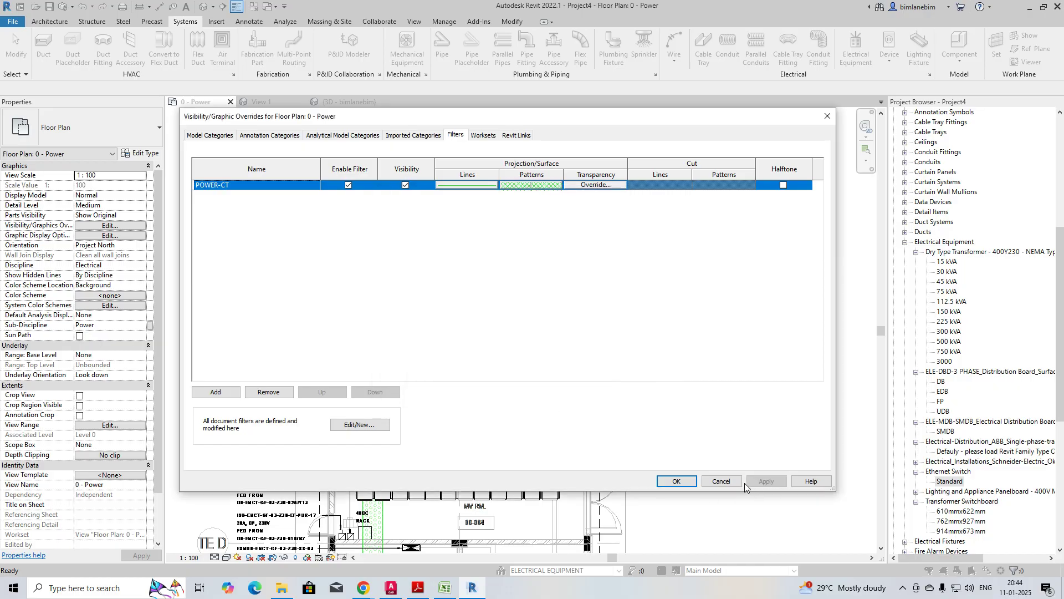
left_click(676, 481)
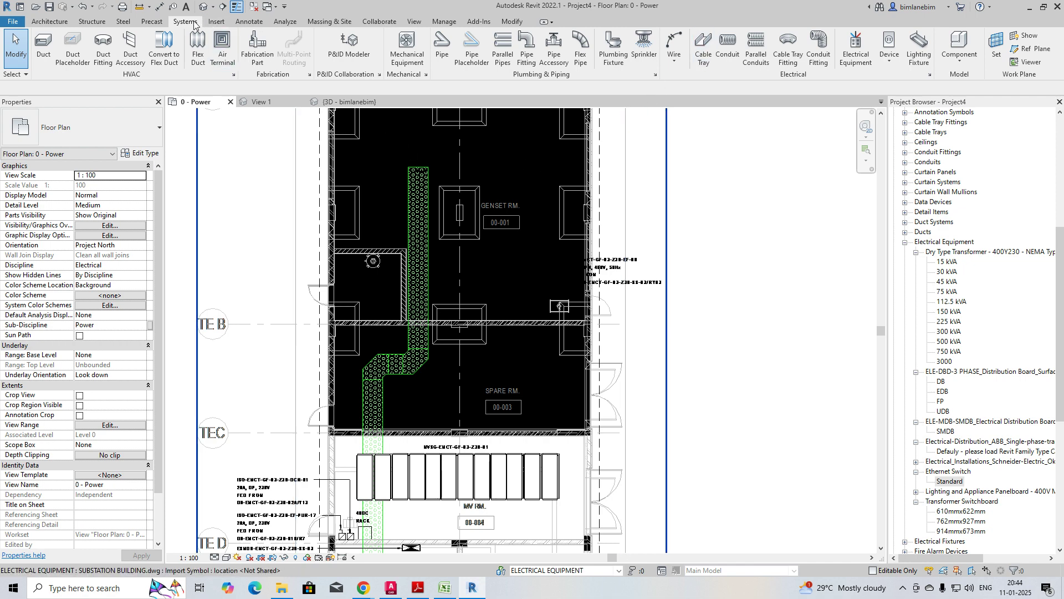
Step: Start a cable tray with fittings and duplicate its Channel Cable Tray type under the name POWER-CT
left_click(140, 6)
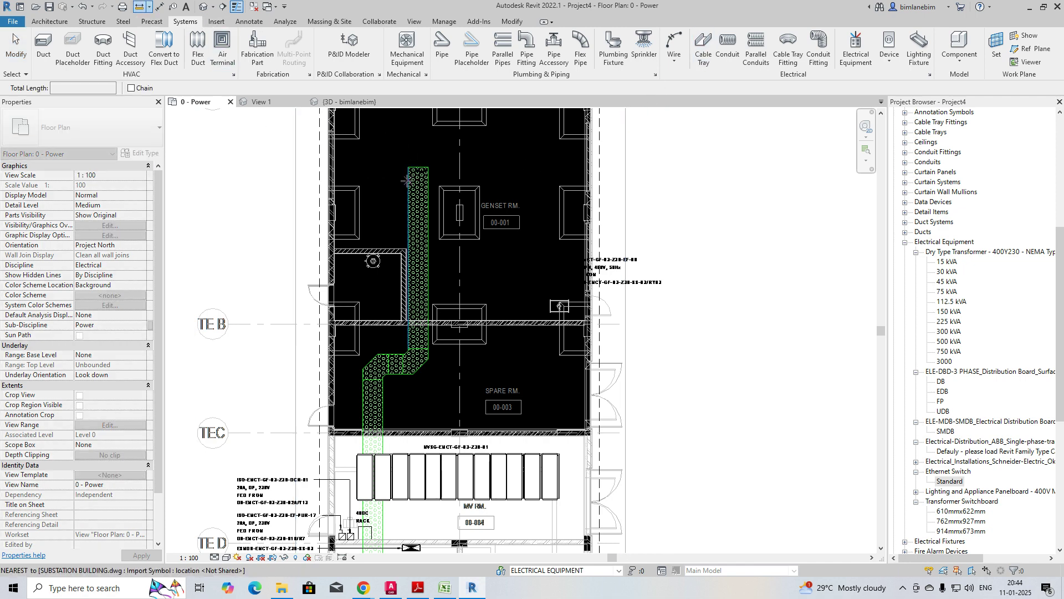
key("Escape")
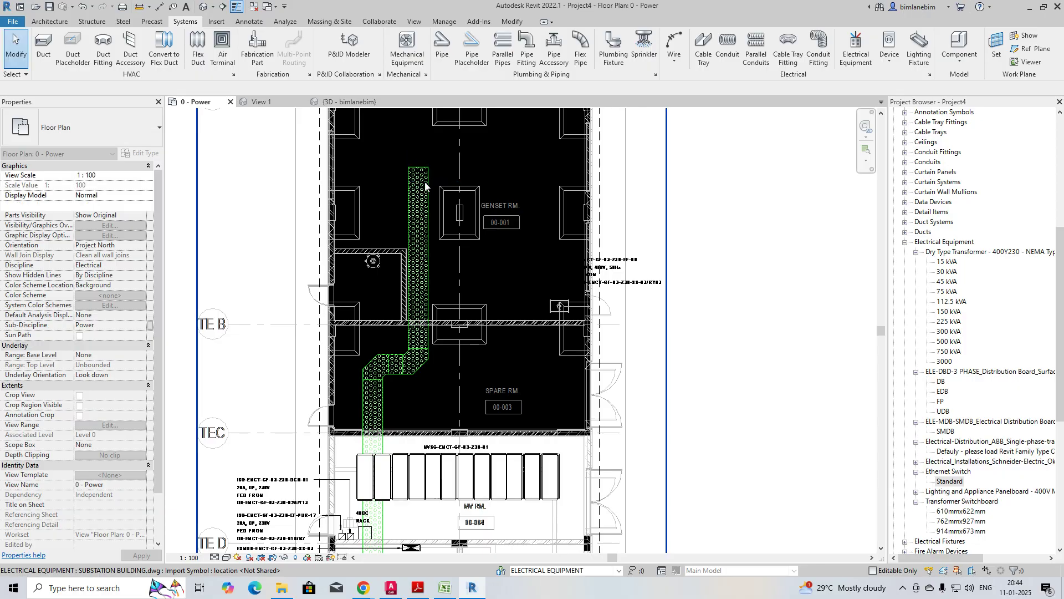
left_click(702, 48)
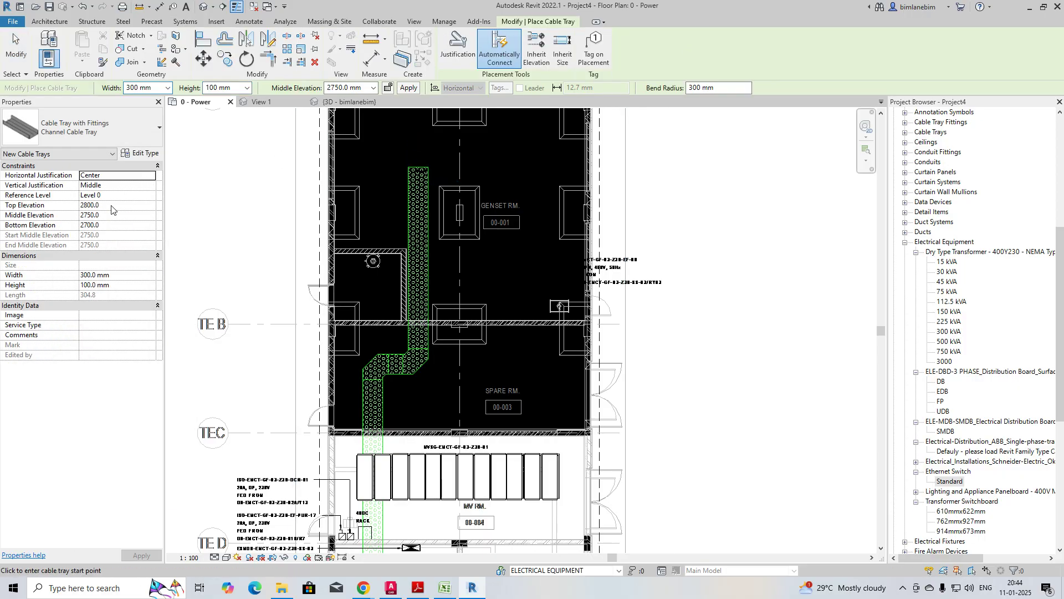
left_click(140, 153)
left_click(532, 161)
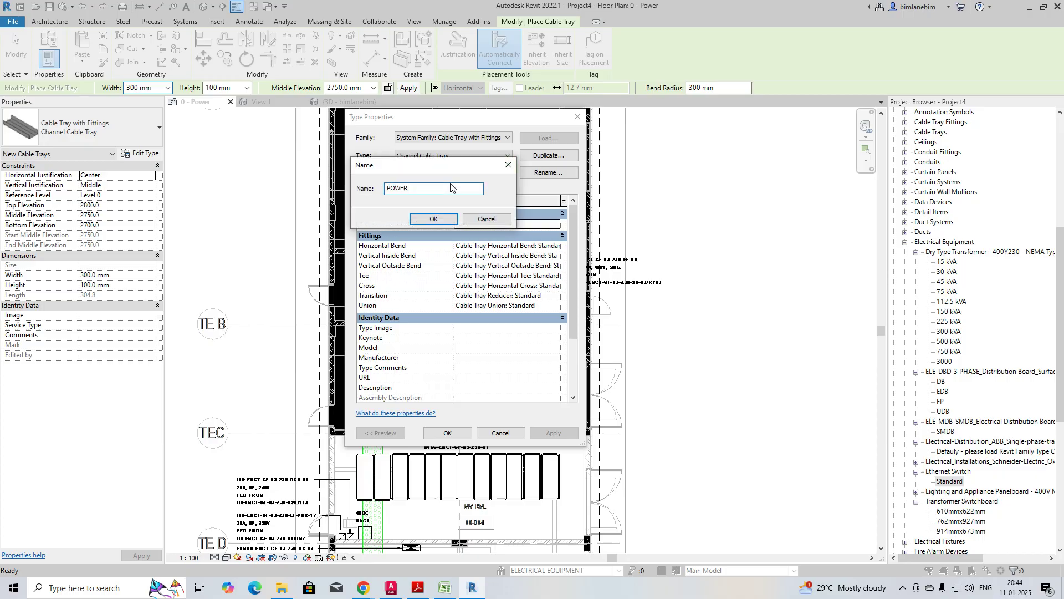
left_click(436, 220)
left_click(447, 433)
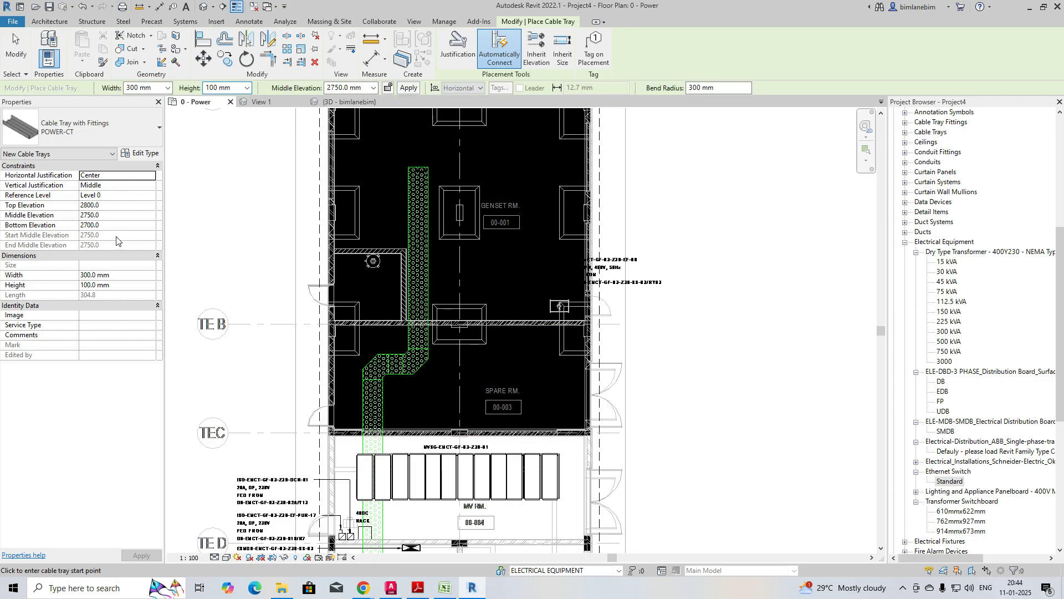
Step: Set the new cable tray's middle elevation to 3500 mm and its Service Type to POWER-CT
left_click(365, 87)
type("3500")
key("Return")
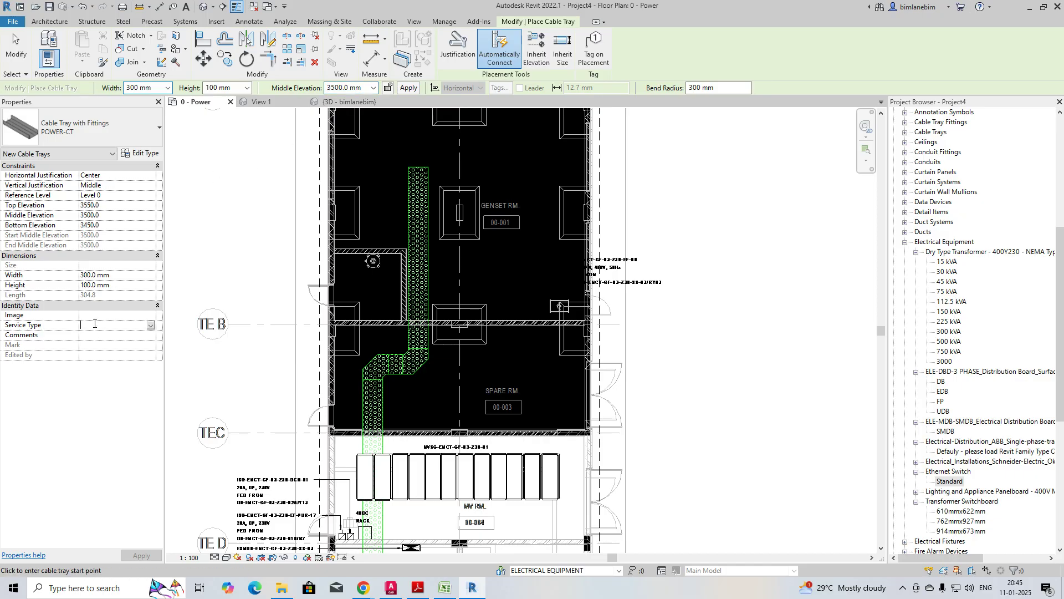
type("POWER-CT")
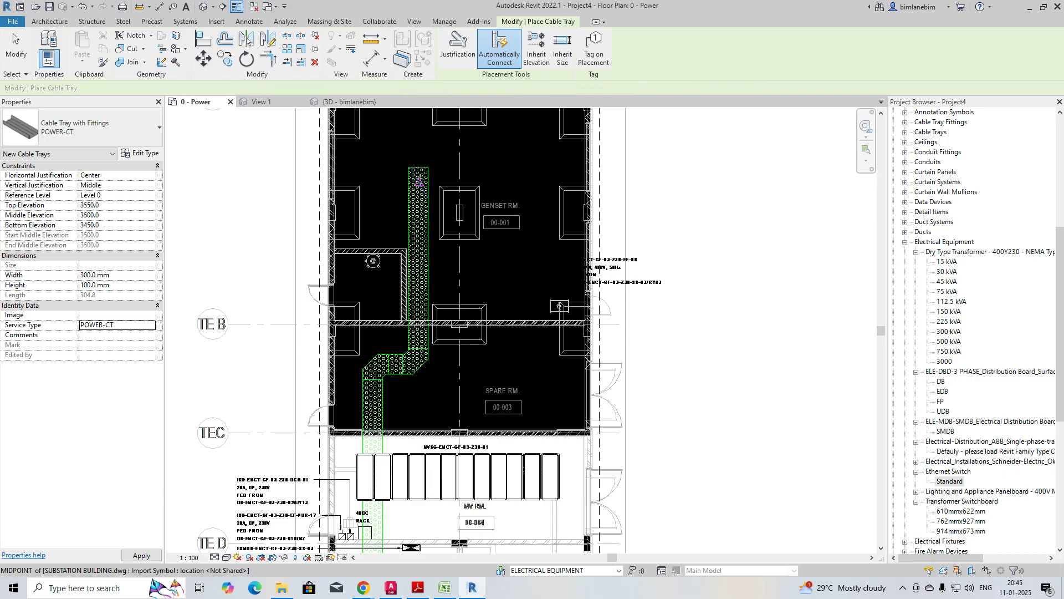
left_click(141, 555)
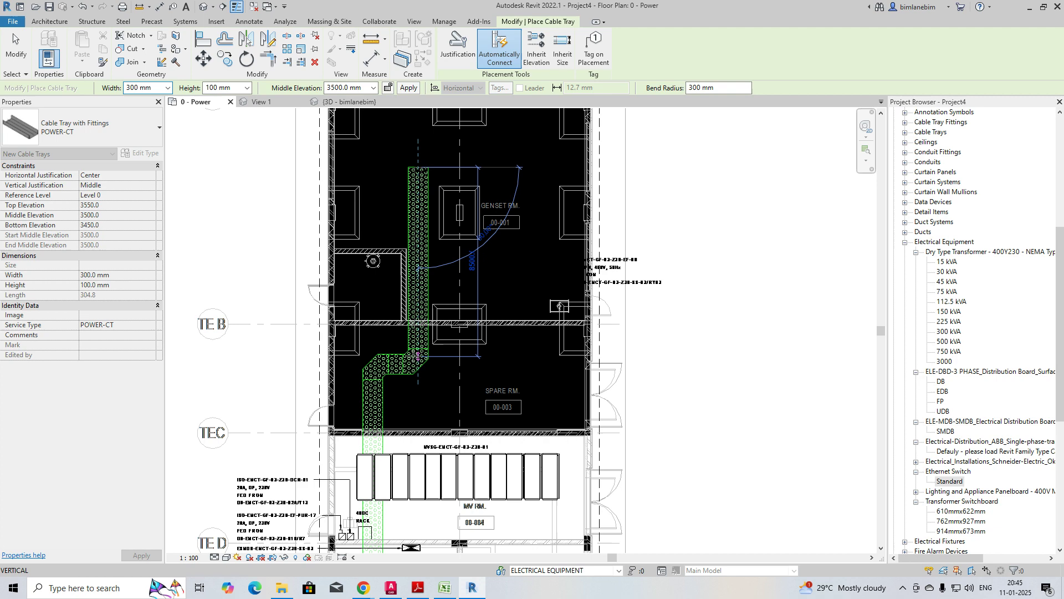
Step: Try a 300 mm wide cable tray run along the vertical tray outline in the Genset Rm. and delete it
left_click(418, 360)
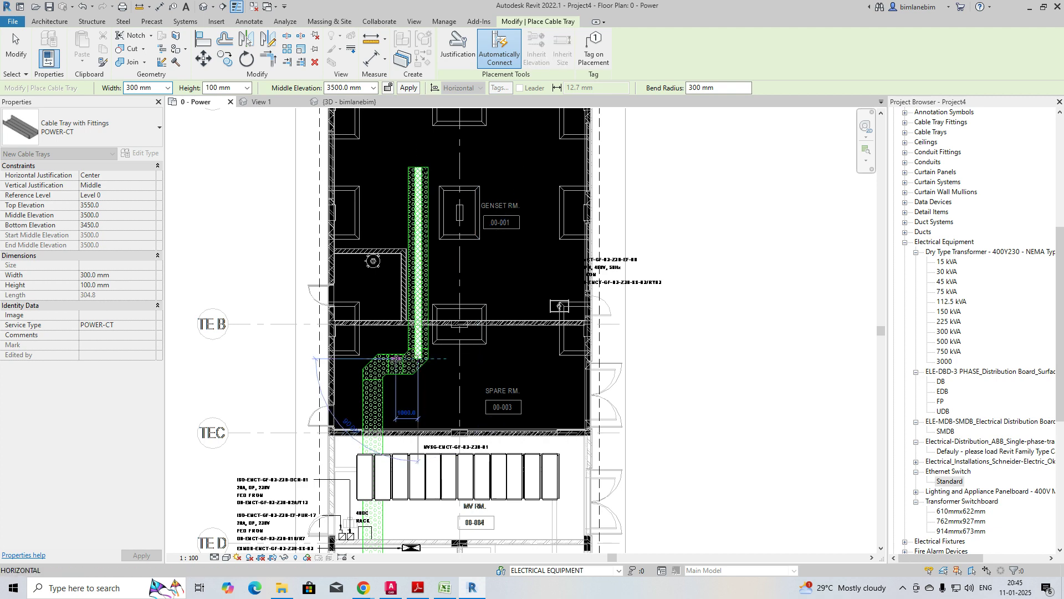
key("Escape")
key("Escape")
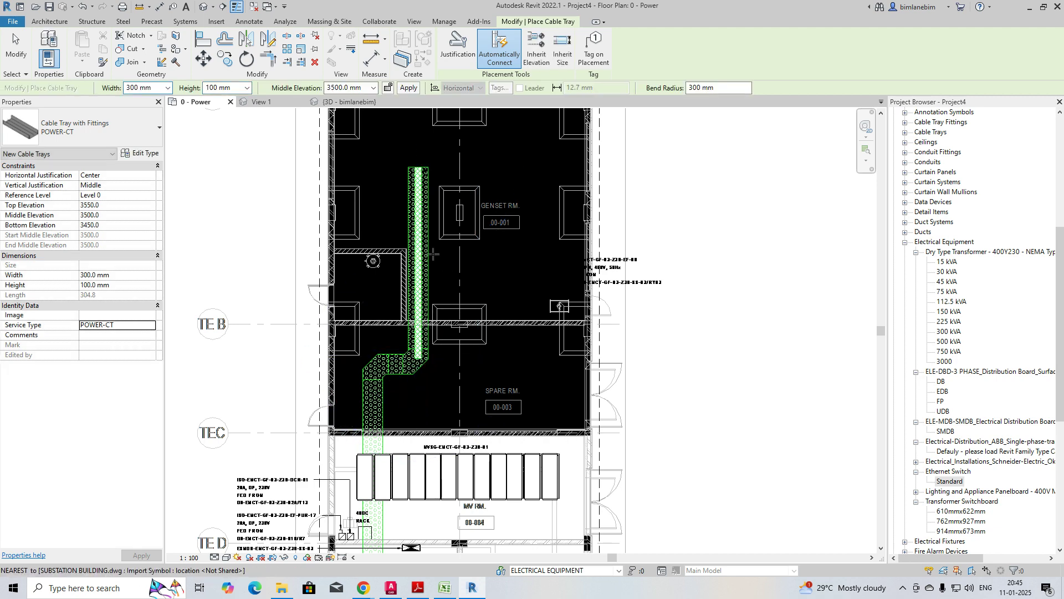
left_click(418, 253)
left_click(205, 143)
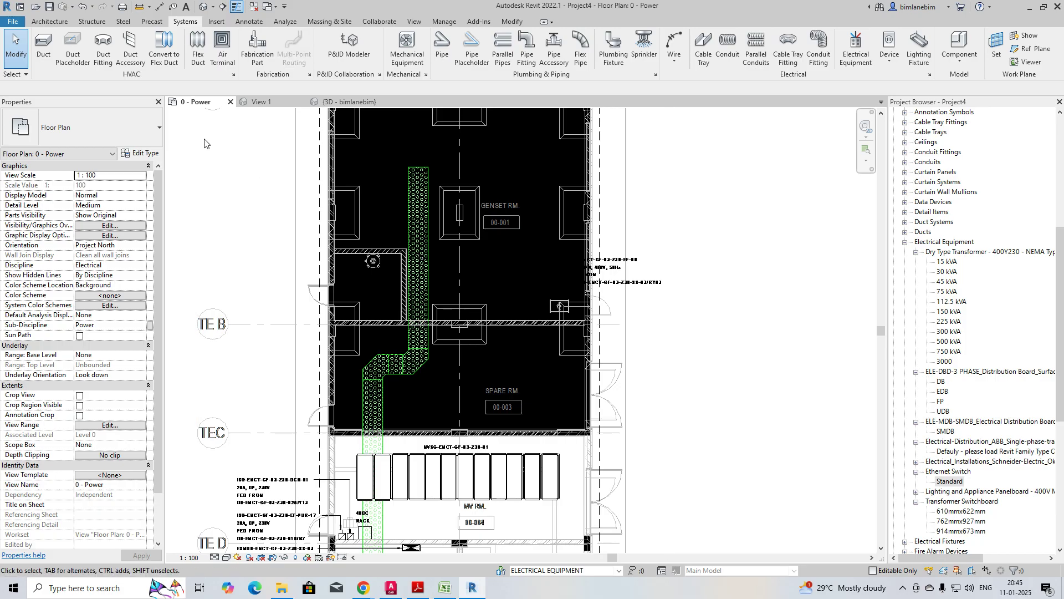
Step: Start a 900 mm wide POWER-CT cable tray in the Genset Rm. and route it along the outline through the Spare Rm. offset
left_click(703, 49)
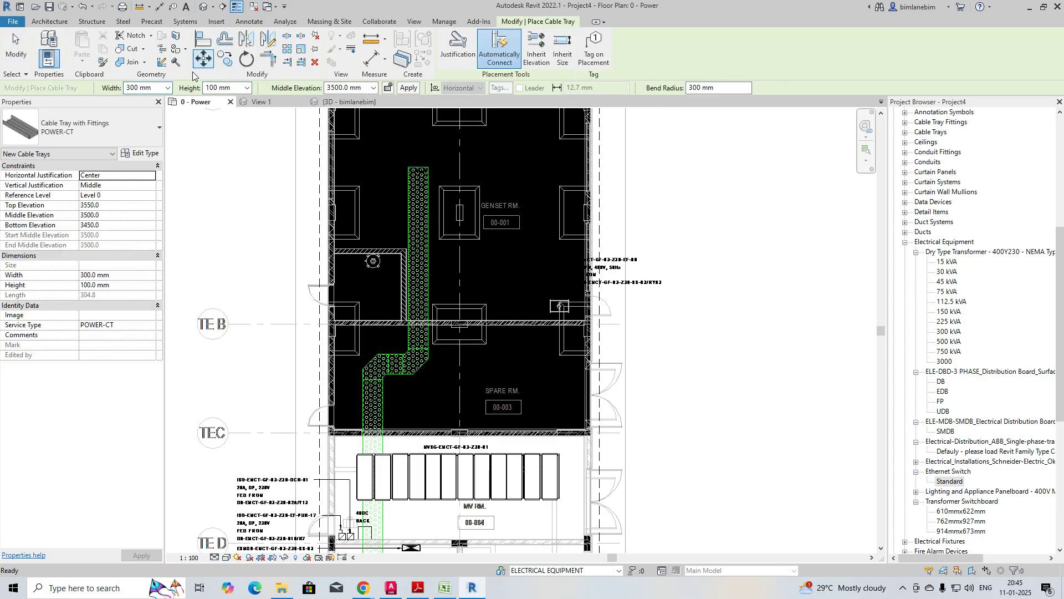
left_click(167, 88)
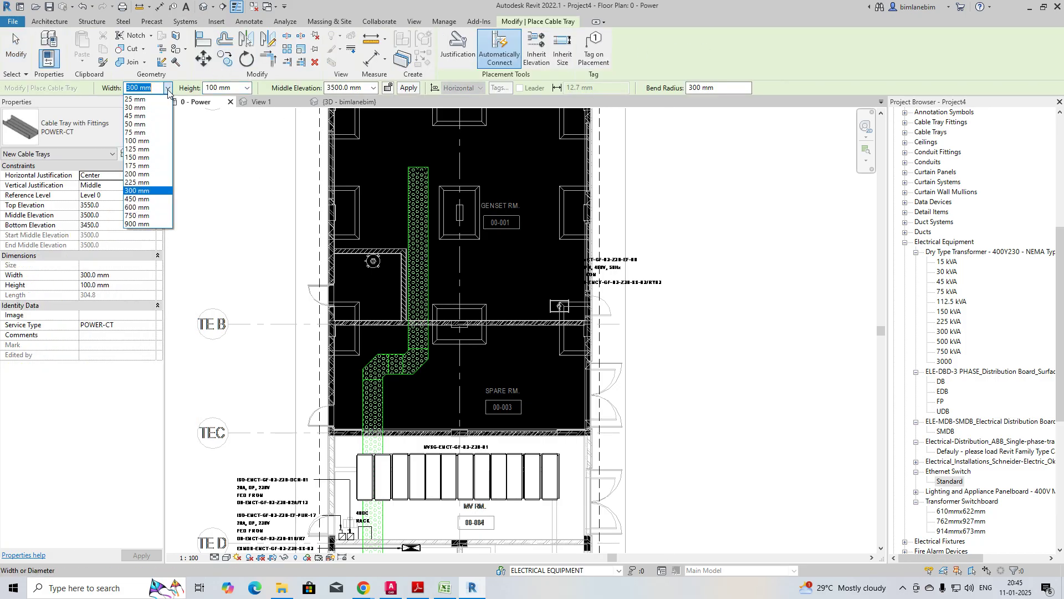
left_click(136, 224)
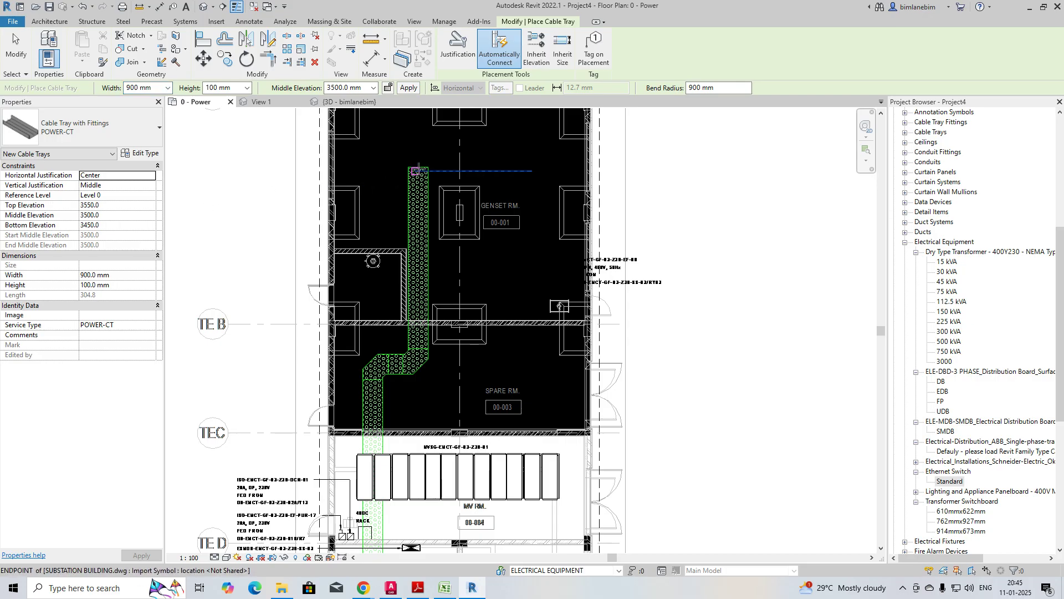
left_click(415, 166)
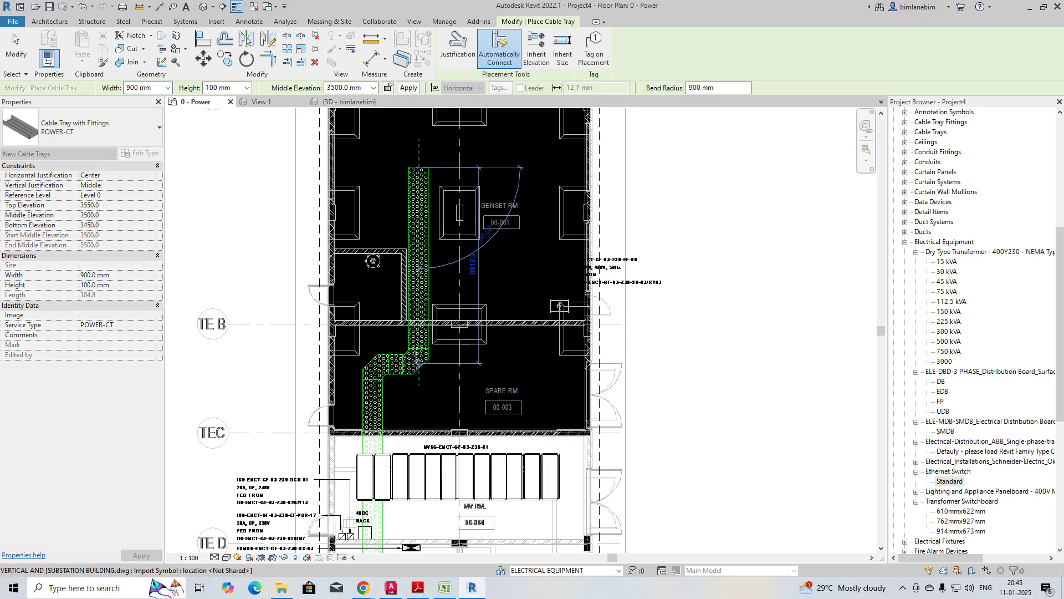
scroll(361, 282, "down", 3)
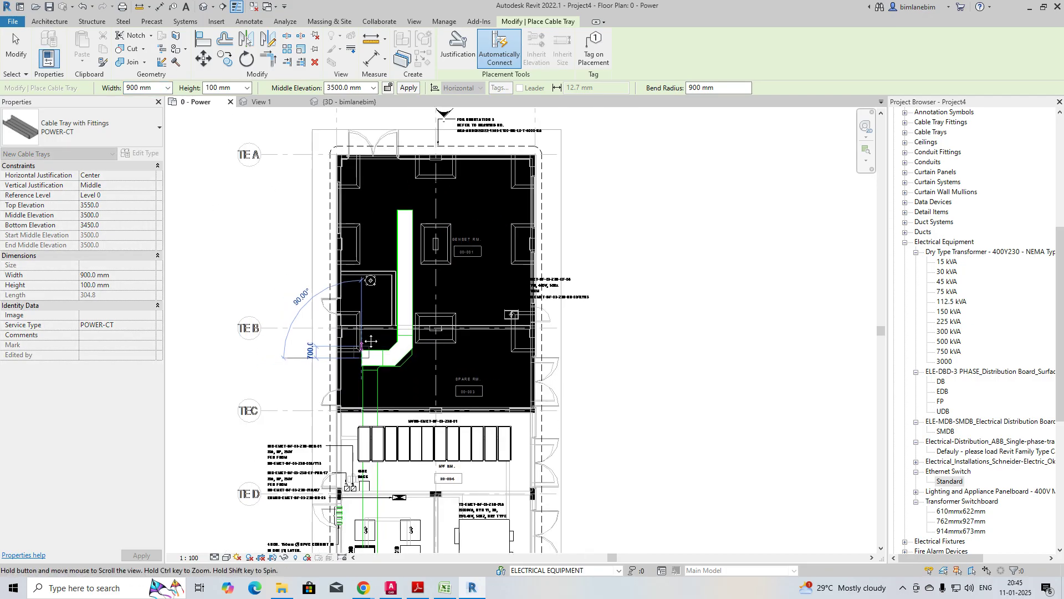
middle_click_drag(359, 358, 370, 273)
Step: Continue the tray run through the MV Rm. and LV Rm., turn it toward the lower switchboard near grid TE G and end it
middle_click_drag(366, 380, 367, 308)
middle_click_drag(376, 345, 378, 228)
middle_click_drag(373, 402, 372, 317)
scroll(372, 363, "up", 4)
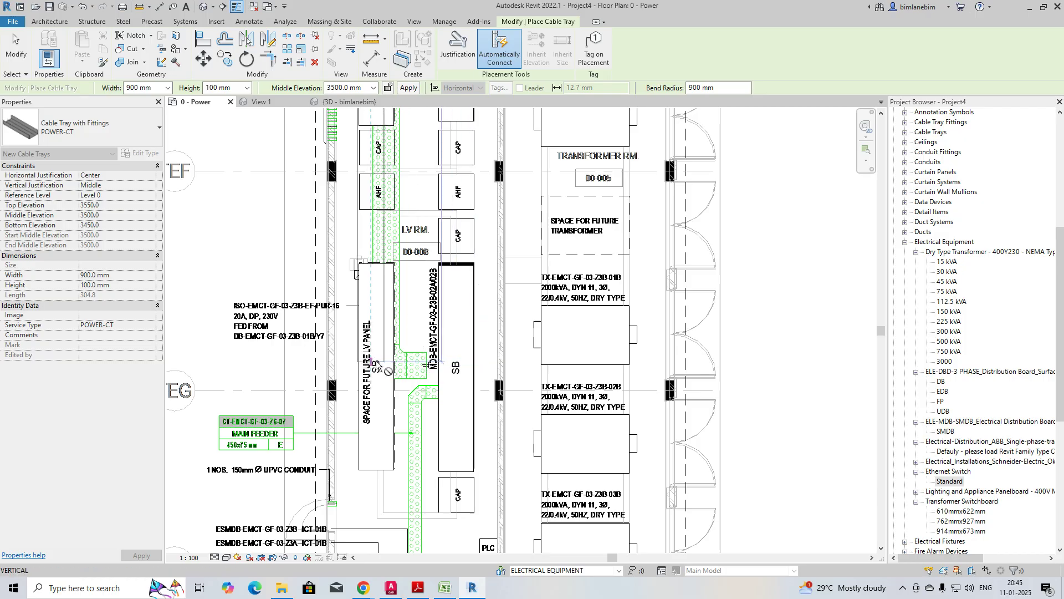
scroll(375, 367, "down", 4)
scroll(350, 303, "up", 5)
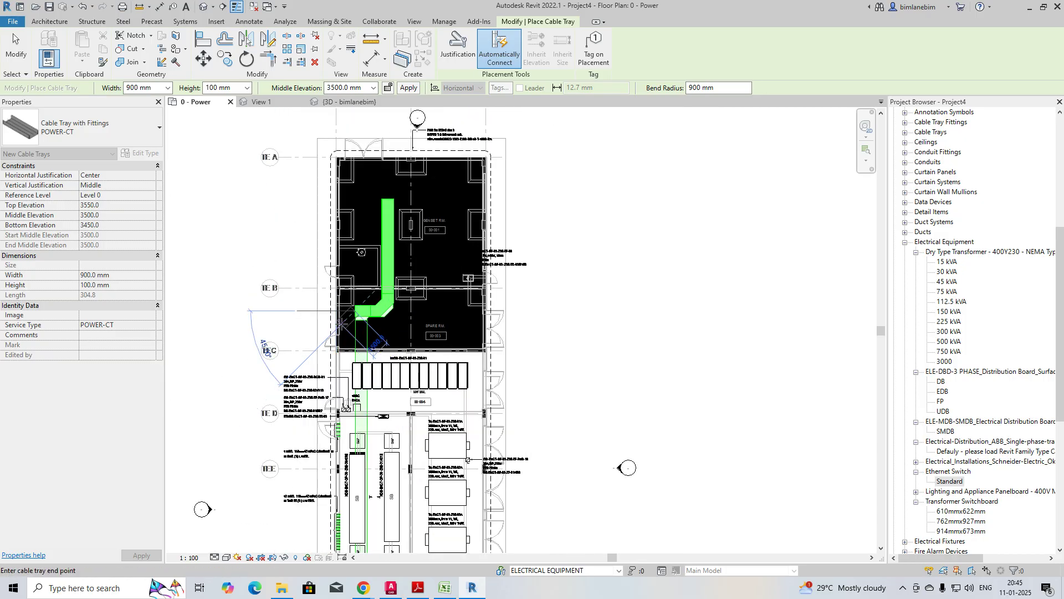
scroll(350, 304, "down", 2)
middle_click_drag(351, 304, 341, 245)
middle_click_drag(339, 397, 338, 288)
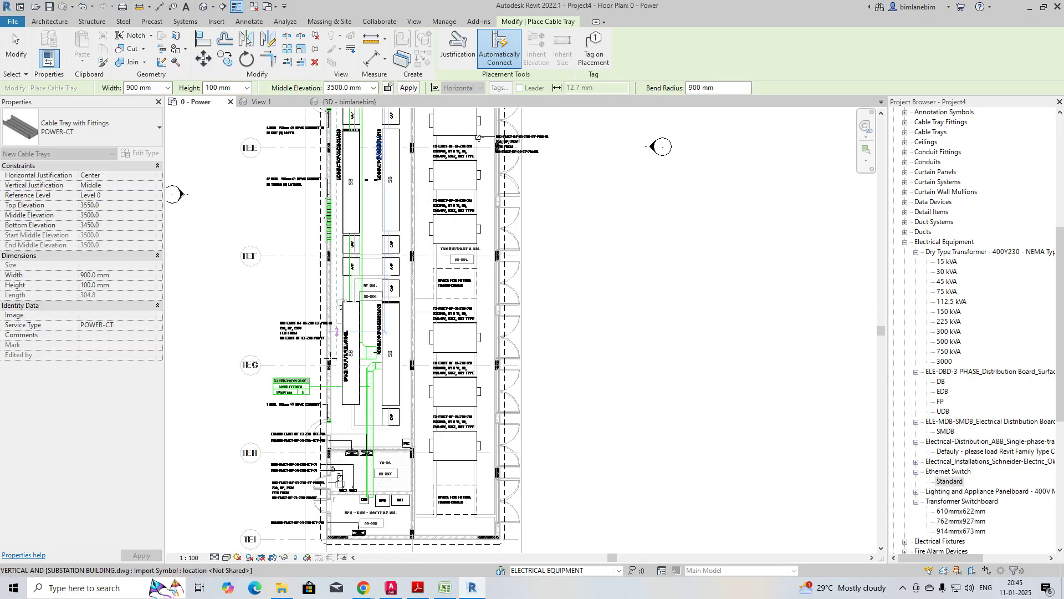
scroll(326, 288, "up", 2)
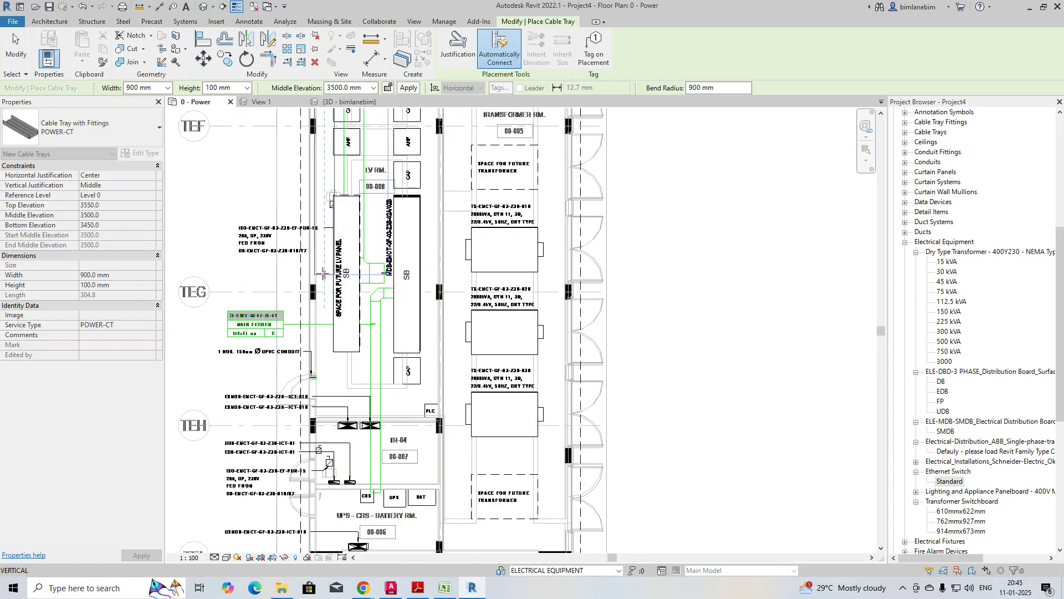
left_click(325, 272)
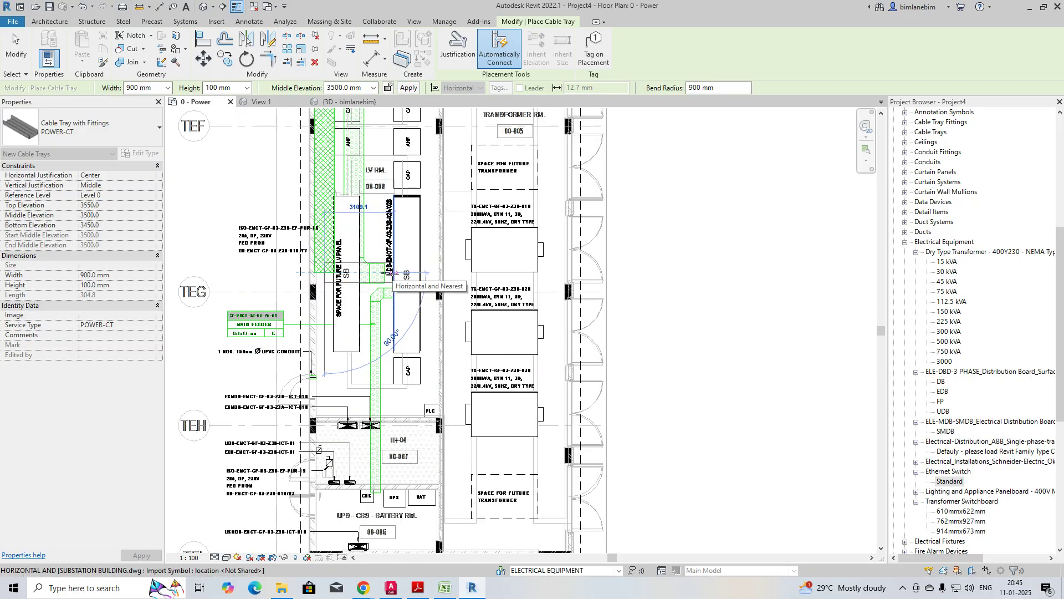
left_click(392, 273)
key("Escape")
key("Escape")
Step: Nudge the long tray run between the Spare Rm. and LV Rm. sideways, closer to the tray outline in the linked drawing
scroll(368, 301, "down", 2)
middle_click_drag(368, 302, 341, 467)
middle_click_drag(345, 125, 328, 263)
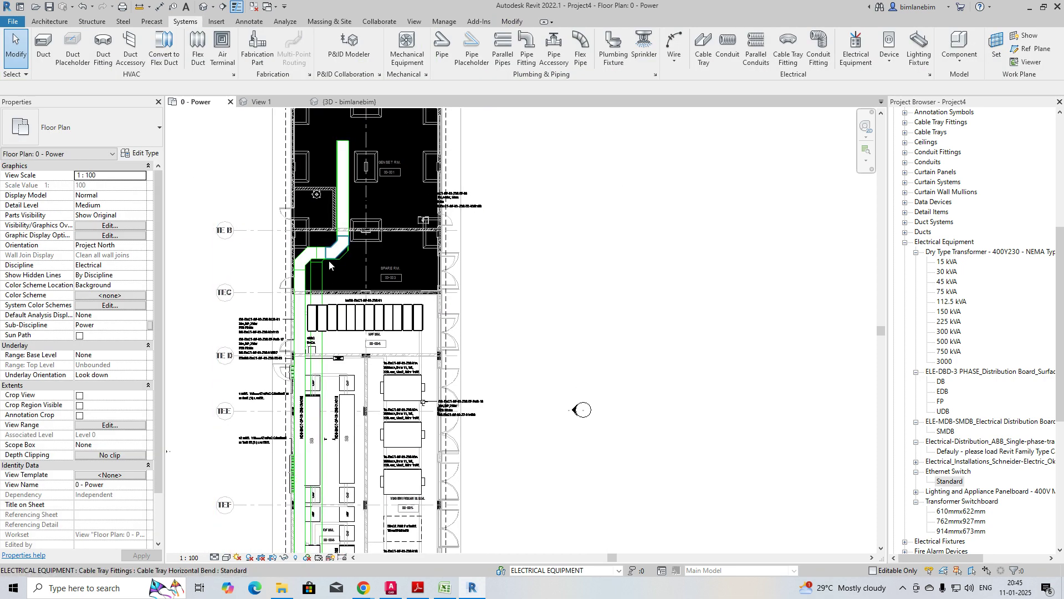
scroll(310, 261, "up", 2)
left_click(288, 298)
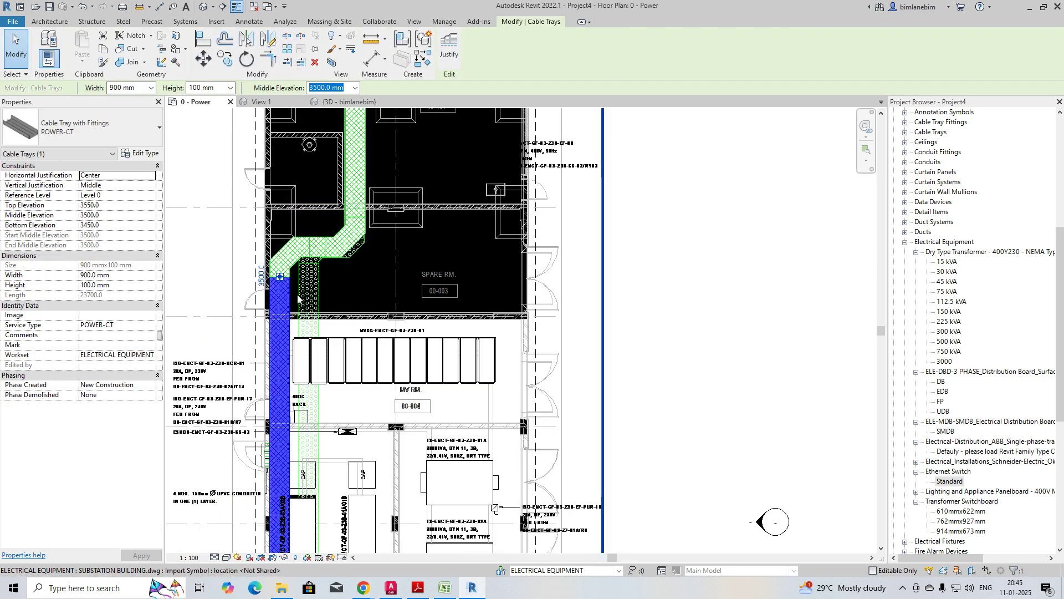
key("Right")
key("Right")
key("Right")
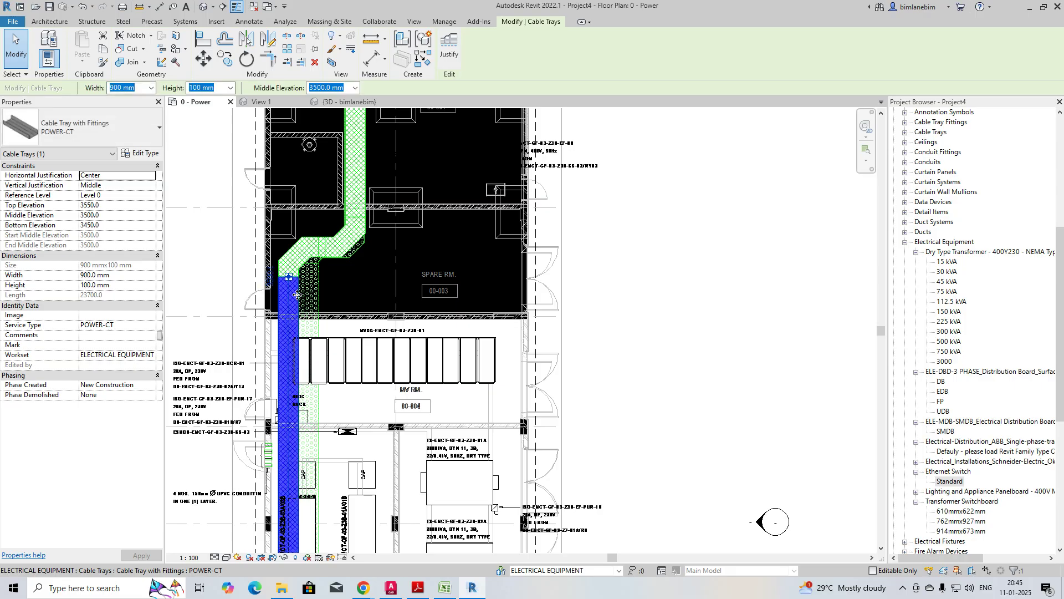
scroll(354, 286, "down", 2)
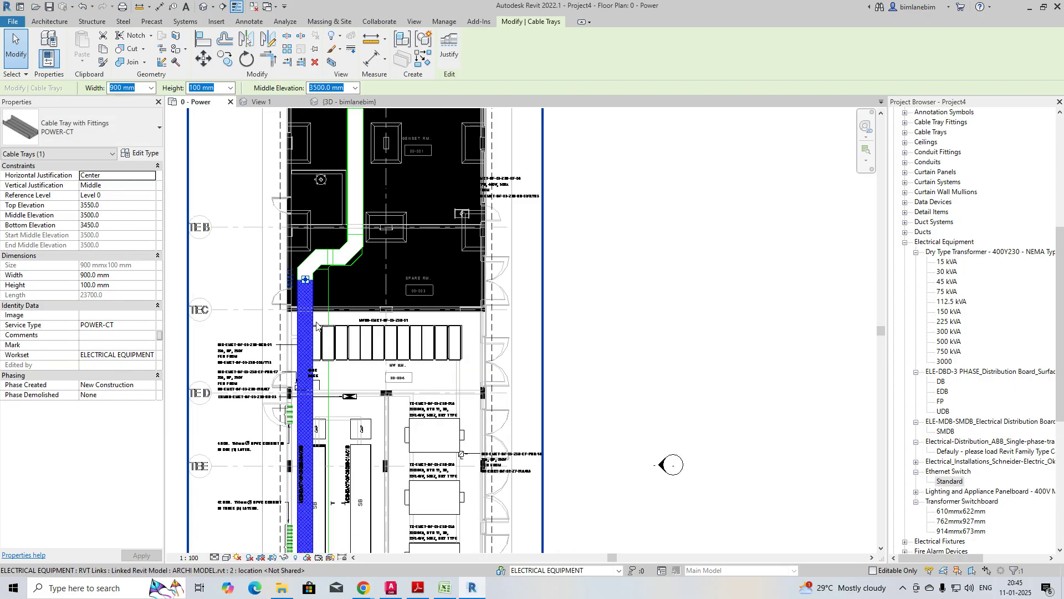
middle_click_drag(359, 250, 349, 183)
scroll(350, 183, "down", 1)
key("Escape")
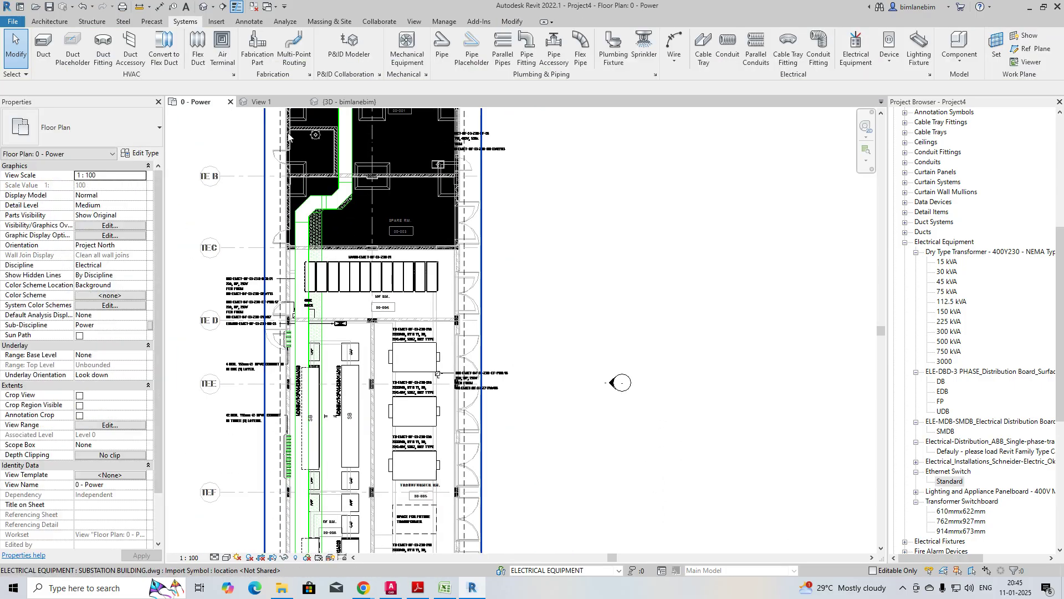
Step: Select the entire connected cable tray run with its fittings and isolate it in the 3D view with a section box
left_click(348, 166)
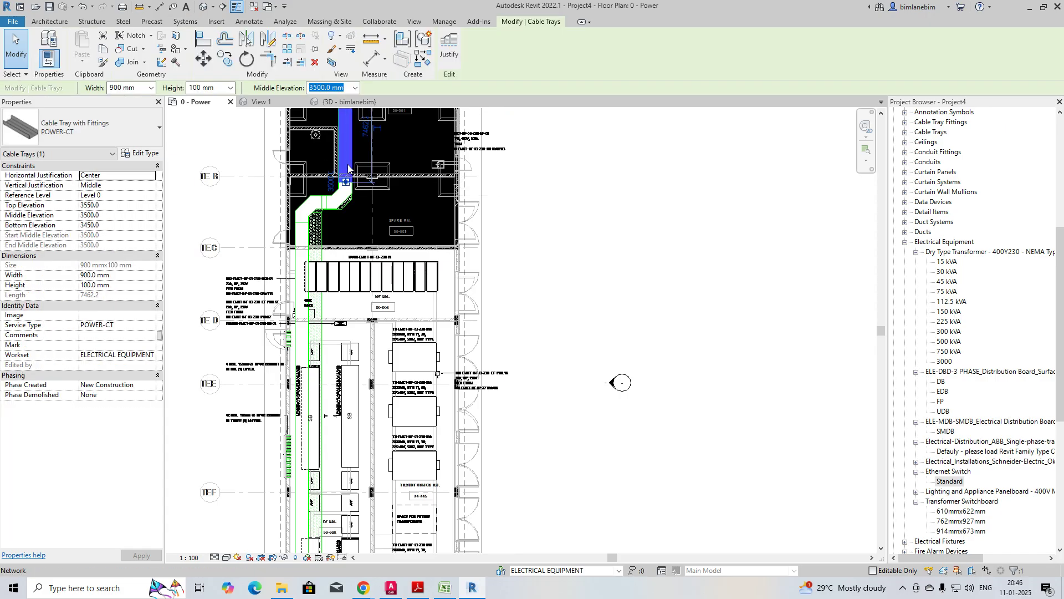
key("Escape")
key("Tab")
left_click(343, 186)
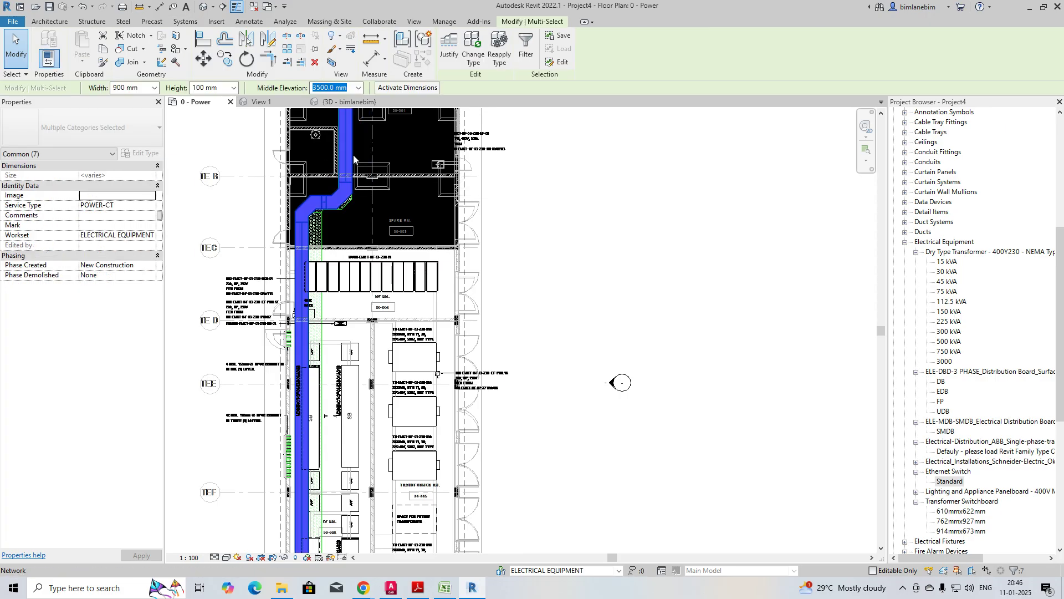
left_click(334, 64)
middle_click_drag(534, 332, 399, 238, "shift")
Step: Add the POWER-CT filter to the 3D view's visibility and graphics overrides
key("v")
key("g")
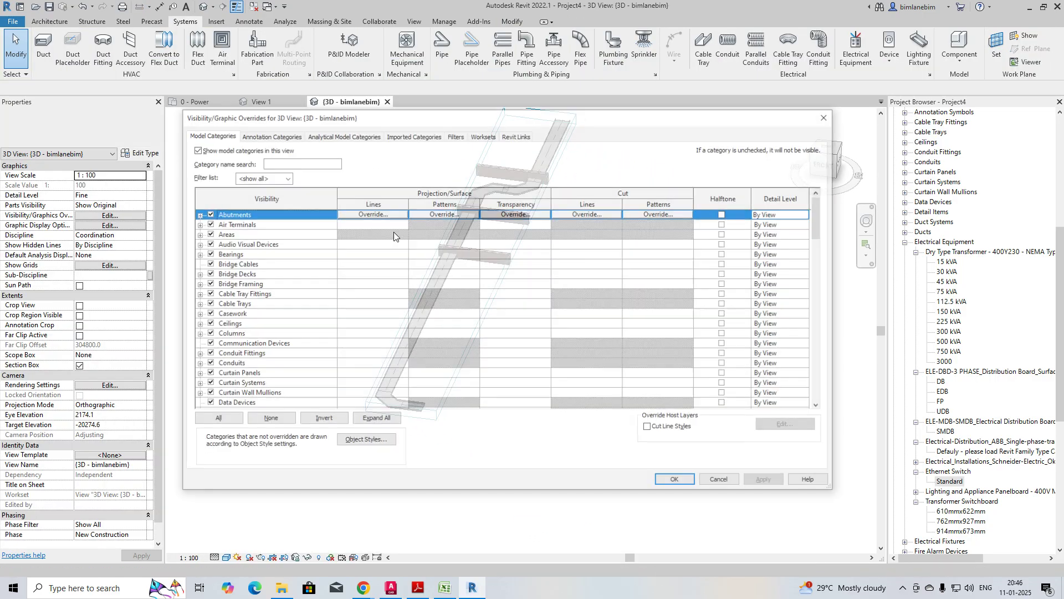
key("Escape")
key("v")
key("g")
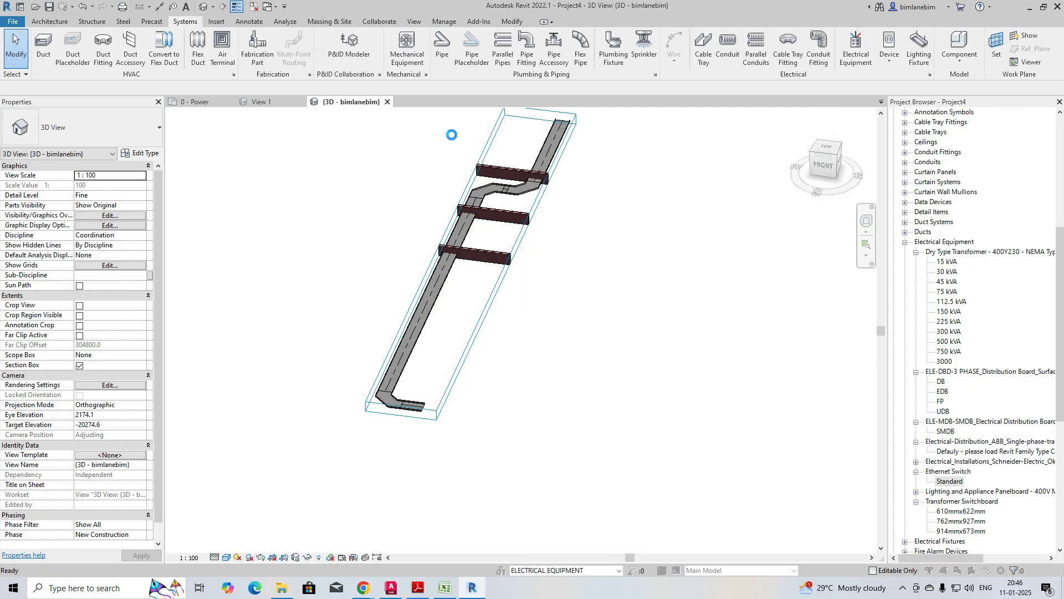
left_click(454, 136)
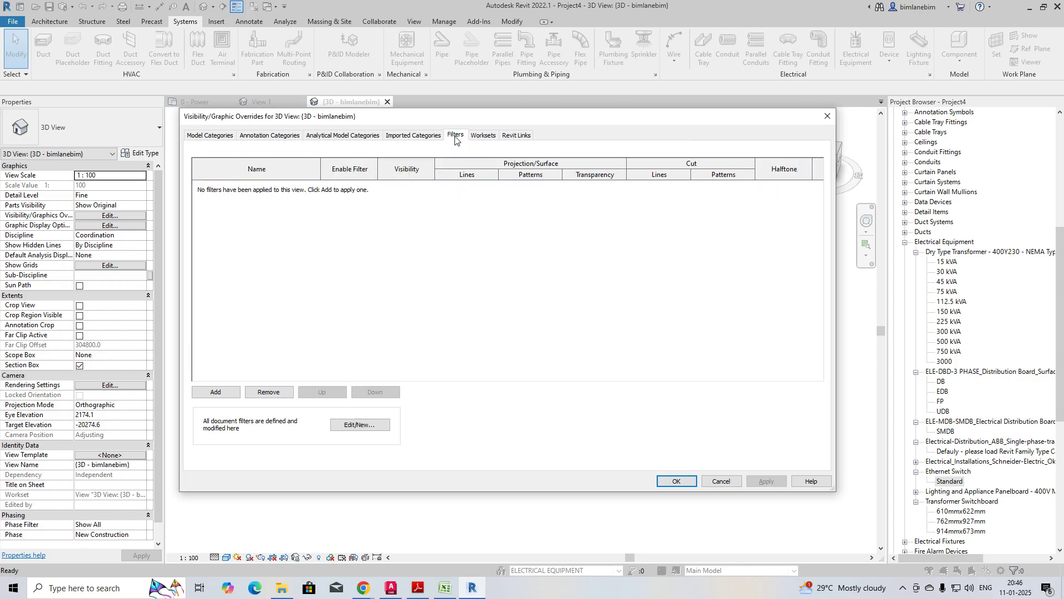
left_click(226, 395)
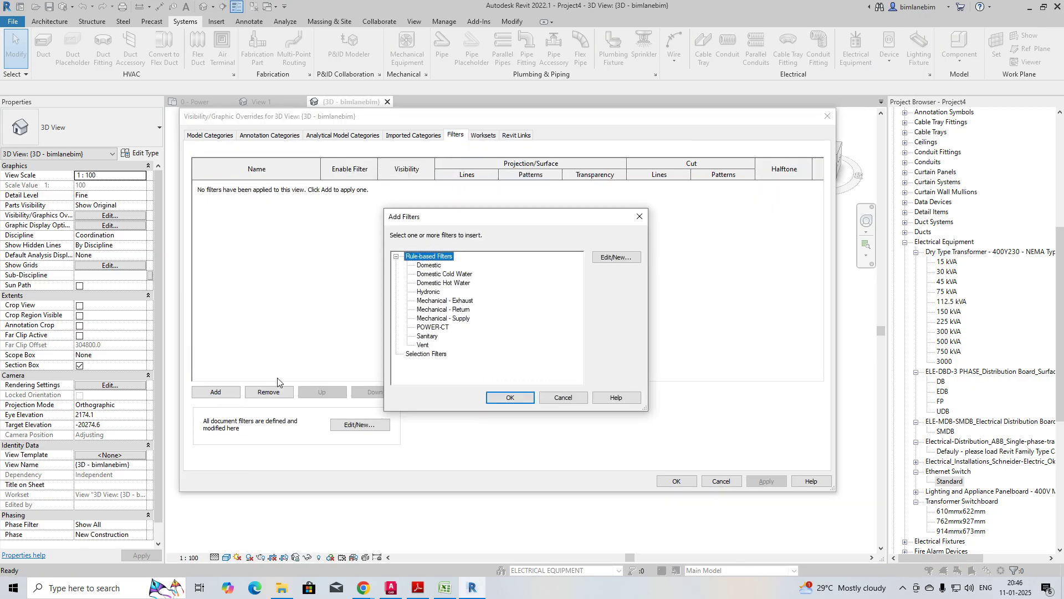
left_click(441, 327)
left_click(502, 394)
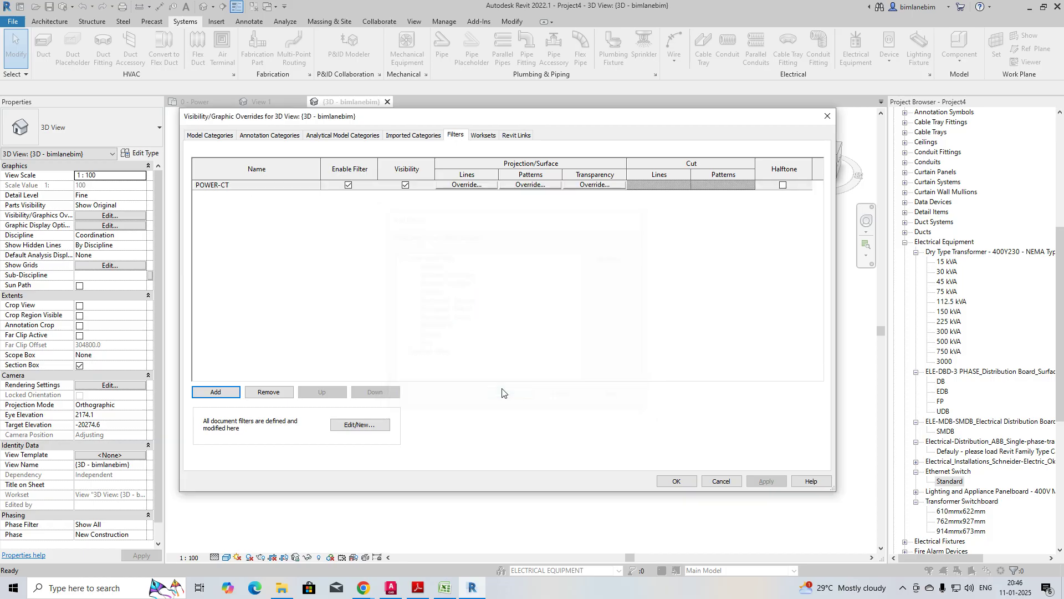
Step: Override the POWER-CT filter's foreground pattern with a Green solid fill in the 3D view and inspect the tray run
left_click(527, 185)
left_click(505, 268)
left_click(502, 279)
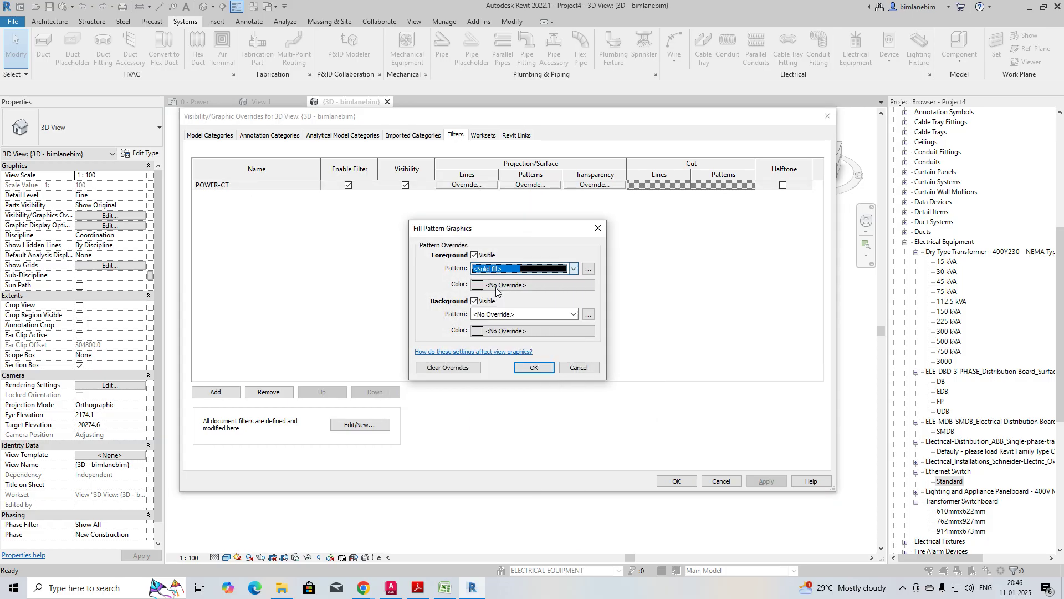
left_click(501, 285)
left_click(436, 314)
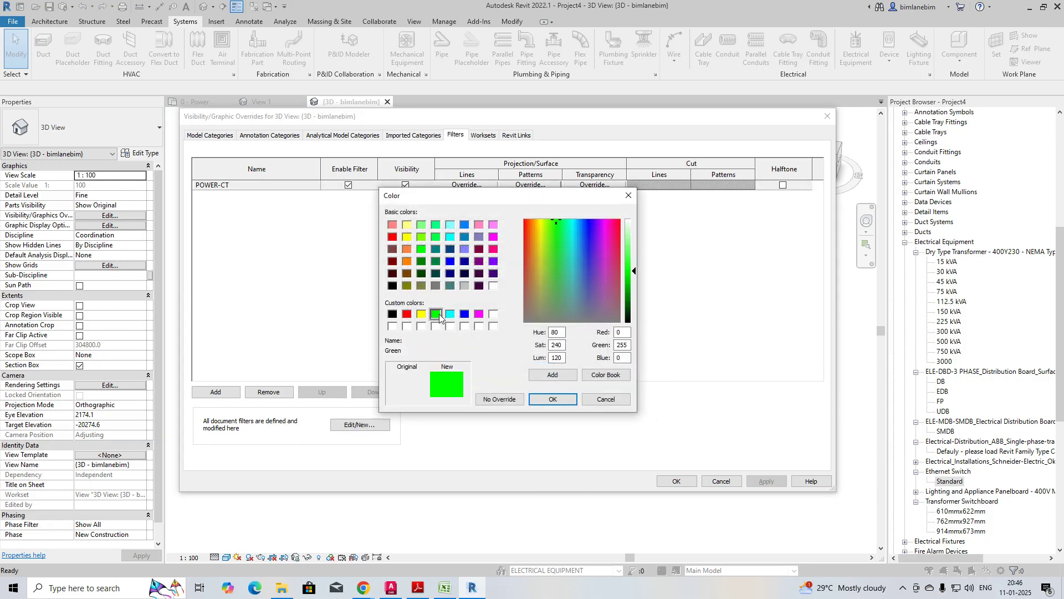
left_click(542, 400)
left_click(534, 370)
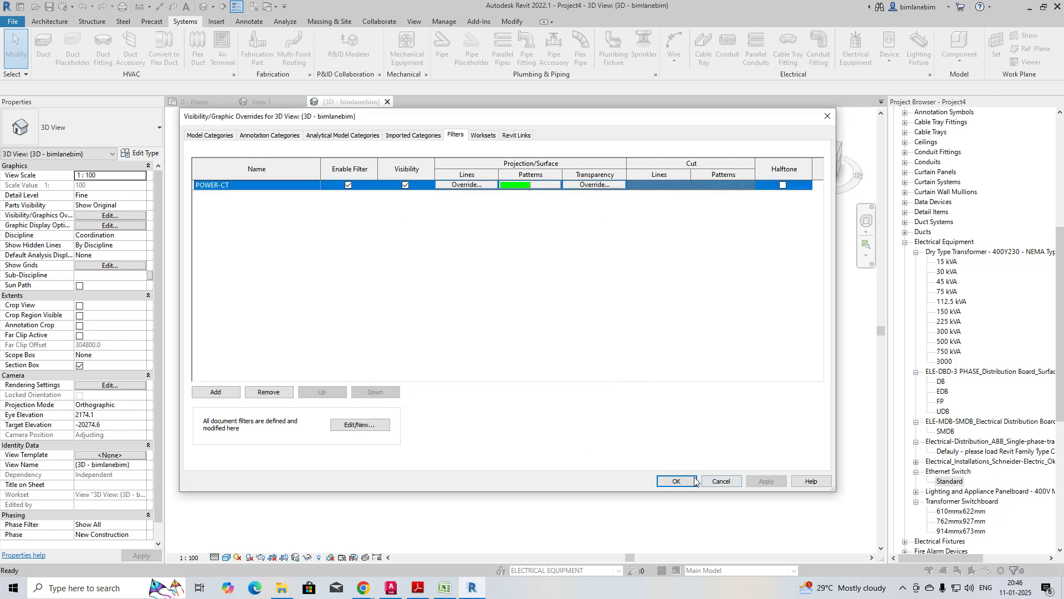
left_click(677, 481)
left_click(465, 368)
middle_click_drag(483, 291, 483, 441, "shift")
Step: Place a building section on the 0 - Power plan across the LV Rm. just below the tray's turn and open its view
left_click(199, 102)
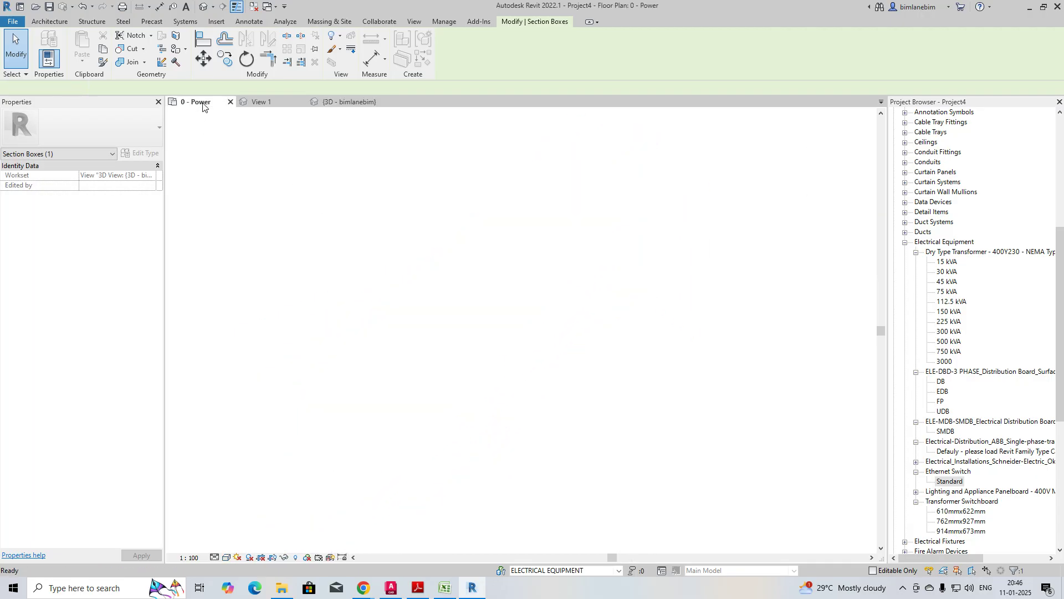
middle_click_drag(382, 541, 380, 387)
scroll(330, 447, "up", 2)
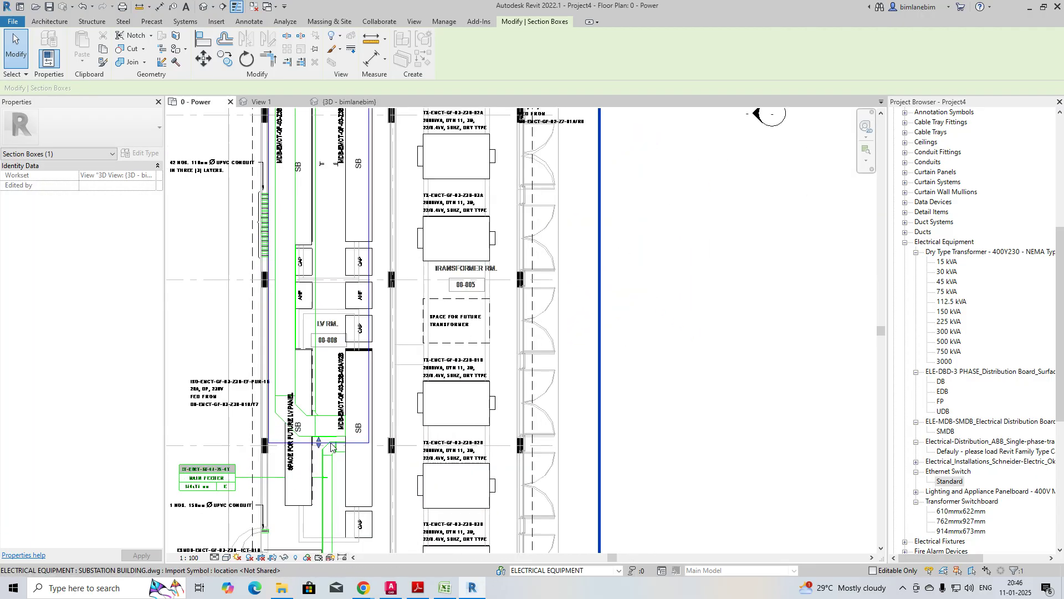
left_click(226, 8)
left_click(211, 434)
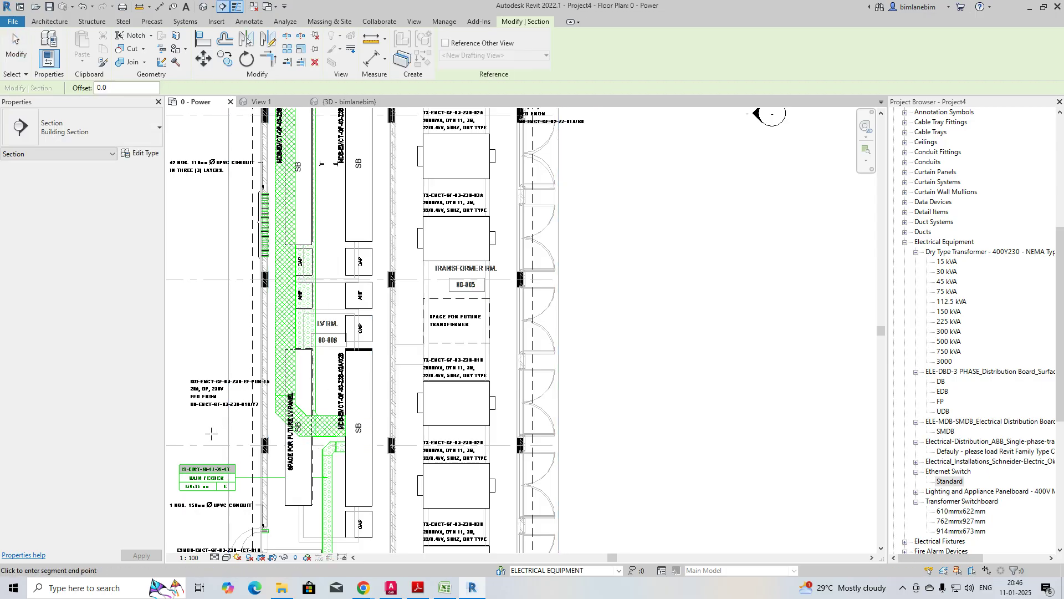
left_click(388, 434)
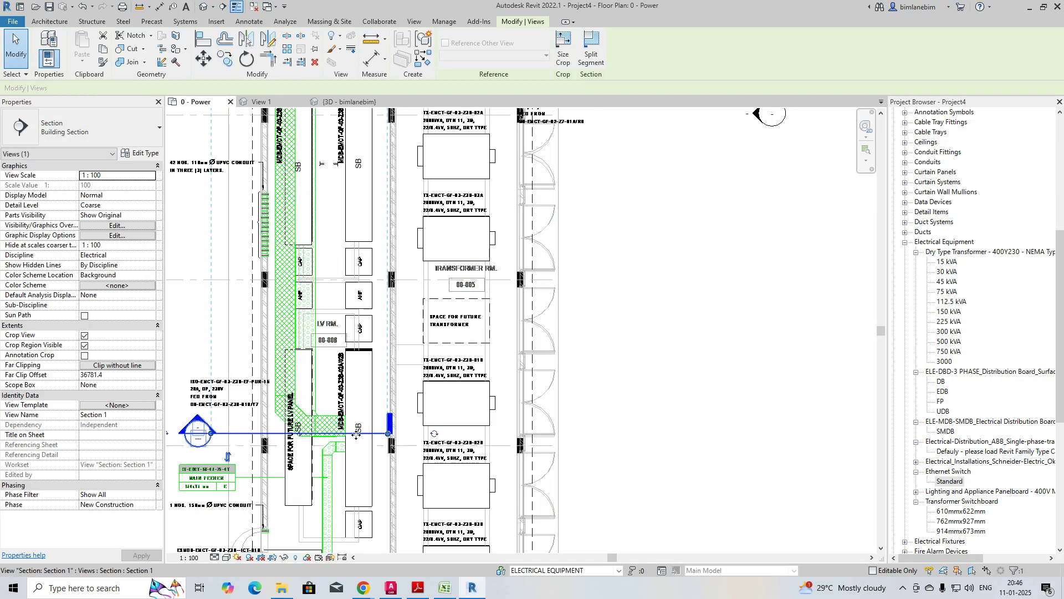
right_click(390, 440)
left_click(391, 191)
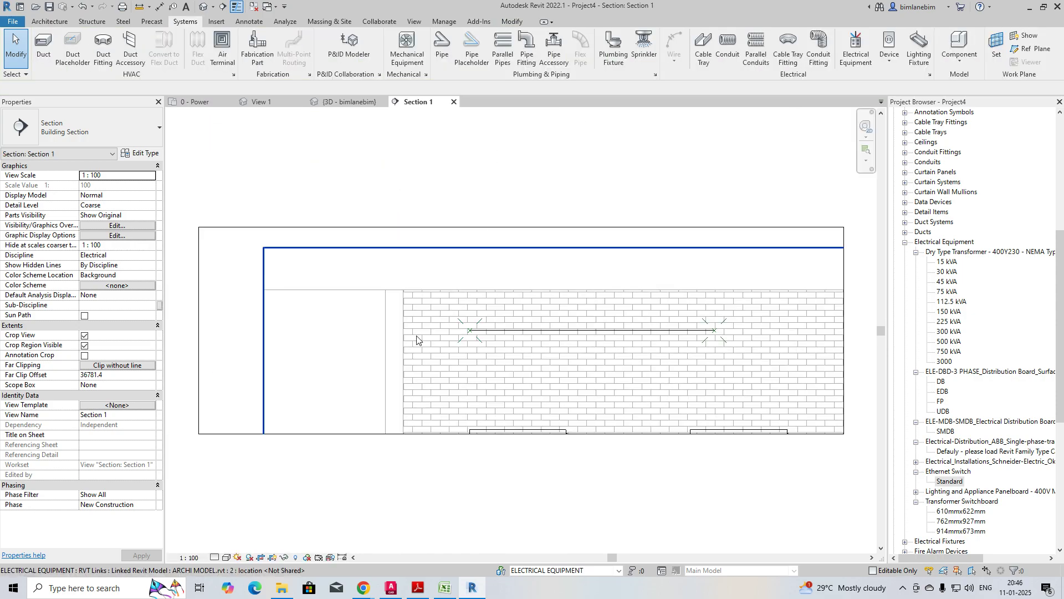
Step: Set the section view's detail level to Fine and extend its crop region downward to include the equipment below the tray
left_click(214, 558)
left_click(224, 546)
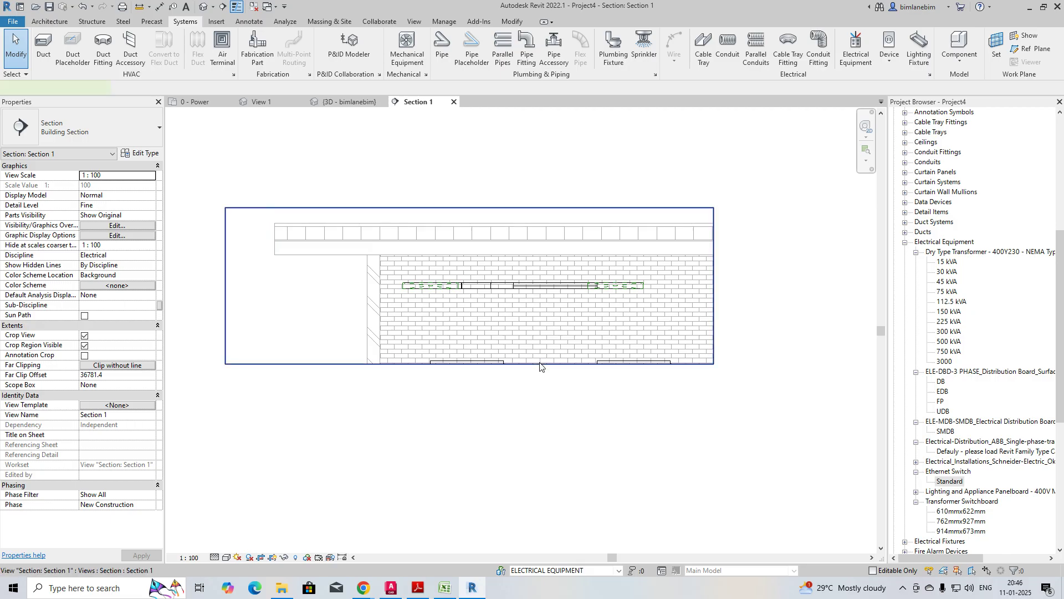
left_click(469, 363)
left_click_drag(469, 364, 453, 452)
scroll(627, 283, "up", 3)
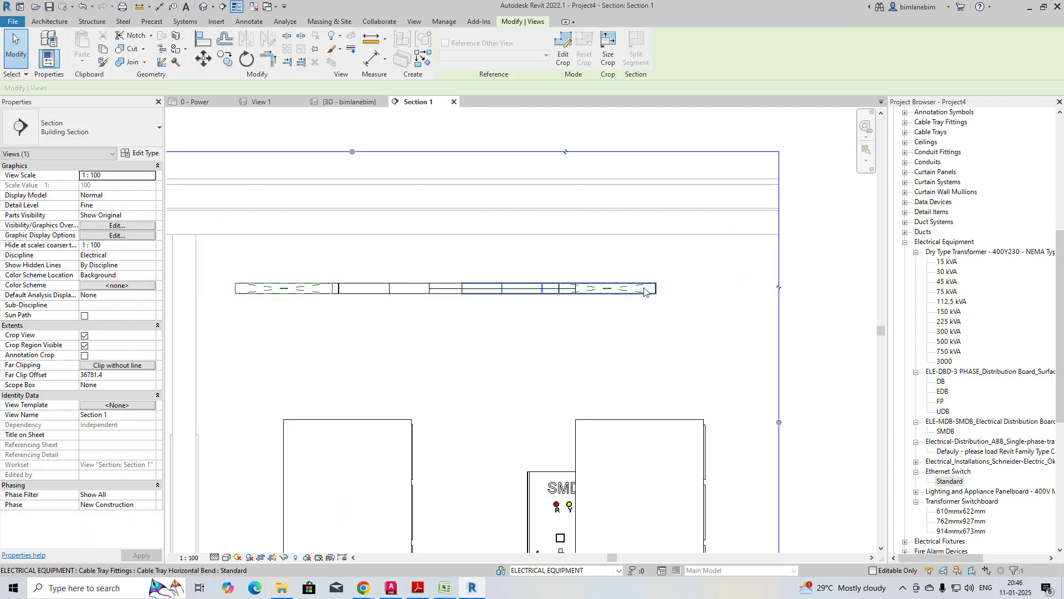
scroll(616, 298, "down", 2)
middle_click_drag(479, 334, 489, 327)
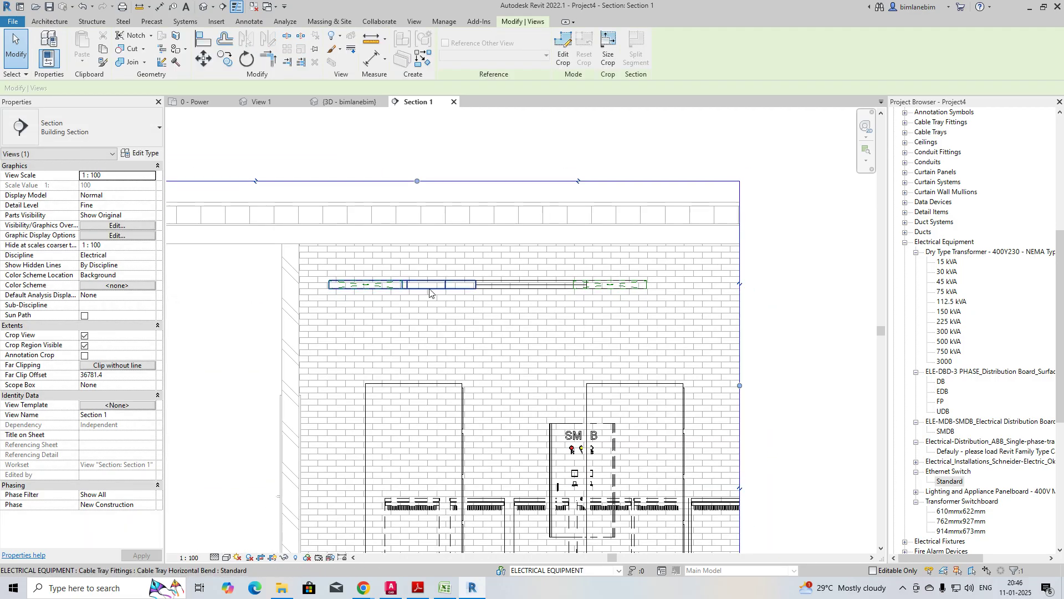
Step: Shorten the section's view depth on the 0 - Power plan to cover only the tray's turn in the LV Rm
left_click(193, 102)
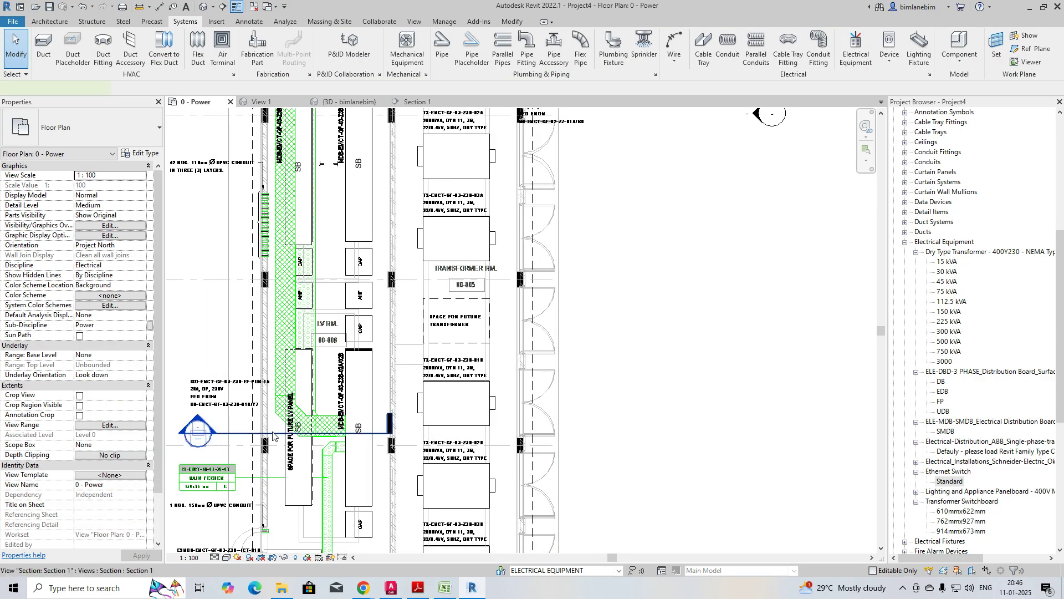
scroll(308, 407, "down", 5)
middle_click_drag(309, 211, 315, 391)
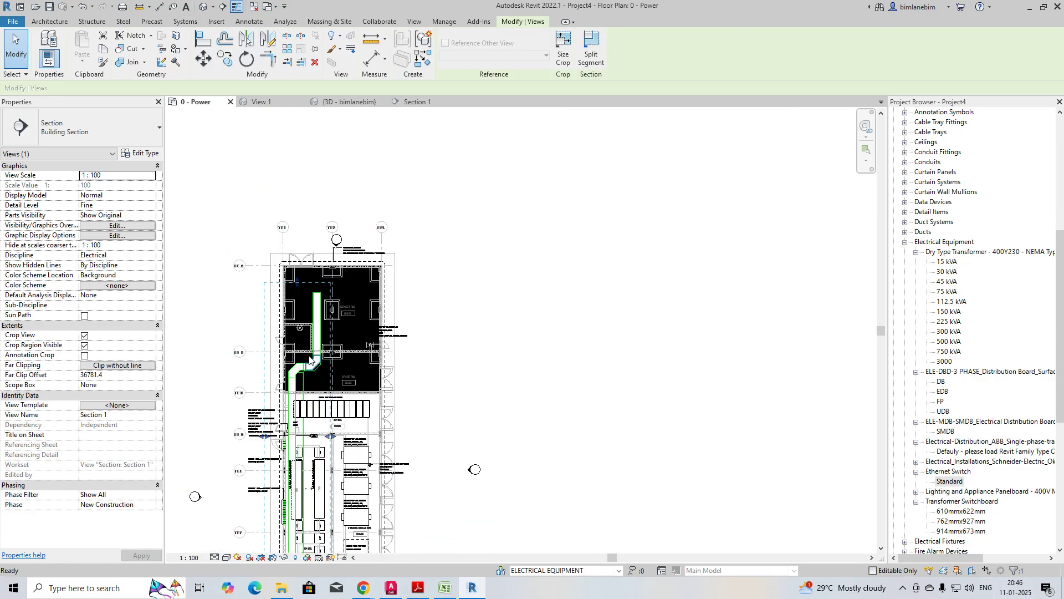
left_click_drag(298, 283, 276, 533)
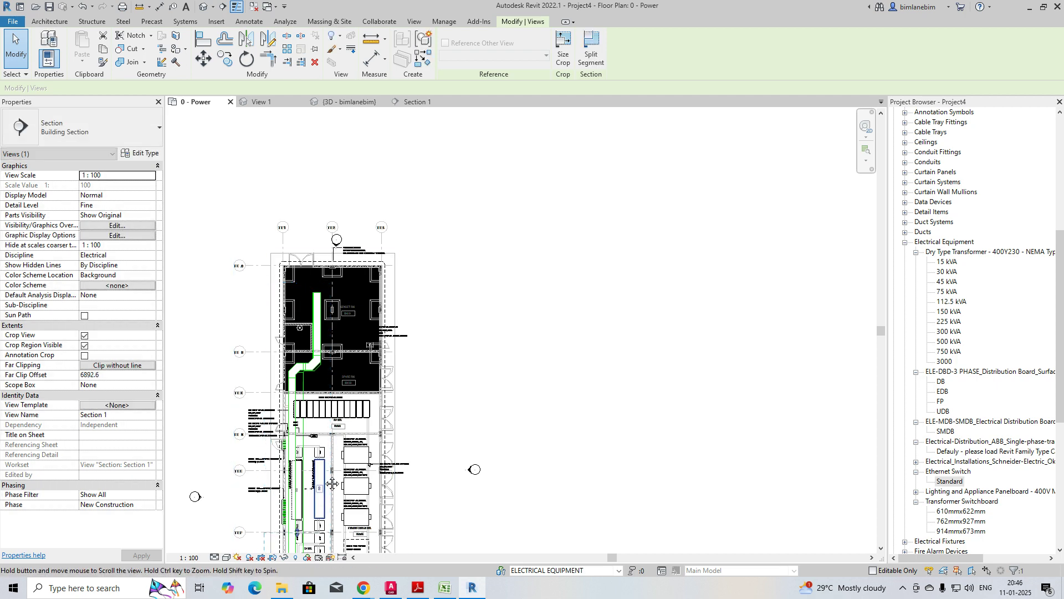
middle_click_drag(293, 537, 366, 236)
scroll(370, 237, "up", 2)
left_click_drag(370, 231, 370, 293)
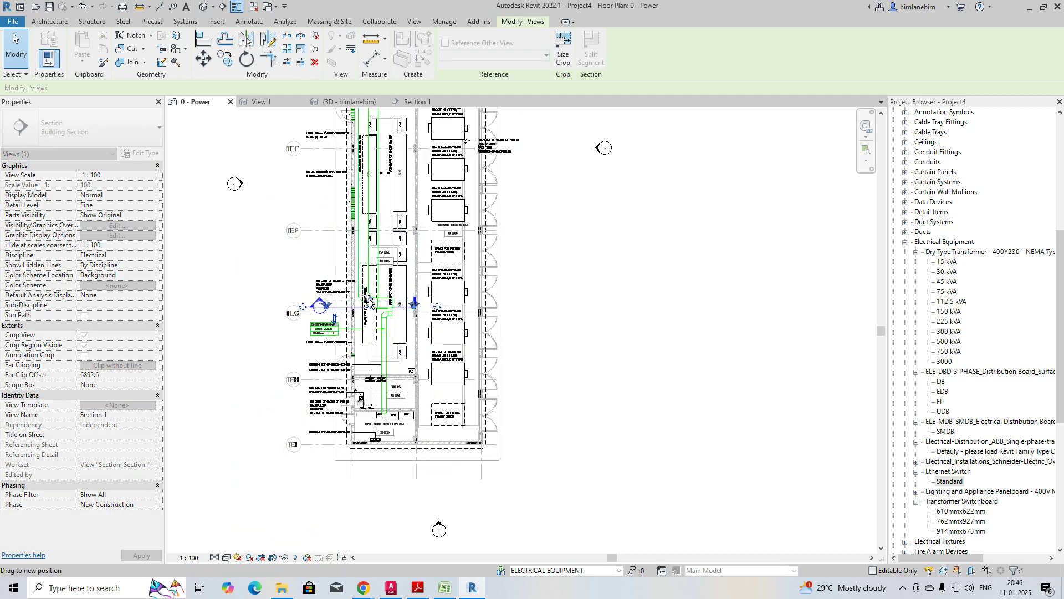
key("Escape")
scroll(369, 297, "up", 7)
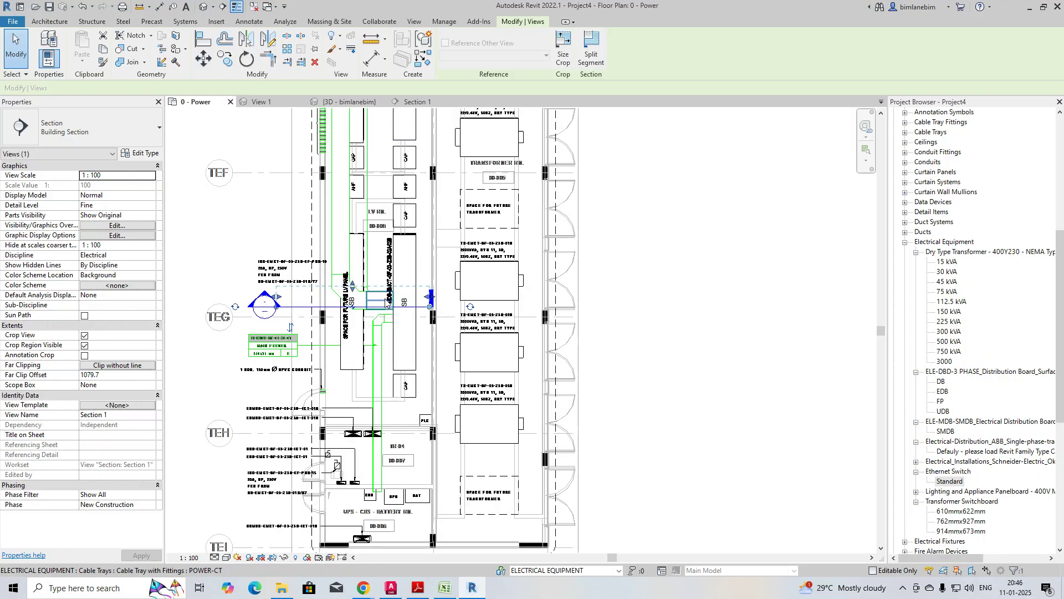
Step: In Section 1, draw a 900 mm cable tray drop about 1220 mm from the horizontal tray's open end to the equipment top
left_click(367, 293)
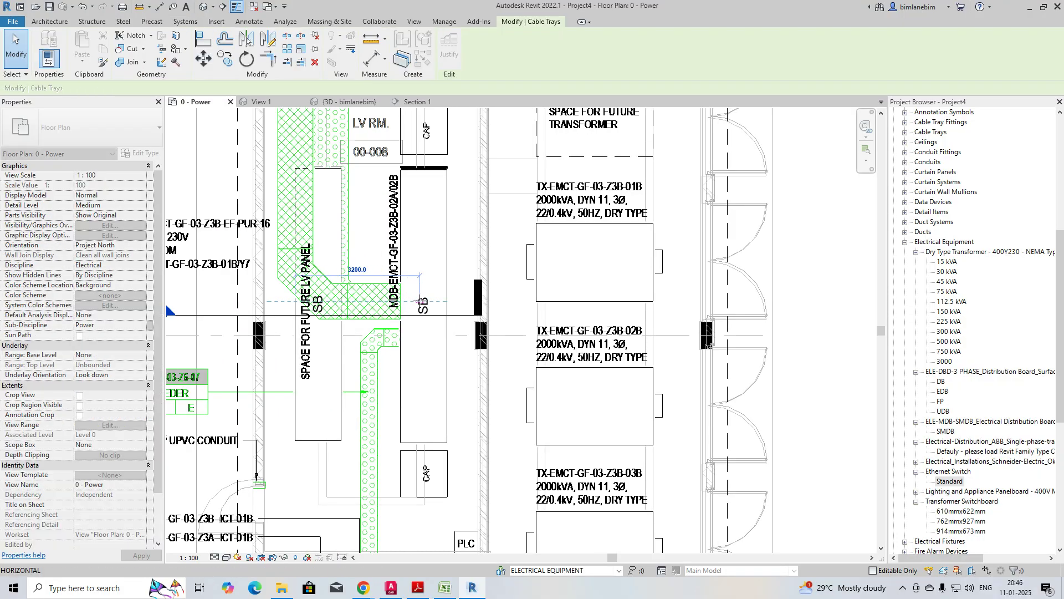
left_click(418, 102)
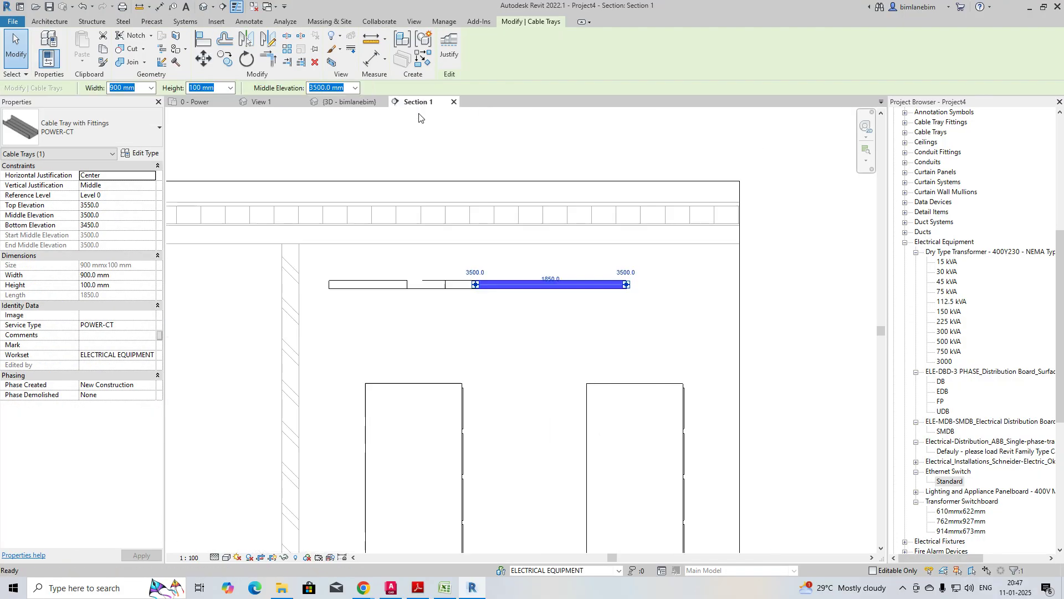
right_click(627, 292)
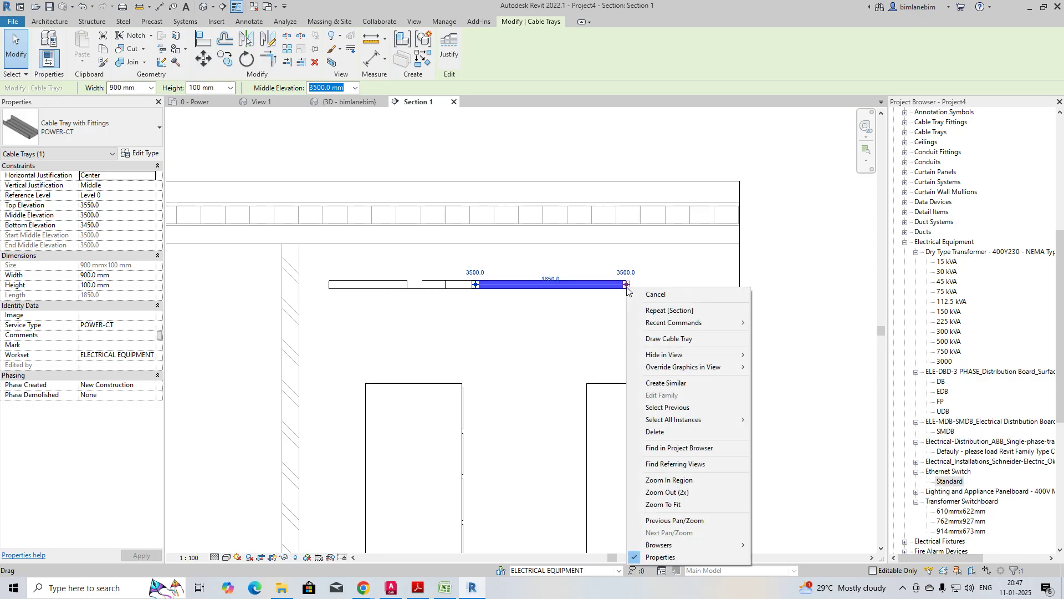
left_click(649, 339)
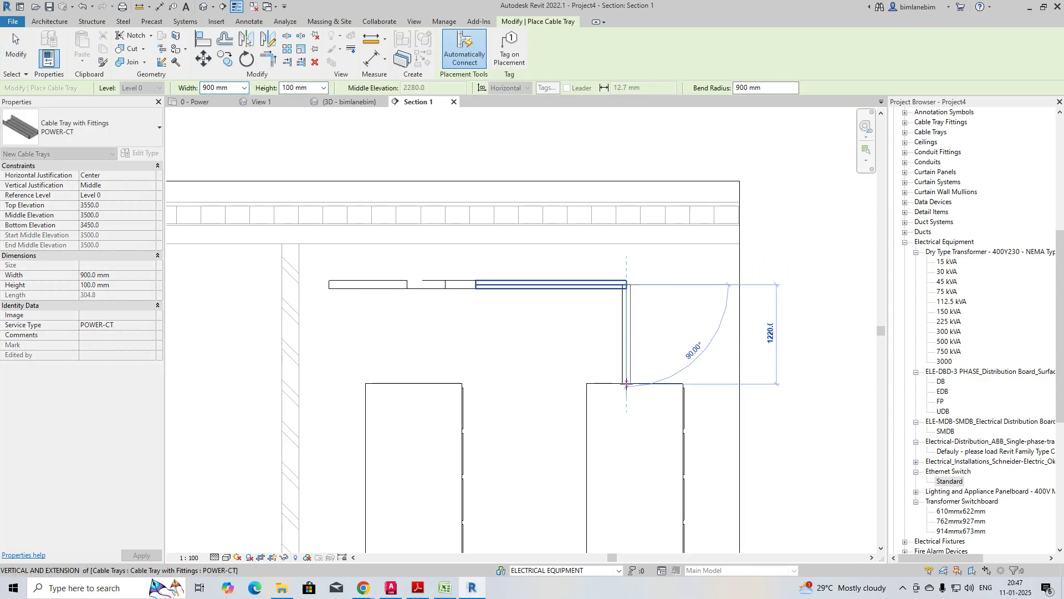
left_click(627, 384)
key("Escape")
key("Escape")
Step: Set the bend radius of the drop's vertical outside bend to 300 mm
left_click(607, 307)
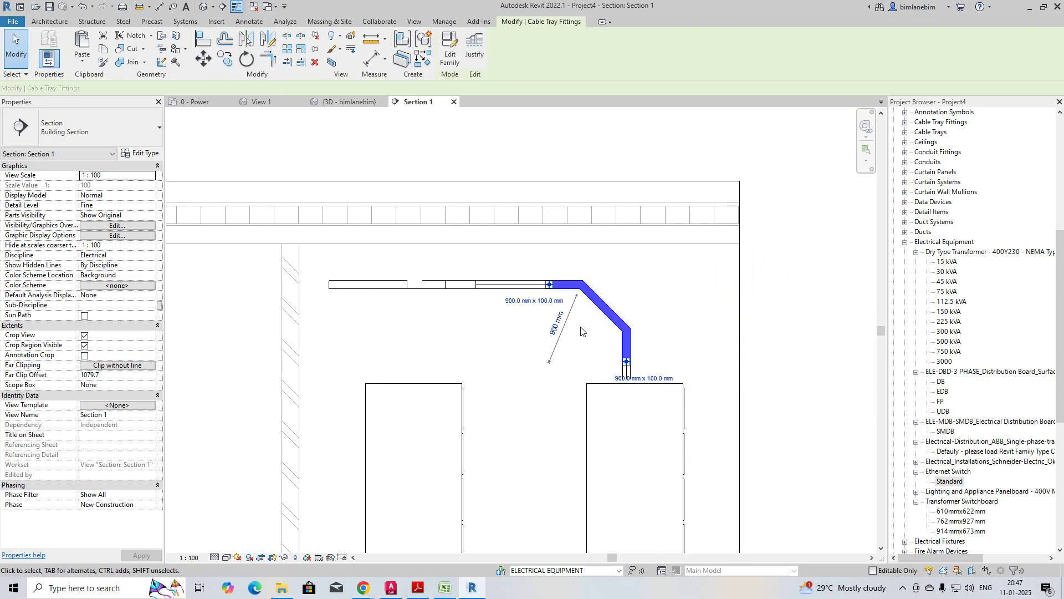
left_click(558, 324)
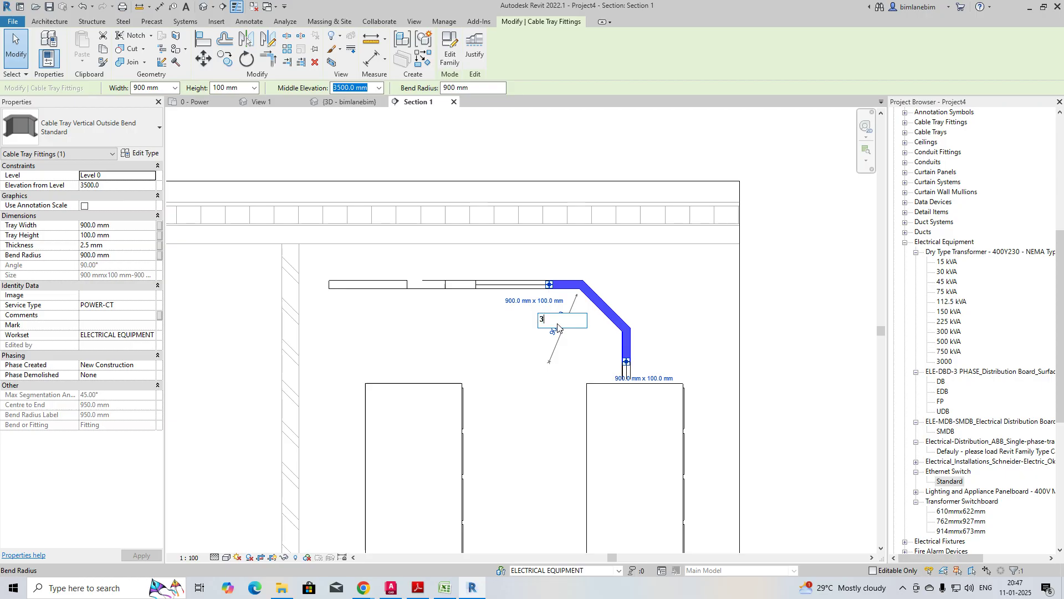
type("300")
key("Return")
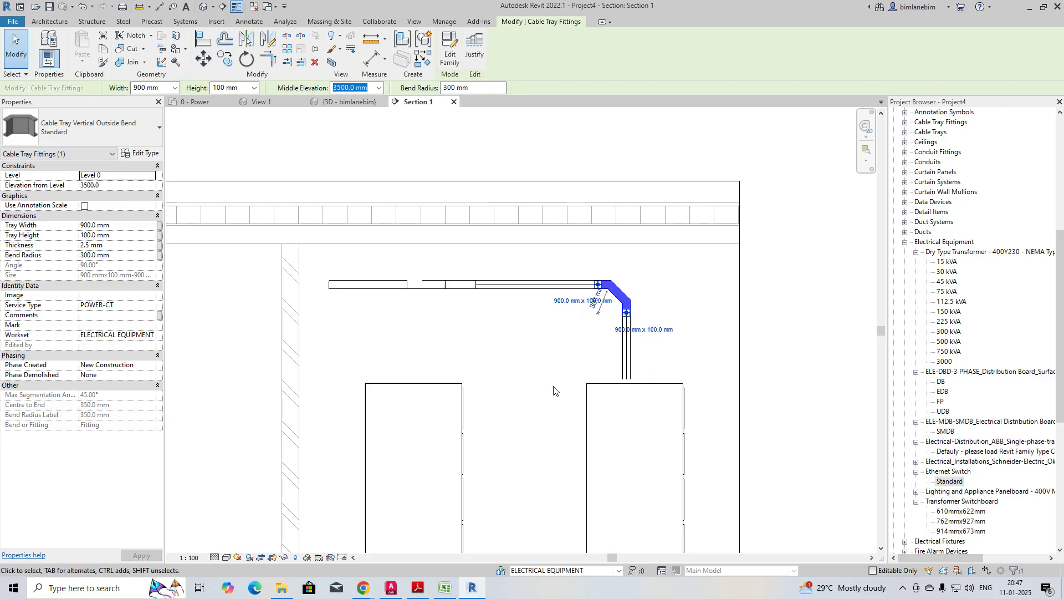
Step: Isolate the section's trays and equipment in a 3D selection box and inspect the tray drop
left_click(603, 372)
scroll(554, 372, "down", 2)
left_click_drag(303, 214, 680, 549)
left_click(333, 64)
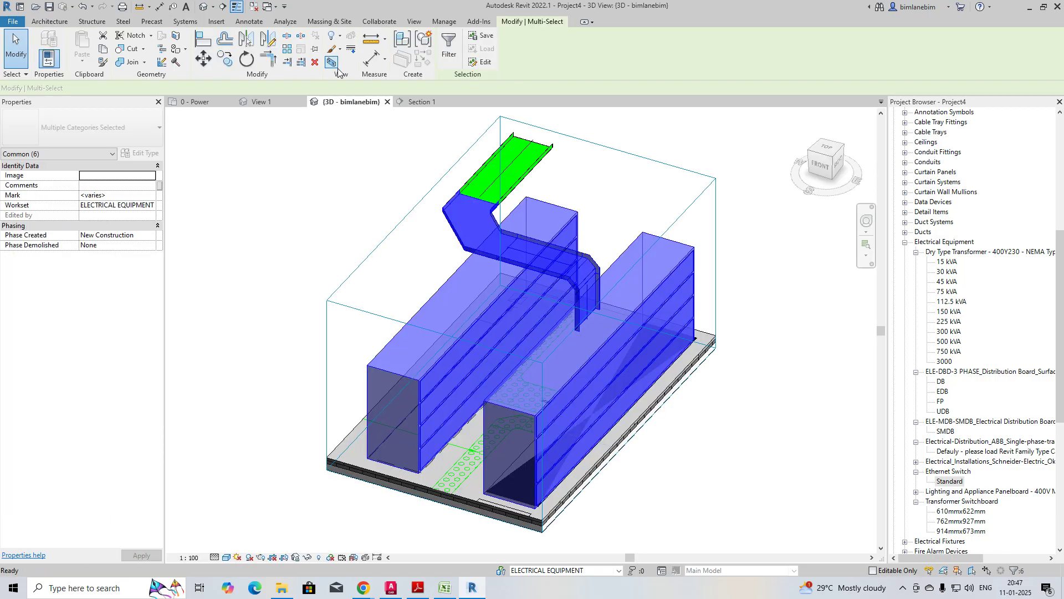
key("Escape")
middle_click_drag(494, 316, 475, 366, "shift")
scroll(476, 367, "down", 2)
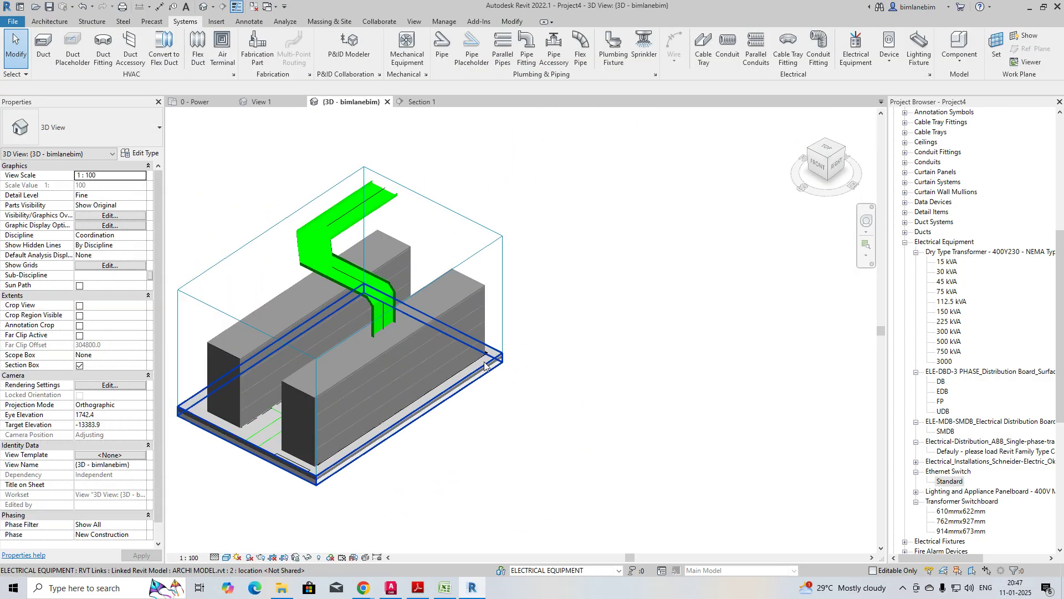
Step: Try to measure the width of the smaller tray in the linked drawing on the 0 - Power plan
left_click(210, 101)
scroll(416, 354, "down", 3)
middle_click_drag(416, 355, 437, 259)
scroll(406, 223, "up", 2)
scroll(411, 299, "up", 3)
scroll(457, 313, "down", 4)
scroll(456, 313, "up", 2)
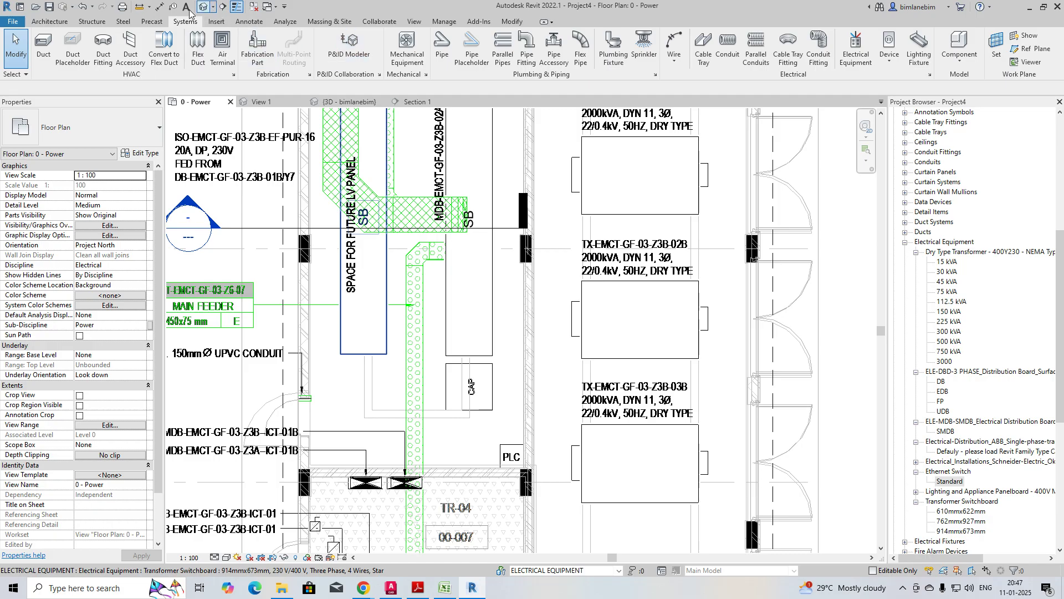
left_click(140, 11)
key("Escape")
scroll(415, 288, "up", 2)
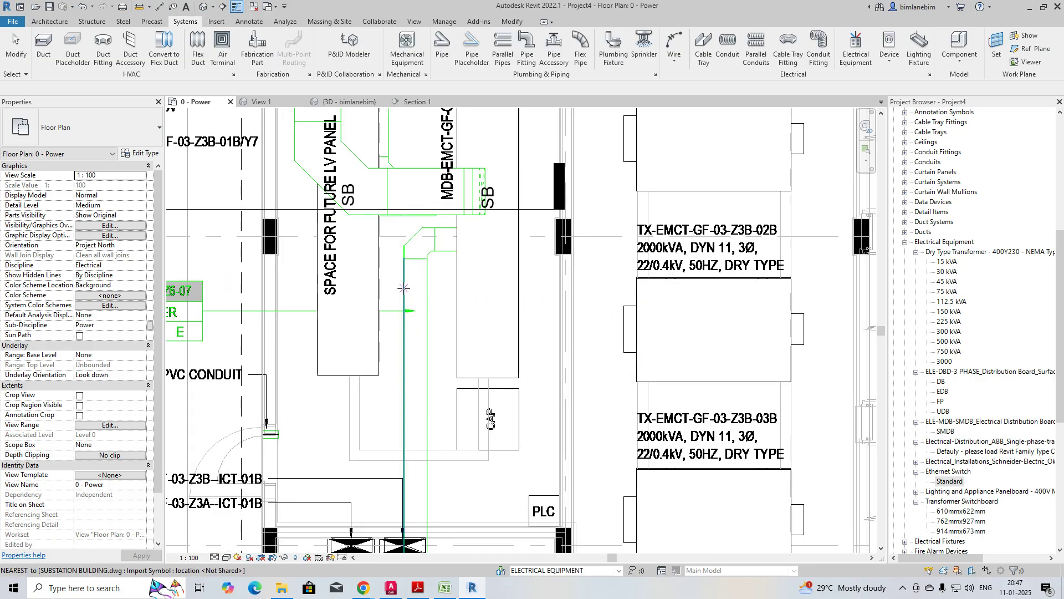
left_click(405, 288)
key("Escape")
key("Escape")
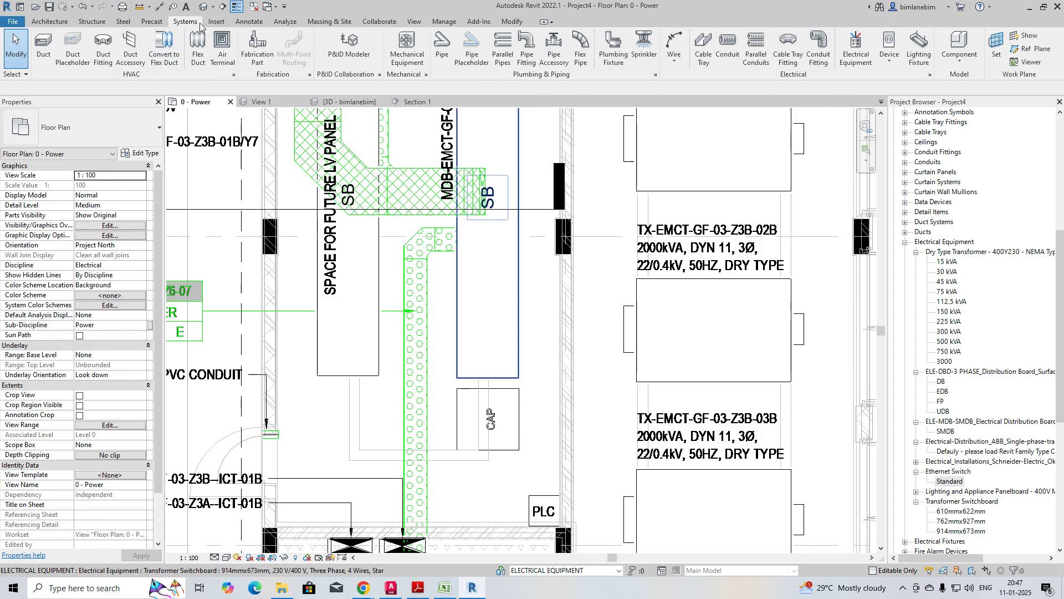
Step: Draw a 450 mm wide POWER-CT cable tray from the MDB switchboard along the drawn route to the UPS - CBS - Battery Rm
left_click(704, 48)
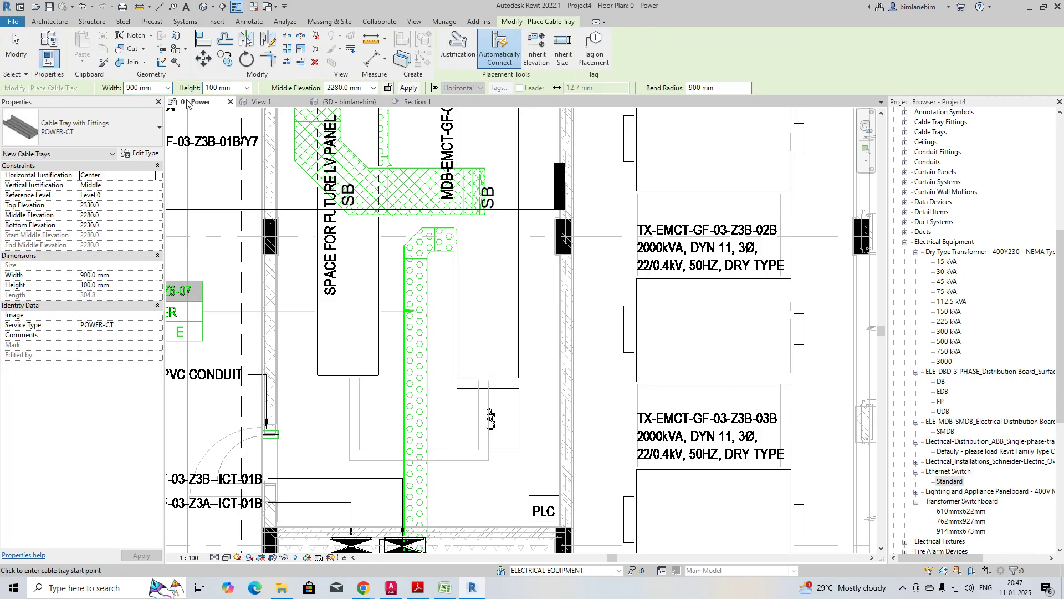
left_click(168, 88)
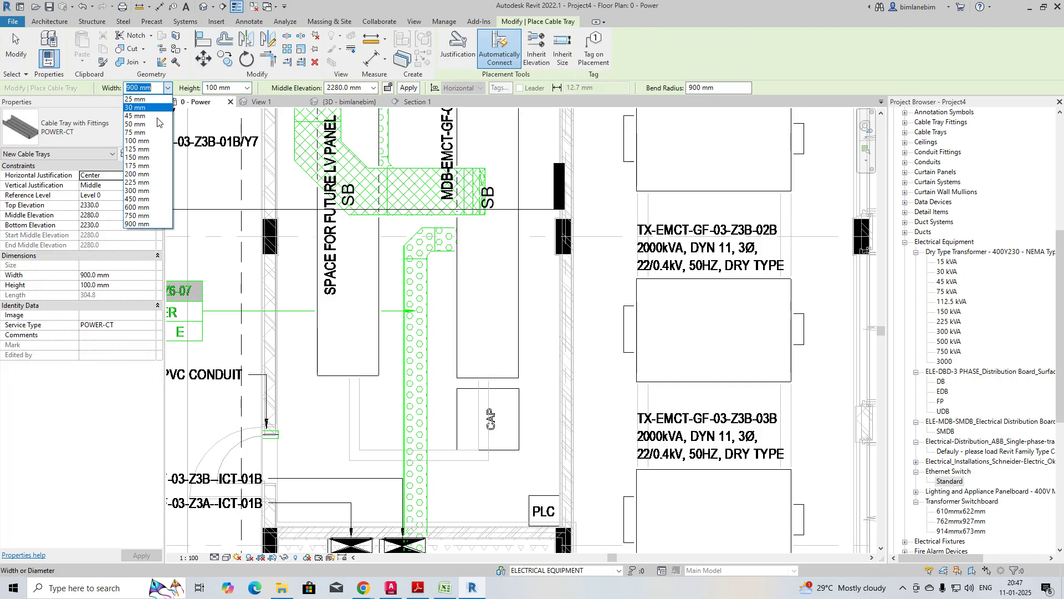
left_click(137, 199)
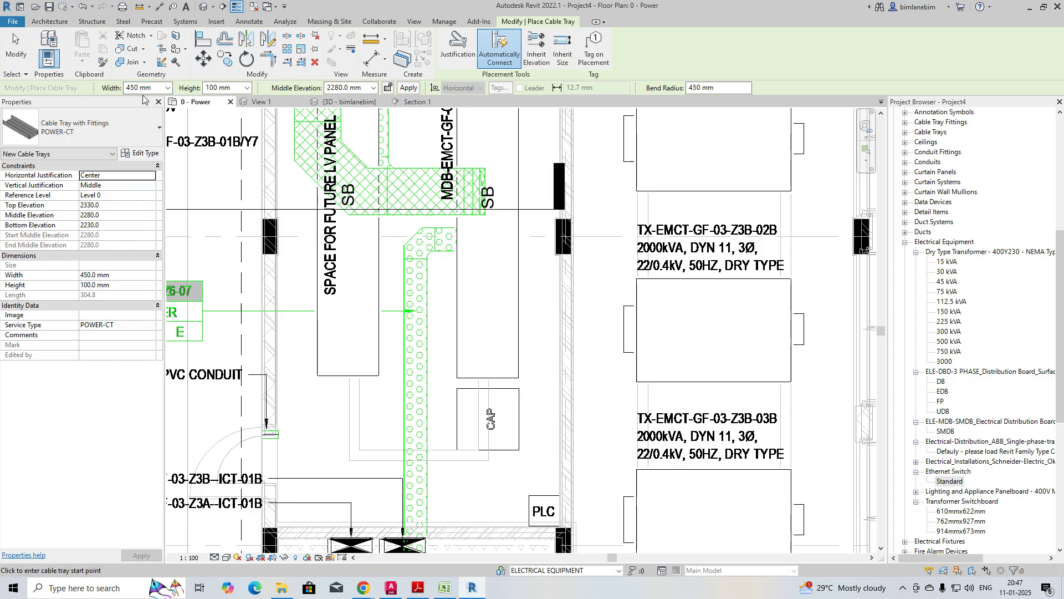
left_click(482, 241)
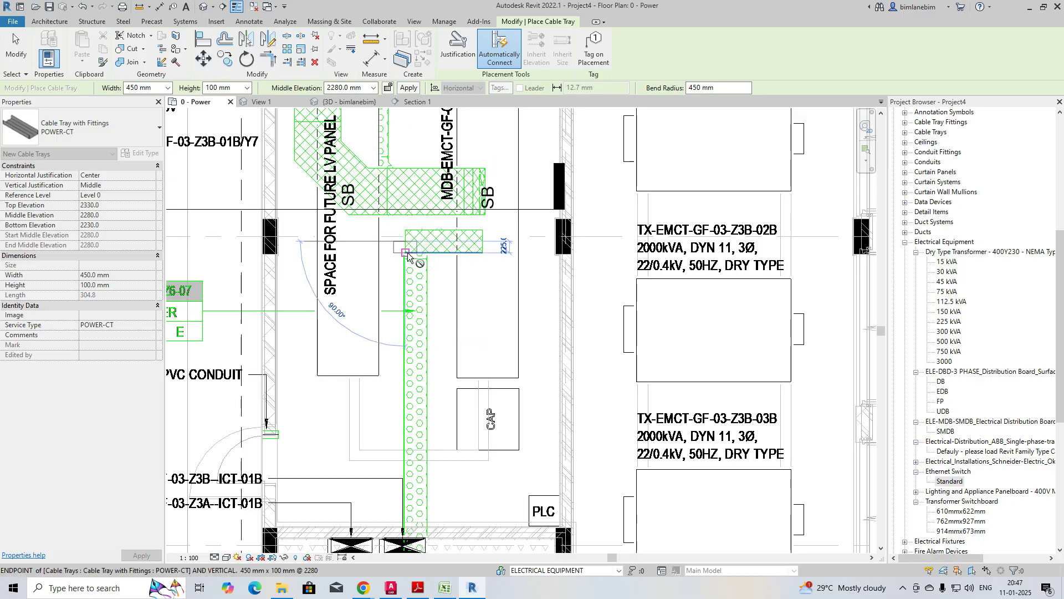
scroll(406, 293, "down", 1)
middle_click_drag(404, 374, 401, 235)
middle_click_drag(404, 413, 411, 330)
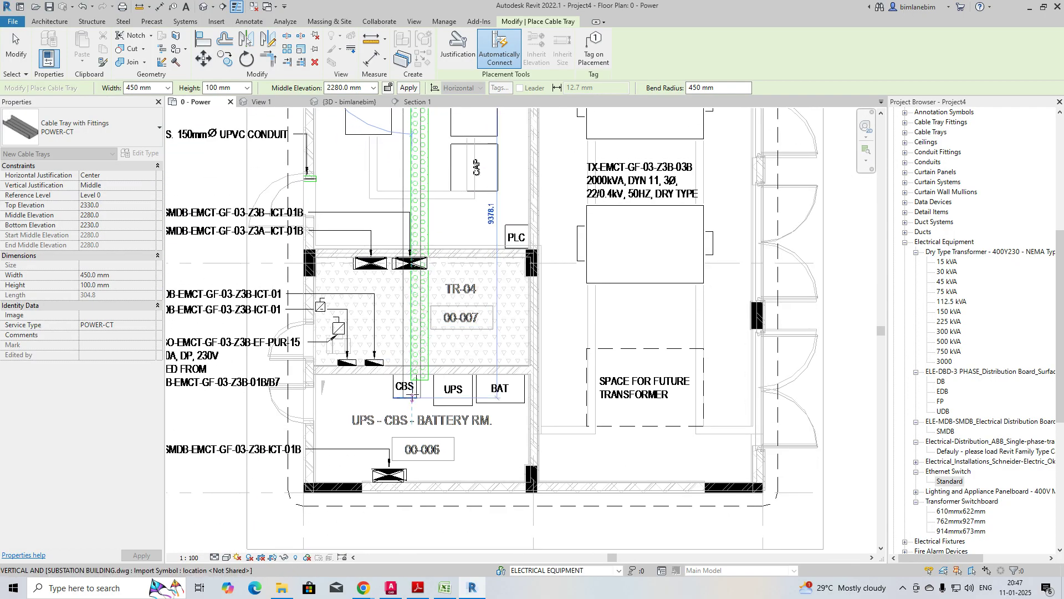
left_click(411, 379)
key("Escape")
key("Escape")
Step: Nudge the new 450 mm tray's long run sideways to align it with the tray in the linked drawing
left_click(418, 318)
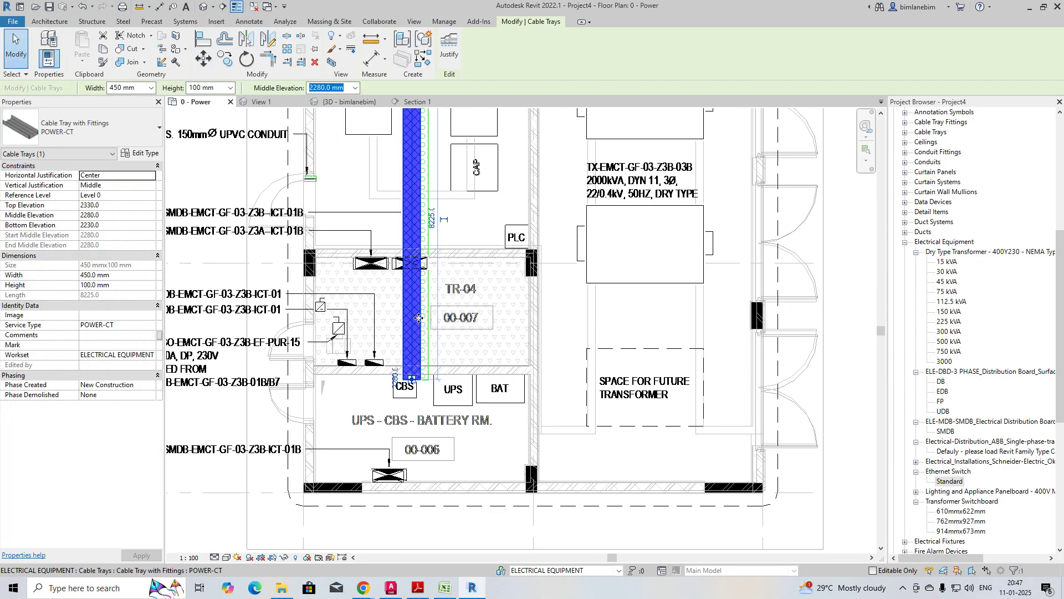
key("Right")
key("Right")
key("Right")
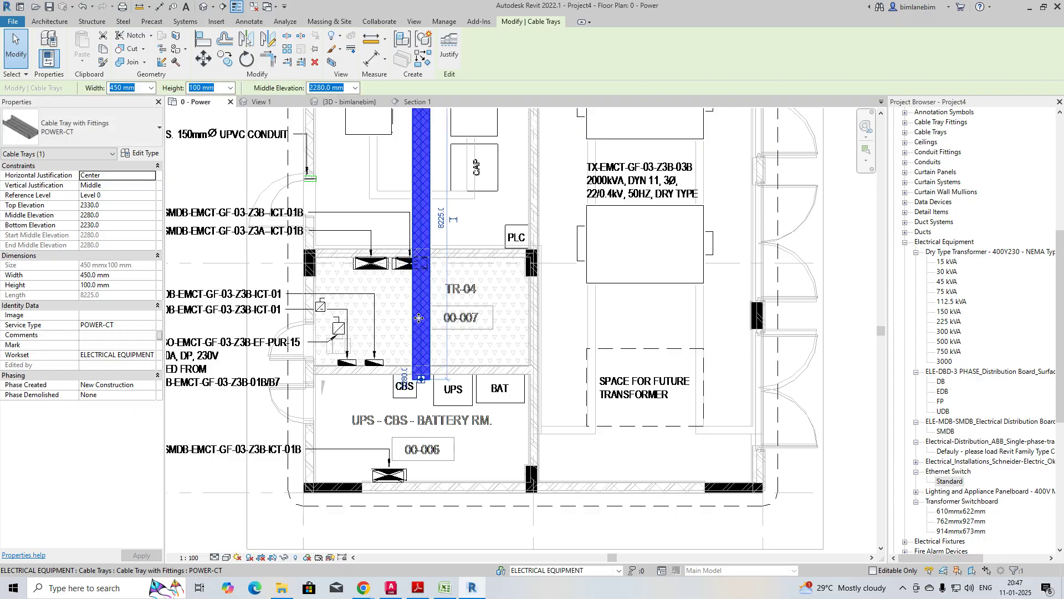
left_click(494, 338)
Step: Move the section line just below the 450 mm tray's turn, limit its depth to that tray, and open its view
scroll(485, 269, "down", 3)
middle_click_drag(468, 222, 435, 297)
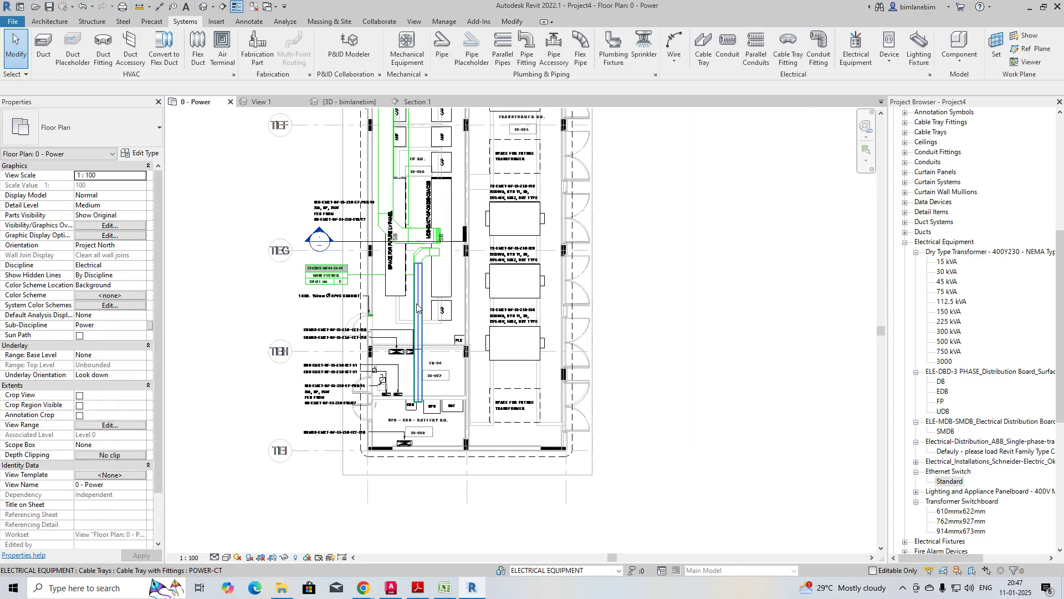
scroll(436, 298, "up", 1)
scroll(457, 225, "up", 3)
left_click(456, 222)
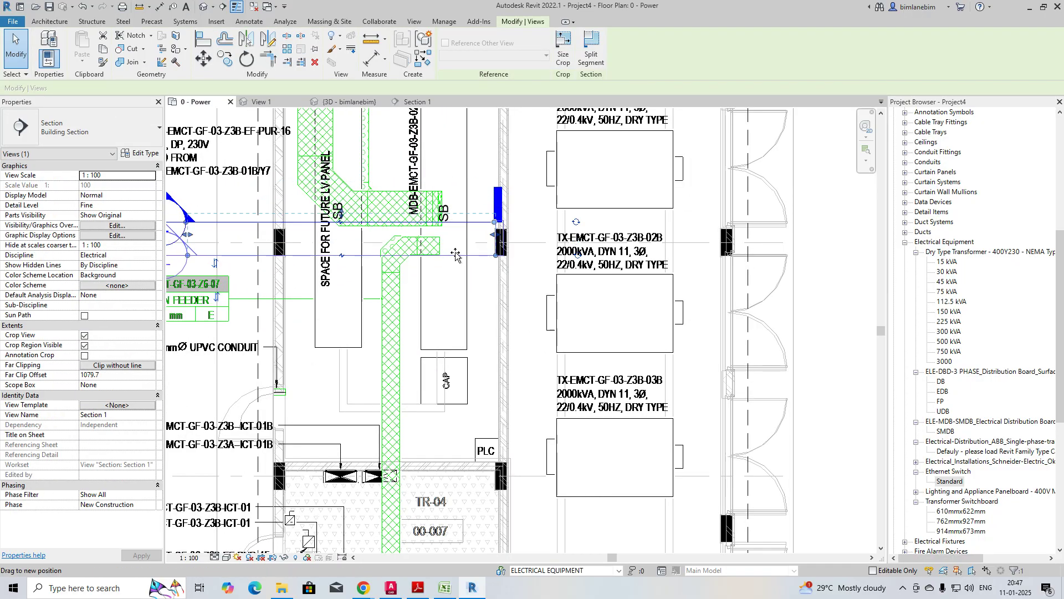
left_click_drag(456, 261, 457, 260)
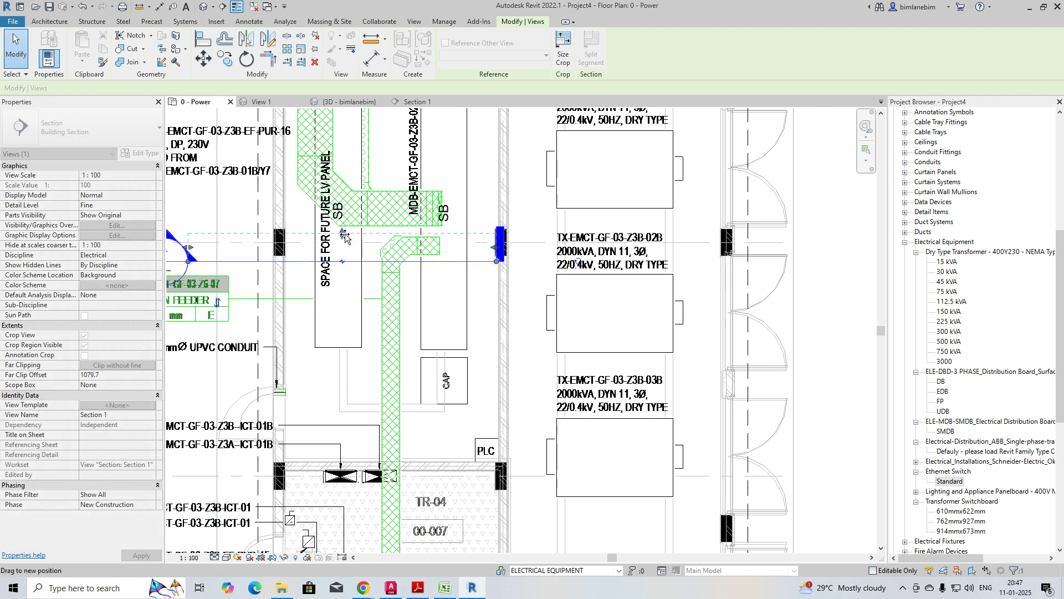
right_click(448, 262)
left_click(485, 327)
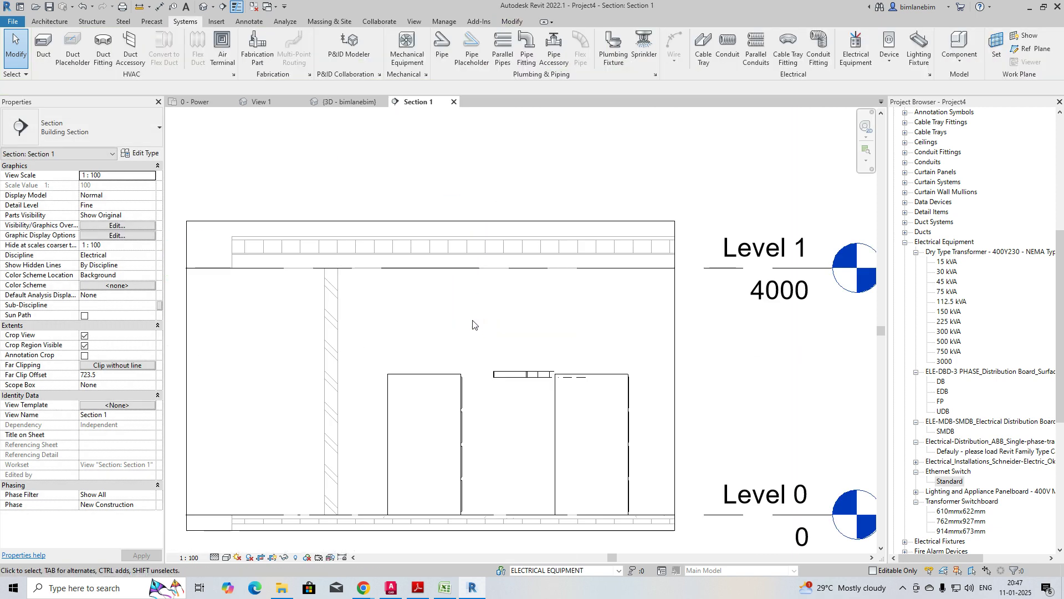
Step: Set the middle elevation of the 450 mm tray and its horizontal bend to 3500 mm
scroll(454, 316, "up", 2)
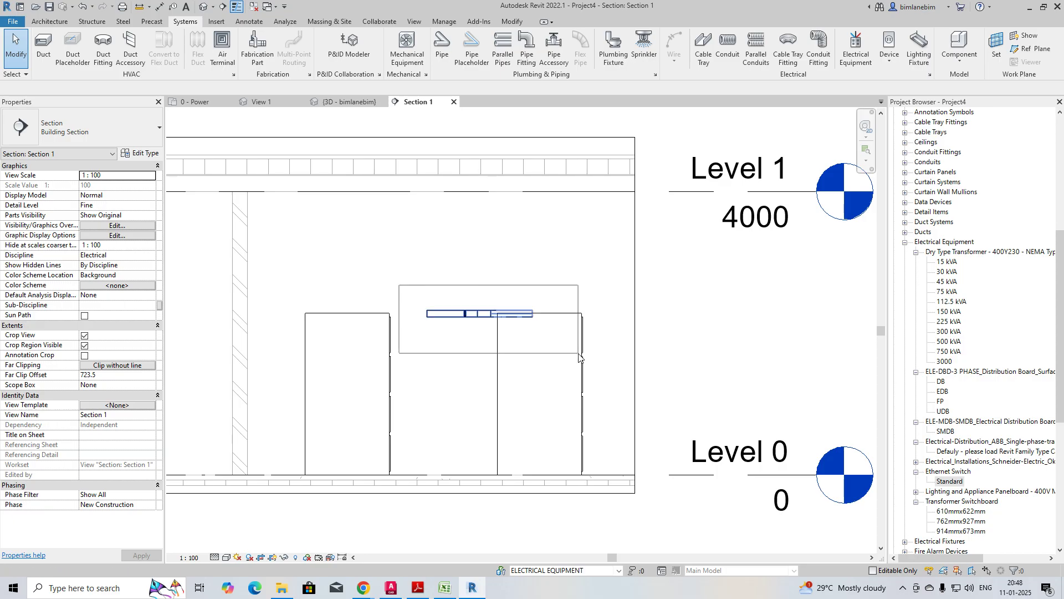
left_click_drag(578, 356, 574, 355)
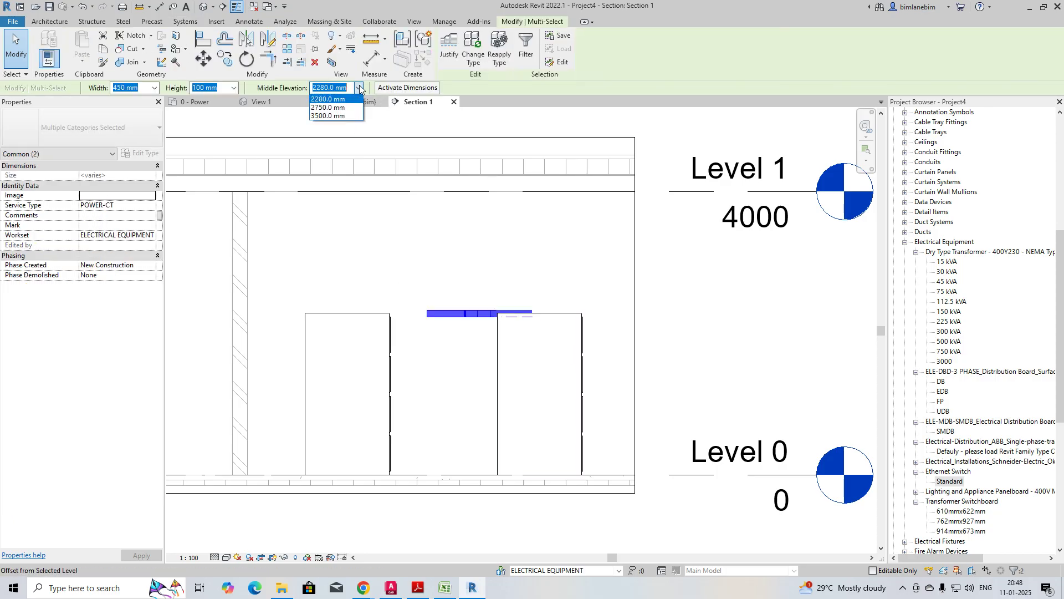
key("Escape")
scroll(424, 240, "up", 2)
left_click(435, 237)
scroll(430, 239, "up", 1)
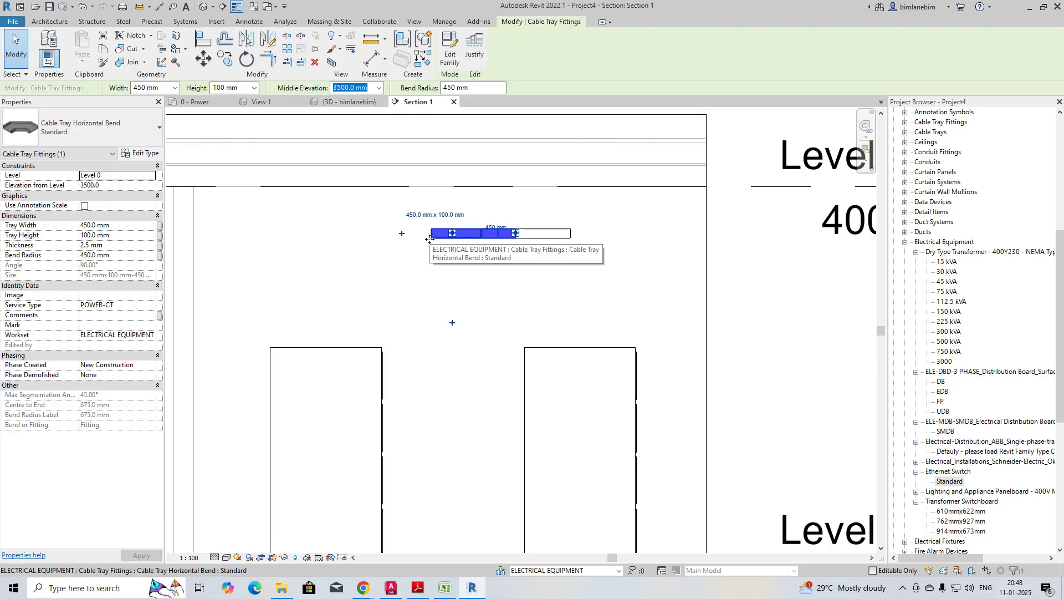
key("Escape")
Step: Draw a 450 mm cable tray drop about 1160 mm from the raised tray's open end to just above the equipment
left_click(564, 240)
right_click(570, 231)
left_click(601, 283)
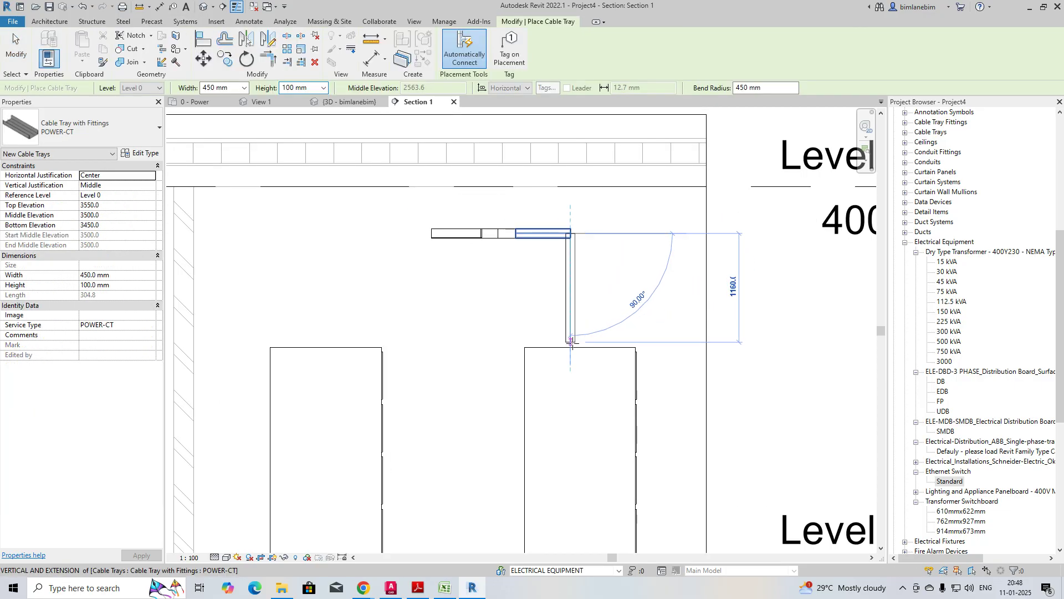
left_click(571, 342)
key("Escape")
key("Escape")
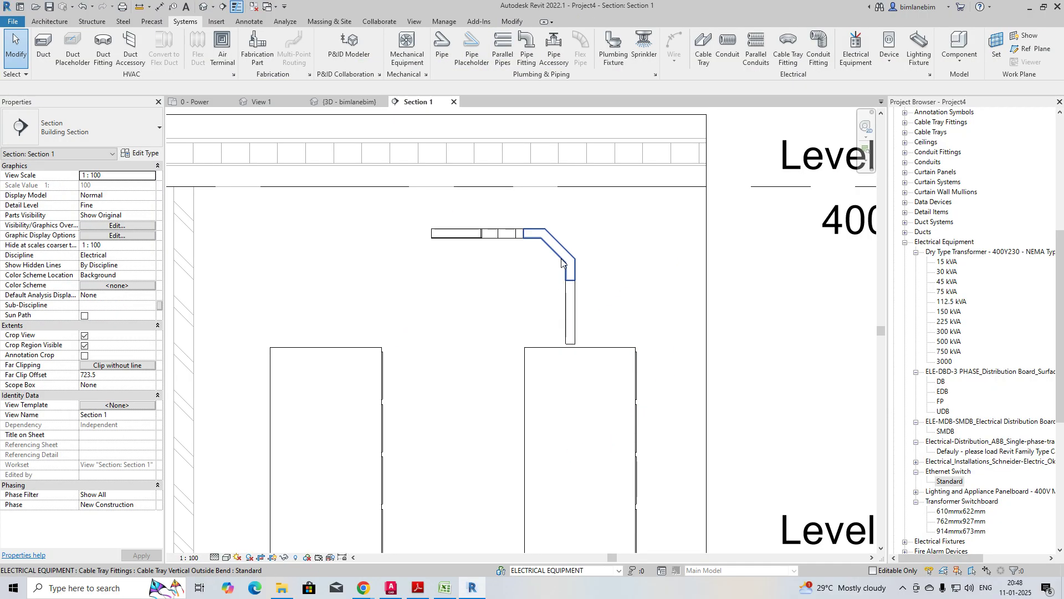
Step: Select the equipment and cable trays in the section and isolate them in a 3D section box
scroll(378, 212, "down", 3)
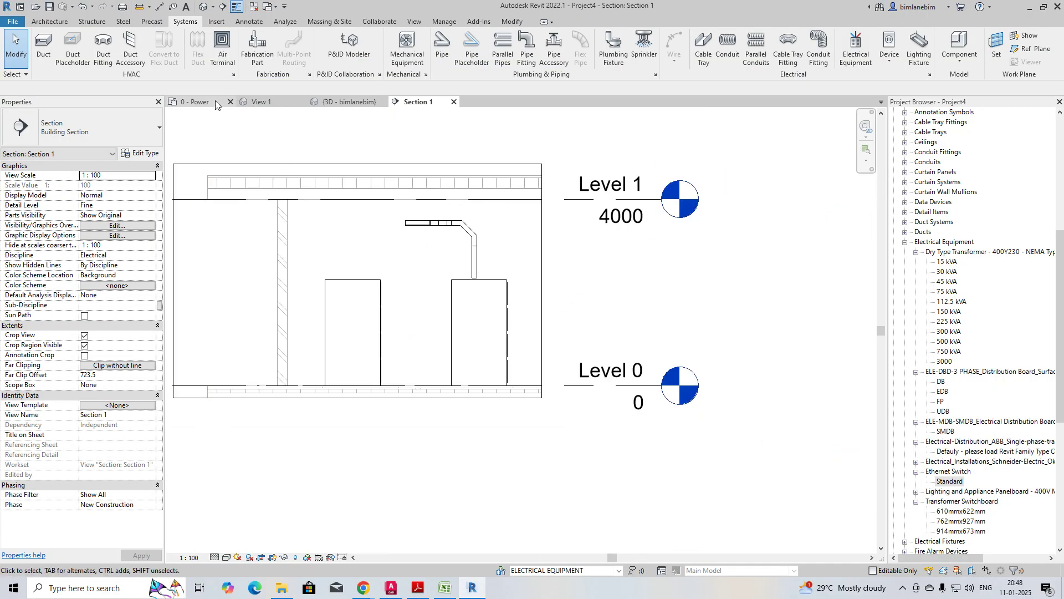
scroll(341, 124, "down", 2)
left_click_drag(444, 384, 485, 417)
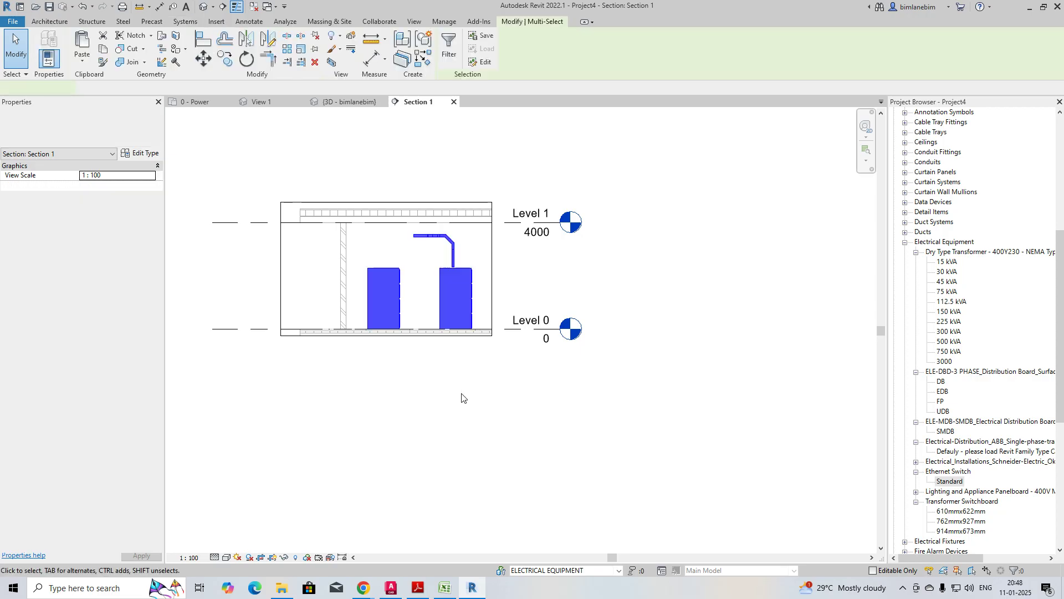
left_click(332, 62)
key("Escape")
scroll(507, 280, "down", 2)
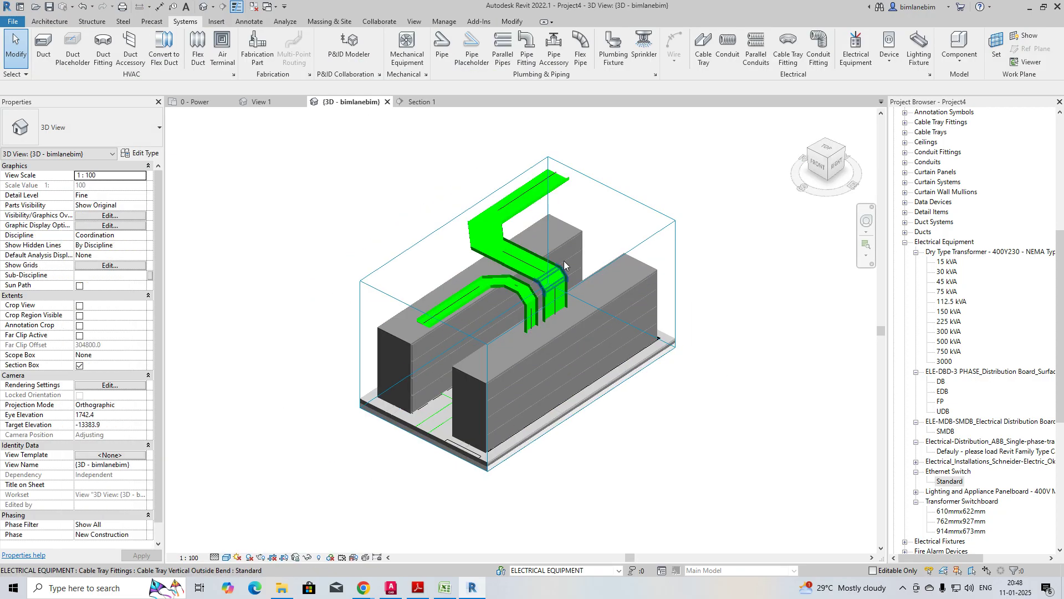
Step: Enlarge the 3D section box on all sides to expose the whole building with its equipment and cable trays
left_click(641, 242)
scroll(565, 271, "down", 3)
left_click_drag(471, 342, 286, 435)
scroll(611, 255, "down", 1)
middle_click_drag(611, 255, 460, 329)
left_click_drag(448, 333, 696, 170)
scroll(569, 250, "down", 2)
left_click_drag(454, 298, 366, 215)
middle_click_drag(744, 233, 583, 296)
left_click_drag(448, 232, 695, 165)
scroll(554, 234, "down", 1)
middle_click_drag(554, 235, 633, 187)
middle_click_drag(542, 261, 493, 266, "shift")
scroll(584, 225, "up", 5)
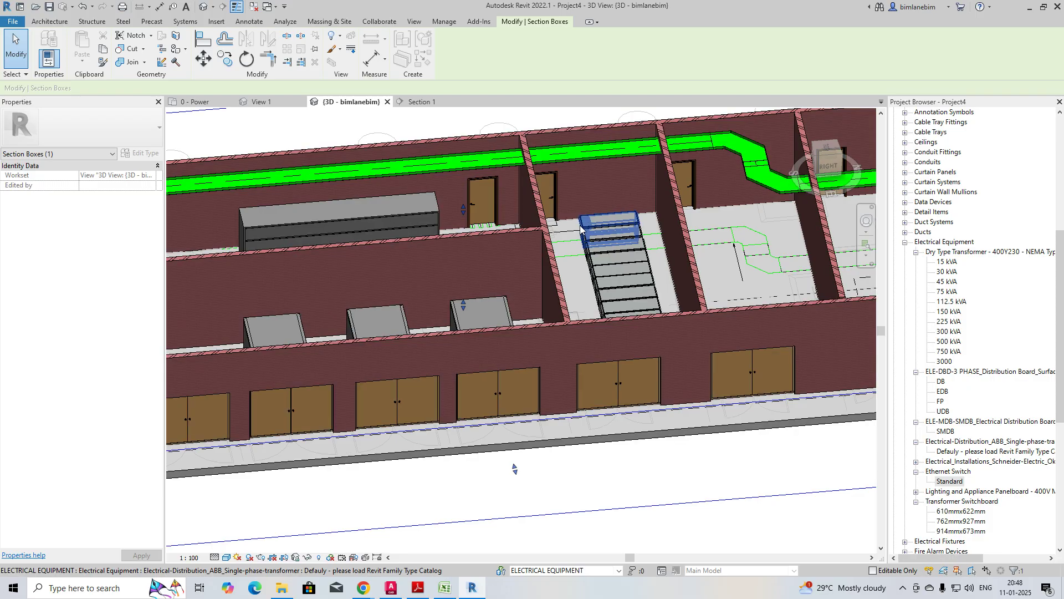
Step: Set the type height of the ABB single-phase transformer equipment to 2200 mm
left_click(582, 227)
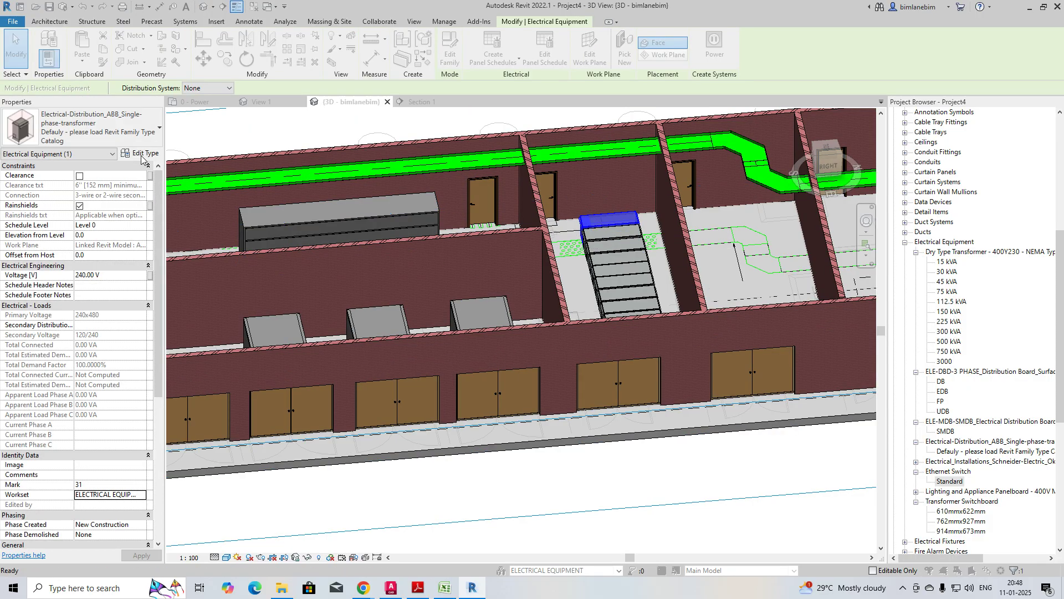
left_click(141, 155)
scroll(419, 278, "down", 1)
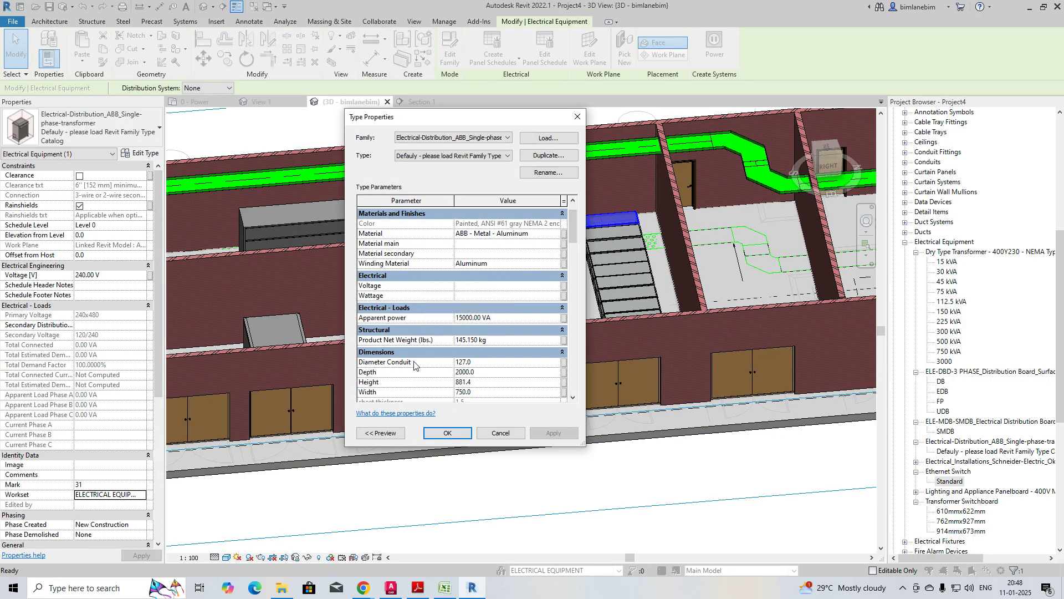
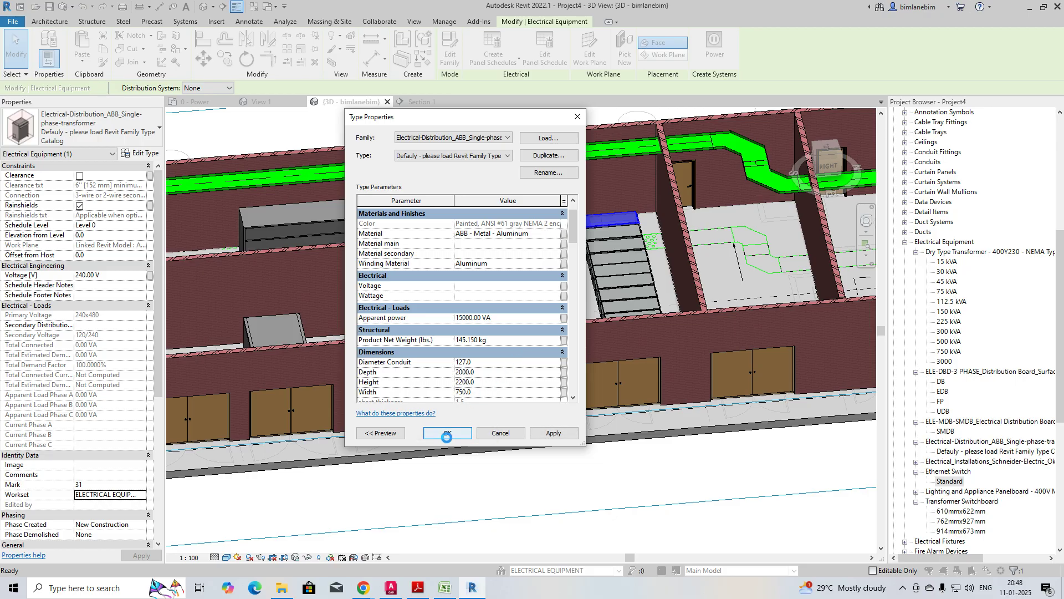
mouse_move(534, 394)
middle_mouse_down("shift")
mouse_move(592, 402)
mouse_move(627, 386)
mouse_move(544, 380)
middle_mouse_up("shift")
key("Escape")
scroll(544, 379, "down", 3)
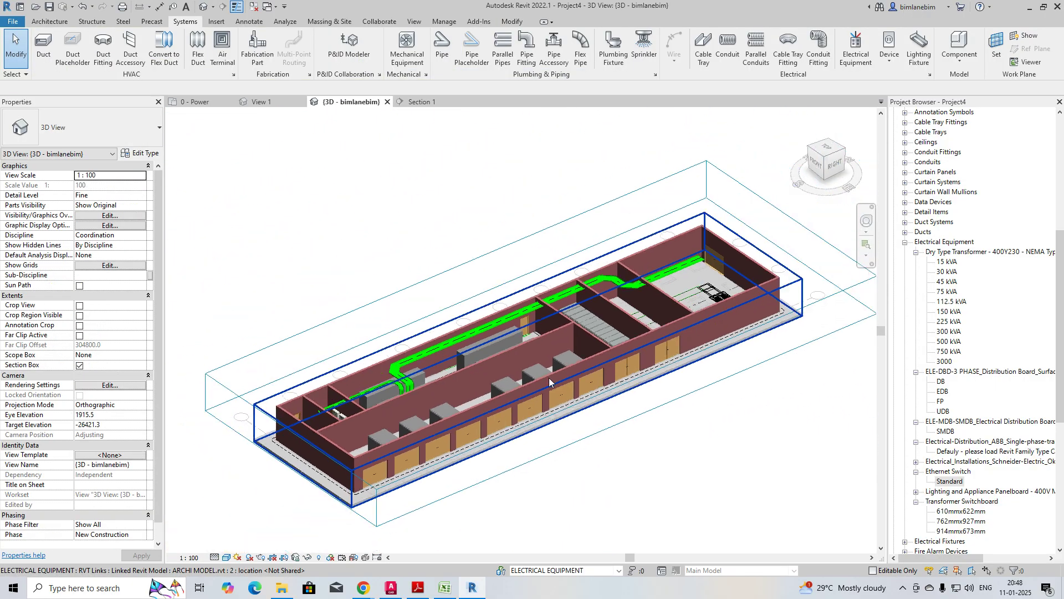
Step: Pull one end of the 3D section box inward along the building to cut through the LV room
left_click(340, 466)
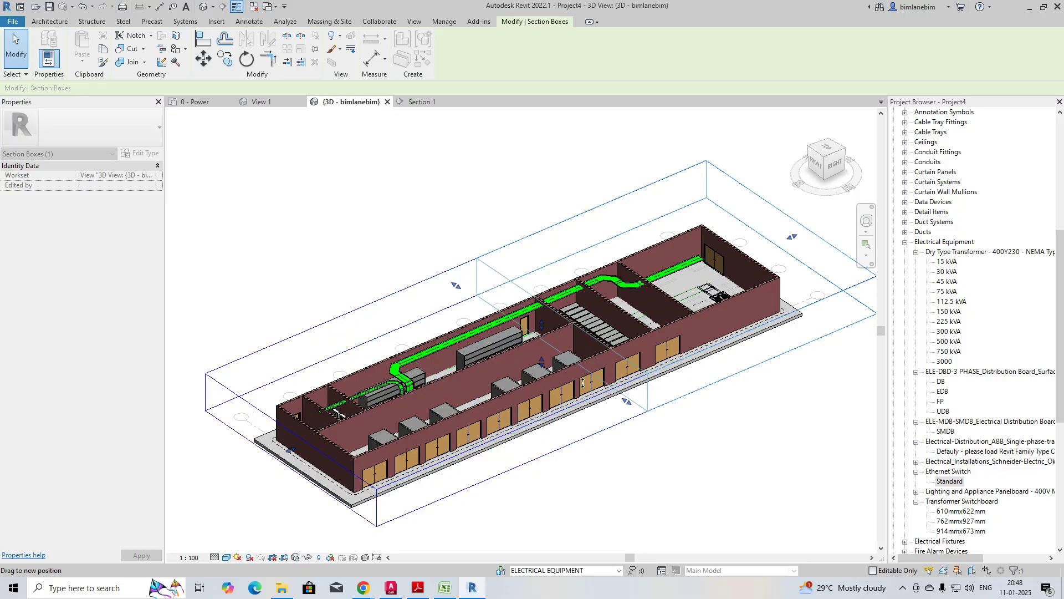
middle_click_drag(590, 382, 449, 320, "shift")
left_click_drag(454, 314, 706, 482)
middle_click_drag(640, 461, 423, 455, "shift")
Step: In the 0 - Power plan, draw a 900 mm cable tray at 3500 mm from switchboard 03A/03B into the MV room and along the MVSG panels
left_click(201, 104)
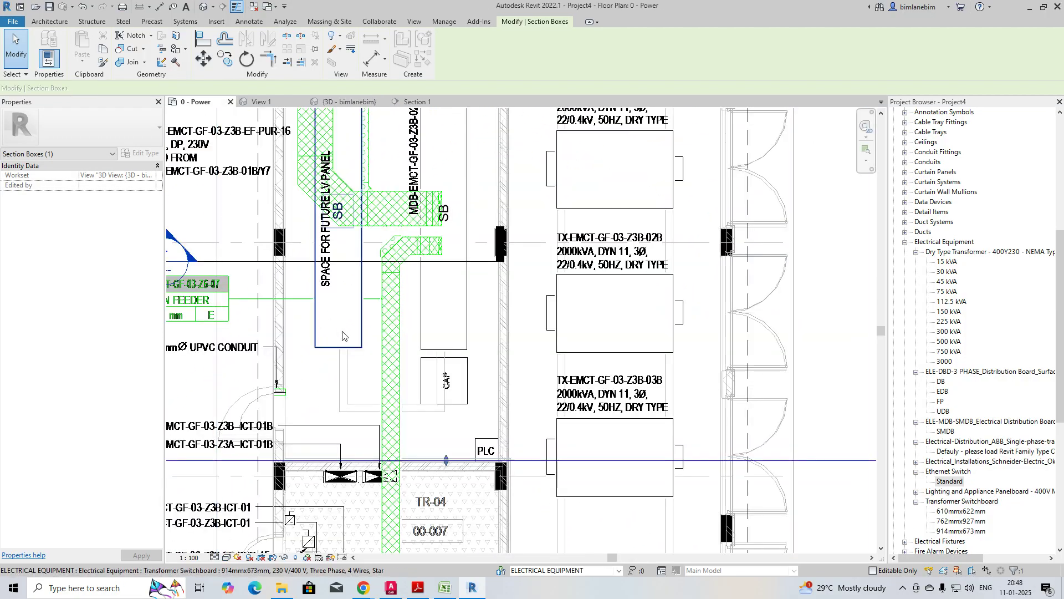
middle_click_drag(403, 410, 405, 535)
left_click(388, 324)
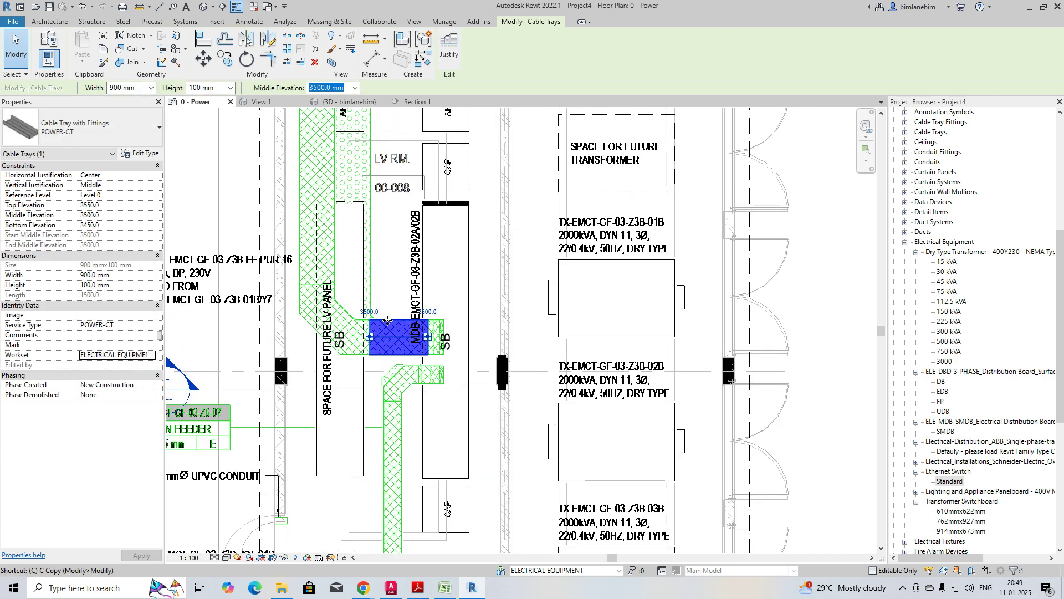
key("c")
key("s")
middle_click_drag(421, 286, 424, 404)
scroll(419, 391, "down", 1)
mouse_move(436, 502)
middle_mouse_down()
mouse_move(434, 383)
mouse_move(382, 429)
mouse_move(375, 465)
middle_mouse_up()
scroll(432, 384, "down", 1)
middle_click_drag(383, 238, 372, 414)
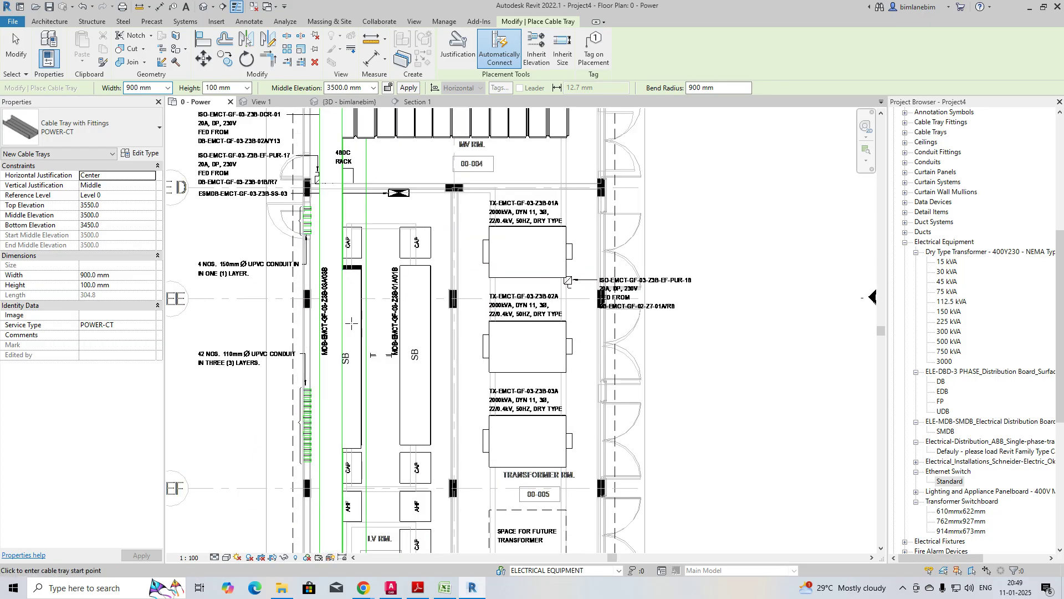
scroll(334, 287, "up", 2)
left_click(346, 322)
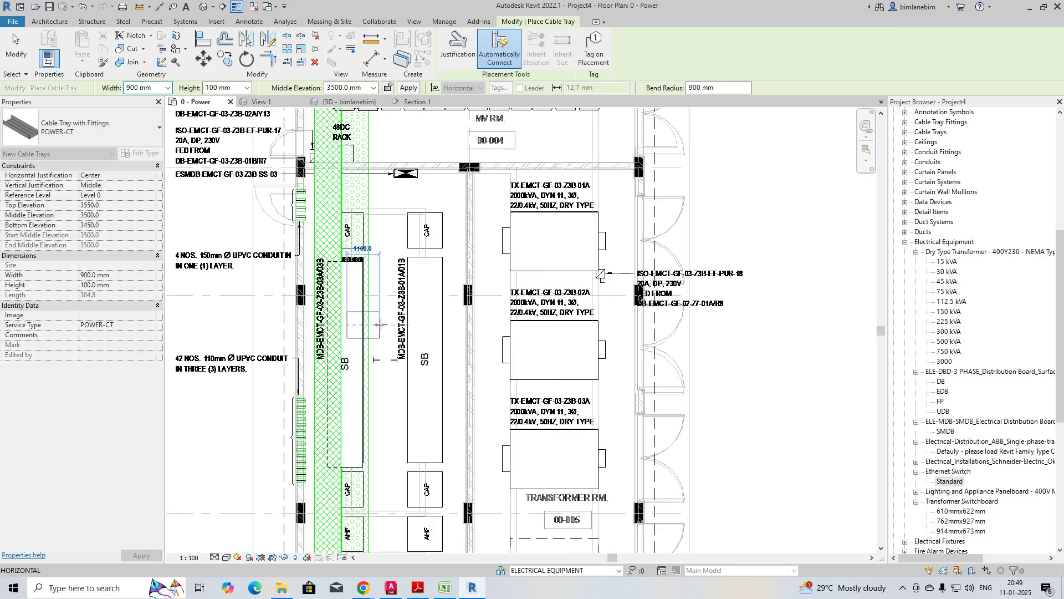
middle_click_drag(405, 130, 398, 245)
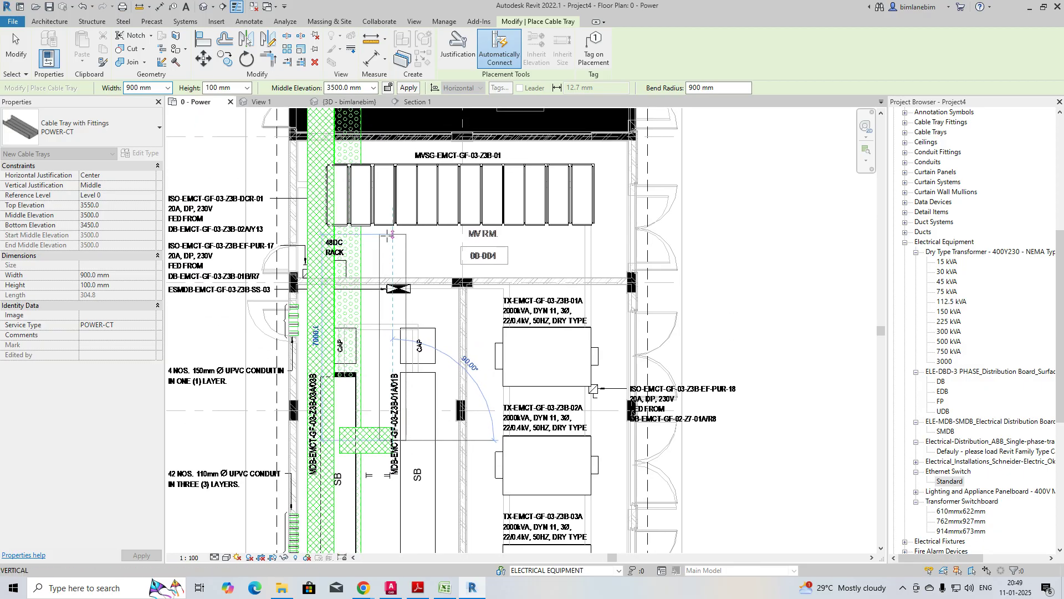
left_click(388, 236)
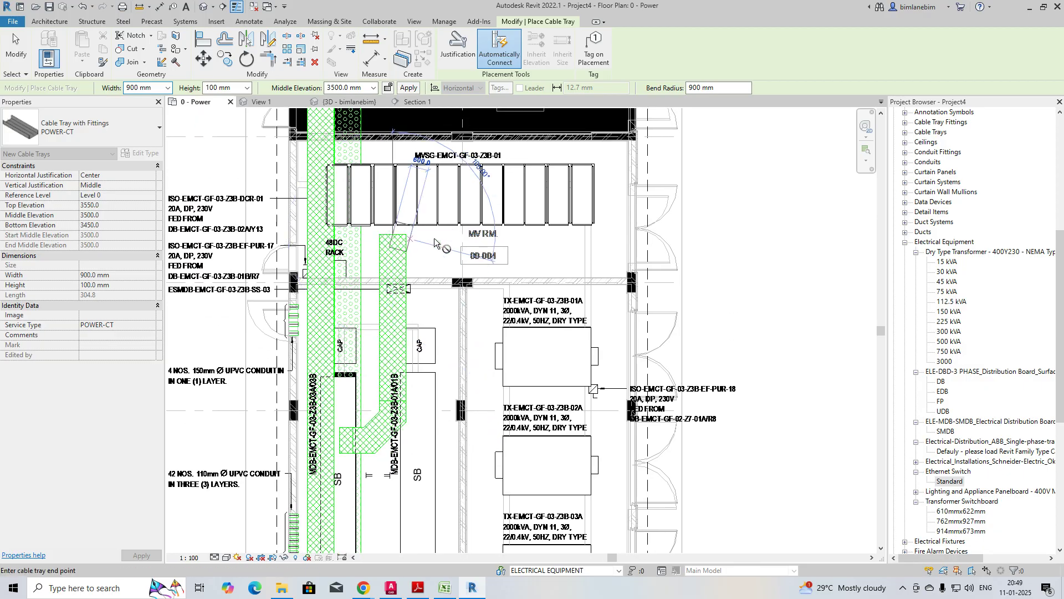
left_click(572, 234)
key("Escape")
key("Escape")
Step: Nudge the MV room tray run clear of the MVSG panels and extend it to about 5394 mm long
left_click(537, 248)
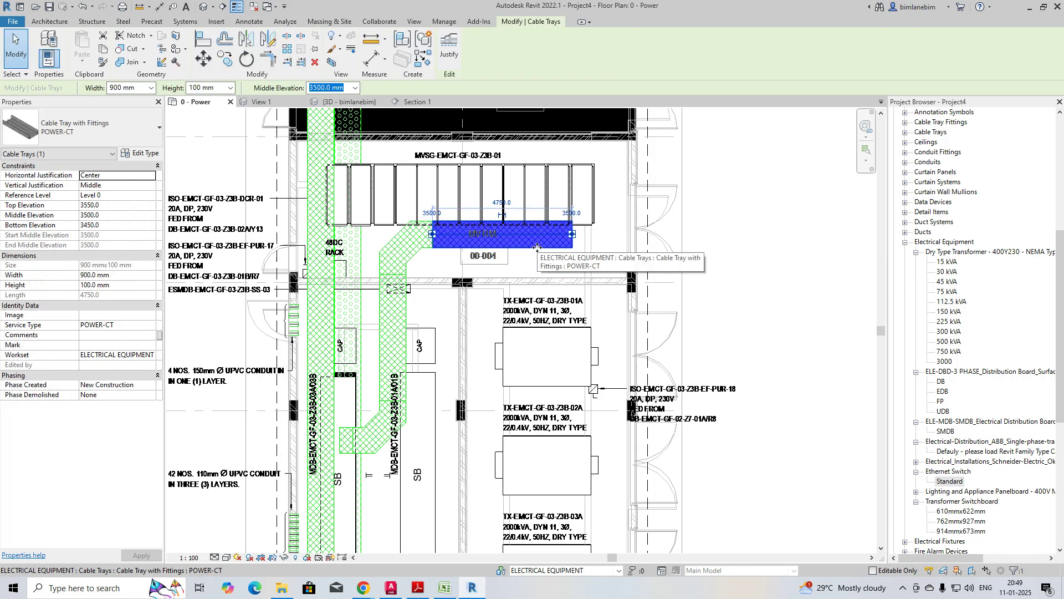
key("Down")
key("Down")
key("Down")
key("Down")
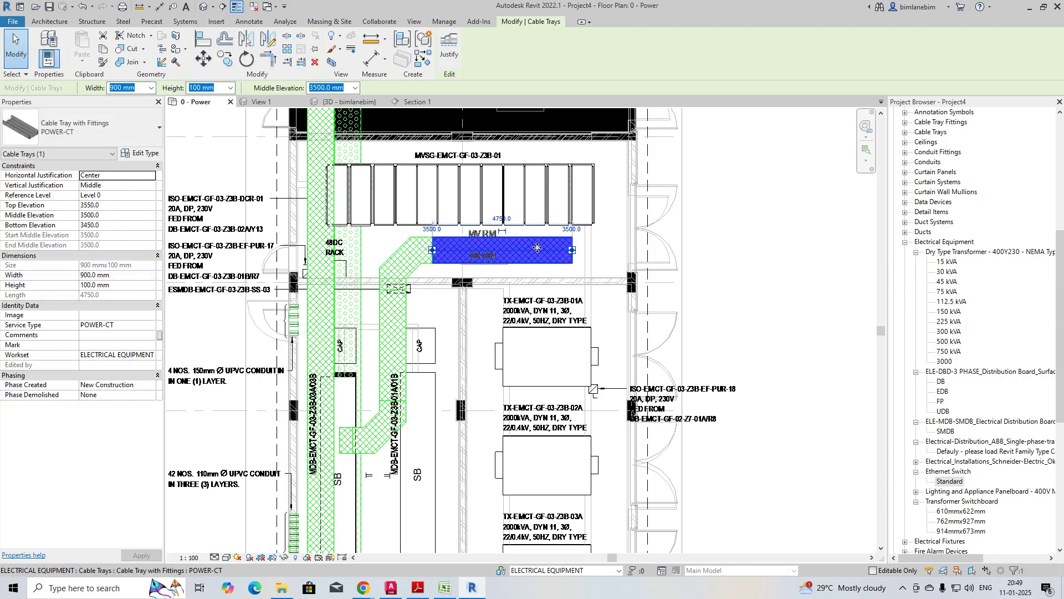
left_click_drag(575, 254, 592, 254)
scroll(554, 235, "up", 2)
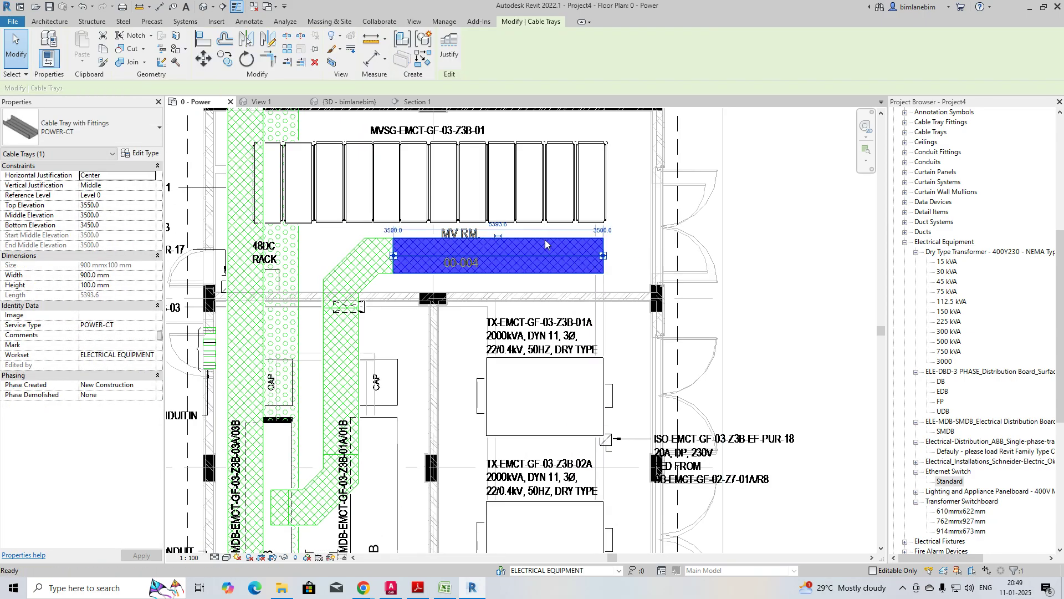
Step: Draw three 200 mm wide cable tray branches at 3500 mm from the MV room run onto the MVSG panels
key("c")
key("s")
left_click(169, 89)
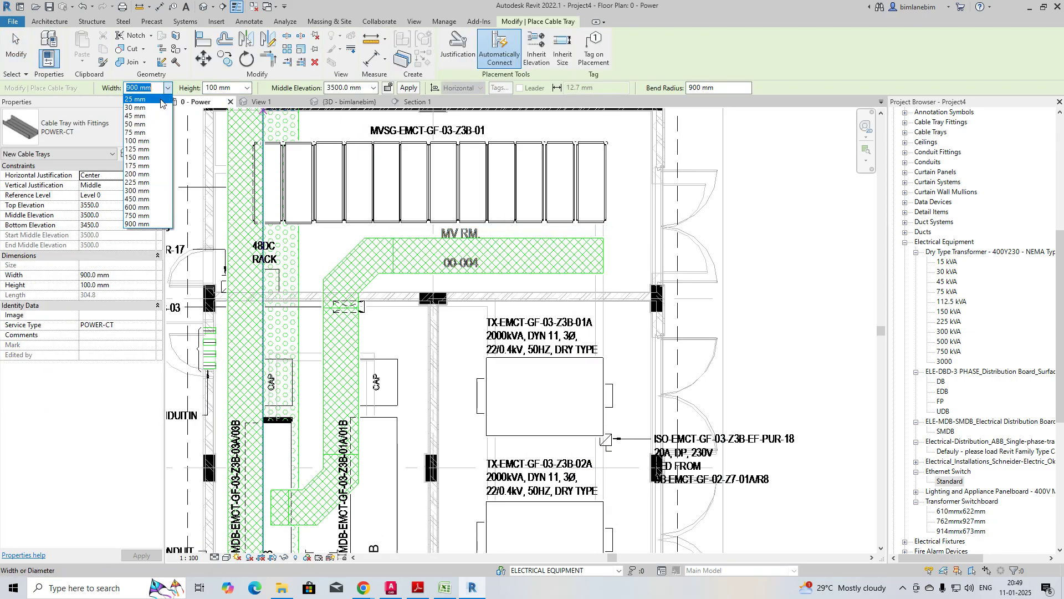
left_click(138, 142)
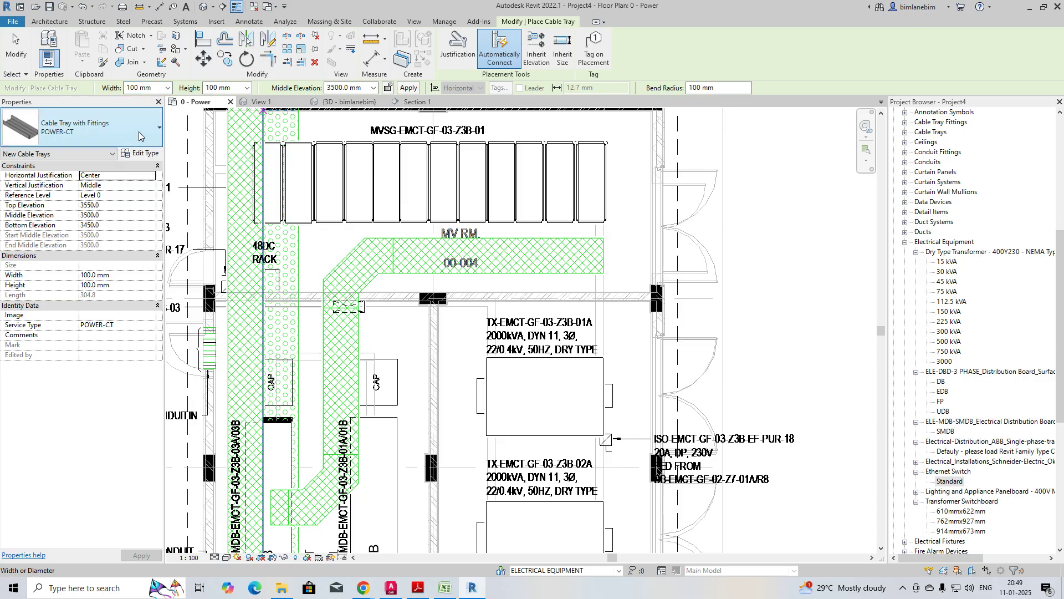
left_click(167, 88)
left_click(140, 174)
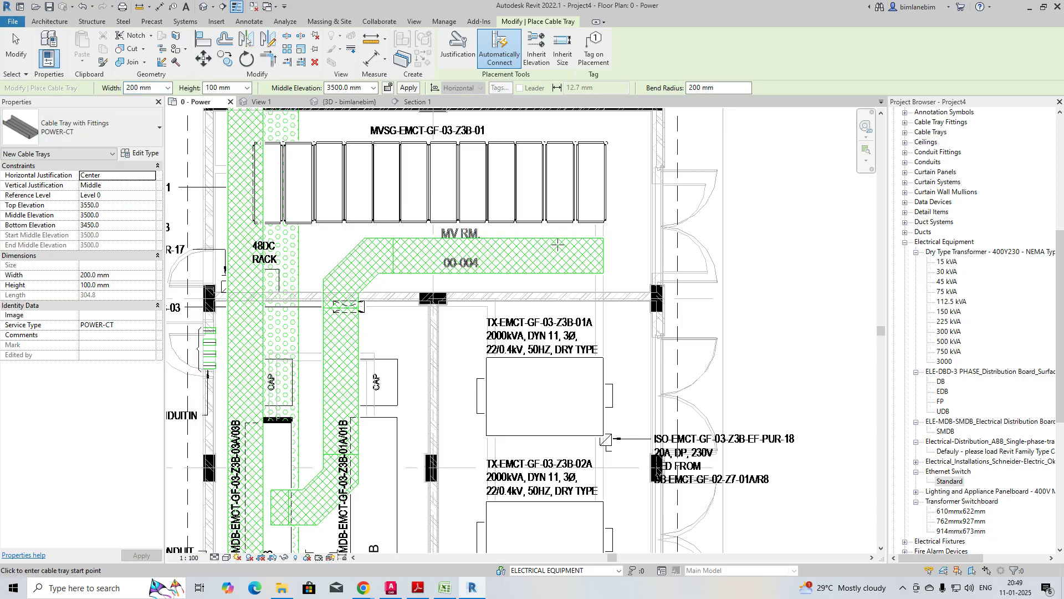
left_click(540, 238)
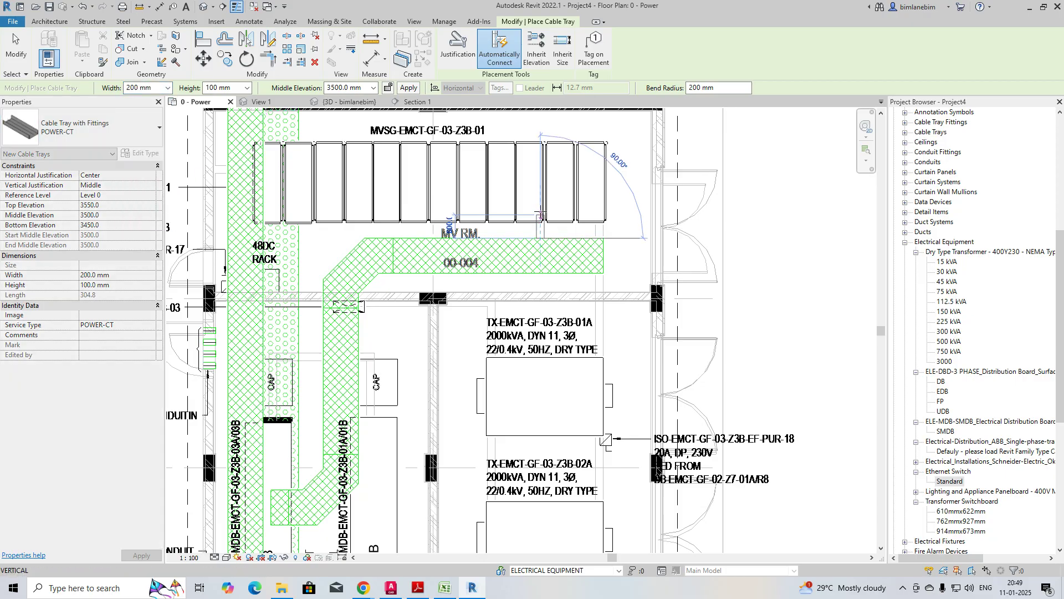
left_click(540, 172)
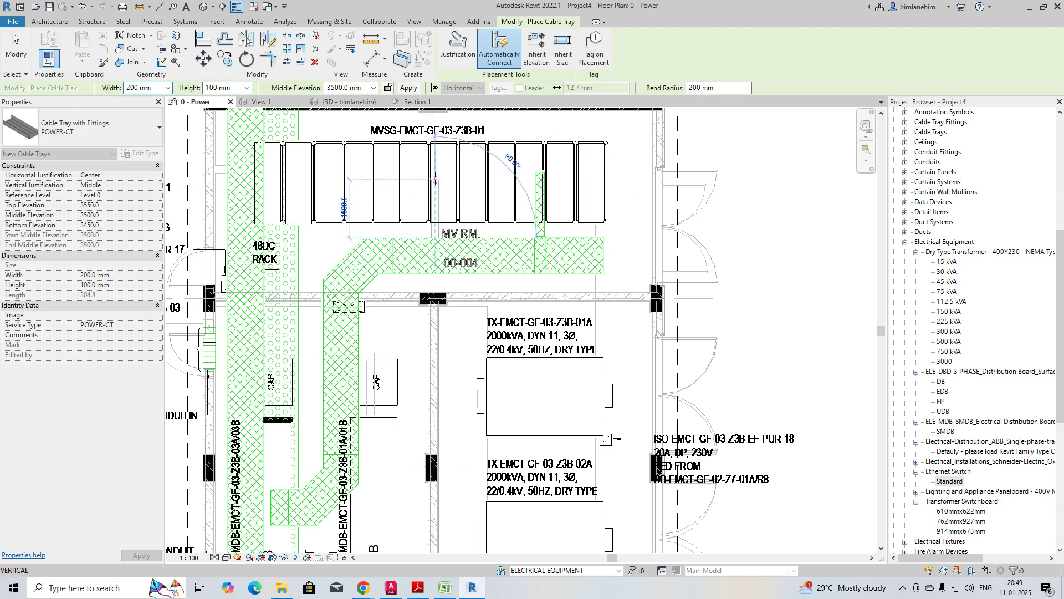
left_click(435, 179)
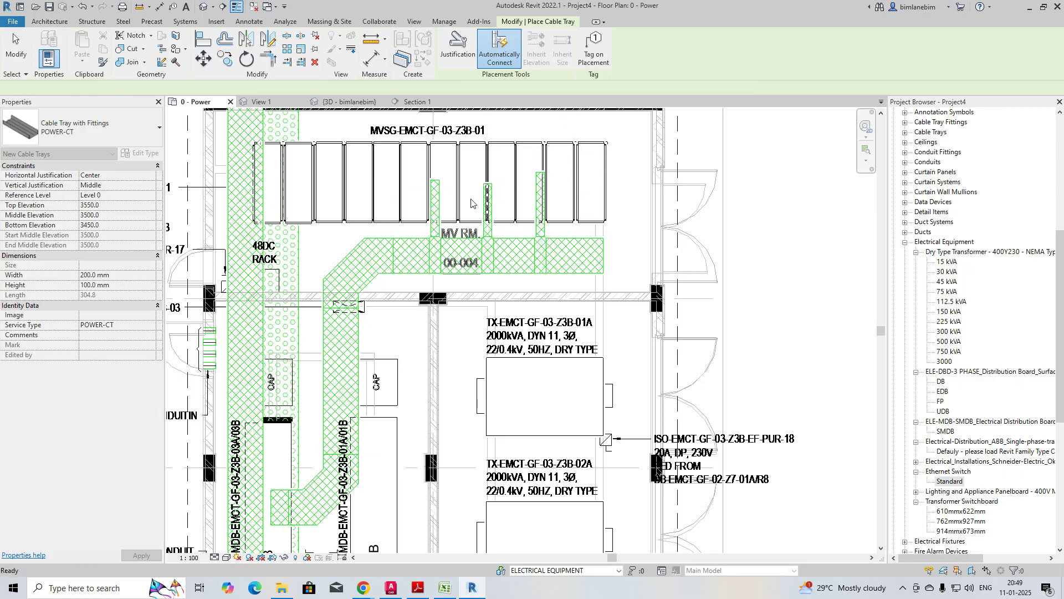
key("Escape")
key("Escape")
Step: Nudge the 200 mm branch nearest the main tray's bend sideways to centre it over its MVSG panel
scroll(435, 291, "down", 2)
scroll(435, 291, "up", 1)
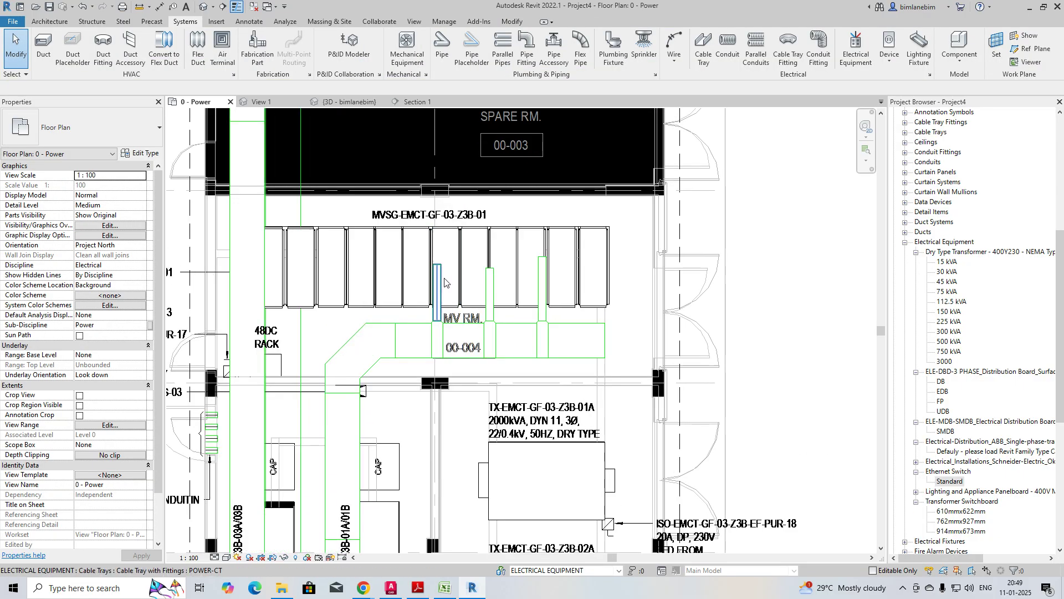
left_click(437, 284)
key("Right")
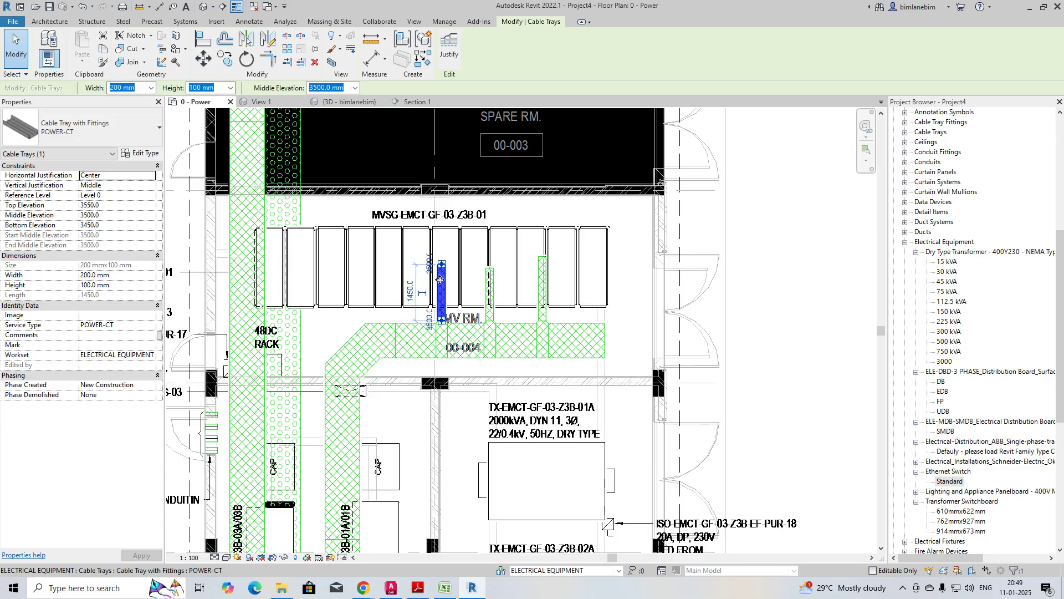
key("Escape")
Step: Reduce the bend radius of the 900 mm tray's horizontal bend beside switchboard 03A/03B
scroll(397, 308, "down", 2)
middle_click_drag(392, 368, 405, 235)
middle_click_drag(399, 410, 397, 314)
scroll(397, 313, "up", 1)
scroll(388, 277, "down", 1)
scroll(380, 250, "up", 1)
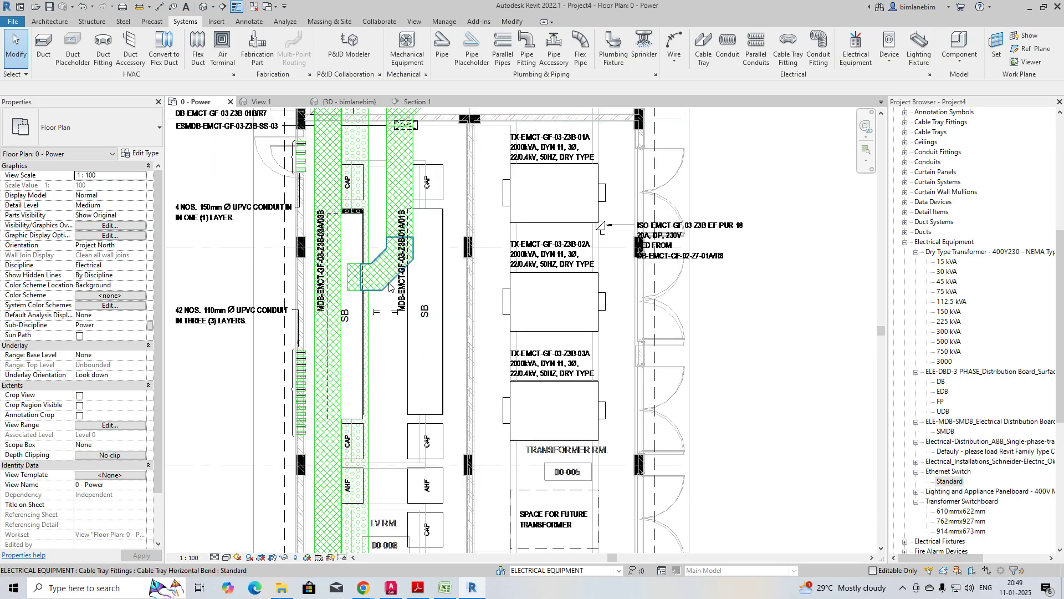
left_click(377, 246)
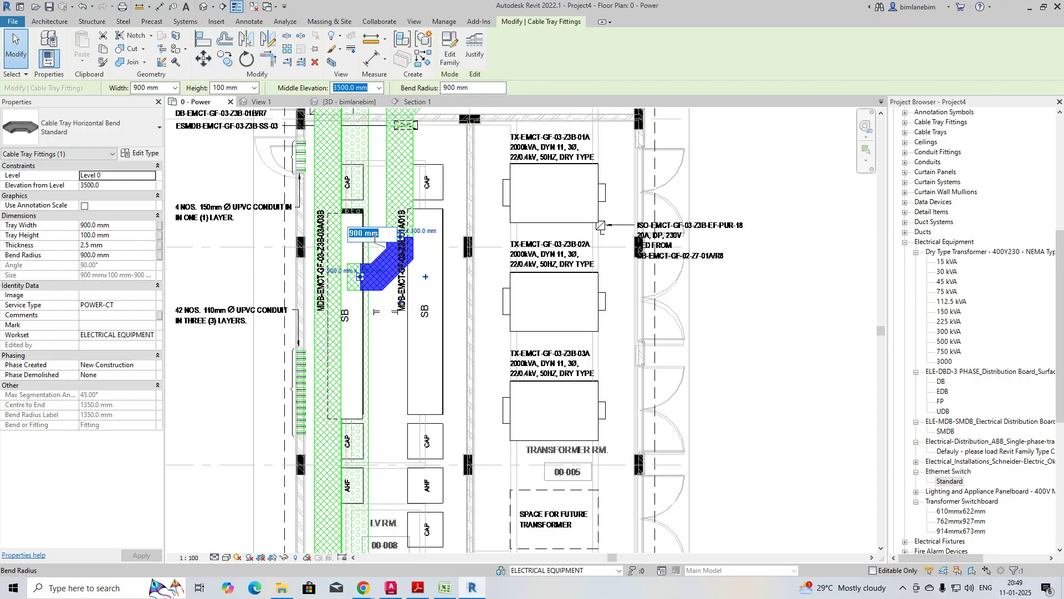
key("Return")
scroll(432, 328, "down", 2)
key("Escape")
Step: Move the section line just below the new 900 mm tray's bend, set its depth to about 947 mm, and open its view
middle_click_drag(405, 480, 402, 375)
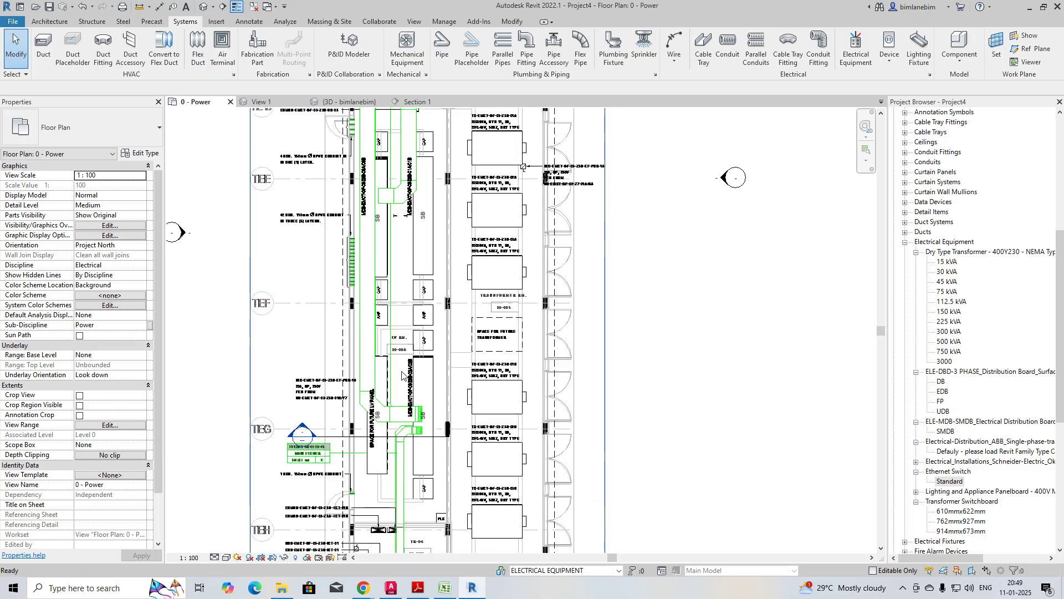
scroll(415, 449, "up", 1)
left_click(423, 435)
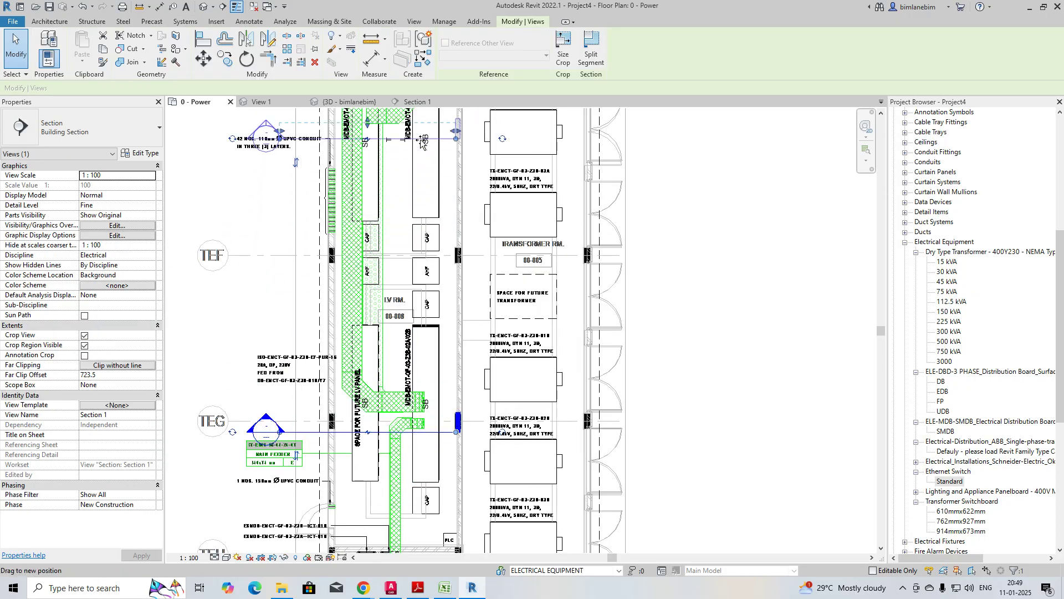
scroll(388, 288, "down", 1)
scroll(399, 289, "up", 3)
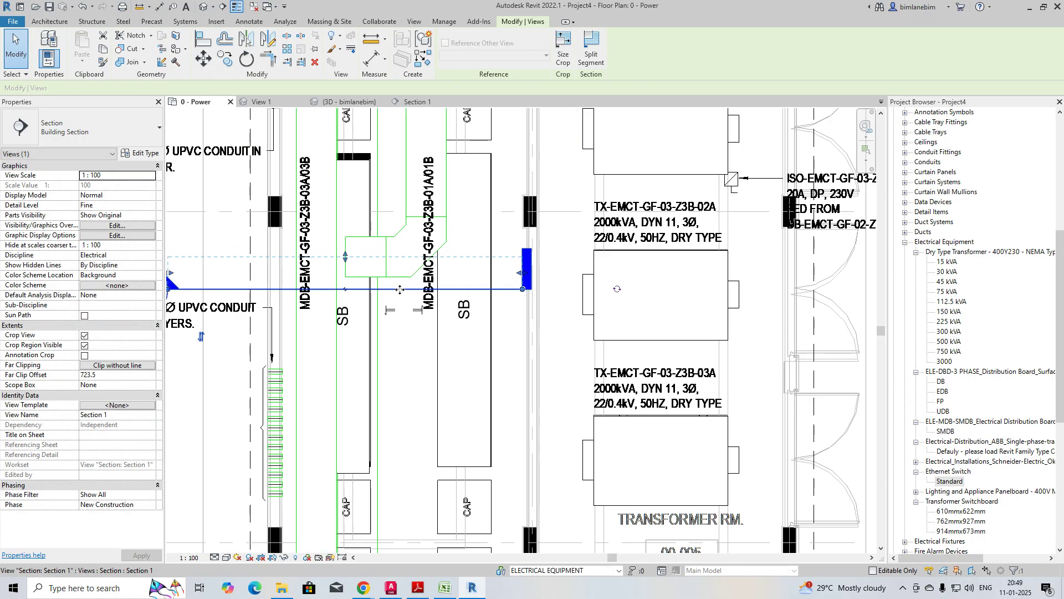
left_click_drag(346, 259, 364, 234)
right_click(416, 272)
left_click(461, 335)
scroll(432, 236, "up", 1)
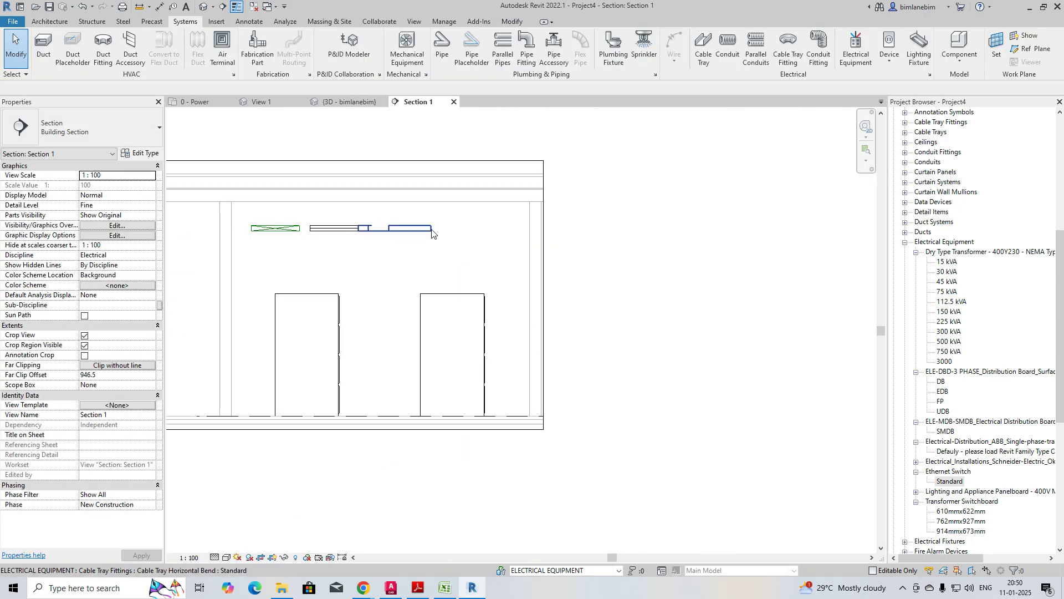
Step: Try to draw a 900 mm cable tray drop from the new tray's open end down to just above the equipment
left_click(431, 230)
left_click(405, 294)
left_click(315, 229)
right_click(312, 229)
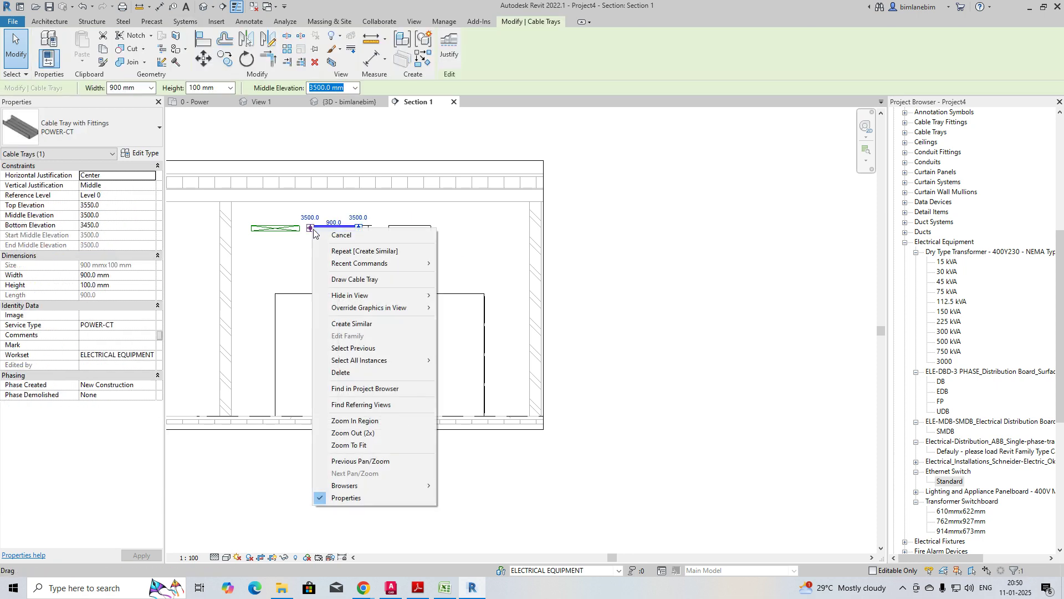
left_click(337, 280)
left_click(312, 292)
key("Escape")
Step: Lengthen the 900 mm tray segment to about 980 mm and draw a 900 mm drop from its open end to just above the switchboard
scroll(323, 235, "up", 2)
left_click(306, 230)
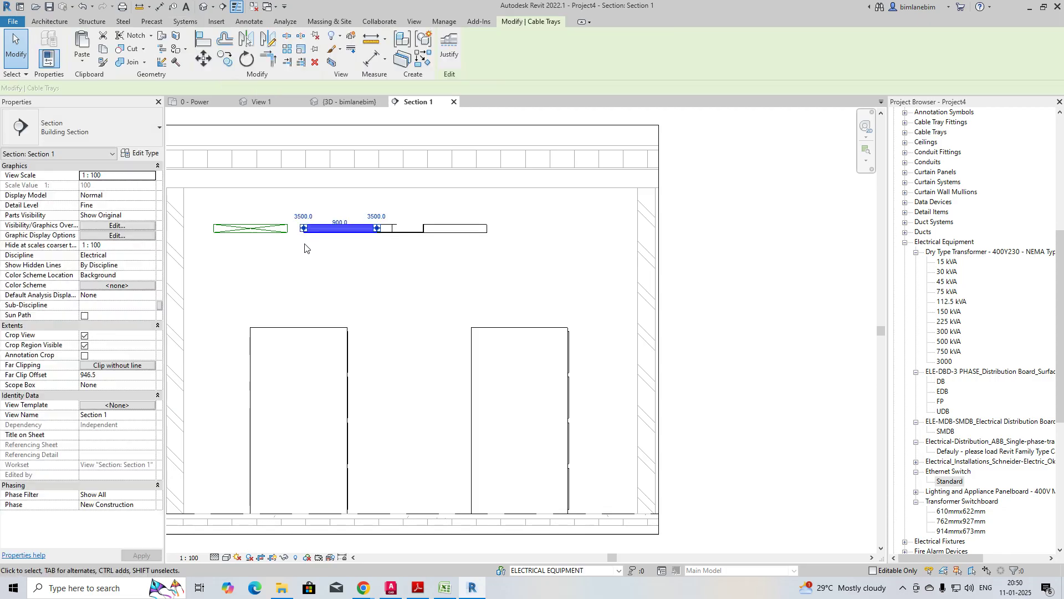
middle_click_drag(315, 253, 360, 271)
scroll(355, 255, "up", 3)
key("Escape")
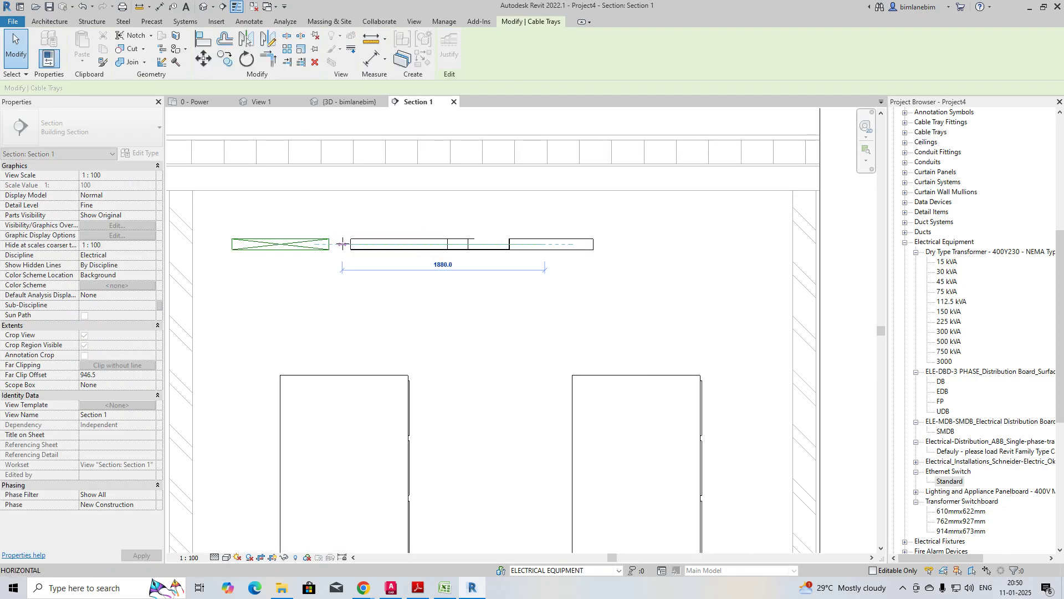
left_click(342, 244)
right_click(343, 244)
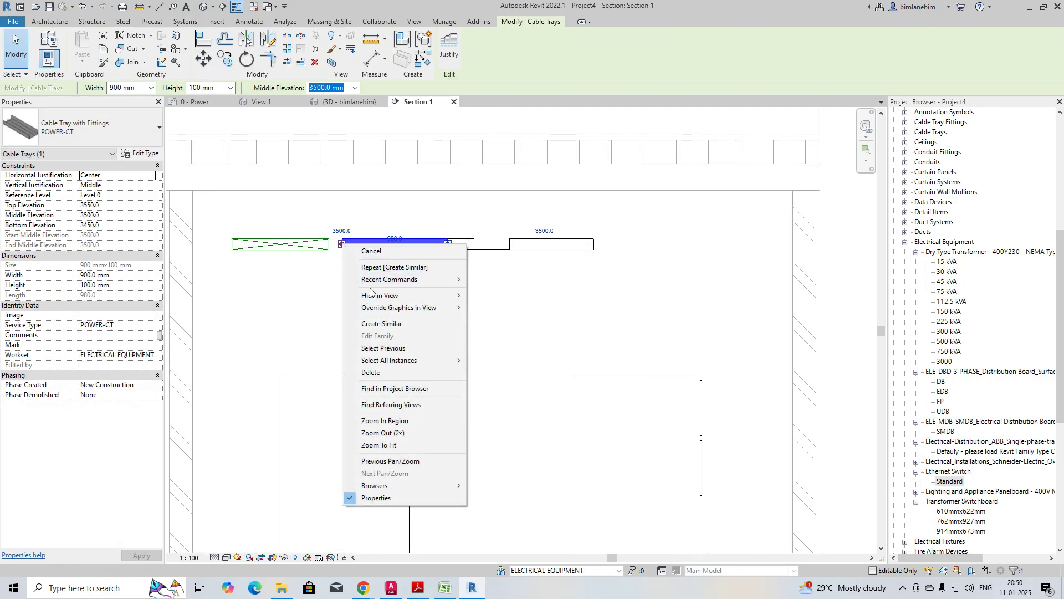
left_click(360, 323)
left_click(342, 244)
left_click(342, 371)
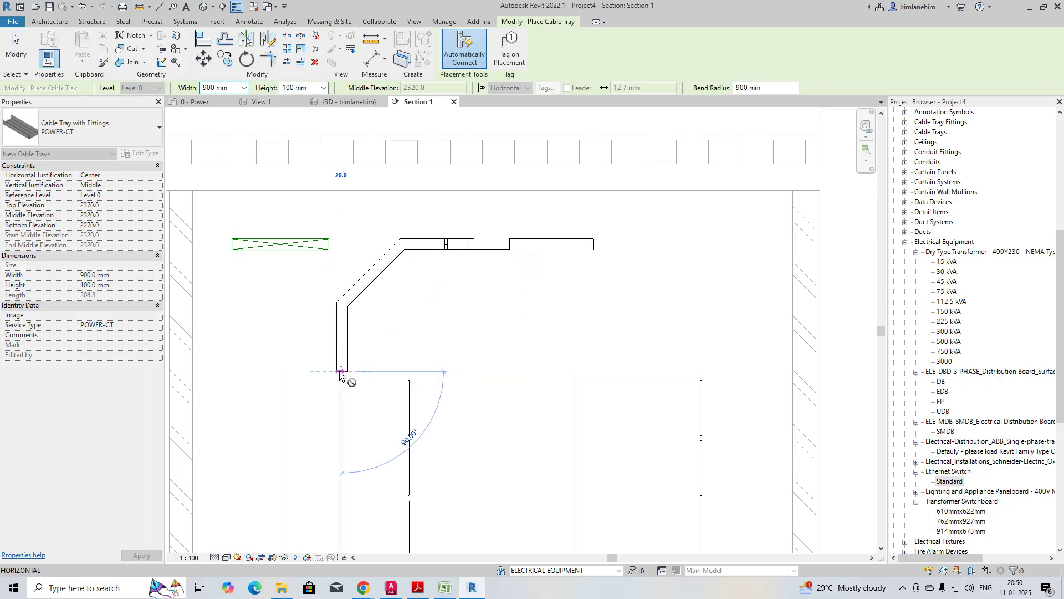
key("Escape")
key("Escape")
Step: Set the bend radius of the 900 mm tray's vertical outside bend to 450 mm
left_click(374, 271)
left_click(427, 294)
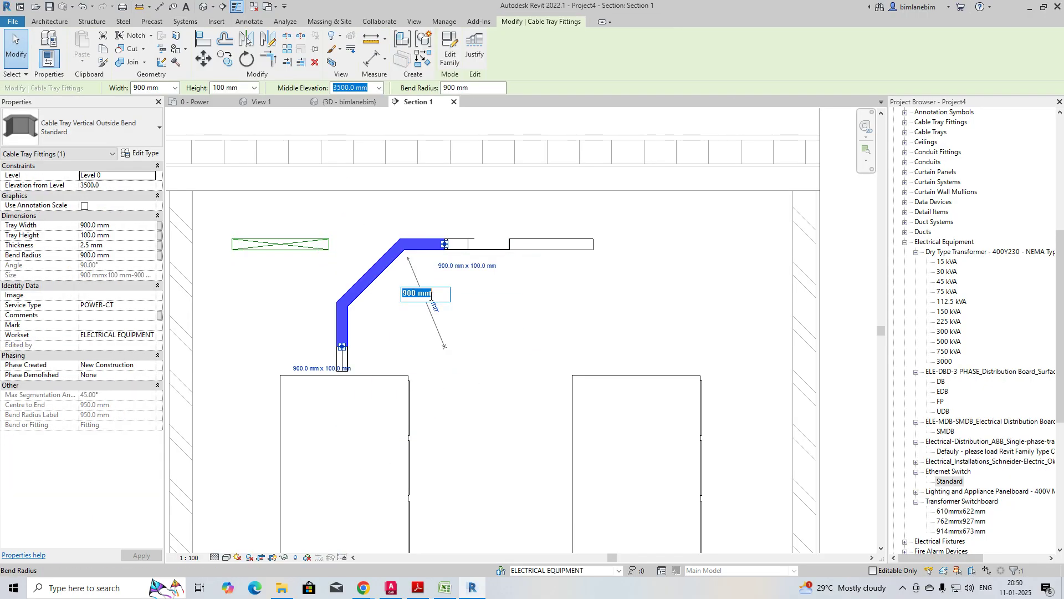
key("Return")
left_click(443, 303)
scroll(427, 308, "down", 3)
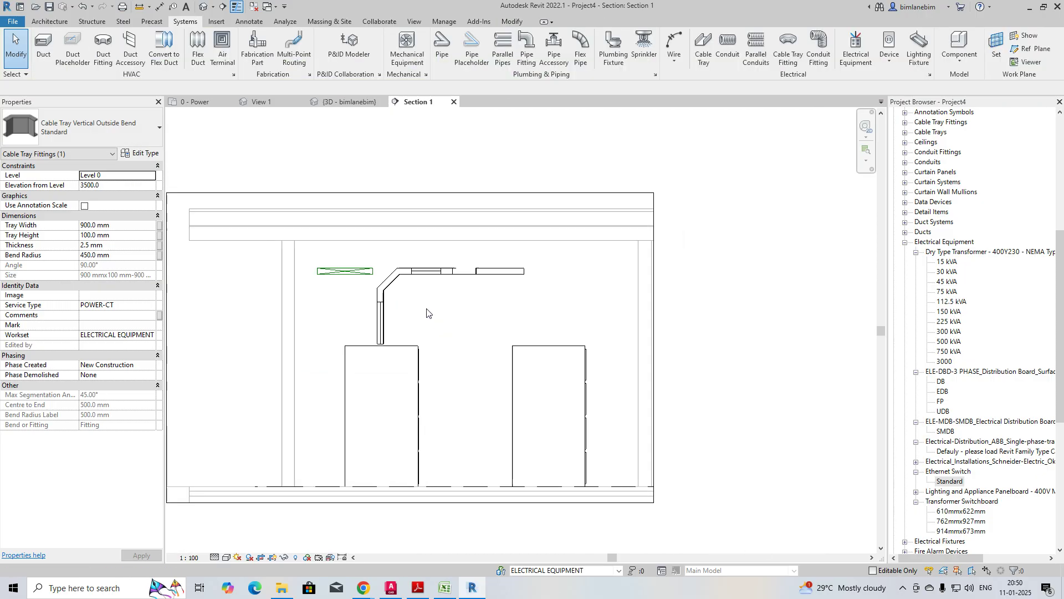
Step: Examine the section's cable trays and the new drop in the 3D view, enlarging the section box to include the surrounding rooms
left_click_drag(302, 187, 555, 420)
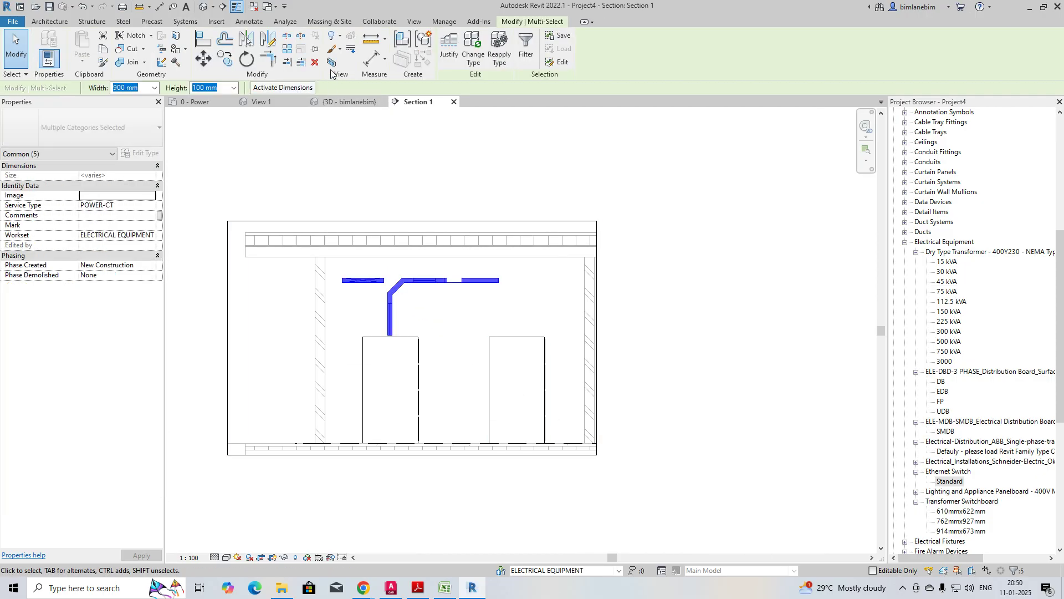
left_click(348, 101)
middle_click_drag(419, 338, 404, 257, "shift")
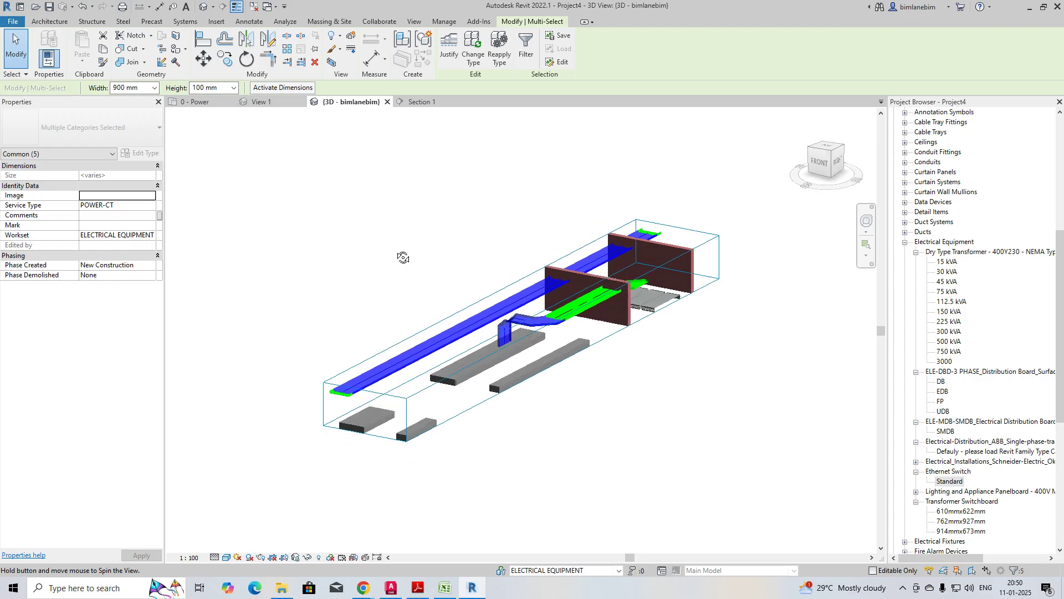
left_click(498, 409)
left_click(495, 395)
middle_click_drag(521, 354, 627, 400, "shift")
scroll(603, 336, "up", 5)
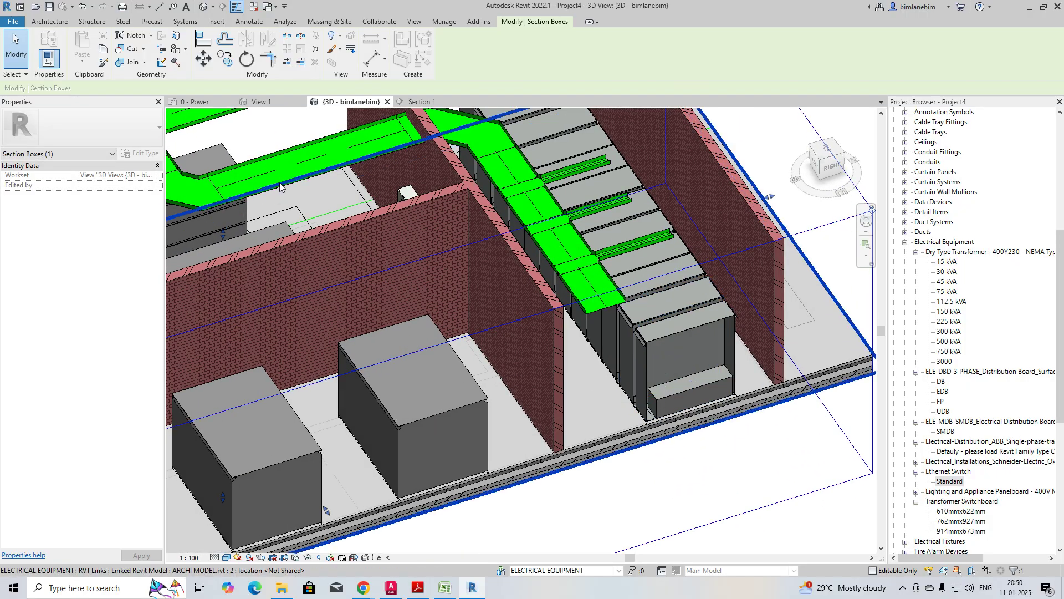
Step: Return to the 0 - Power floor plan around the section line and the 03A/03B switchboard
left_click(199, 104)
scroll(361, 320, "down", 4)
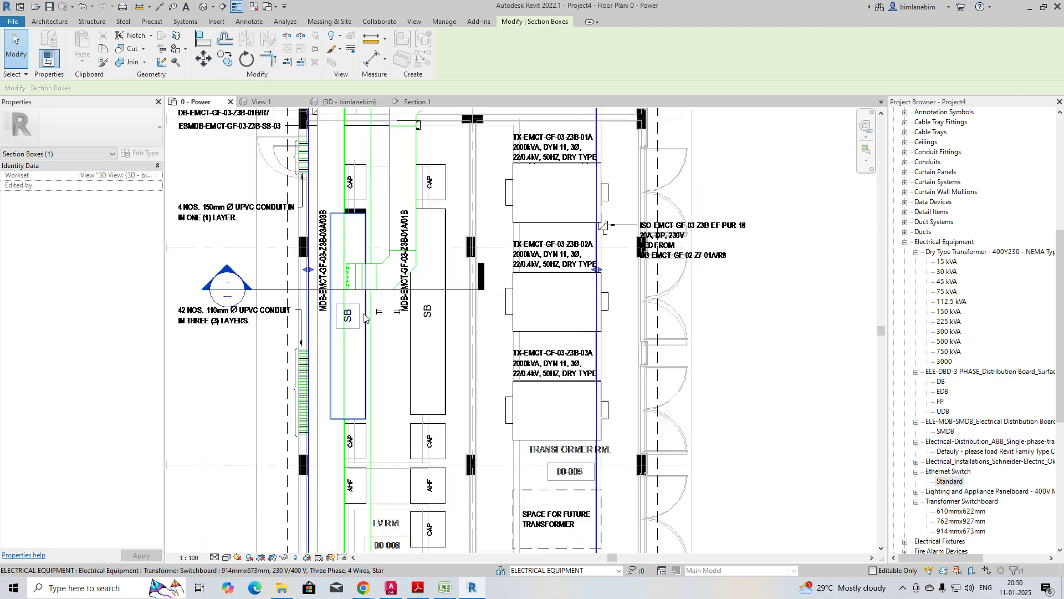
scroll(415, 311, "up", 1)
left_click(409, 295)
middle_click_drag(414, 341, 422, 448)
left_click_drag(406, 396, 499, 260)
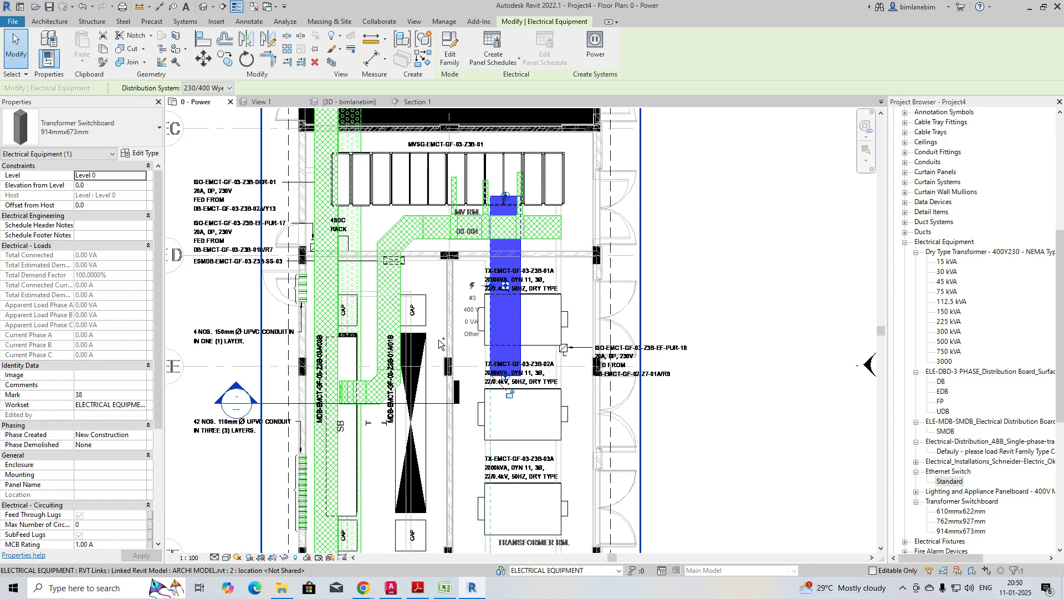
key("ctrl+z")
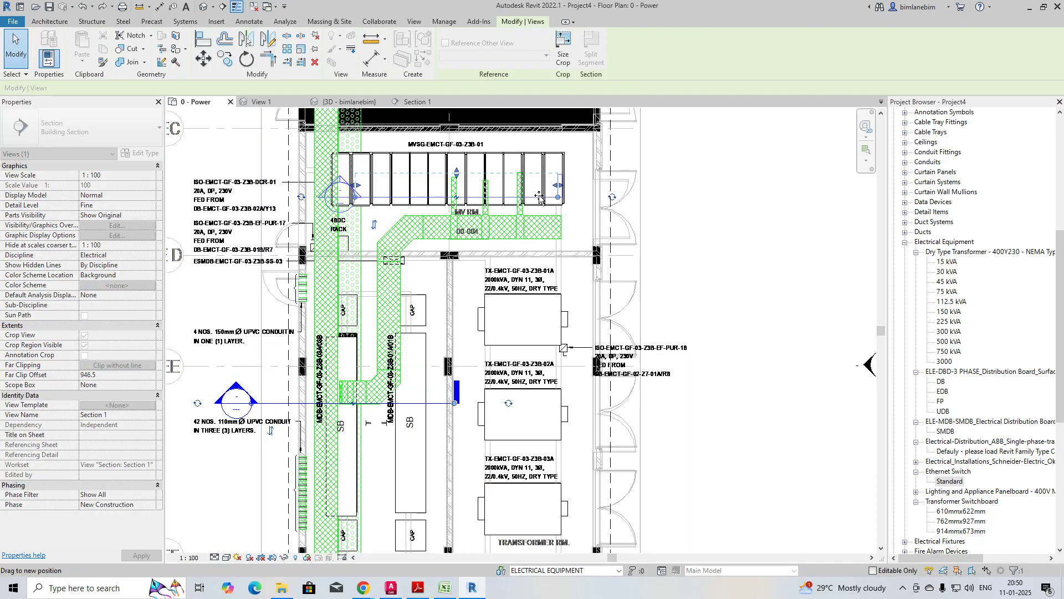
Step: Move the section line up to the MVSG panel row and rotate it by 90 degrees
left_click_drag(538, 196, 540, 197)
left_click(253, 59)
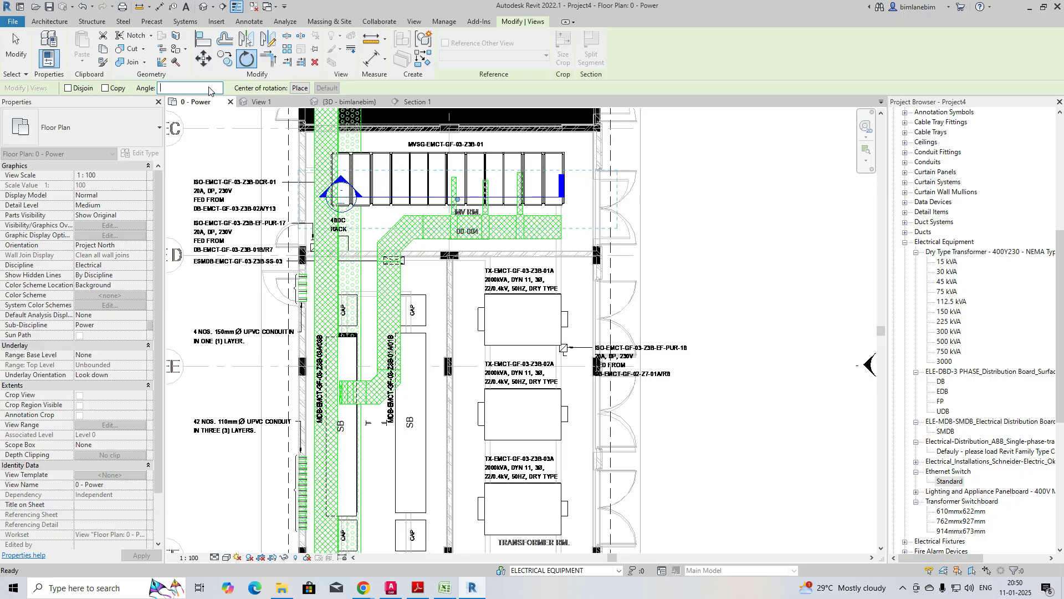
type("90")
key("Return")
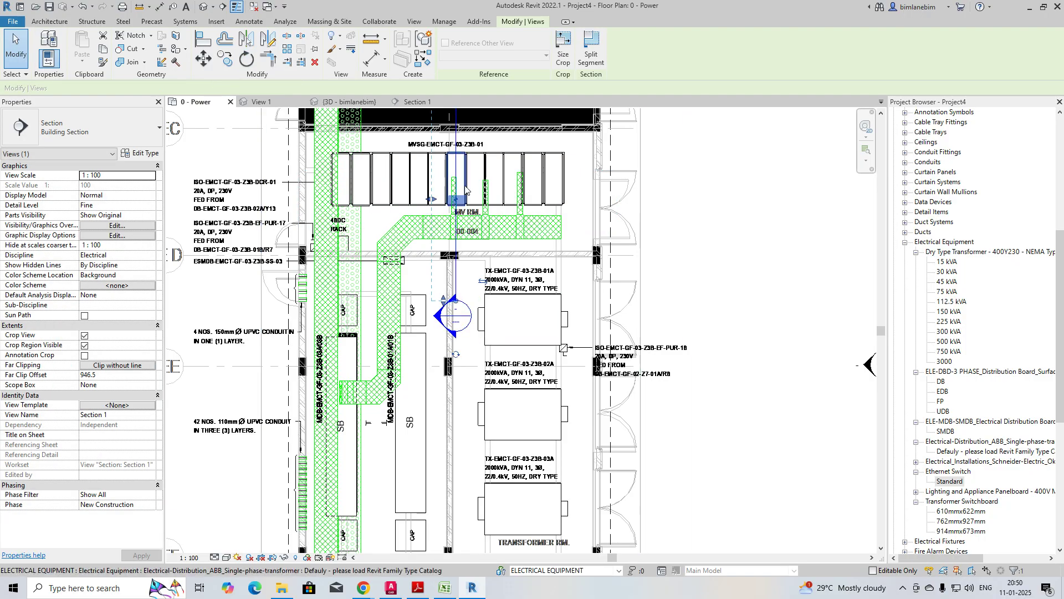
Step: Place the rotated section line just beside the 200 mm branch farthest from the main tray's bend and open its section view
left_click_drag(453, 162, 525, 166)
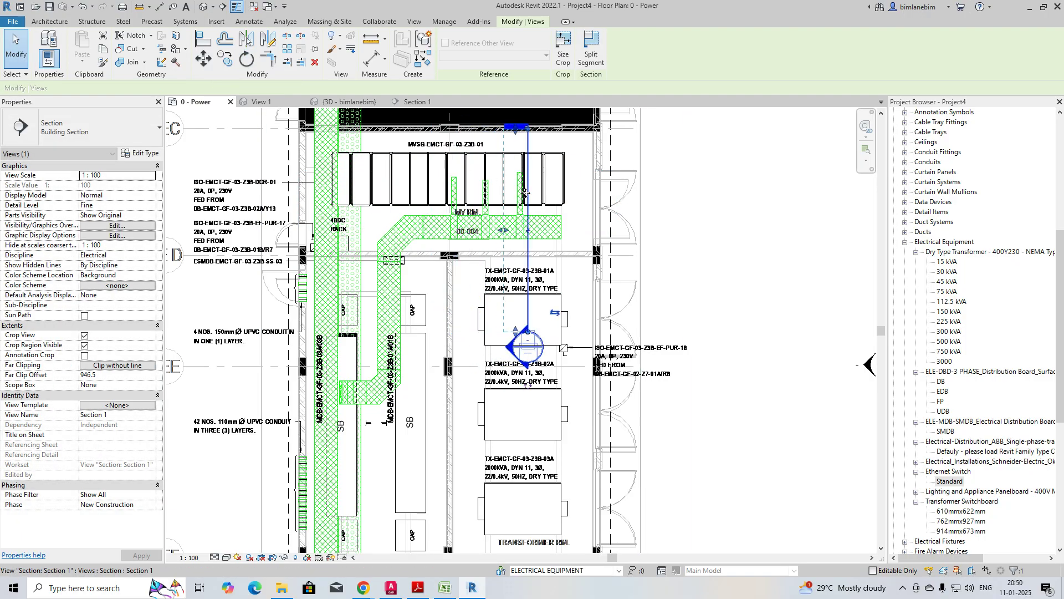
right_click(526, 195)
left_click(554, 257)
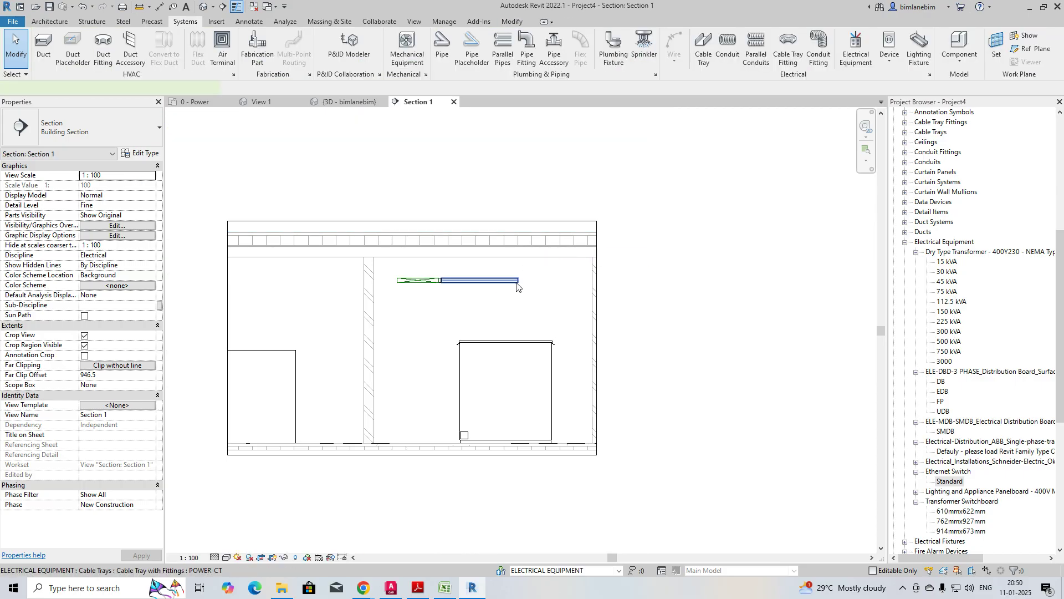
Step: Draw a 200 mm cable tray drop from the branch's open end down to the top of the MVSG panel
left_click(516, 283)
right_click(518, 282)
key("Escape")
left_click(519, 281)
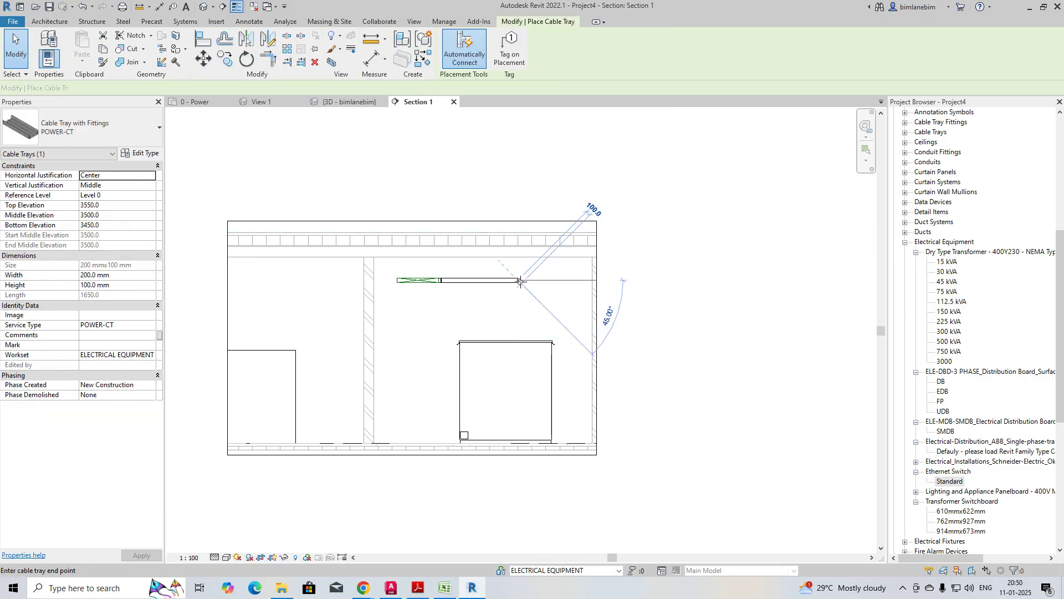
left_click(519, 340)
key("Escape")
key("Escape")
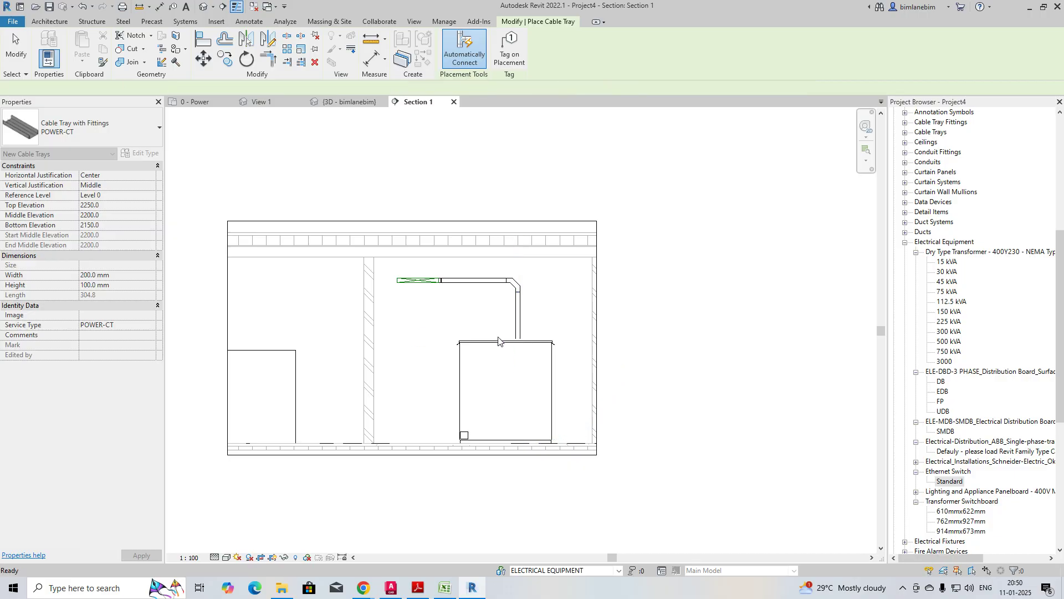
Step: Isolate the branch trays and MVSG panels with a section box in the 3D view and view them from the back
left_click_drag(570, 442, 582, 487)
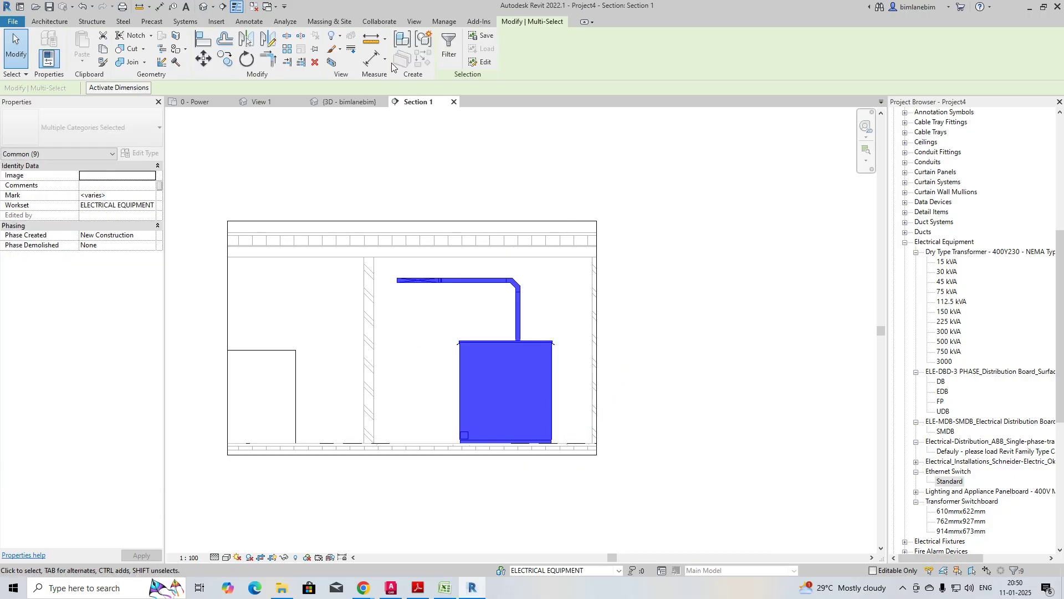
left_click(331, 67)
left_click(365, 132)
middle_click_drag(544, 289, 440, 304, "shift")
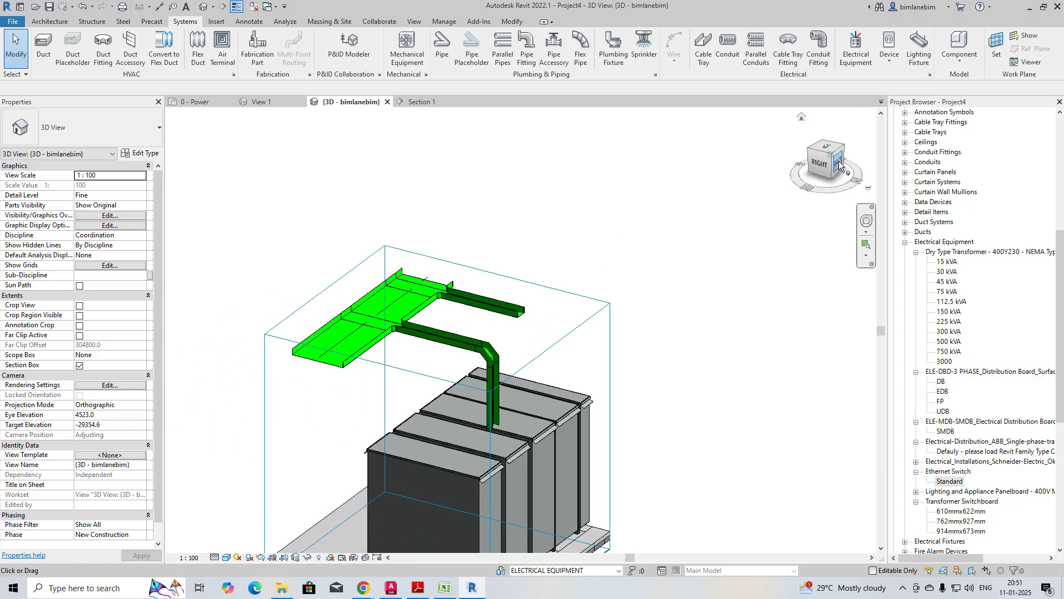
left_click(839, 161)
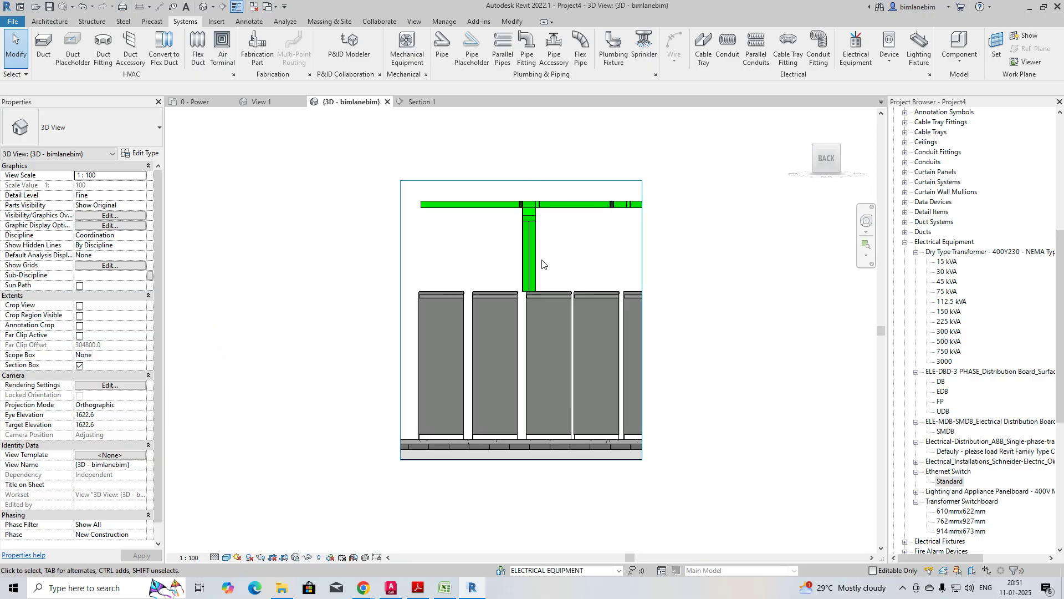
Step: Nudge the 200 mm vertical drop sideways to centre it over its MVSG panel
left_click(533, 260)
key("shift+Left")
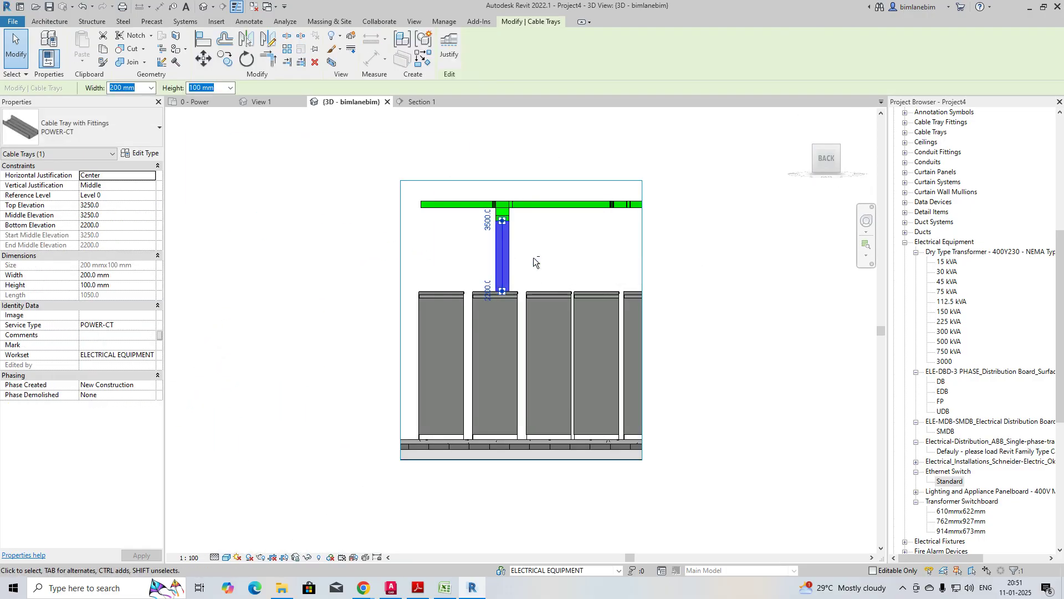
key("Left")
key("Left")
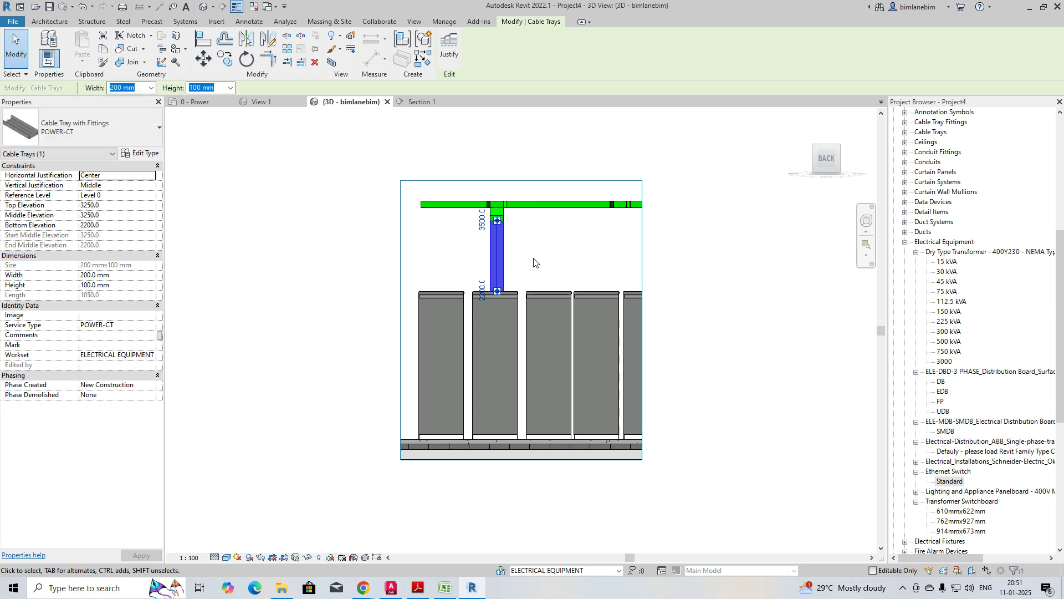
left_click(533, 259)
scroll(505, 266, "down", 3)
middle_click_drag(504, 270, 668, 400, "shift")
middle_click_drag(593, 340, 650, 396)
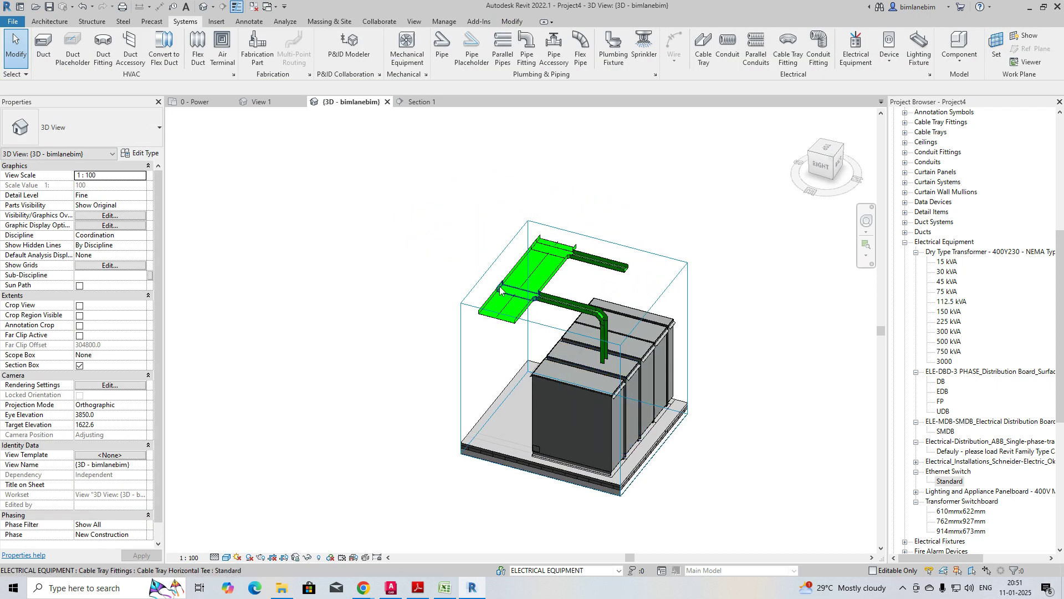
Step: Review the cable tray routes across the 0 - Power floor plan, from the LV room up to the genset room
left_click(199, 102)
middle_click_drag(434, 319, 392, 262)
middle_click_drag(402, 337, 392, 259)
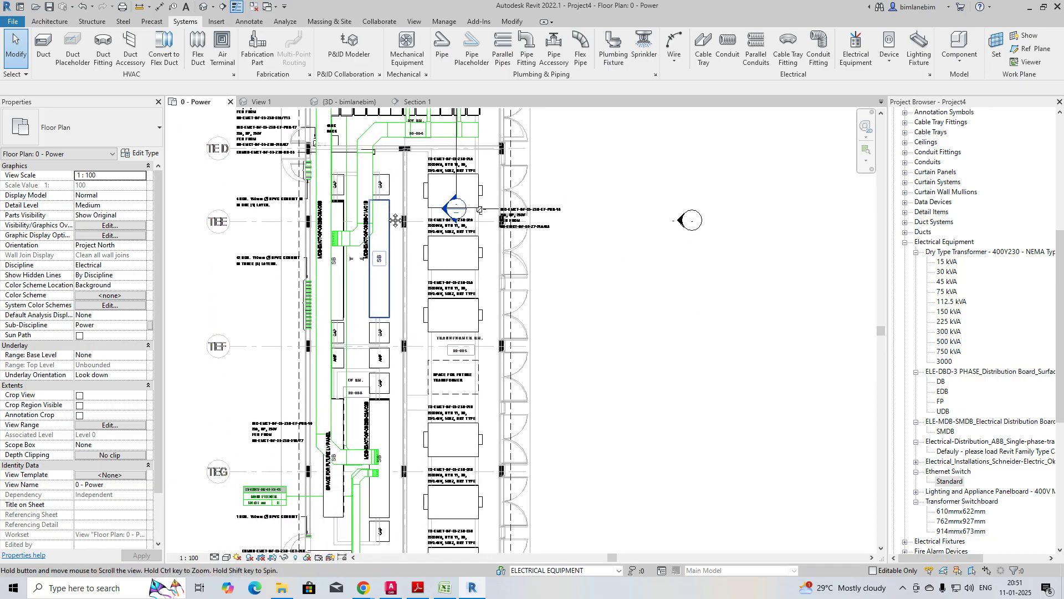
scroll(395, 278, "down", 1)
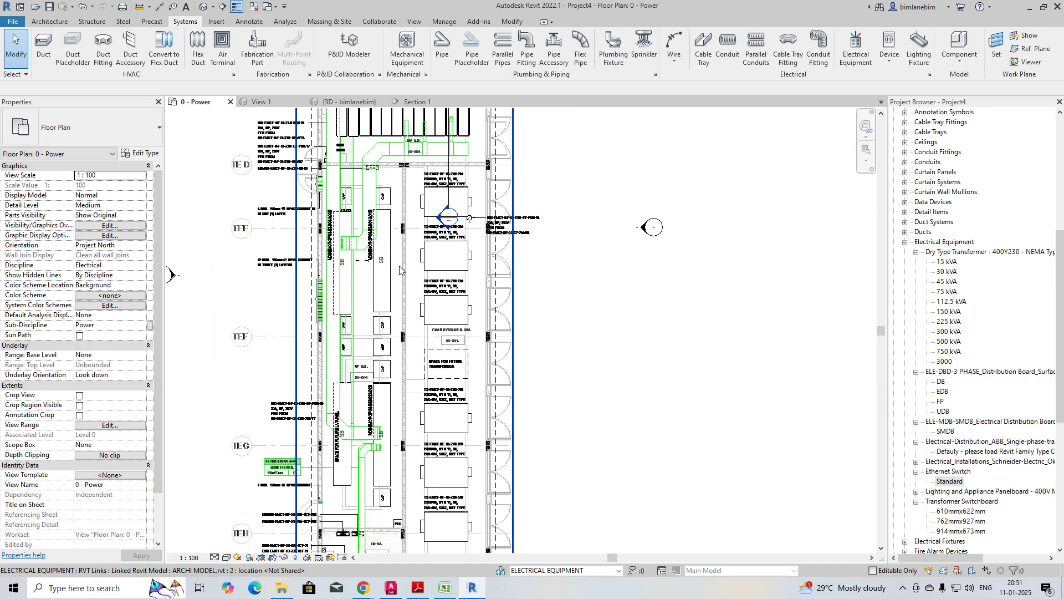
scroll(395, 328, "up", 2)
scroll(395, 328, "down", 1)
middle_click_drag(399, 287, 402, 336)
middle_click_drag(399, 280, 410, 391)
middle_click_drag(420, 259, 419, 366)
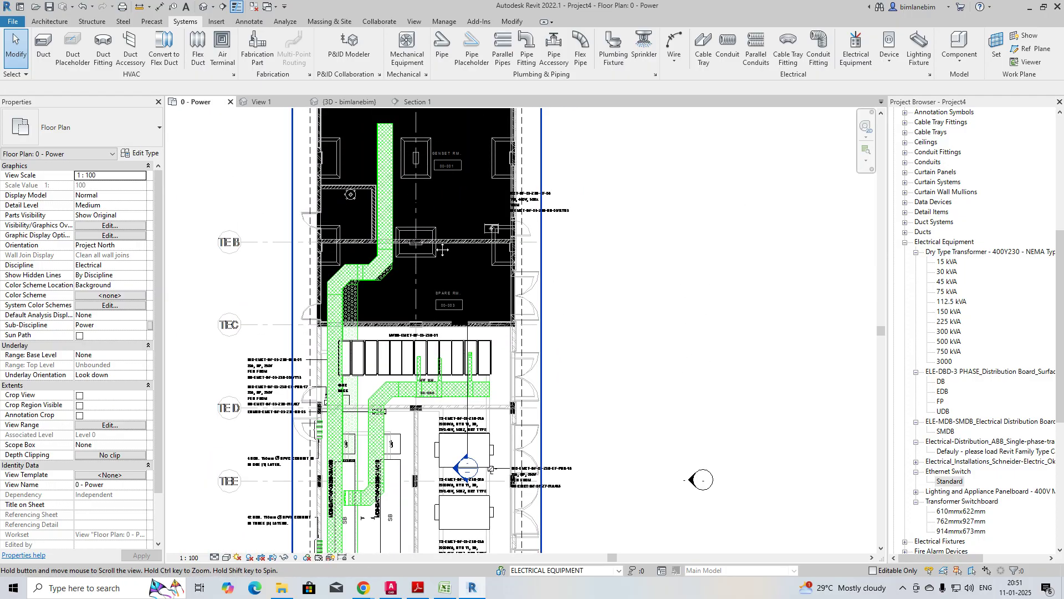
middle_click_drag(431, 236, 430, 294)
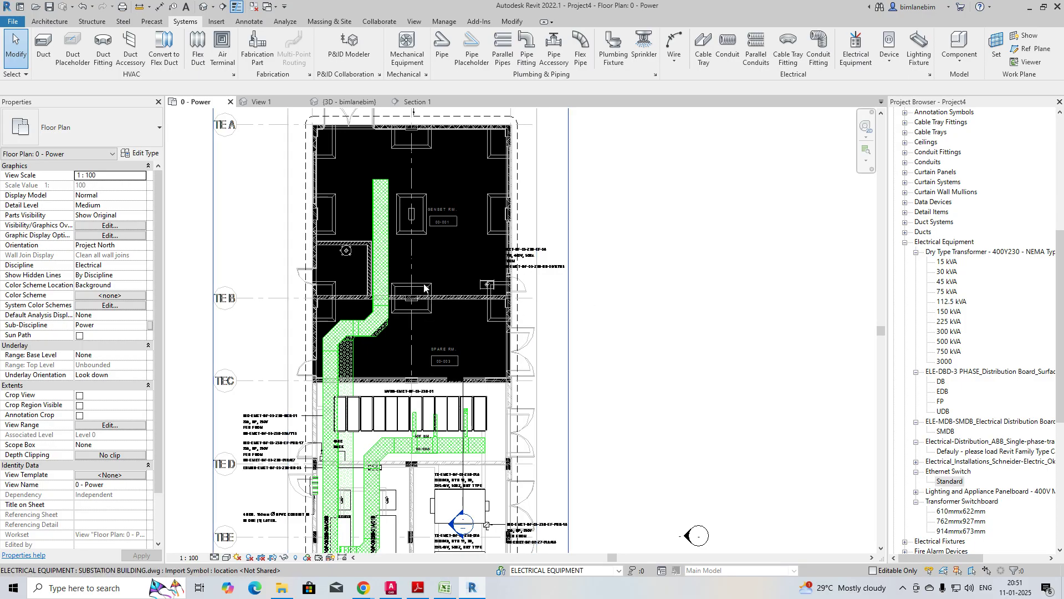
left_click(515, 375)
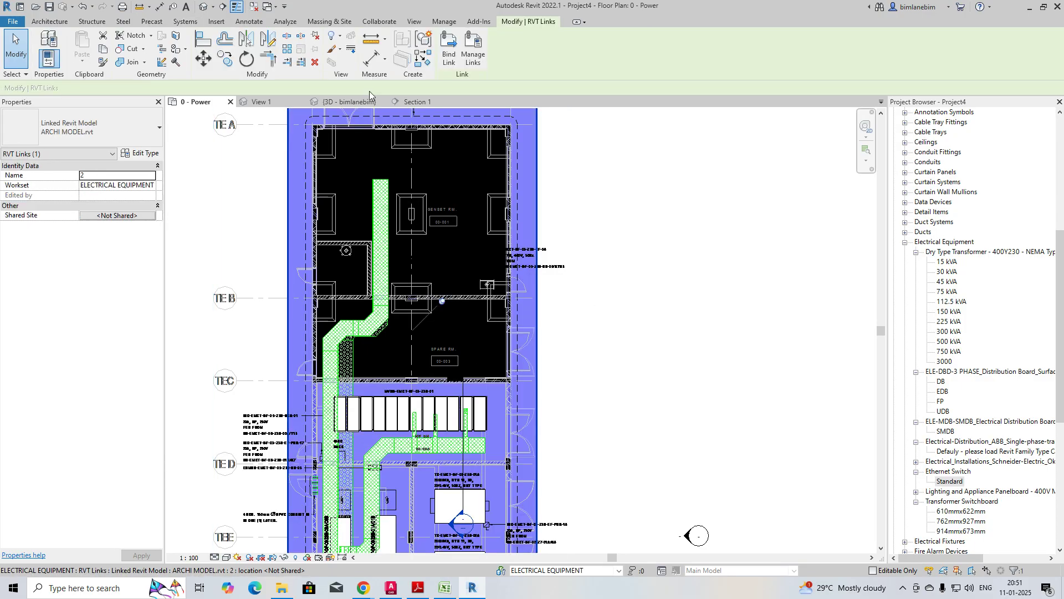
left_click(313, 64)
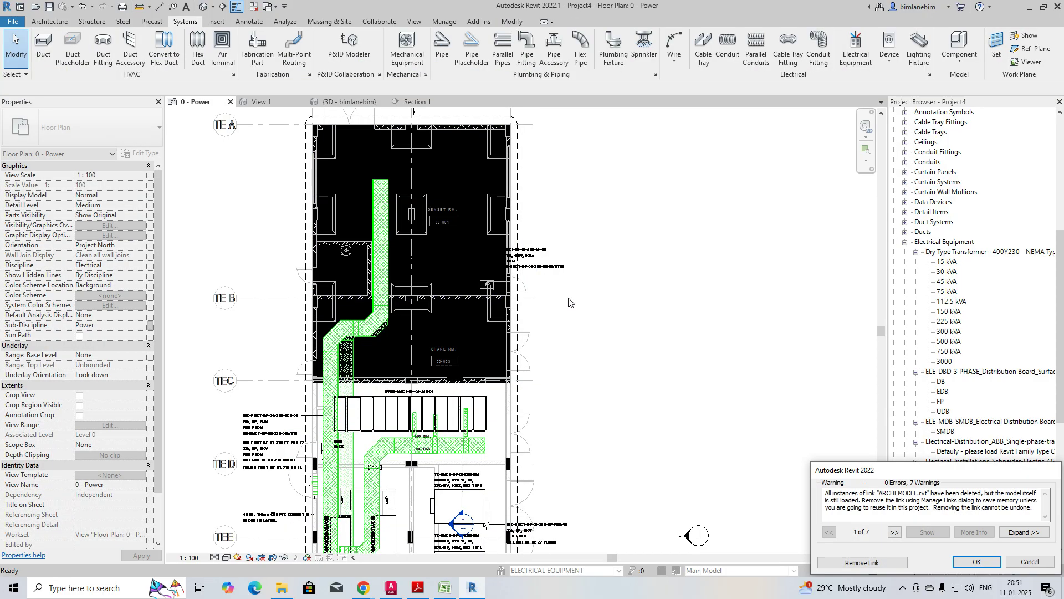
left_click(861, 562)
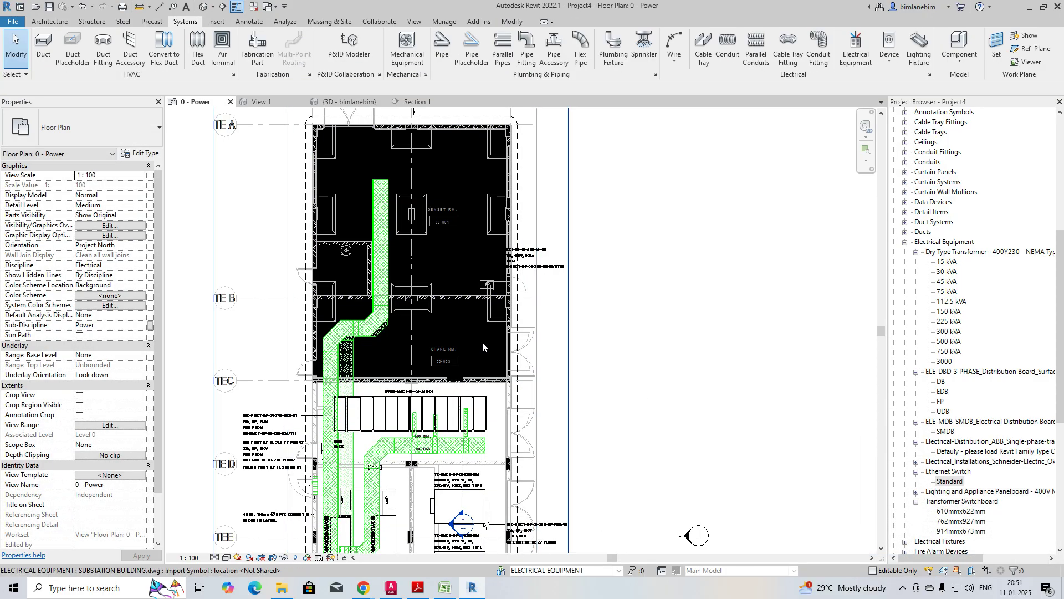
Step: Unpin and delete the SUBSTATION BUILDING.dwg drawing from the floor plan
left_click(353, 365)
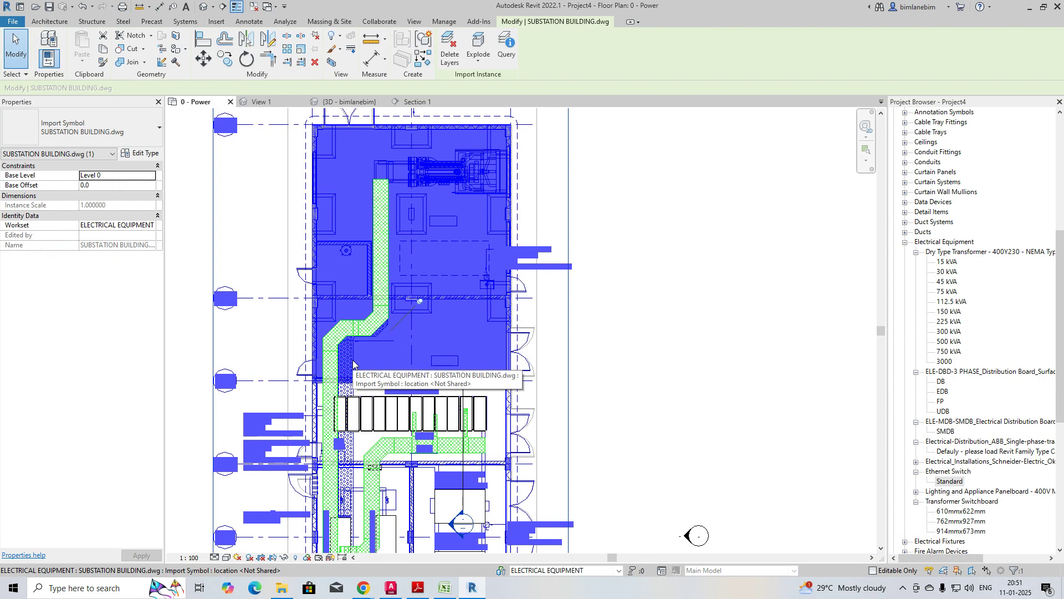
left_click(315, 61)
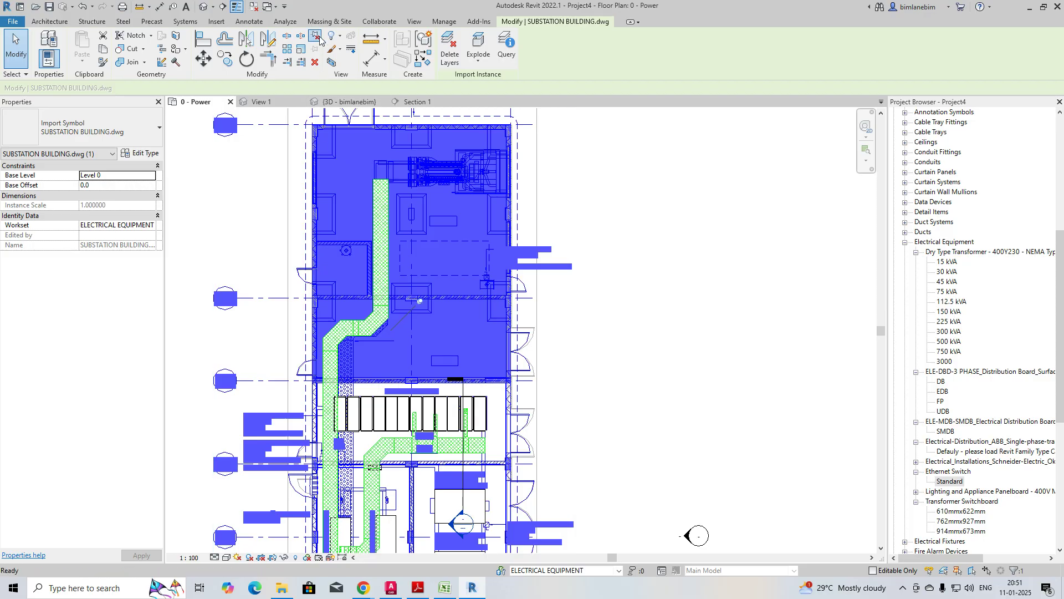
scroll(586, 286, "down", 5)
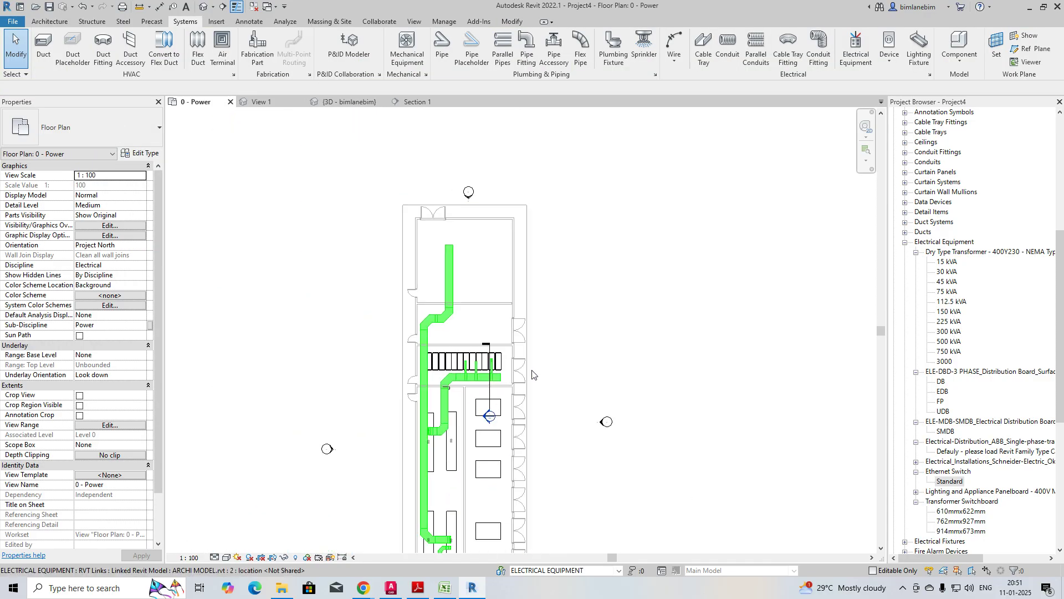
middle_click_drag(482, 254, 467, 230)
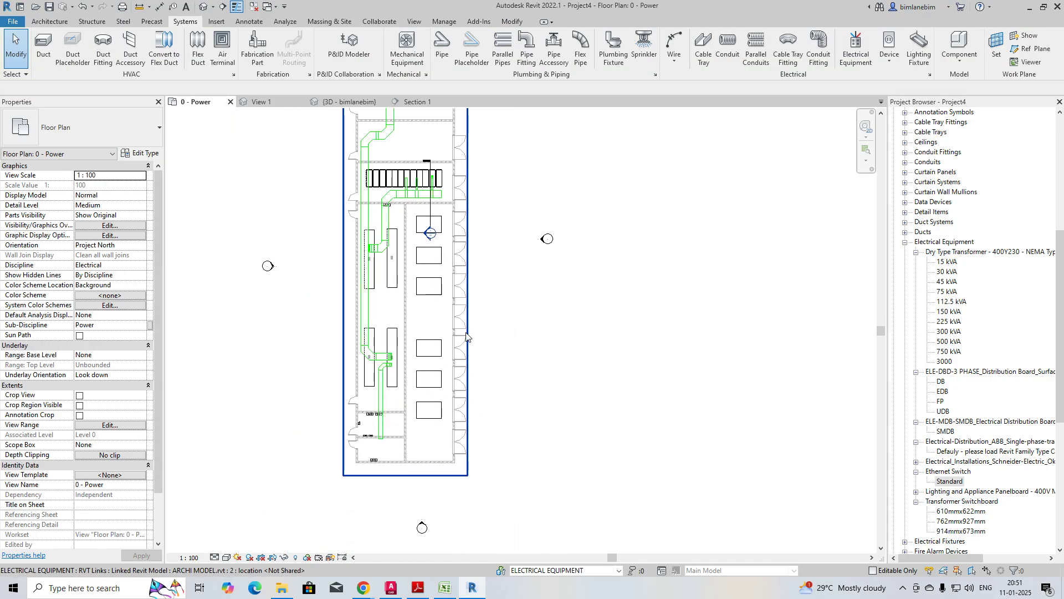
Step: Start a 450 mm wide cable tray over the upper-right SB switchboard at 3500 mm elevation and run it about 2400 mm toward the main tray
scroll(377, 255, "up", 4)
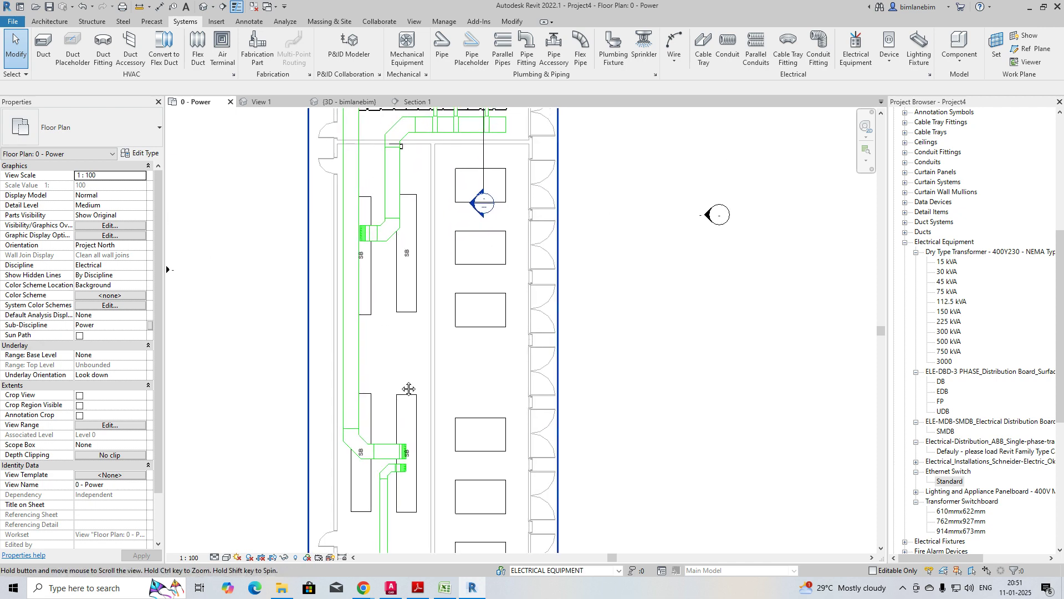
middle_click_drag(405, 375, 399, 420)
middle_click_drag(422, 352, 422, 278)
scroll(382, 221, "up", 2)
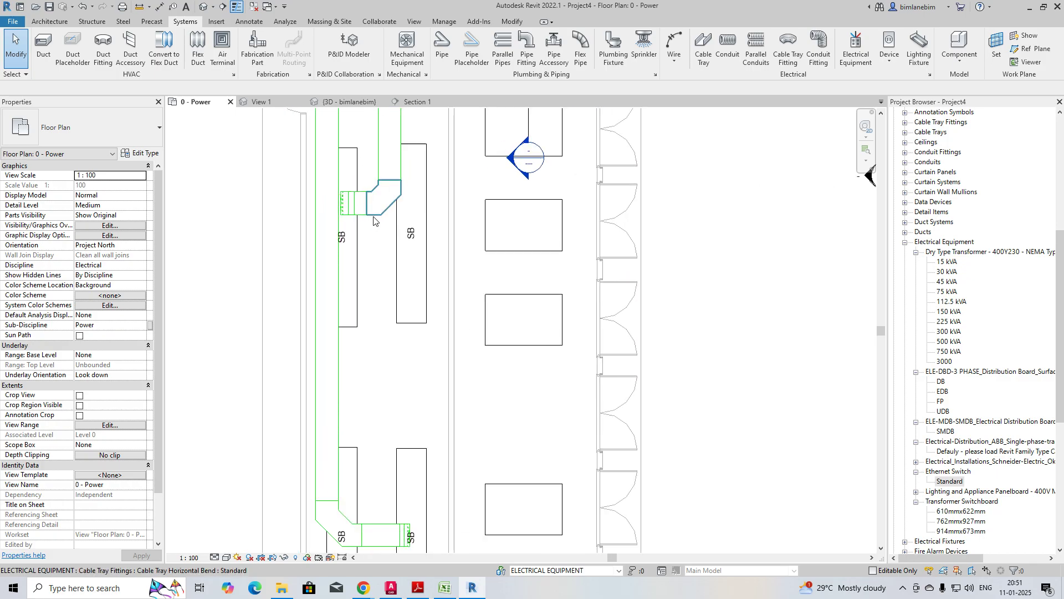
left_click(388, 153)
key("c")
key("s")
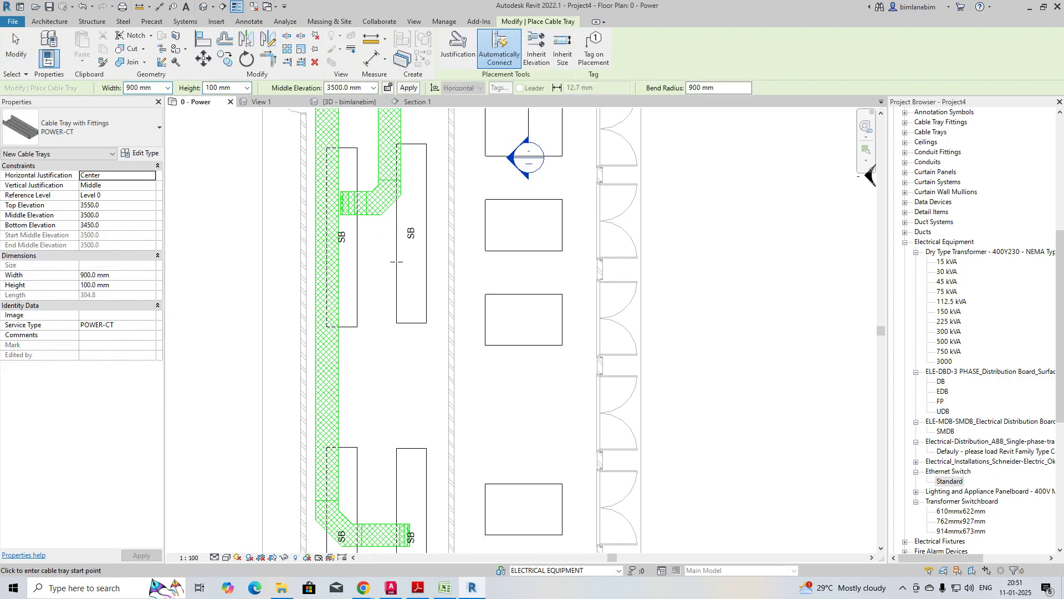
left_click(406, 260)
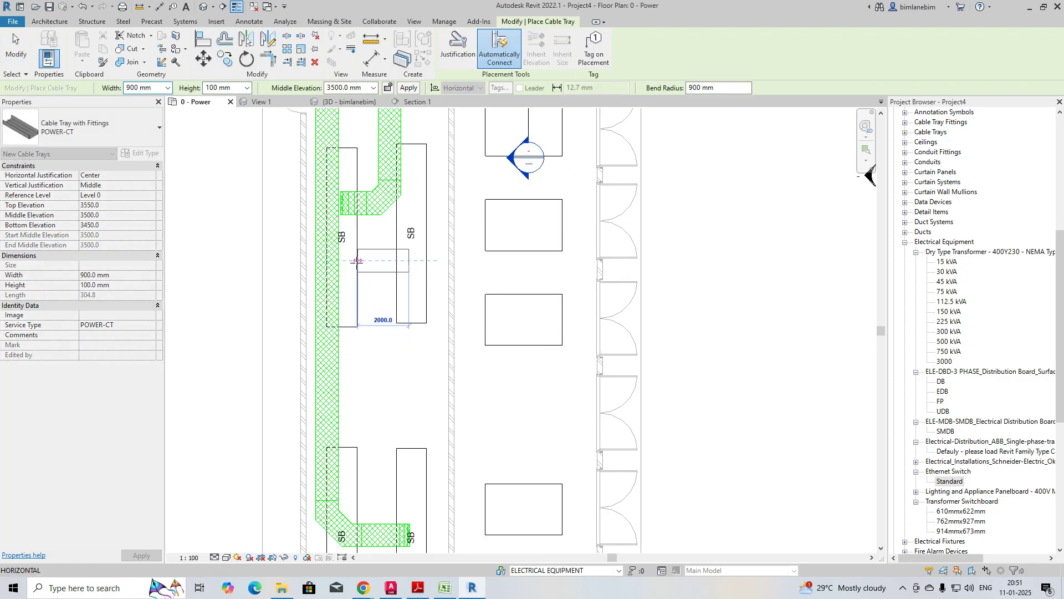
left_click(168, 90)
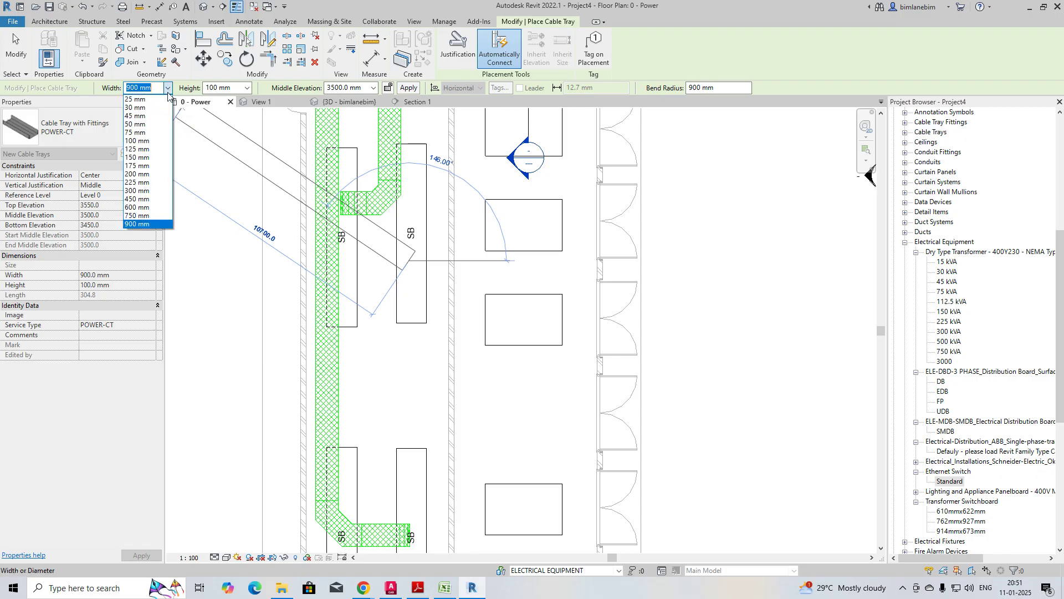
left_click(138, 191)
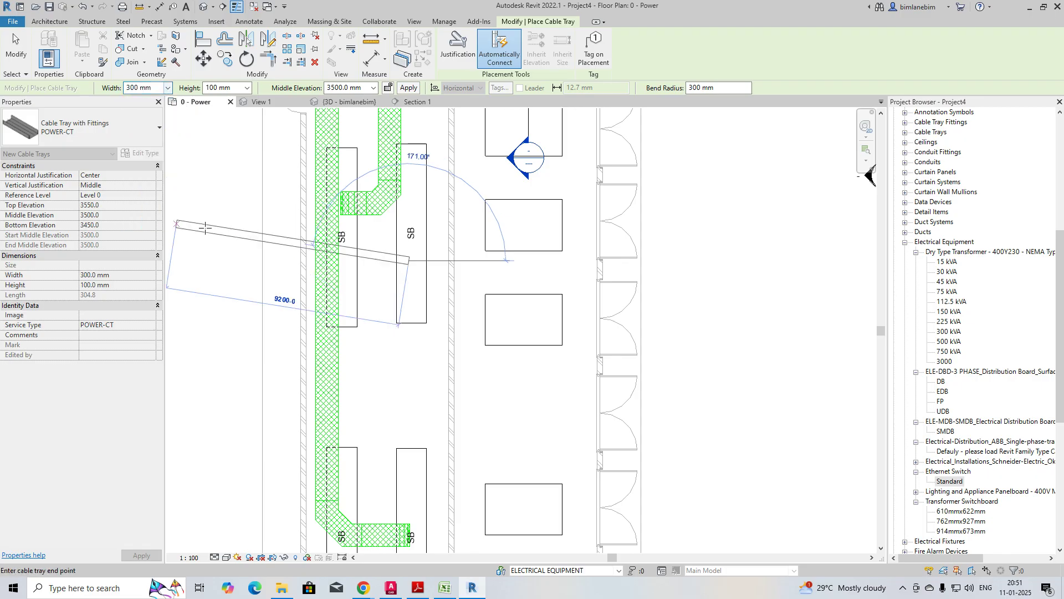
left_click(167, 89)
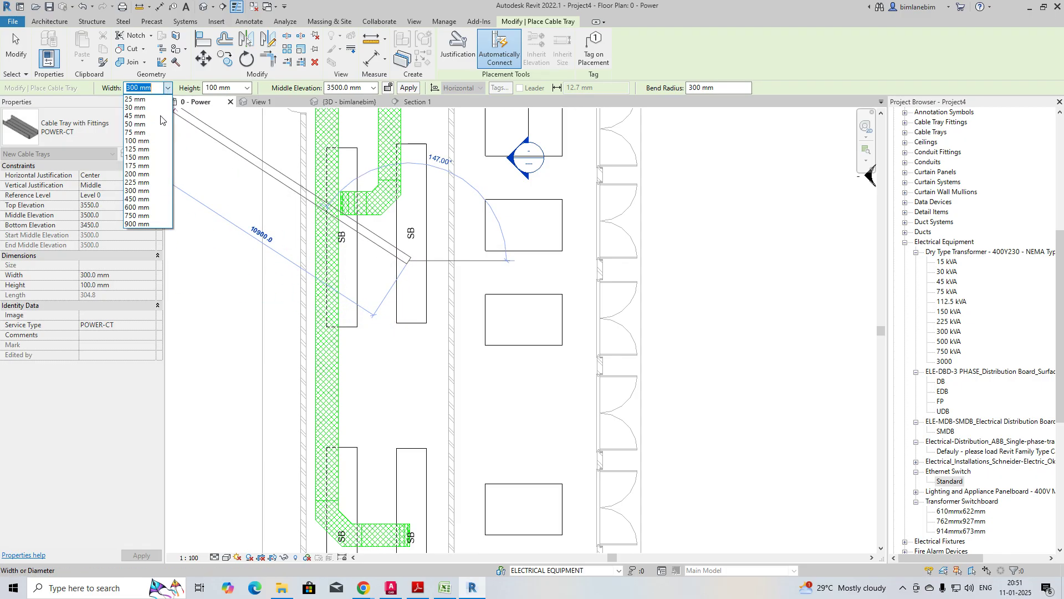
left_click(141, 201)
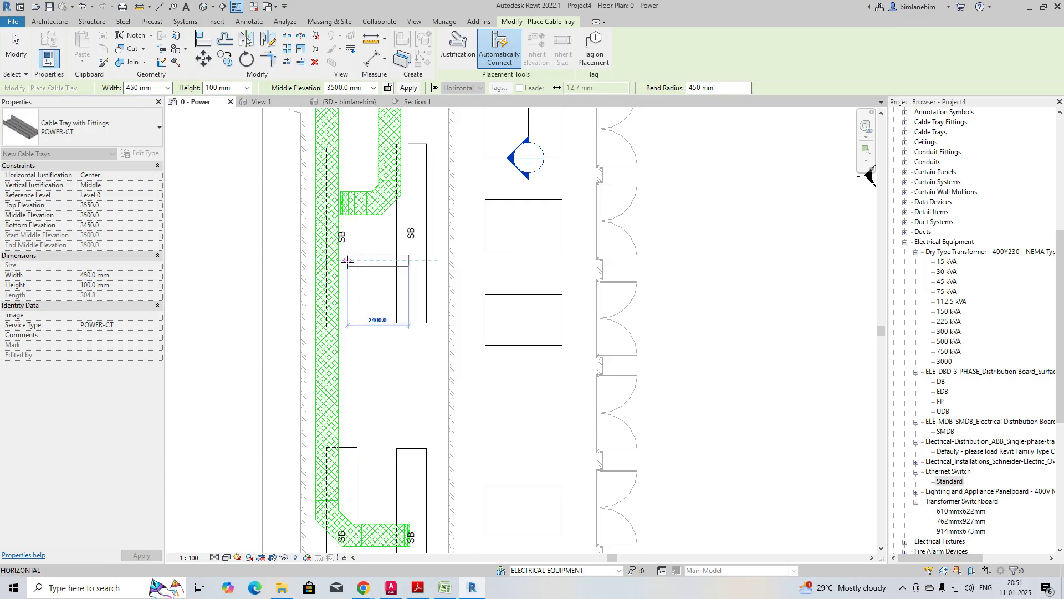
Step: Route the 450 mm tray down alongside the main tray, then about 2400 mm across to the lower-right SB switchboard, and finish it
middle_click_drag(365, 408, 358, 300)
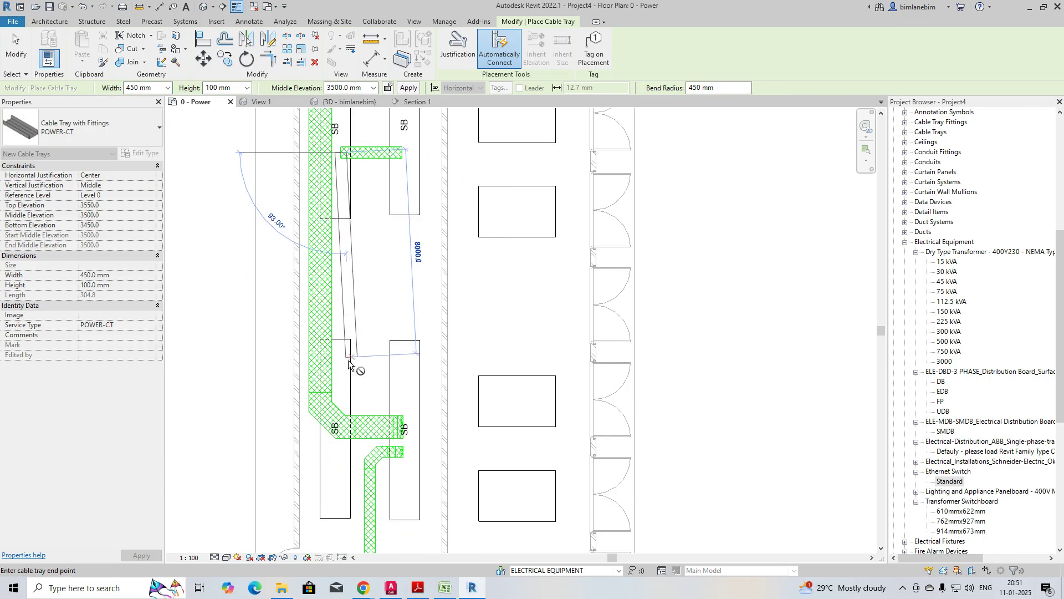
left_click(341, 388)
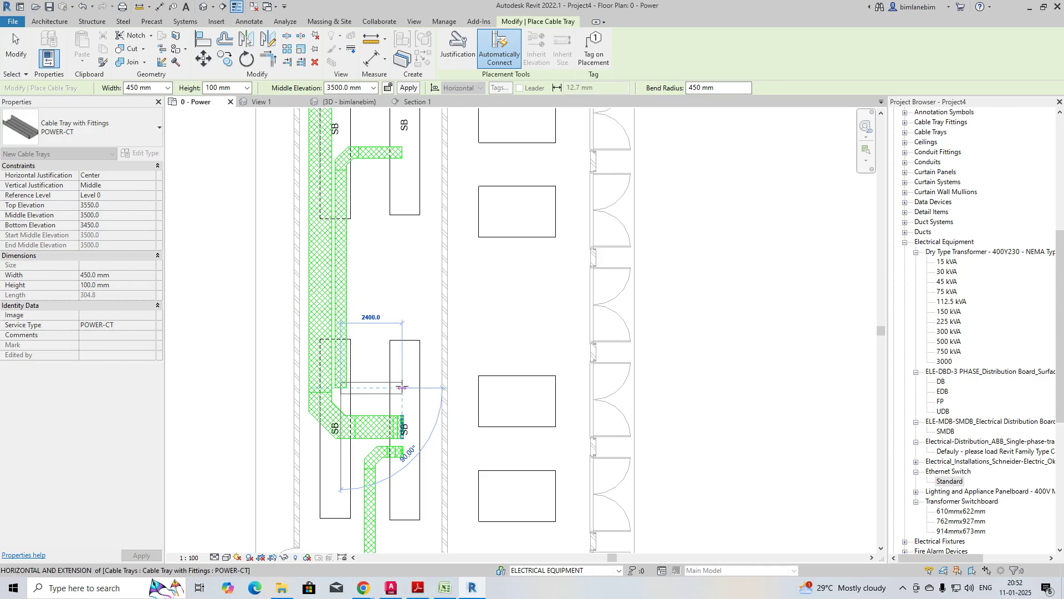
left_click(402, 388)
key("Escape")
key("Escape")
Step: Tag the main vertical cable tray with a free-end leader, placing the size text outside the building's left wall
scroll(338, 332, "down", 2)
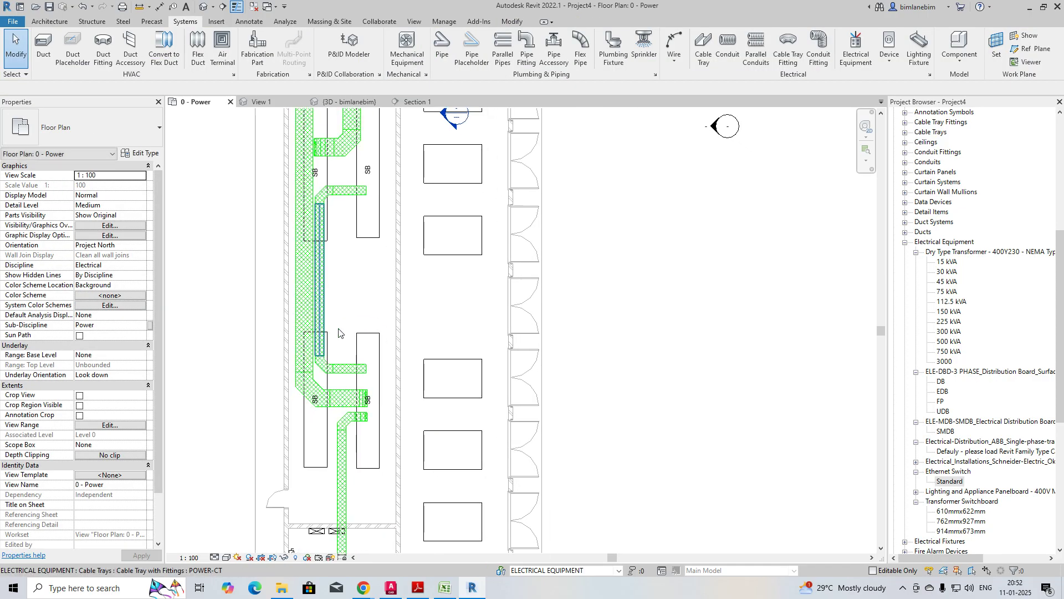
scroll(339, 332, "down", 1)
scroll(327, 361, "down", 1)
middle_click_drag(327, 361, 433, 345)
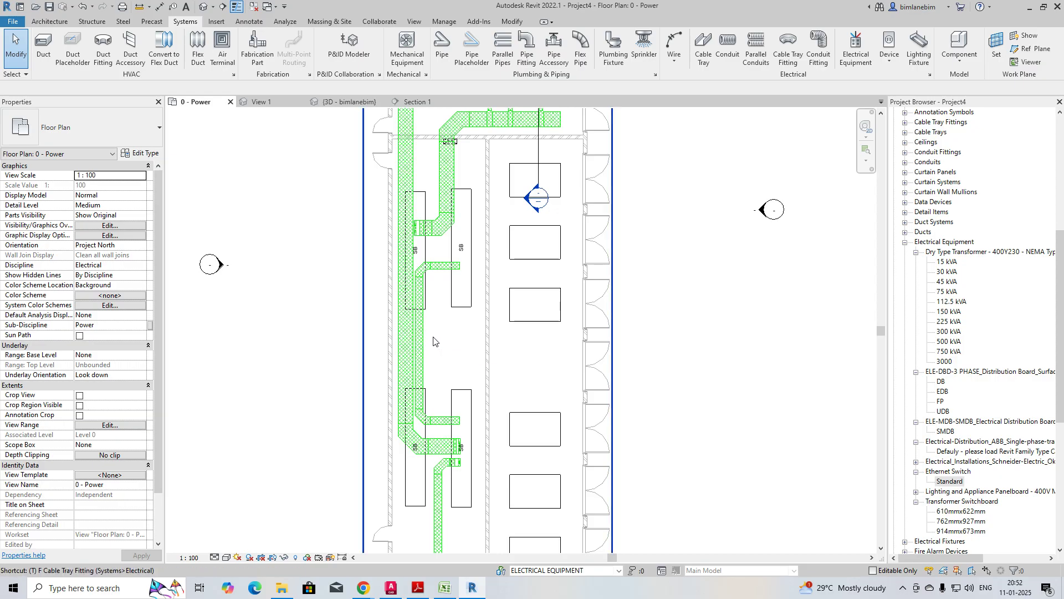
key("t")
key("g")
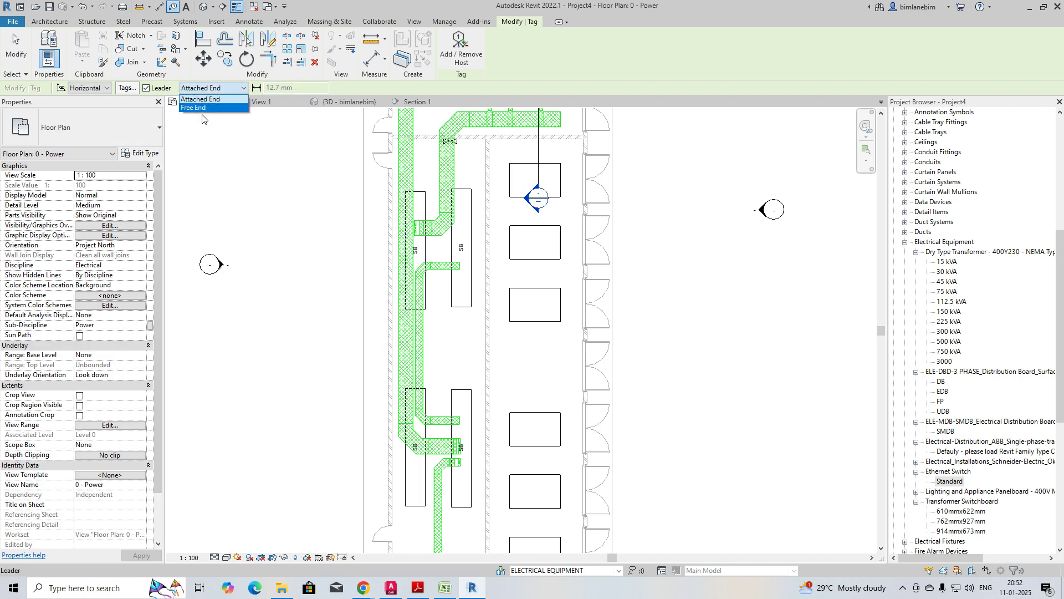
left_click(401, 351)
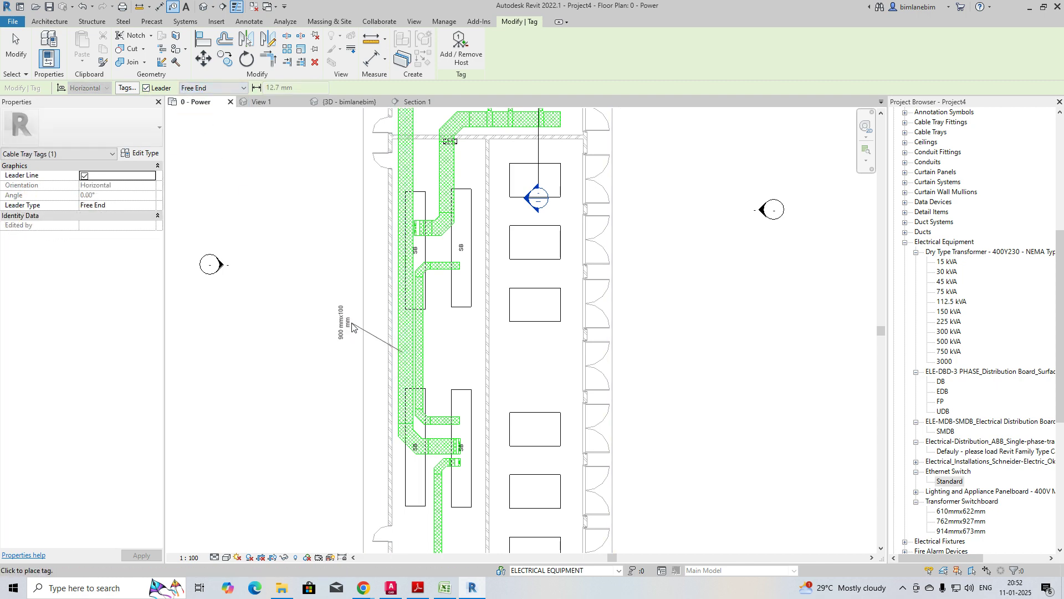
left_click(317, 332)
key("Escape")
key("Escape")
Step: Open the placed Cable Tray Size Tag family for editing and widen its Size label box
scroll(311, 332, "up", 2)
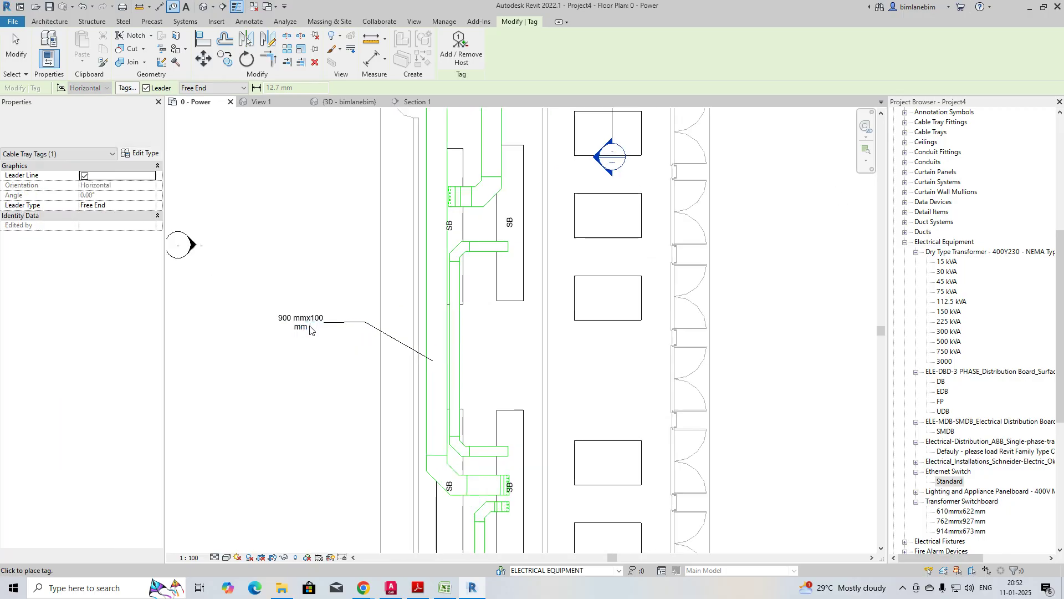
left_click(310, 332)
left_click(450, 54)
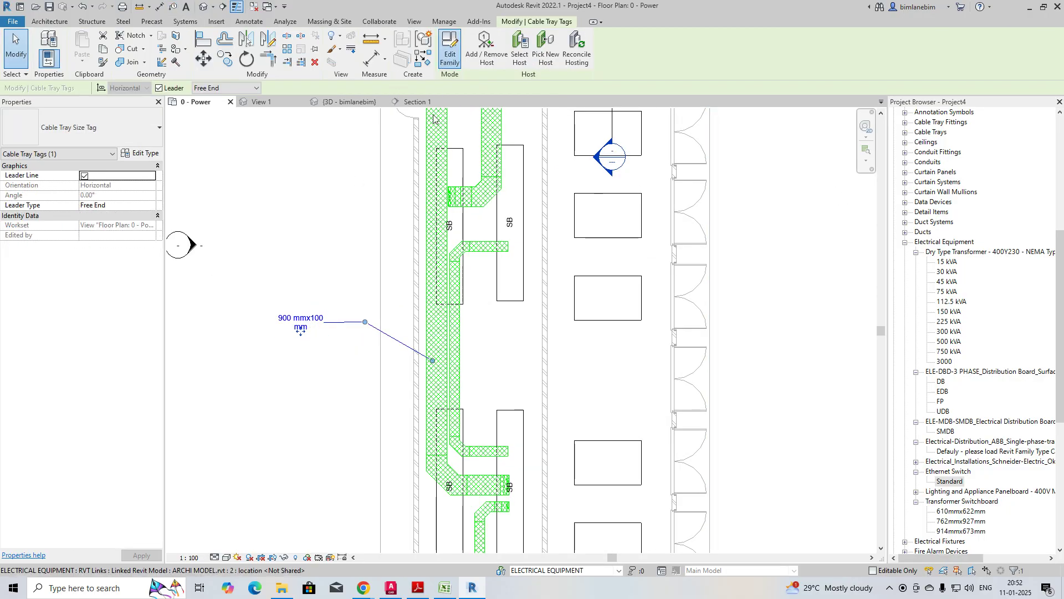
left_click(416, 325)
scroll(416, 325, "down", 1)
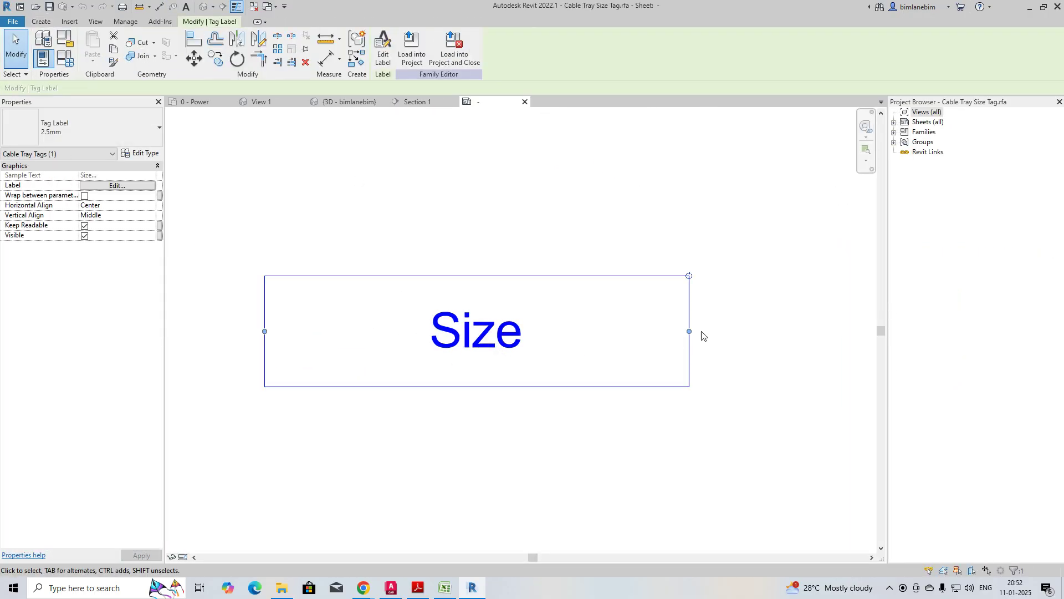
left_click_drag(691, 332, 784, 334)
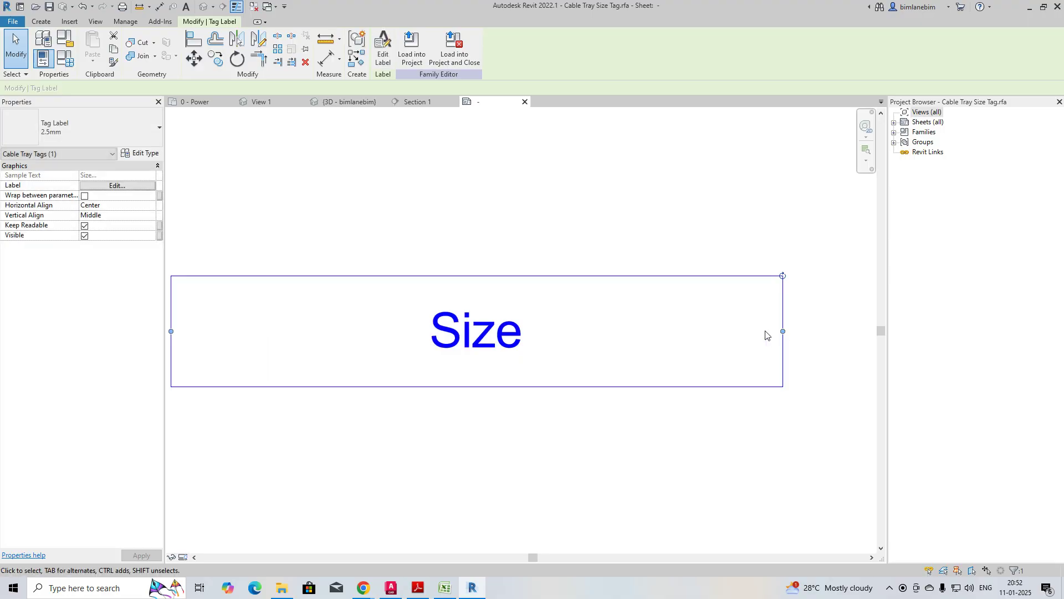
scroll(767, 333, "down", 1)
Step: Add Bottom Elevation to the label with prefix BOT= and suffix FF, with a line break after Size
left_click(116, 187)
scroll(355, 298, "down", 4)
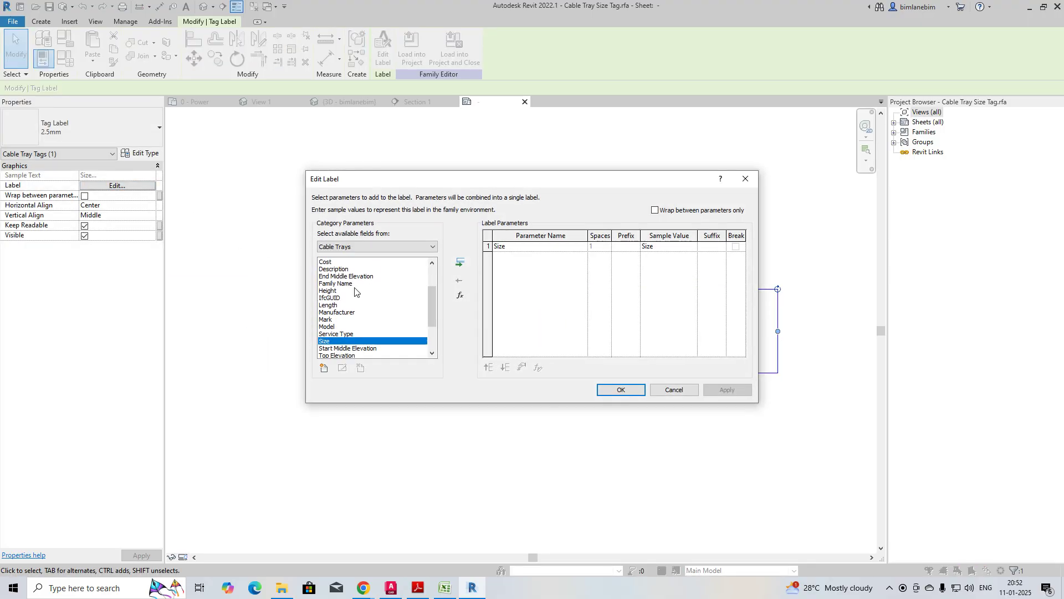
scroll(349, 314, "up", 4)
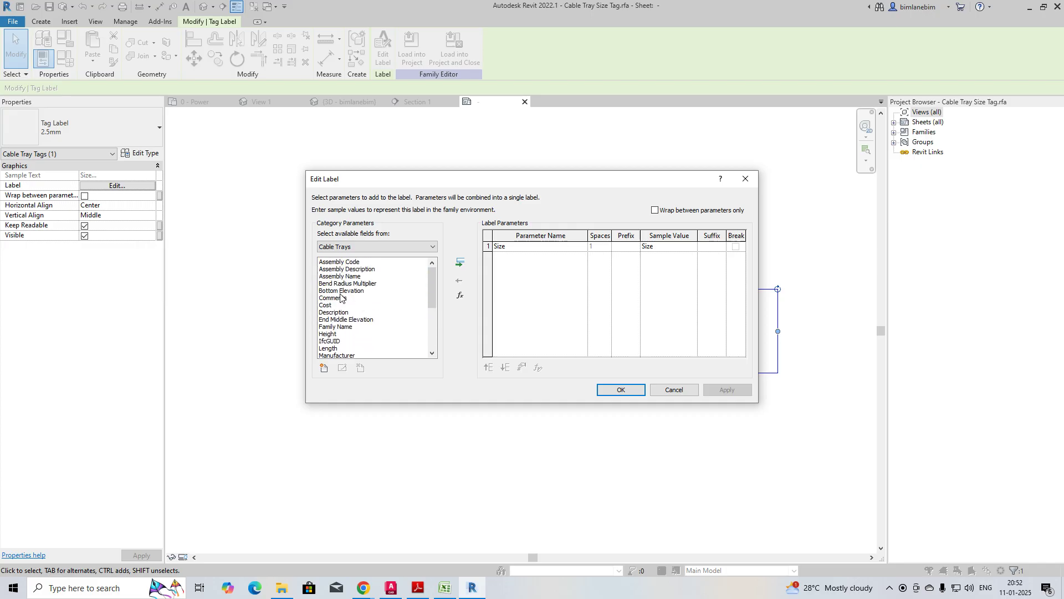
double_click(341, 292)
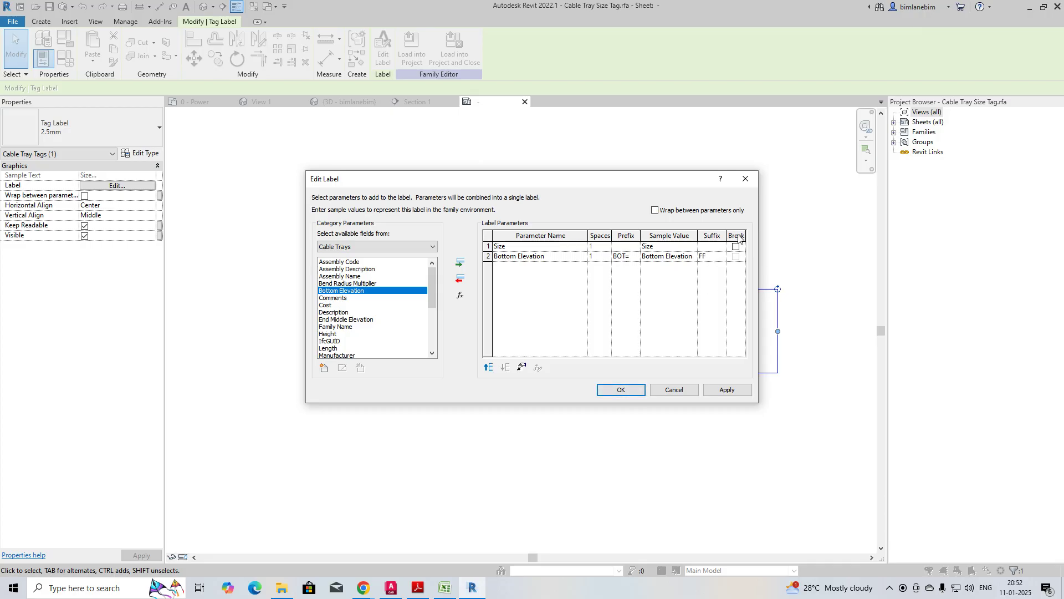
left_click(622, 390)
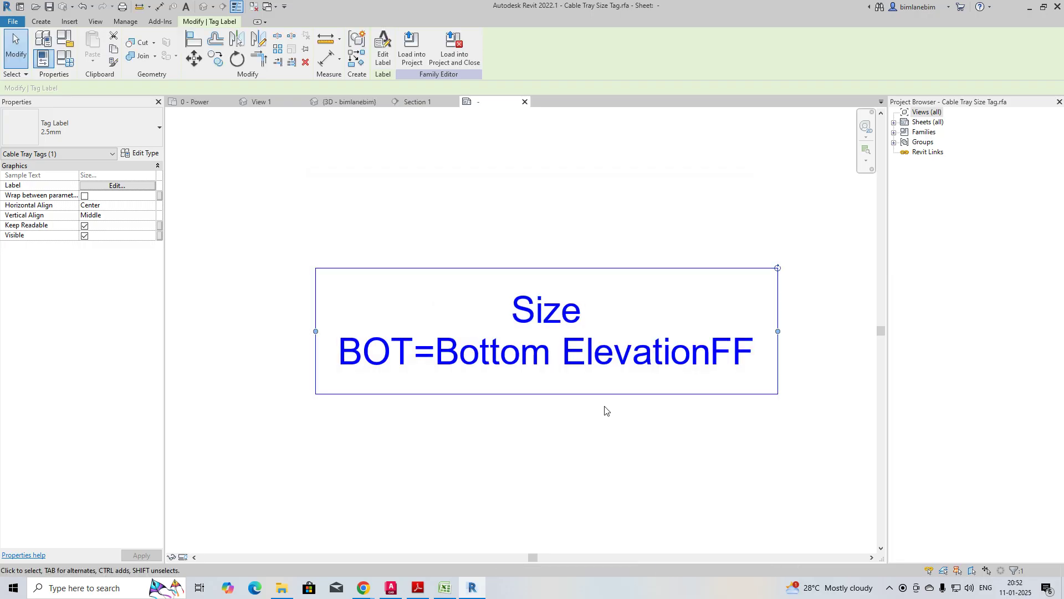
Step: Change the Bottom Elevation suffix to FFL and widen the label so the text fits on two lines
left_click(120, 186)
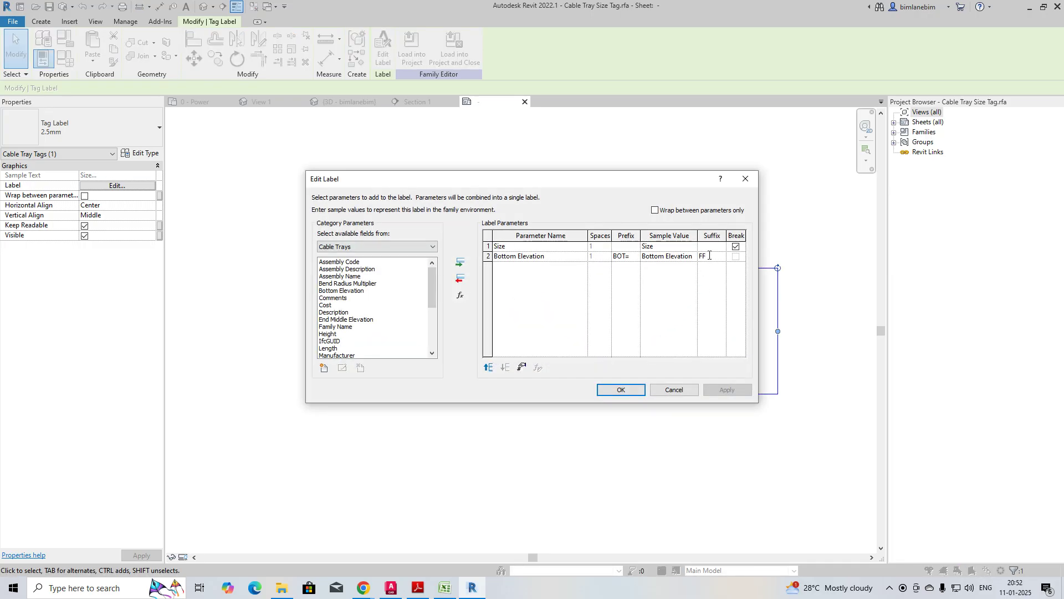
left_click(620, 390)
scroll(743, 346, "down", 2)
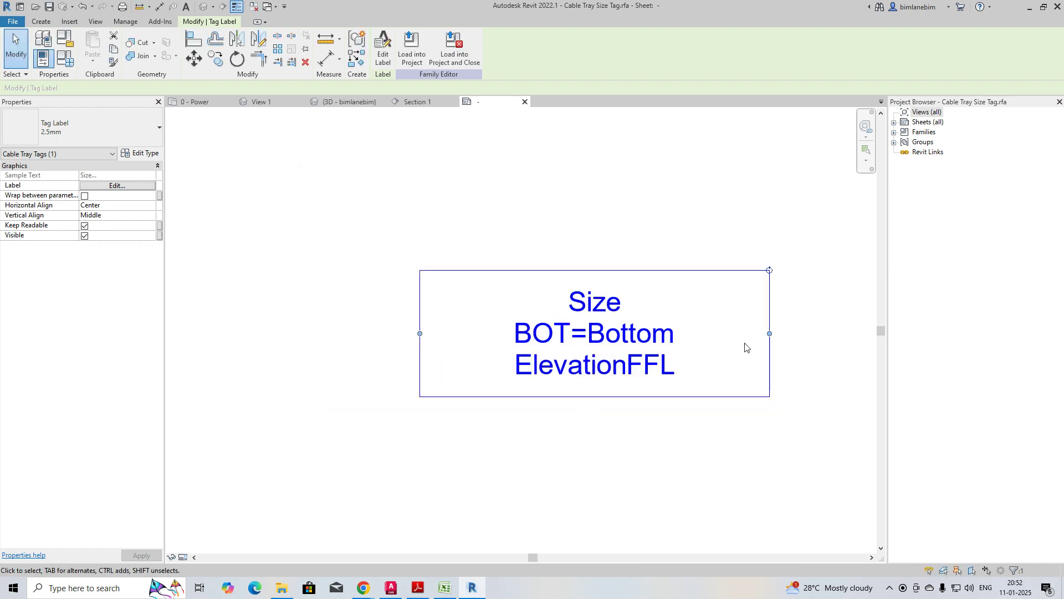
left_click_drag(767, 335, 831, 334)
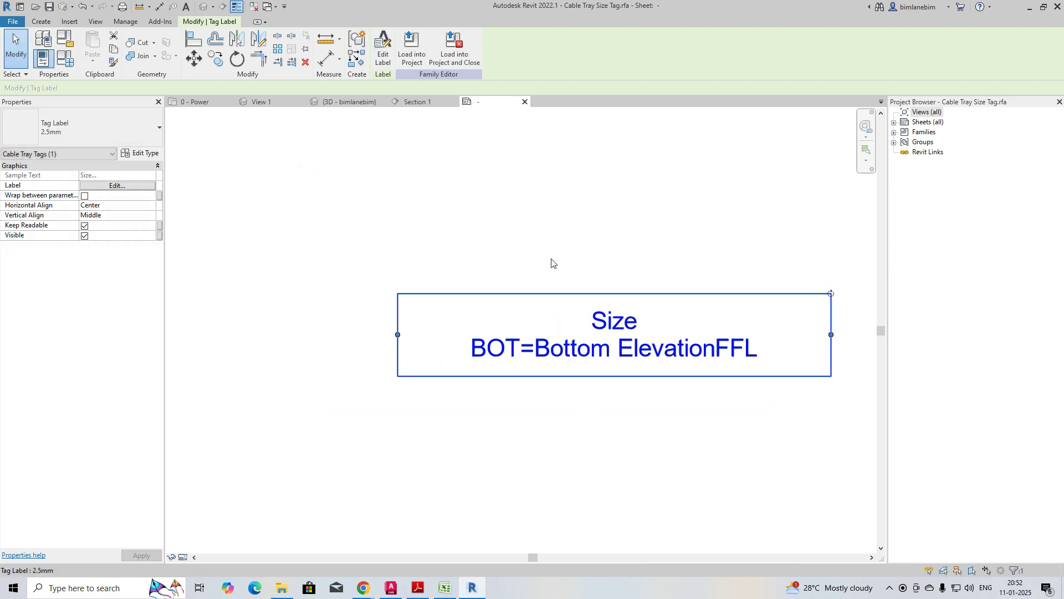
Step: Load the edited tag family into Project4, overwriting the existing version and its parameter values
left_click(411, 48)
left_click(498, 366)
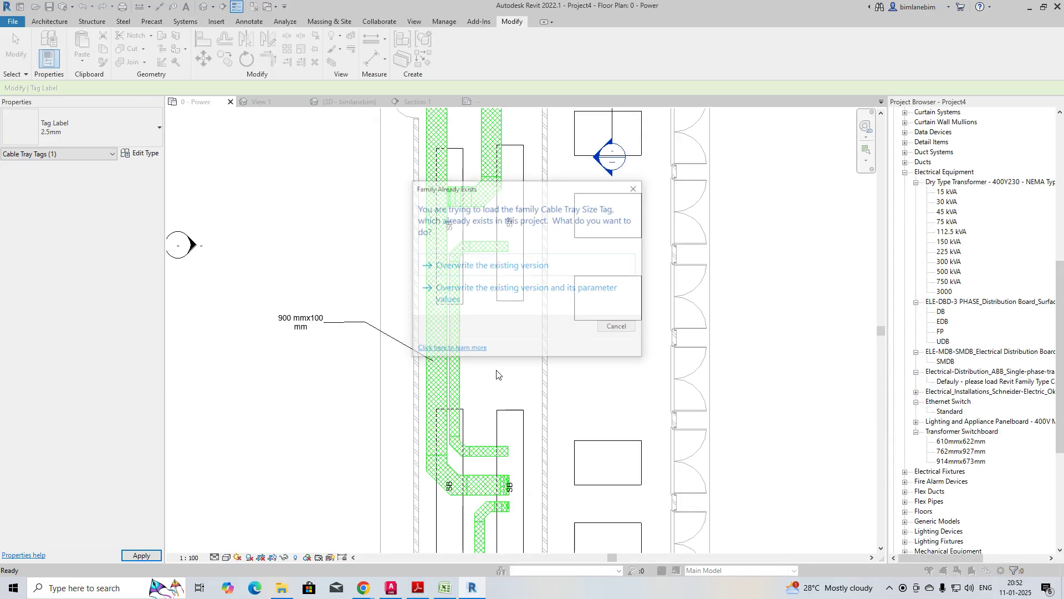
left_click(484, 287)
Step: Shift the main tray's tag slightly down beside the building and set the floor plan's detail level to Fine
scroll(368, 394, "up", 2)
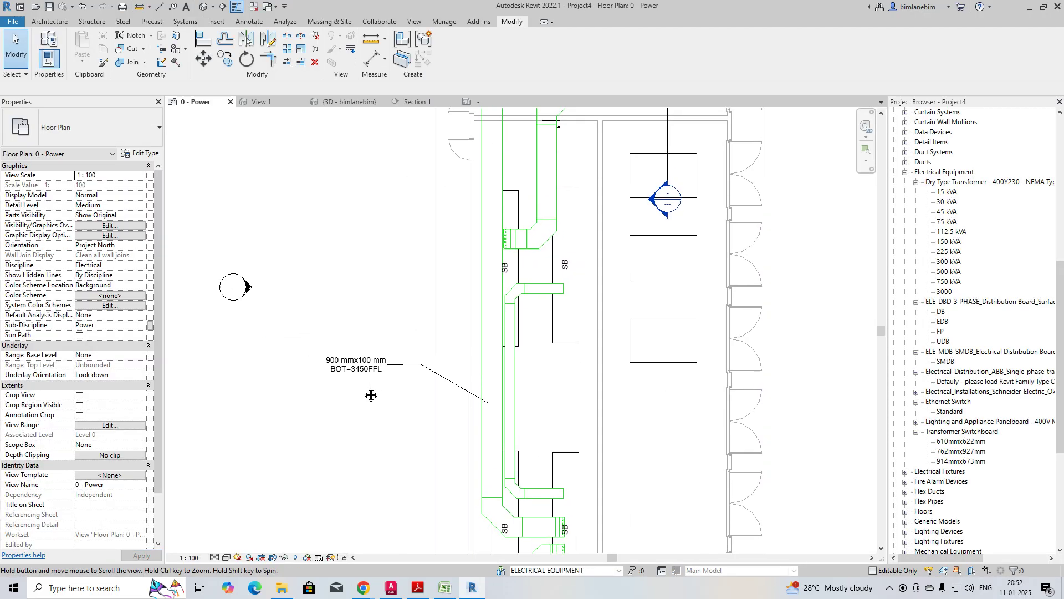
left_click(356, 377)
left_click_drag(356, 377, 356, 399)
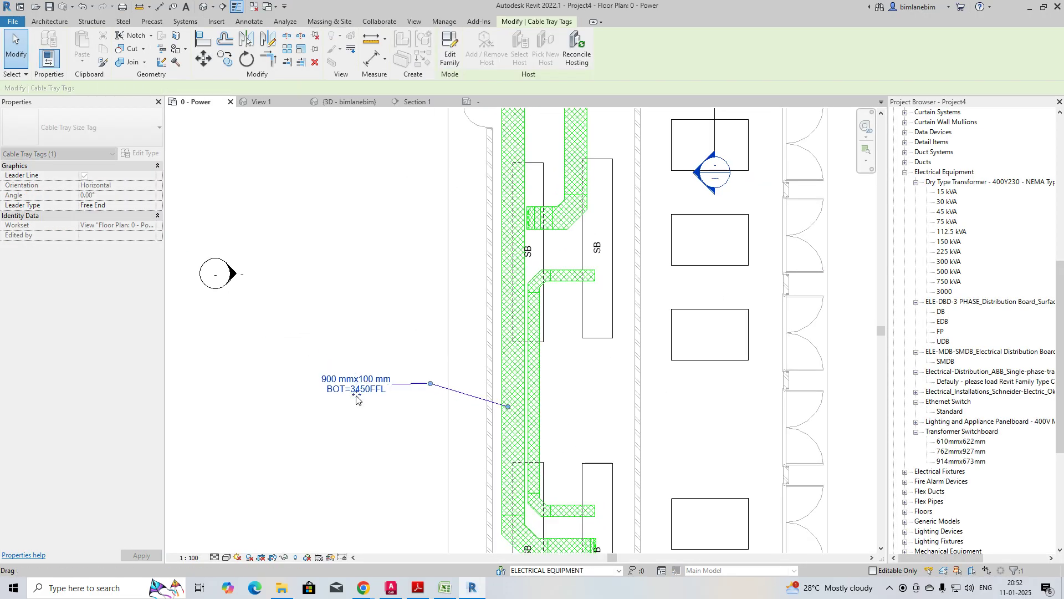
left_click(389, 350)
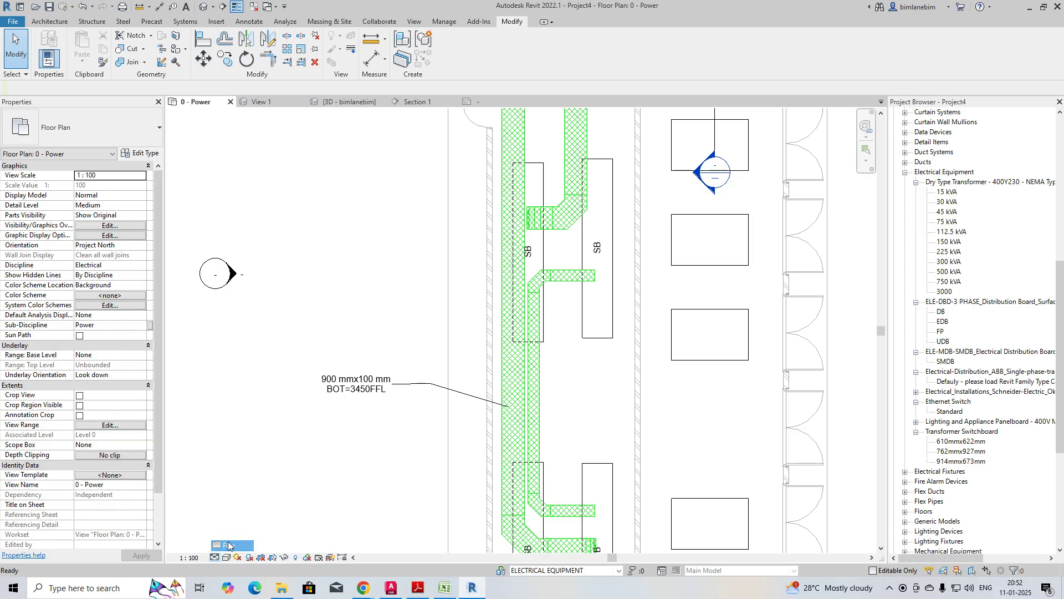
Step: Tag the vertical section of the tray feeding the MVSG panels, placing the text outside the building's left wall
middle_click_drag(424, 317, 411, 406)
key("t")
key("g")
middle_click_drag(468, 299, 405, 460)
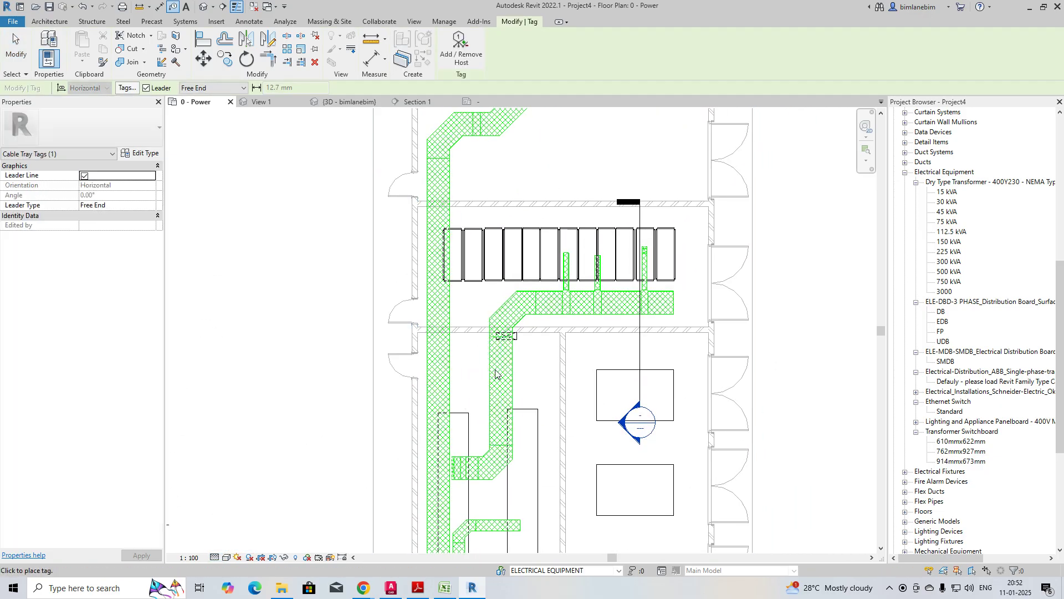
left_click(495, 372)
left_click(303, 326)
Step: Tag the vertical cable tray in the uppermost room with a free-end leader ending outside the right wall
middle_click_drag(354, 365, 364, 476)
middle_click_drag(587, 139, 422, 370)
left_click(369, 318)
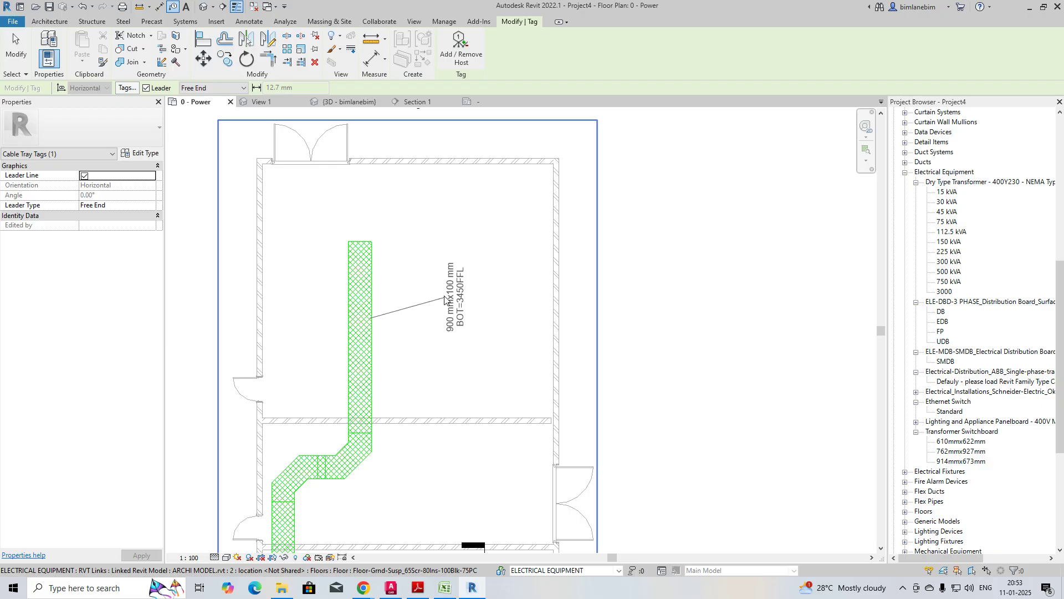
left_click(623, 301)
Step: Tag the rightmost 200 mm branch tray at the MVSG panels, placing the text outside the right wall
scroll(589, 304, "down", 2)
middle_click_drag(541, 384, 518, 229)
scroll(501, 332, "up", 3)
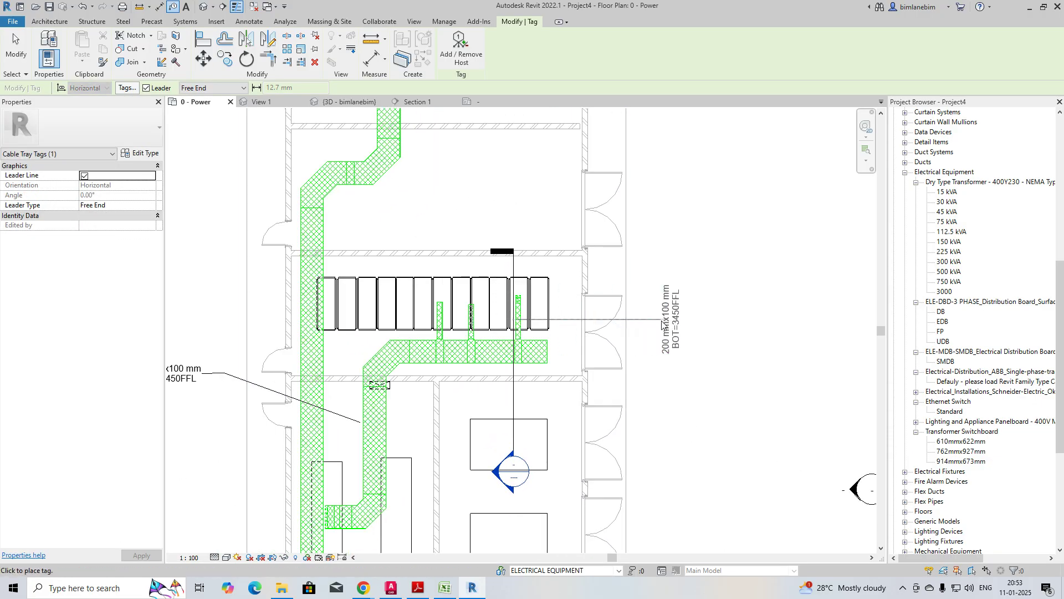
left_click(679, 327)
Step: Tag the 450 mm tray running down to the lower rooms, placing the text outside the right wall
scroll(594, 185, "down", 4)
scroll(510, 249, "up", 4)
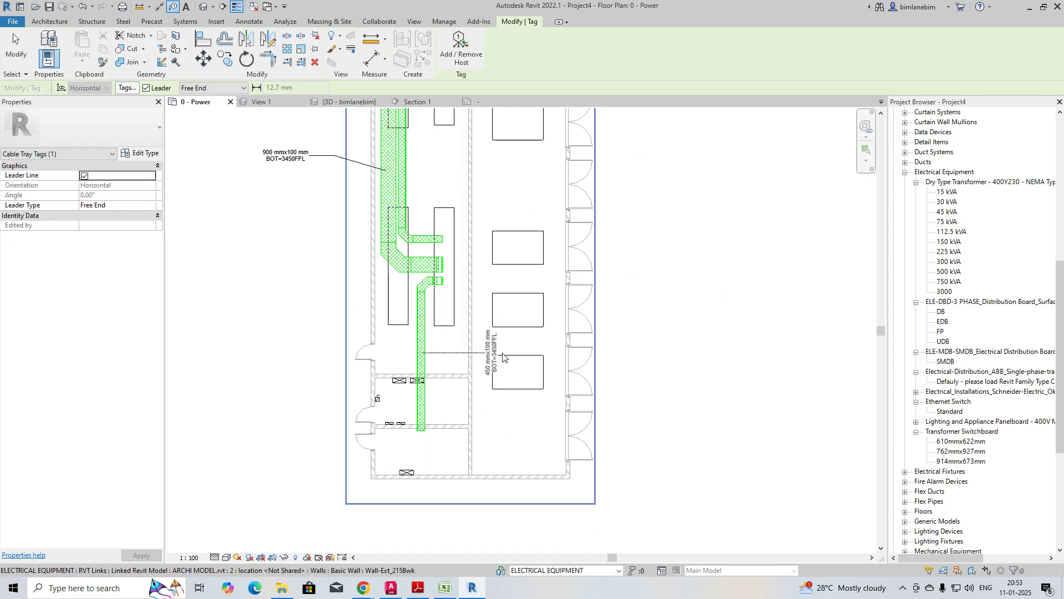
left_click(626, 358)
scroll(470, 428, "up", 3)
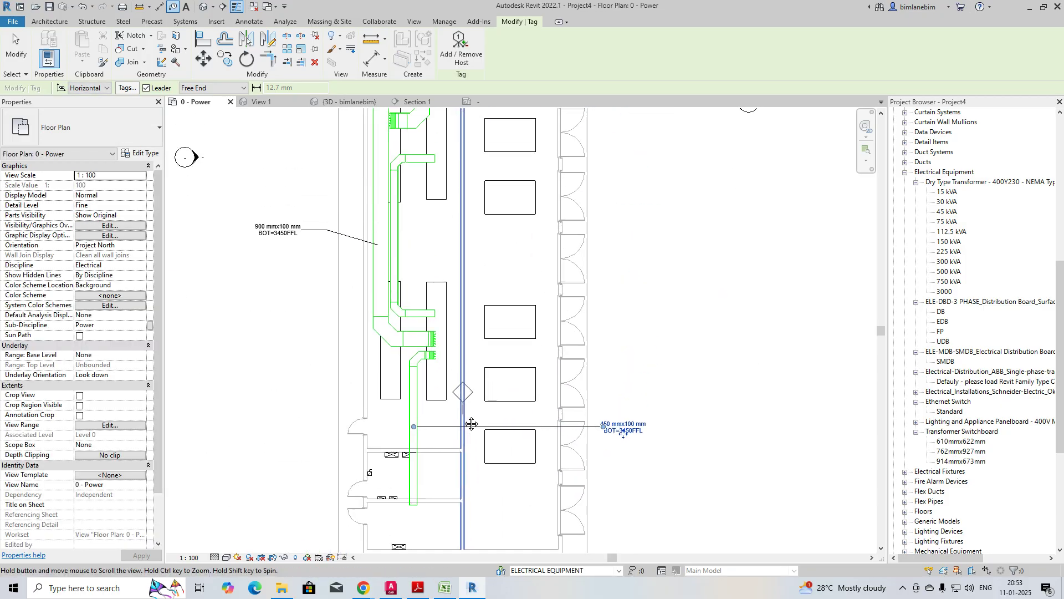